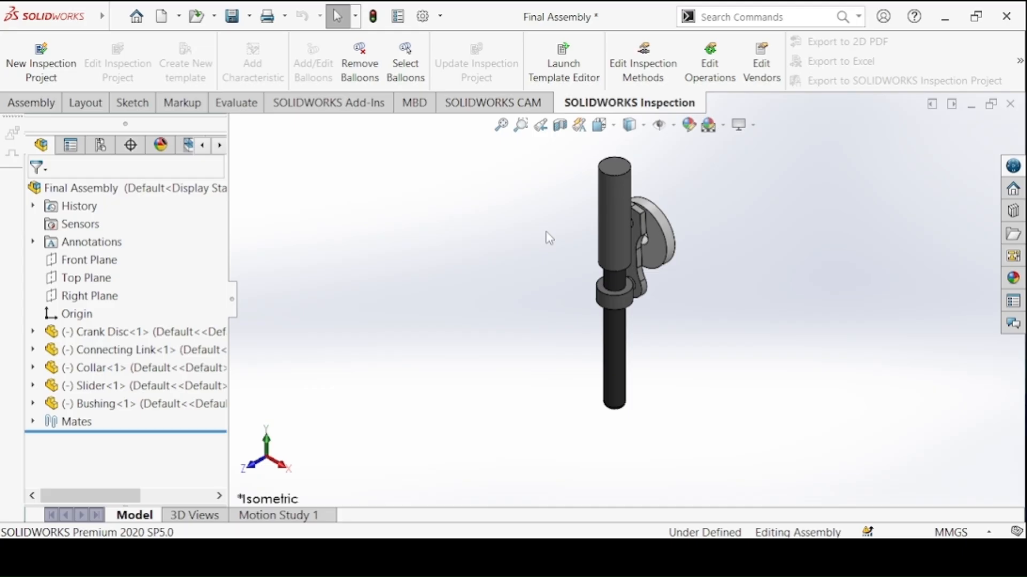
Highlight the bushing, slider, collar, connecting link and crank disc one after another to identify each component of the assembly
{"action": "left_click", "coordinate": [83, 411]}
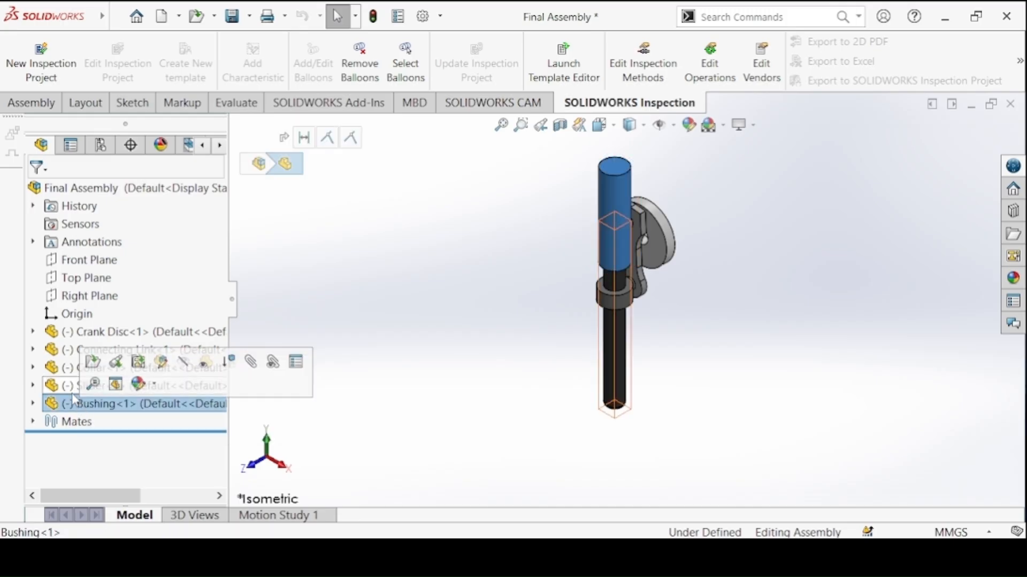
{"action": "left_click", "coordinate": [73, 390]}
{"action": "left_click", "coordinate": [68, 373]}
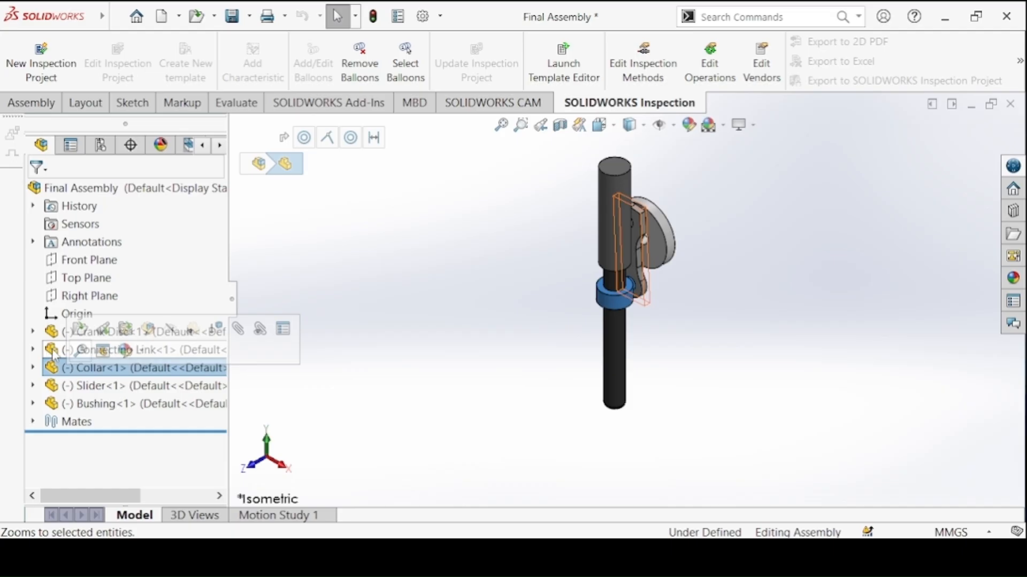
{"action": "left_click", "coordinate": [62, 352]}
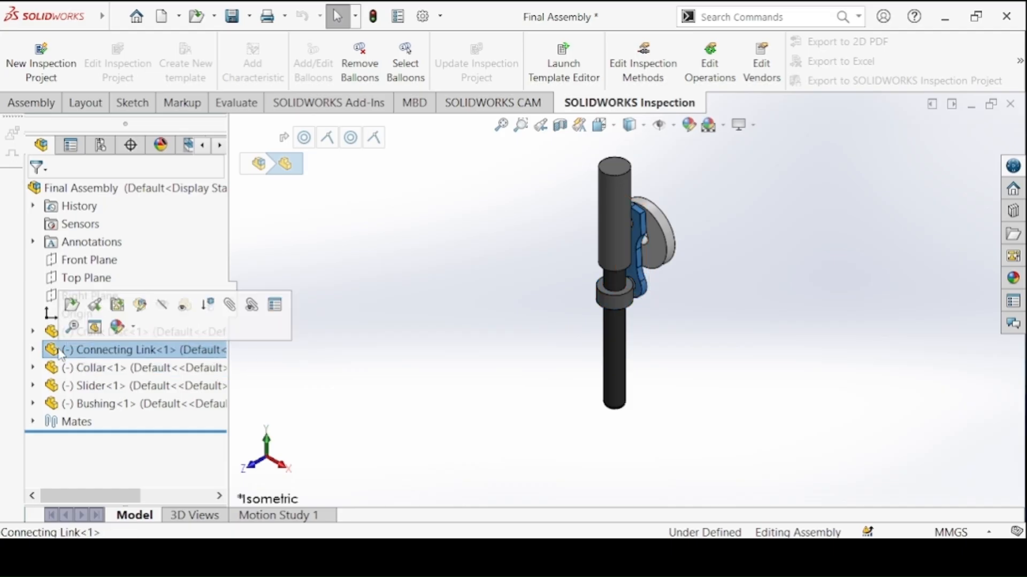
{"action": "left_click", "coordinate": [58, 336]}
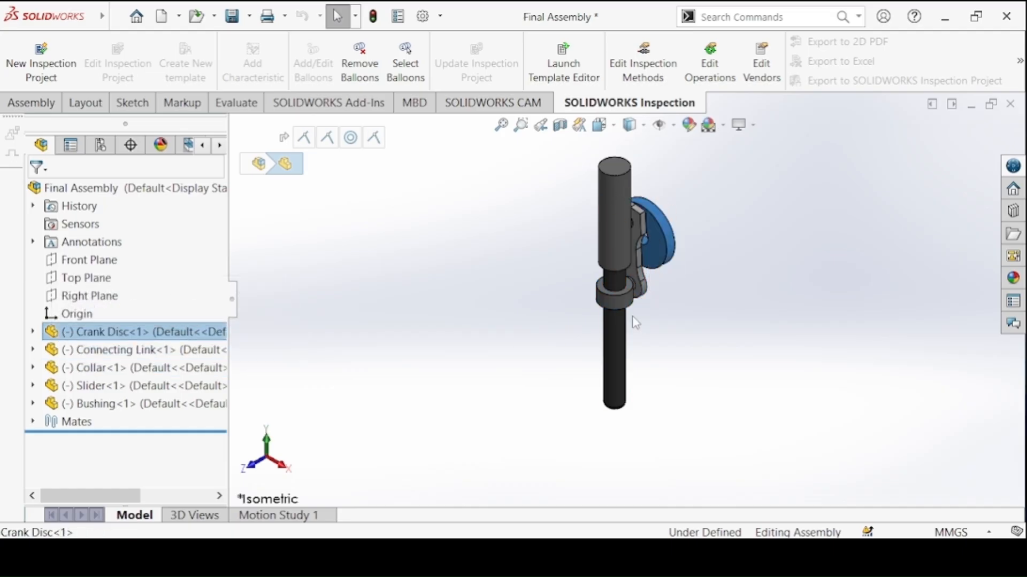
{"action": "left_click", "coordinate": [526, 240]}
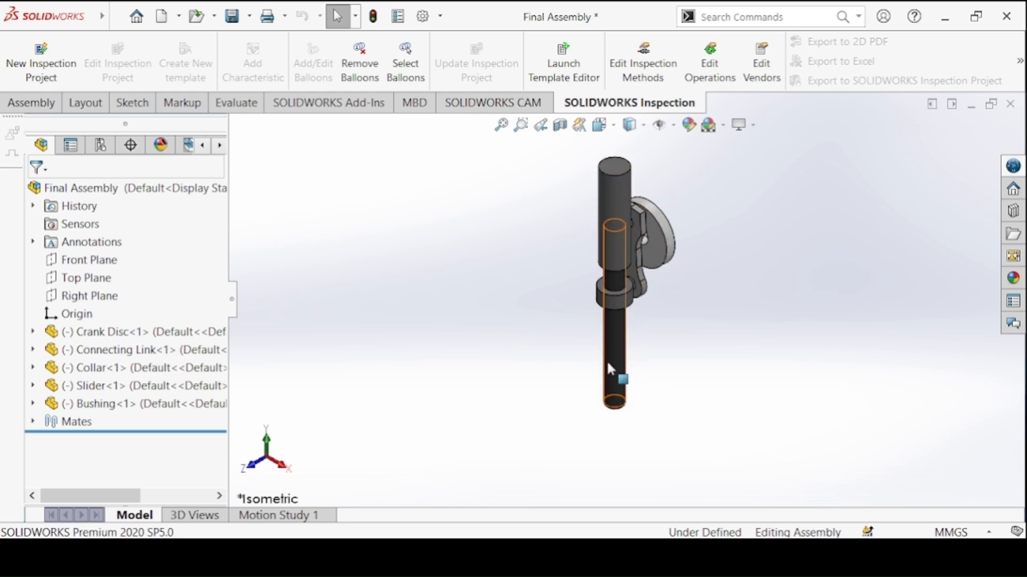
Play the crank mechanism's motion study and choose a playback speed of 1x
{"action": "left_click", "coordinate": [316, 515]}
{"action": "left_click", "coordinate": [150, 499]}
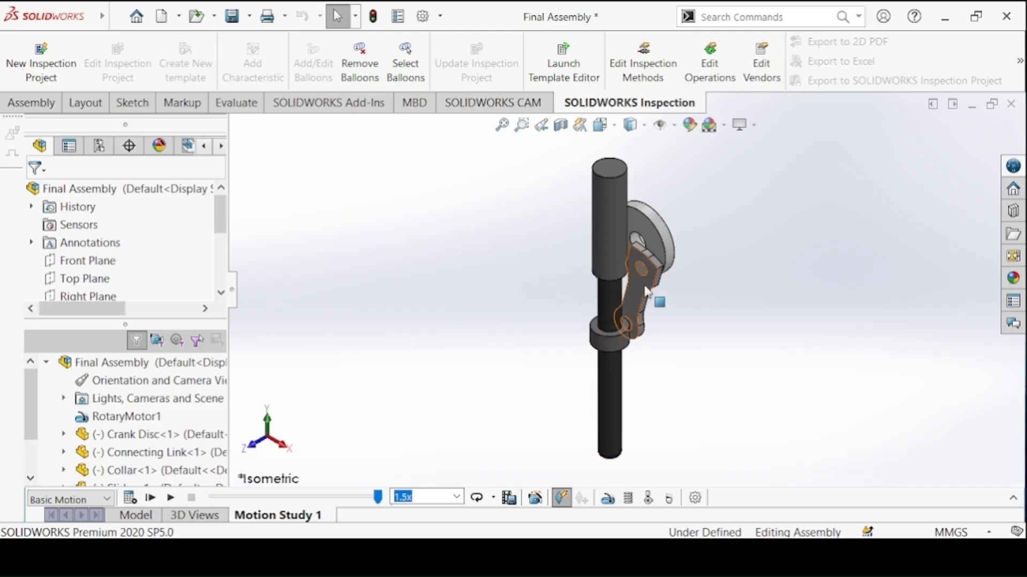
{"action": "left_click_drag", "start_coordinate": [646, 214], "coordinate": [485, 308]}
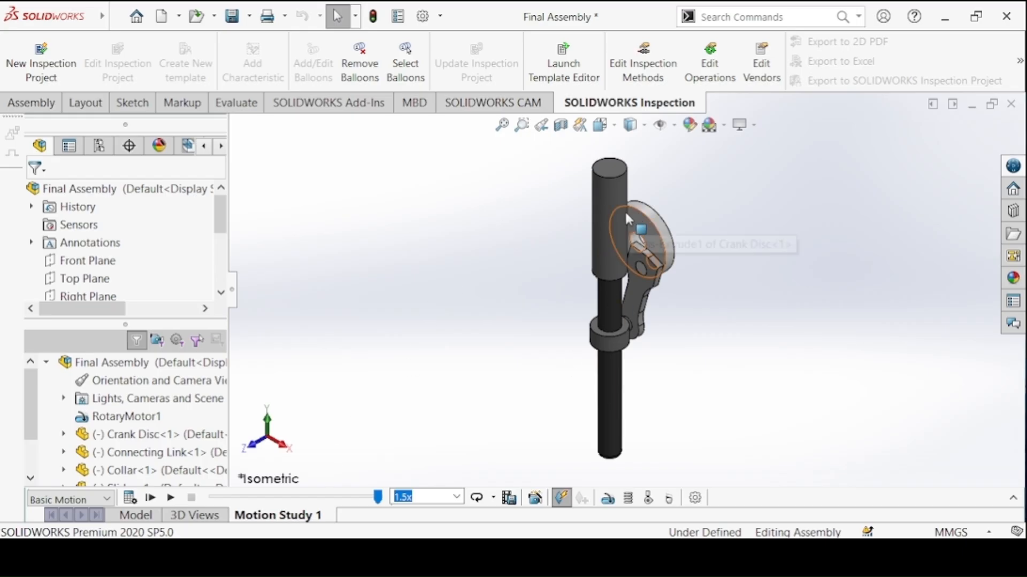
{"action": "left_click", "coordinate": [151, 500]}
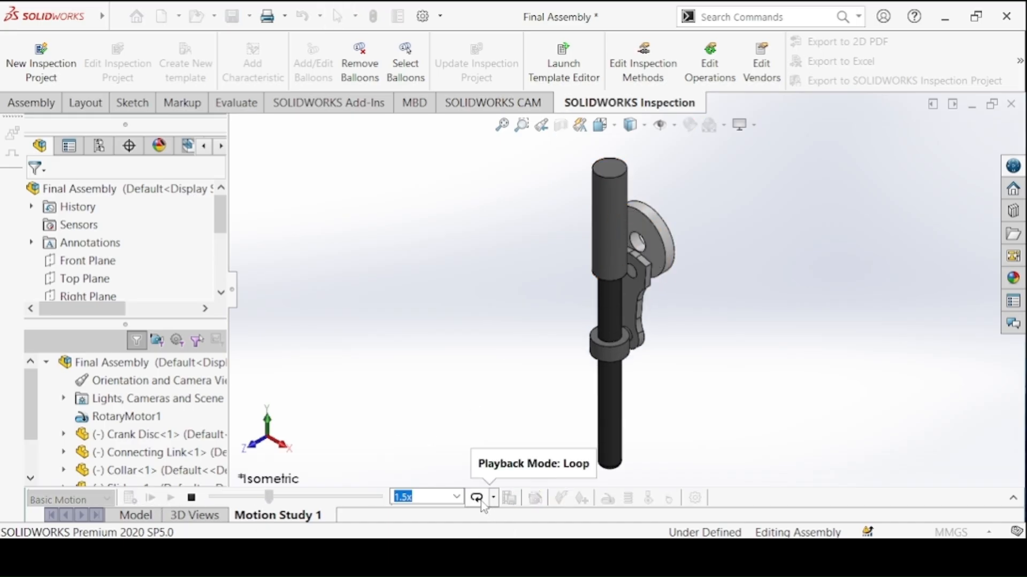
{"action": "left_click", "coordinate": [456, 497]}
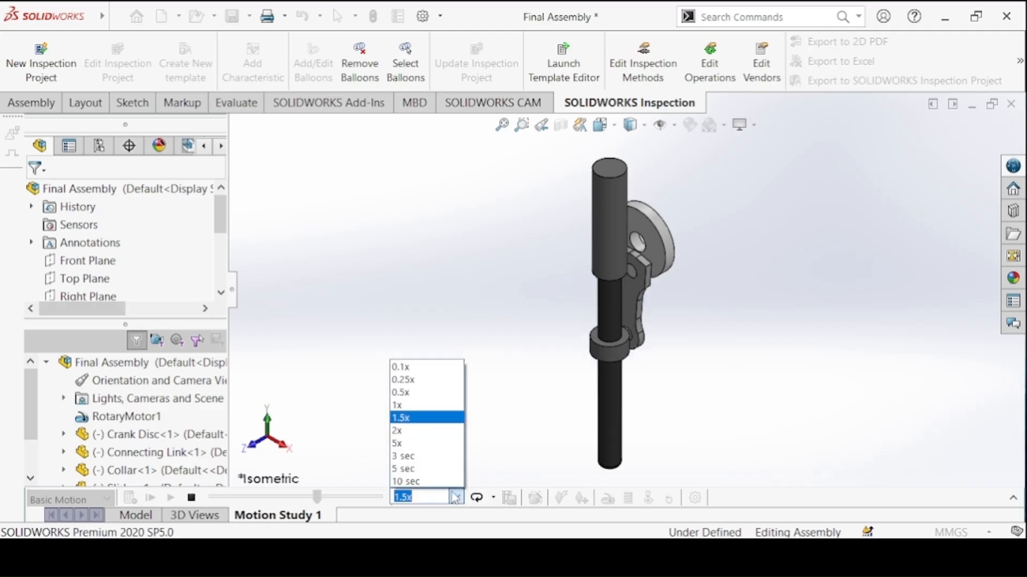
{"action": "left_click", "coordinate": [403, 404]}
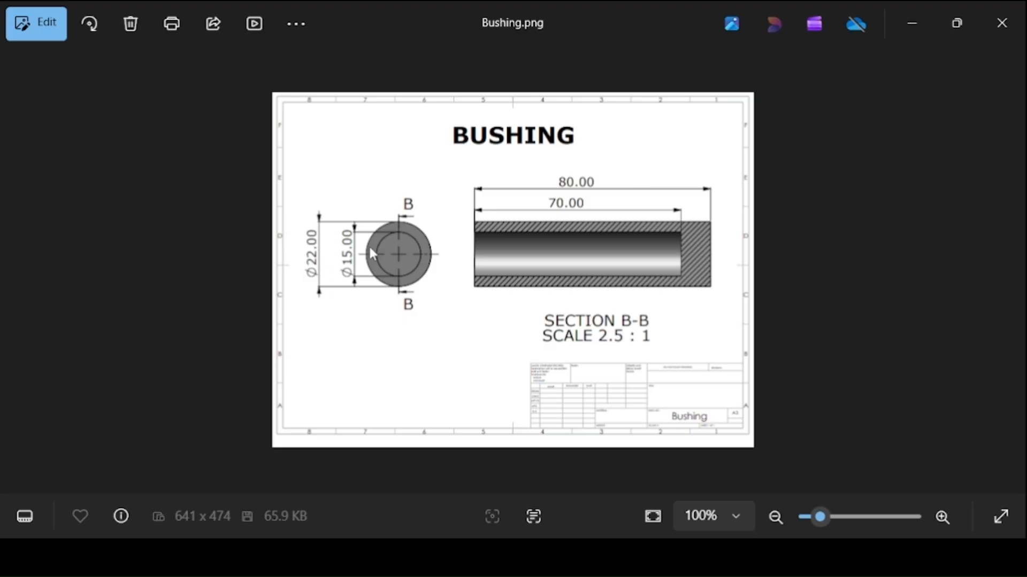
Look through the part drawing images from the bushing onward in the image viewer, and put the viewer away
{"action": "key", "text": "Right"}
{"action": "key", "text": "Right"}
{"action": "key", "text": "Right"}
{"action": "key", "text": "Right"}
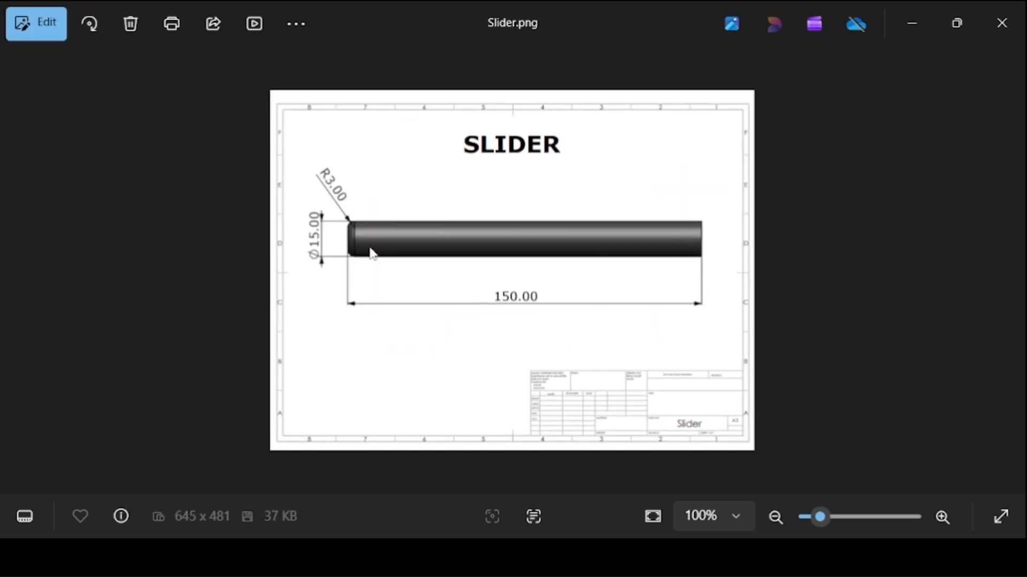
{"action": "left_click", "coordinate": [916, 26]}
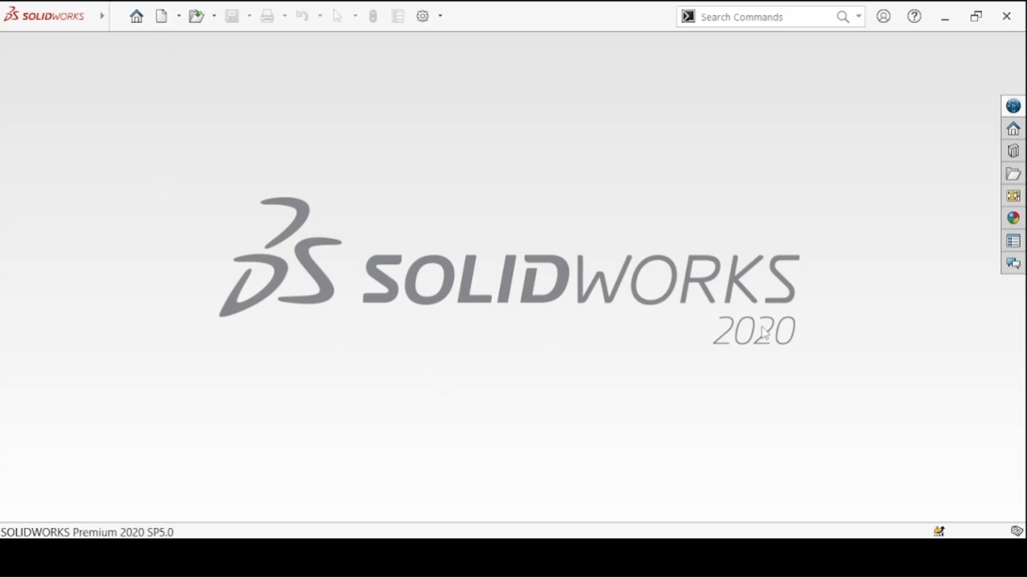
Create a new part document and open a sketch on the Front Plane
{"action": "left_click", "coordinate": [161, 21]}
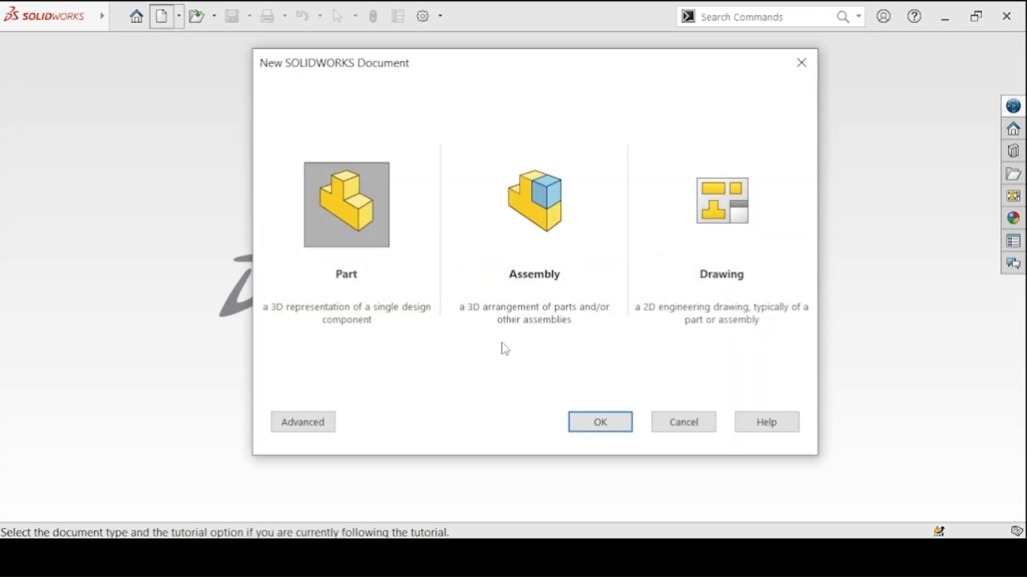
{"action": "left_click", "coordinate": [604, 422]}
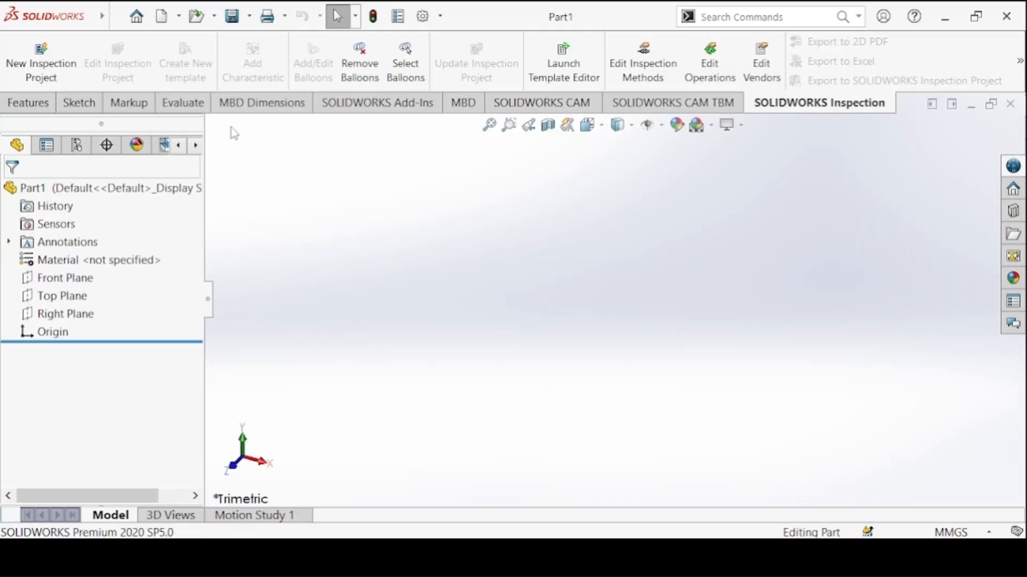
{"action": "left_click", "coordinate": [26, 103]}
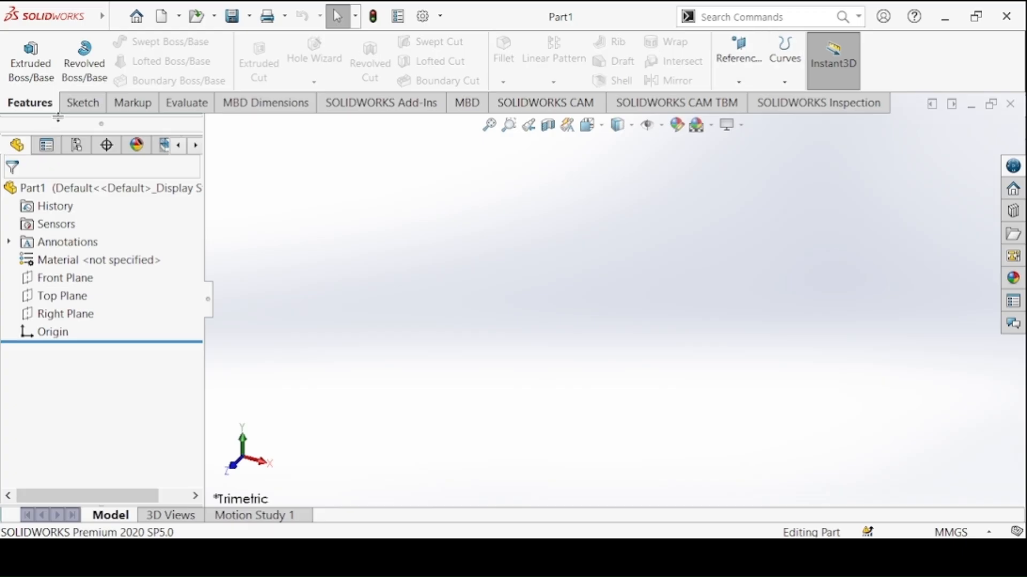
{"action": "left_click", "coordinate": [80, 103]}
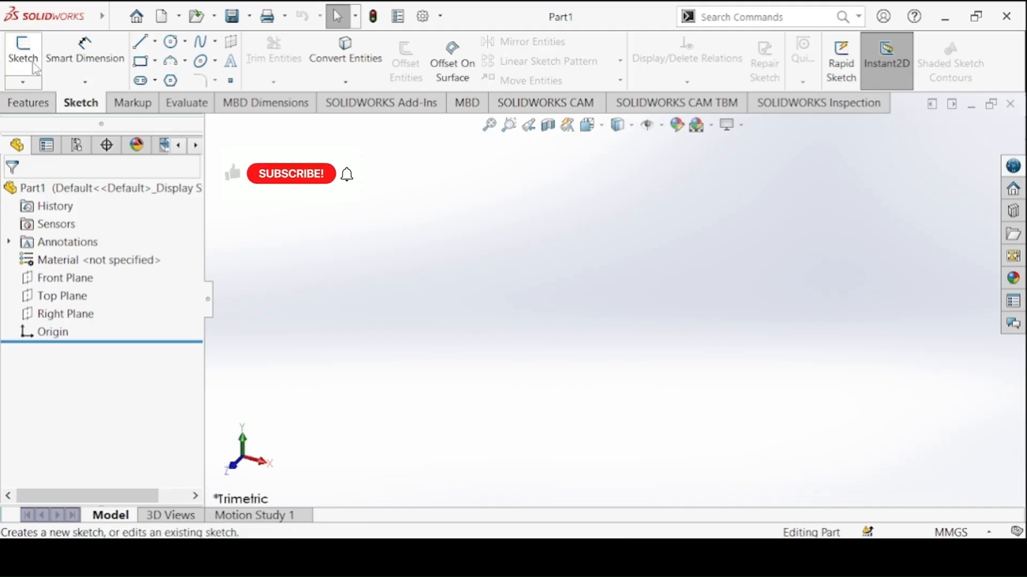
{"action": "left_click", "coordinate": [23, 54]}
{"action": "left_click", "coordinate": [454, 235]}
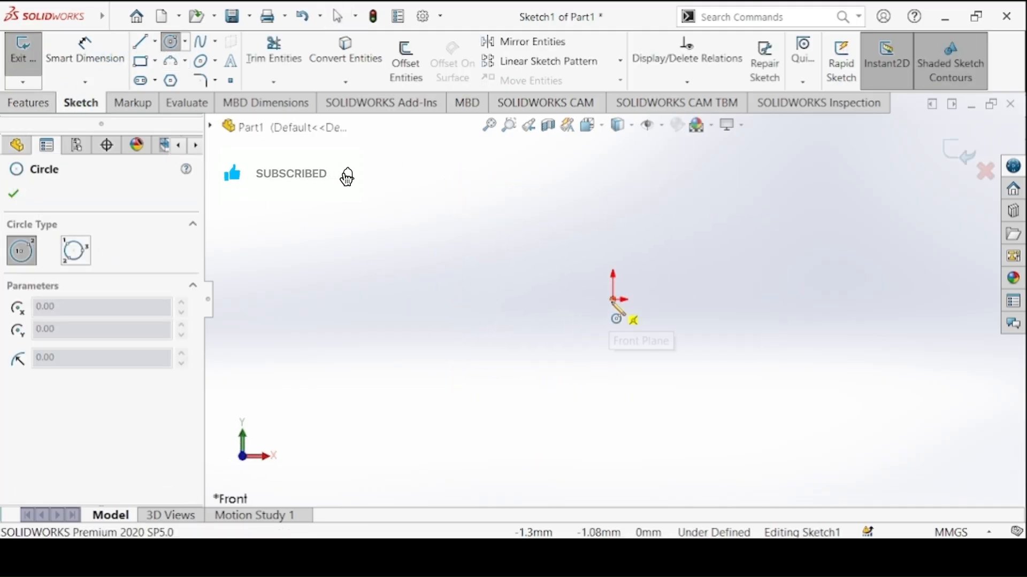
Sketch two concentric circles centred on the origin and dimension their diameters to 22 mm and 15 mm
{"action": "left_click_drag", "start_coordinate": [613, 300], "coordinate": [530, 229]}
{"action": "left_click_drag", "start_coordinate": [613, 300], "coordinate": [599, 245]}
{"action": "left_click", "coordinate": [64, 69]}
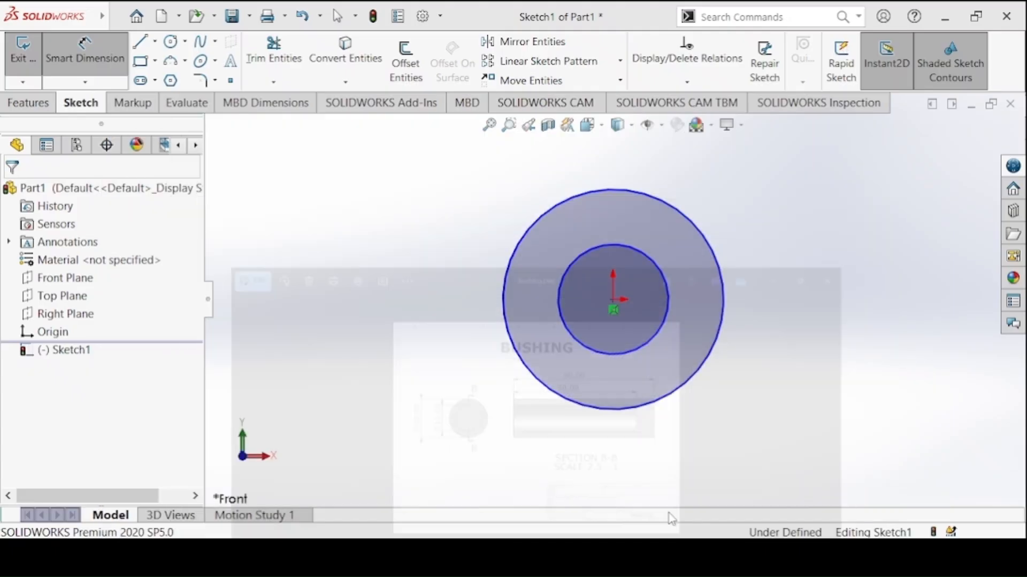
{"action": "left_click", "coordinate": [515, 258]}
{"action": "left_click", "coordinate": [454, 255]}
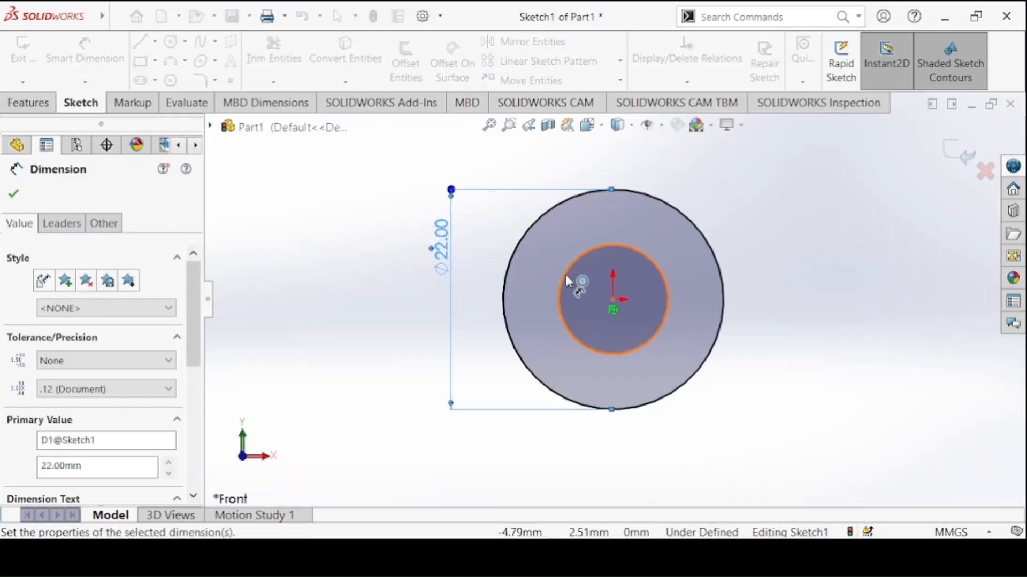
{"action": "left_click", "coordinate": [564, 279]}
{"action": "left_click", "coordinate": [384, 295]}
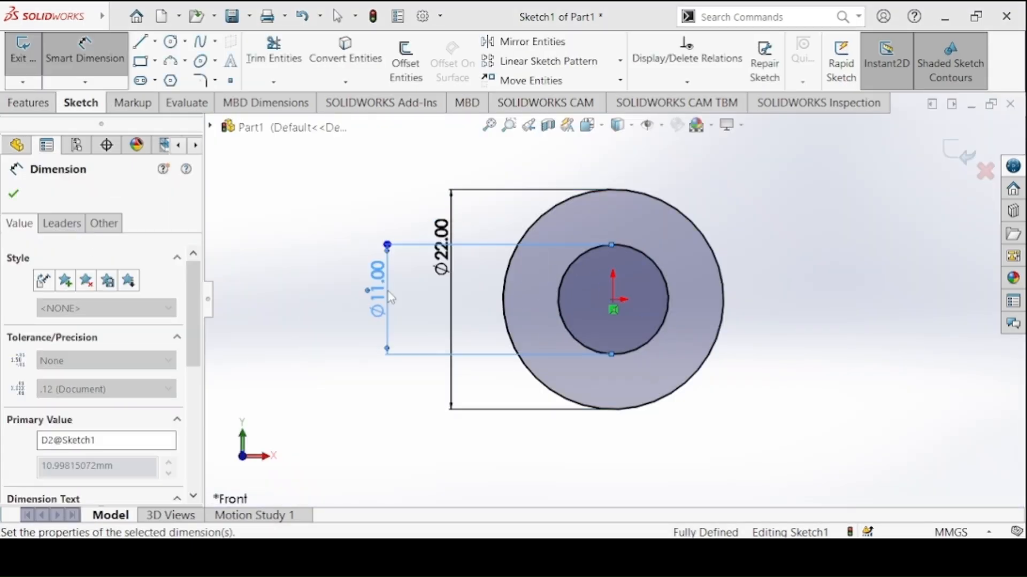
Start a blind Extruded Boss/Base from the circle sketch and set its depth to 80 mm, according to the Bushing drawing
{"action": "left_click", "coordinate": [55, 107]}
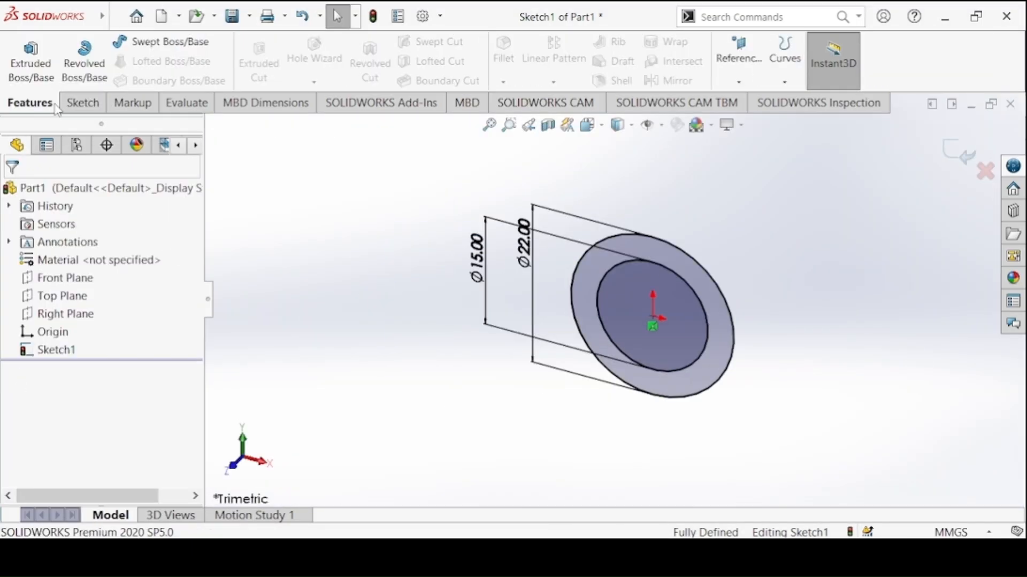
{"action": "left_click", "coordinate": [80, 103]}
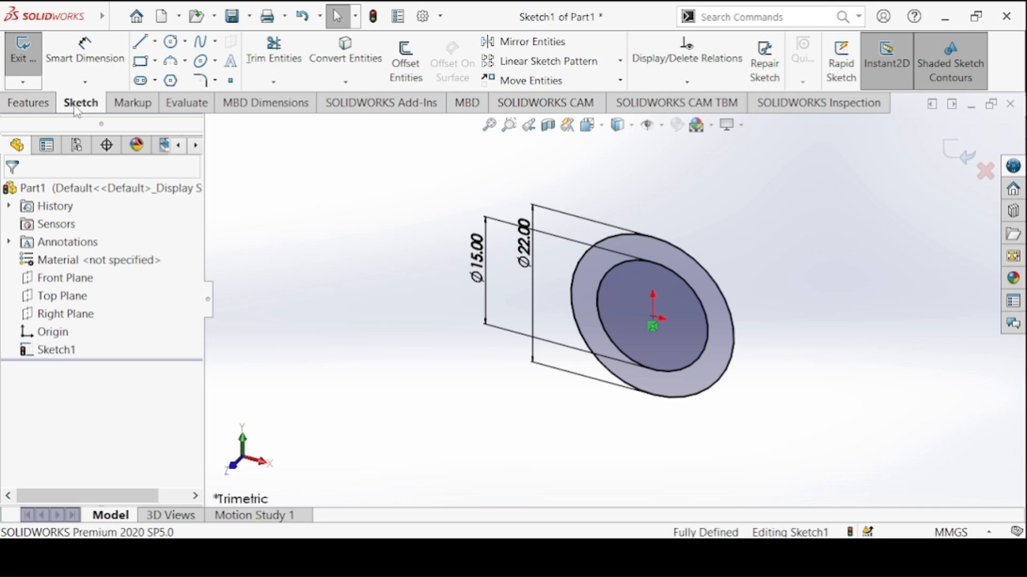
{"action": "left_click", "coordinate": [28, 102]}
{"action": "left_click", "coordinate": [31, 63]}
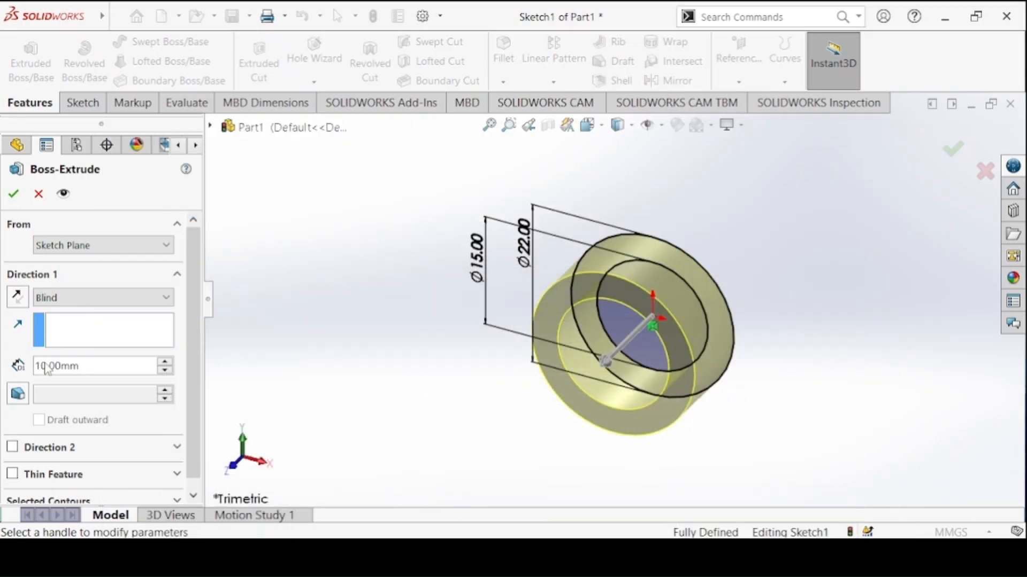
{"action": "left_click", "coordinate": [47, 367]}
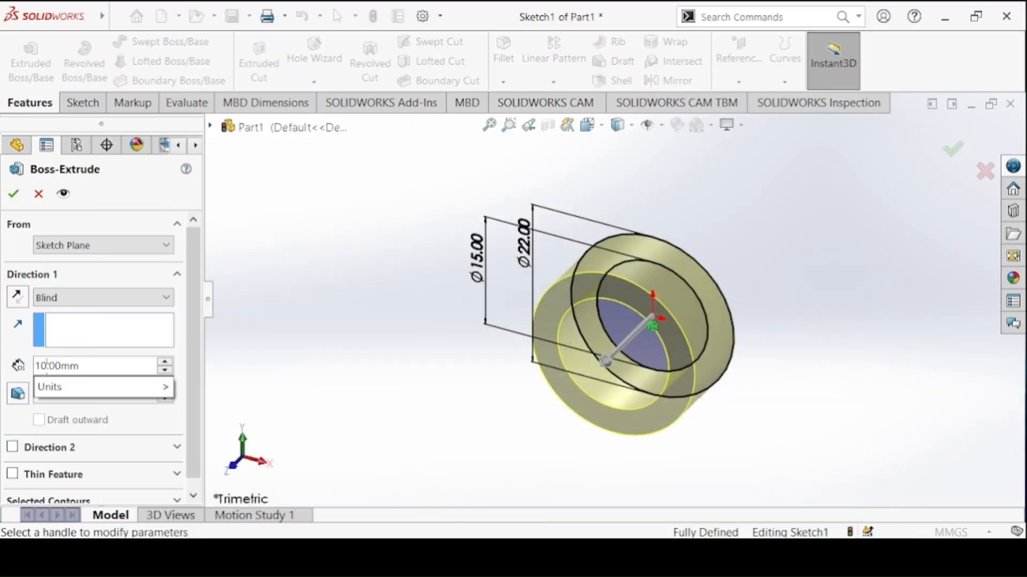
{"action": "double_click", "coordinate": [47, 367]}
{"action": "type", "text": "80"}
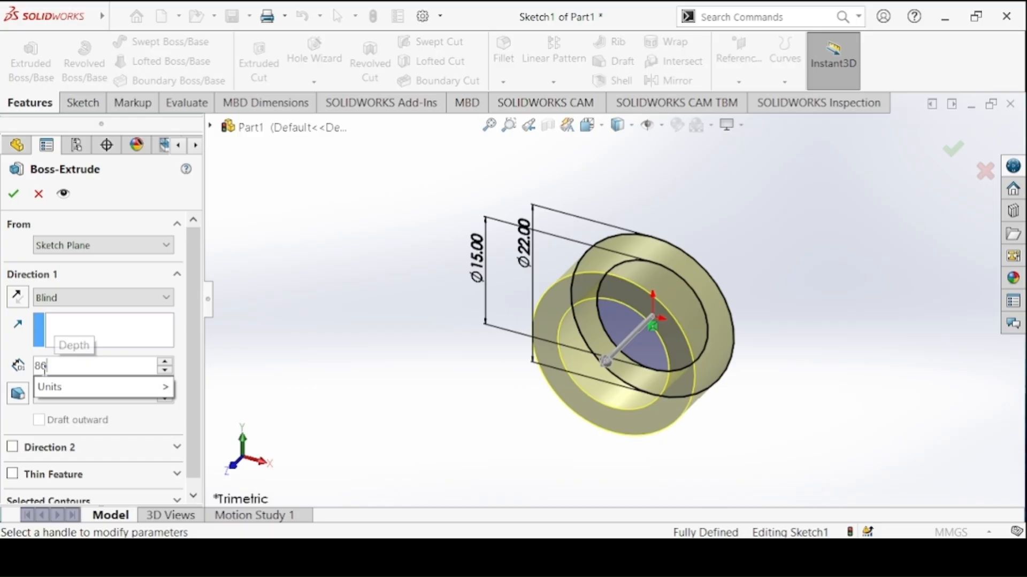
{"action": "key", "text": "Return"}
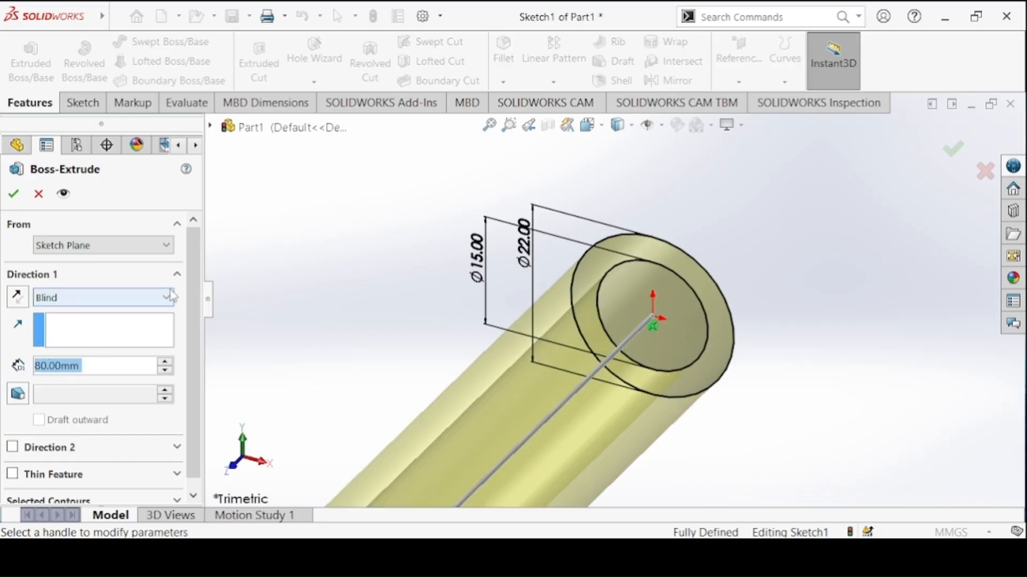
Select the 22 mm circle as the extrusion's contour and finish the solid cylinder
{"action": "left_click_drag", "start_coordinate": [195, 280], "coordinate": [139, 451]}
{"action": "left_click", "coordinate": [68, 495]}
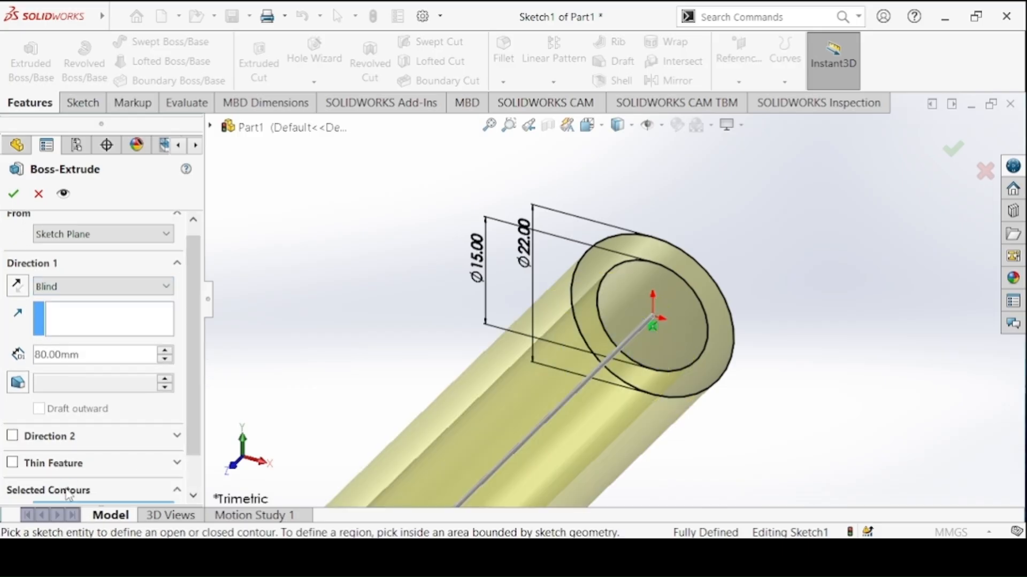
{"action": "left_click", "coordinate": [636, 236]}
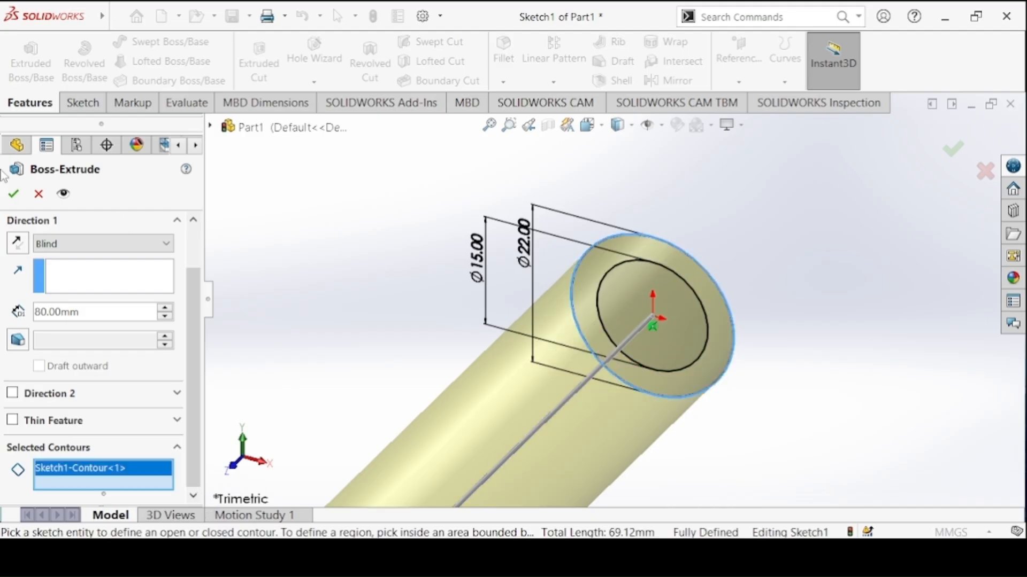
{"action": "left_click", "coordinate": [13, 194]}
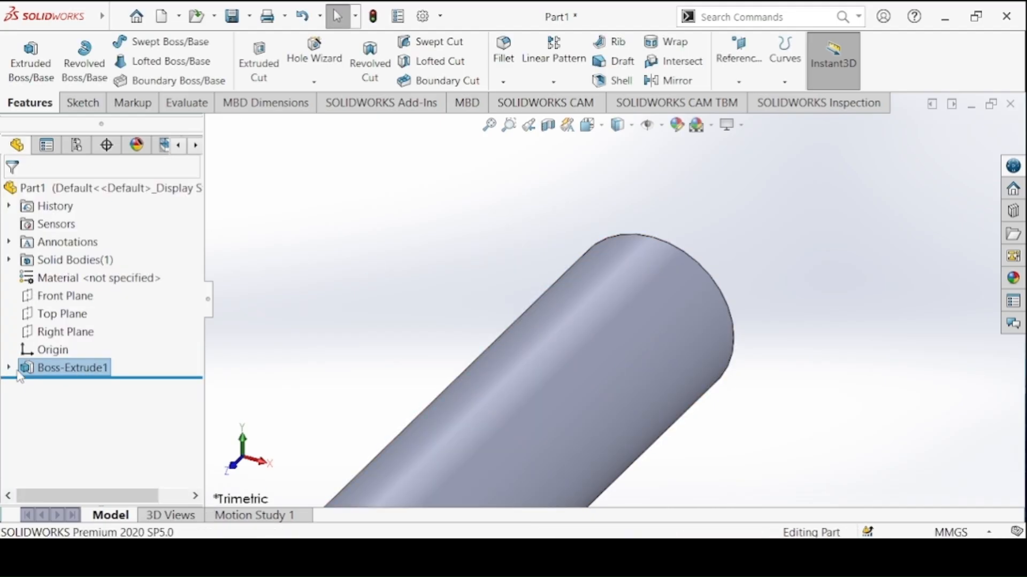
Start an Extruded Cut from the existing two-circle sketch, beginning at the cylinder's end face opposite the sketch plane
{"action": "left_click", "coordinate": [8, 368]}
{"action": "left_click", "coordinate": [66, 386]}
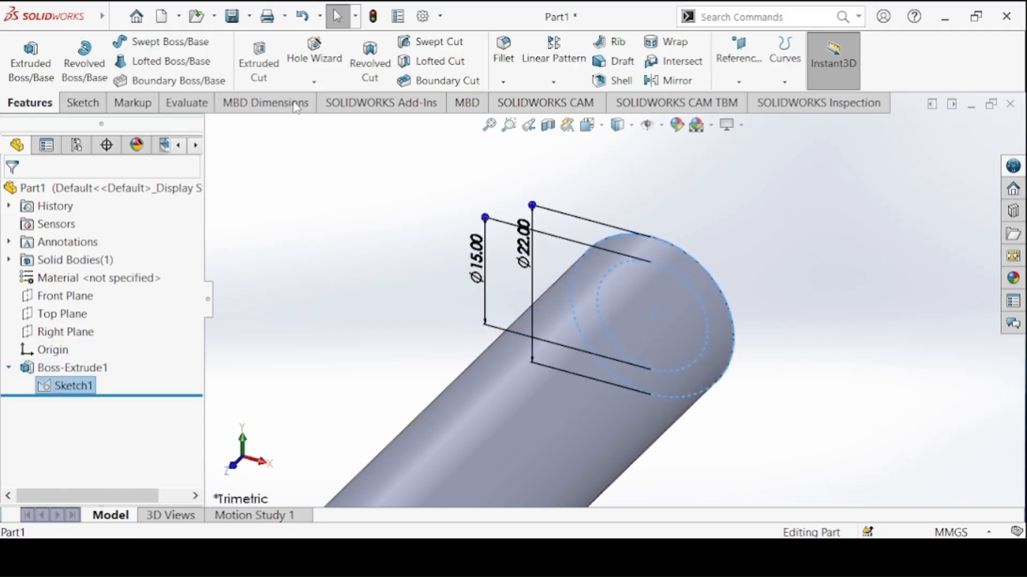
{"action": "left_click", "coordinate": [259, 59]}
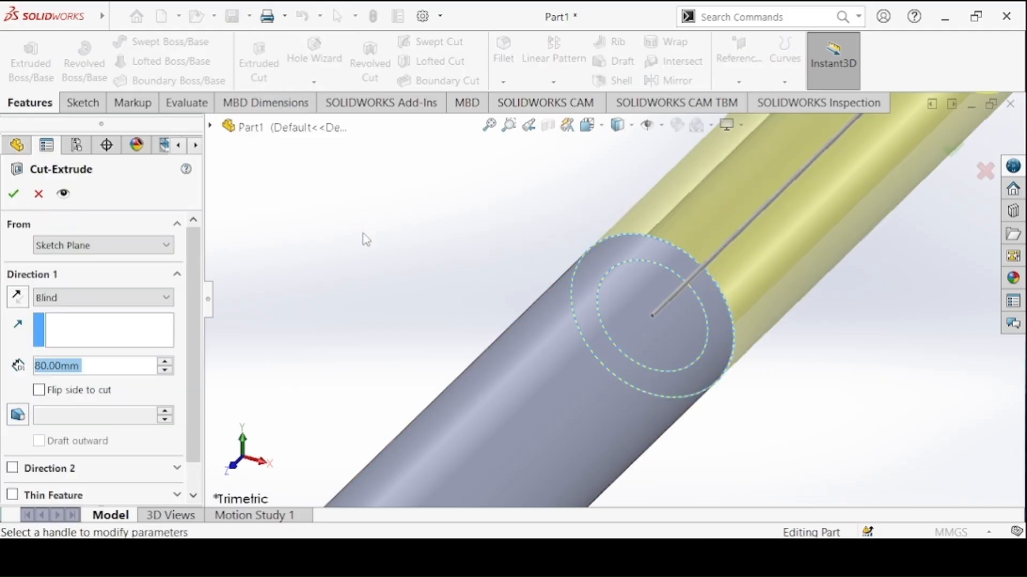
{"action": "key", "text": "alt+Tab"}
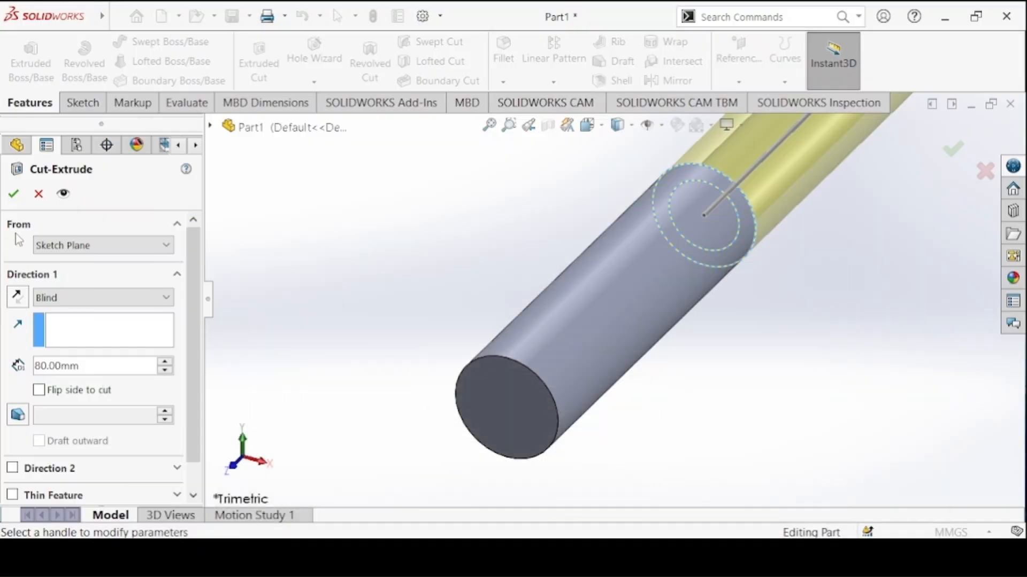
{"action": "left_click", "coordinate": [49, 246]}
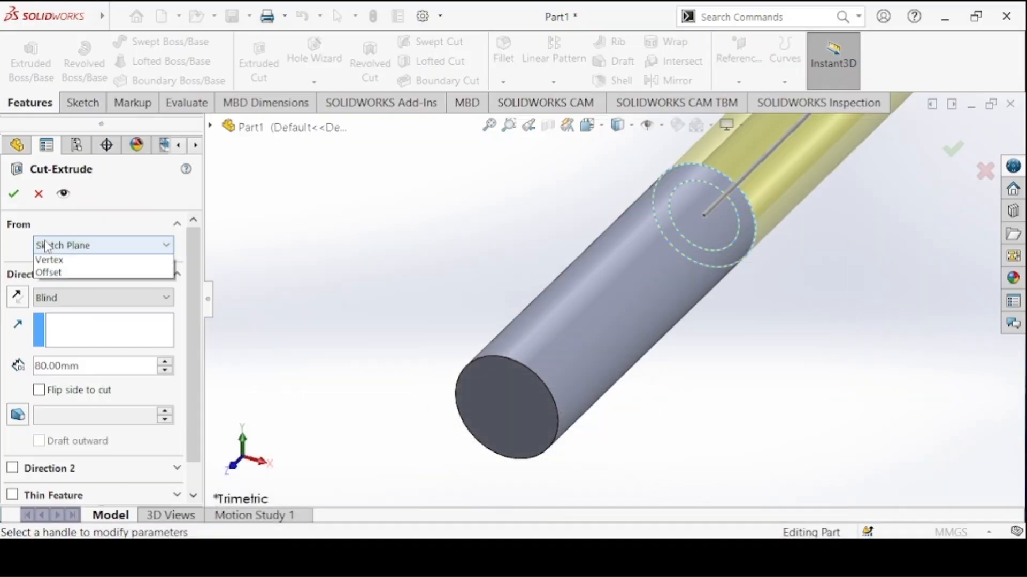
{"action": "left_click", "coordinate": [58, 275]}
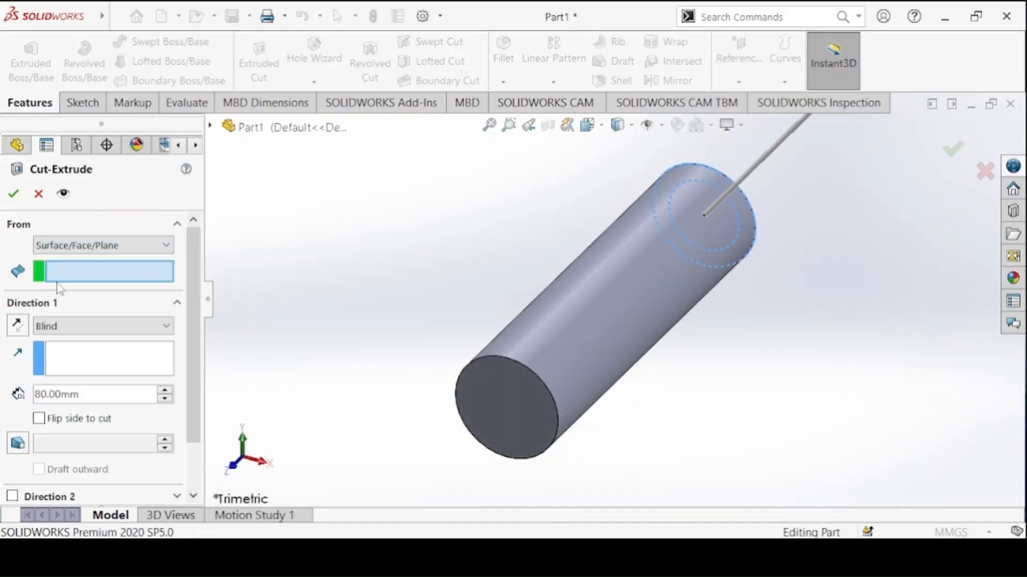
{"action": "left_click", "coordinate": [535, 395]}
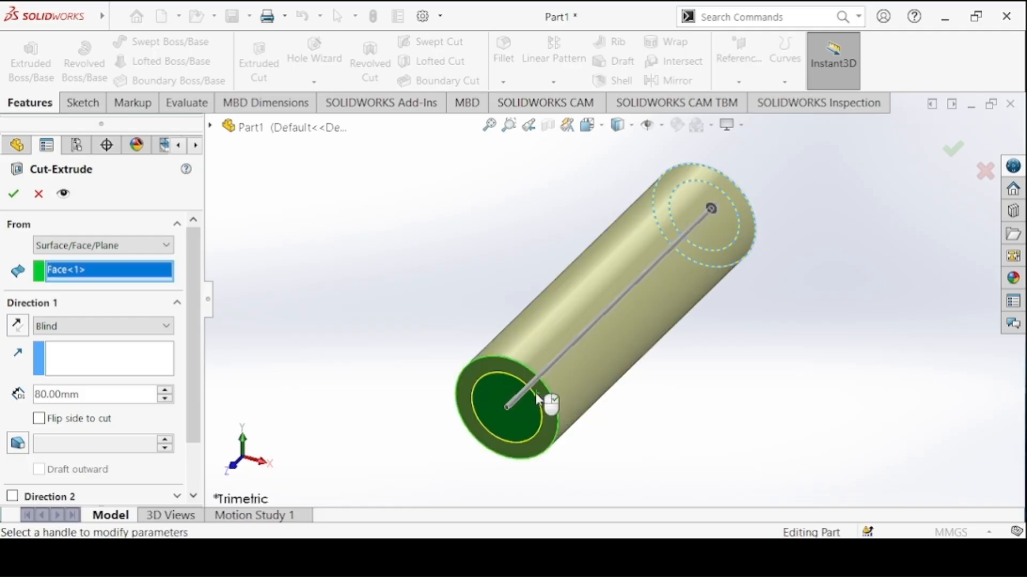
{"action": "left_click", "coordinate": [80, 246]}
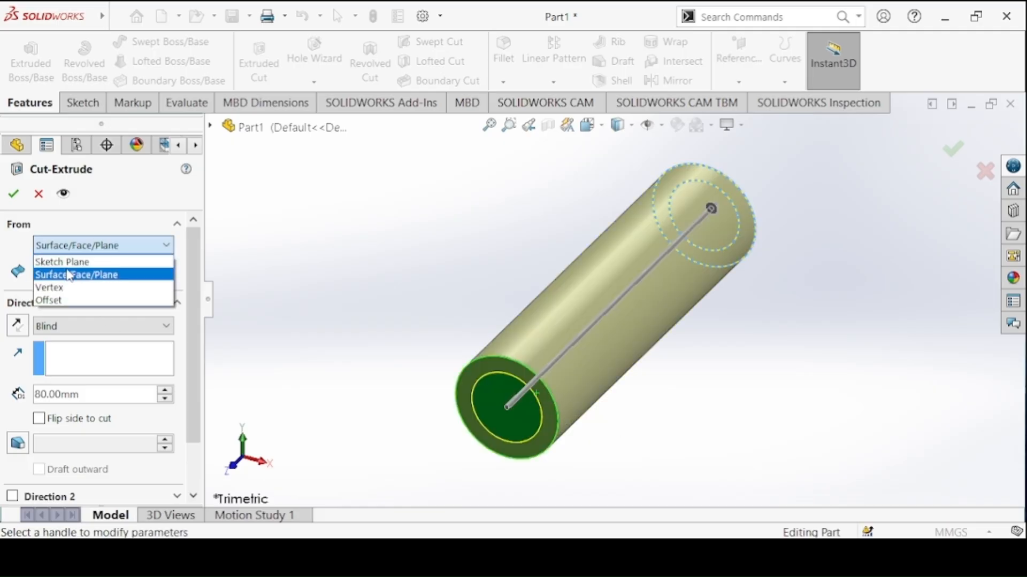
{"action": "left_click", "coordinate": [74, 275]}
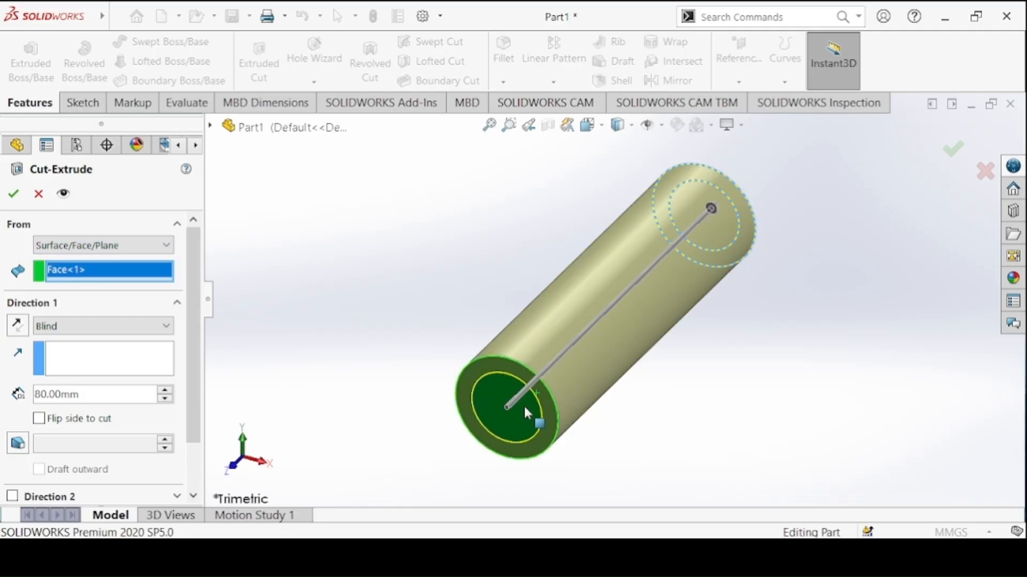
Set the blind cut depth to 70 mm, use only the 15 mm circle as contour and finish the bore
{"action": "left_click", "coordinate": [107, 327]}
{"action": "left_click", "coordinate": [89, 329]}
{"action": "left_click_drag", "start_coordinate": [117, 397], "coordinate": [17, 401]}
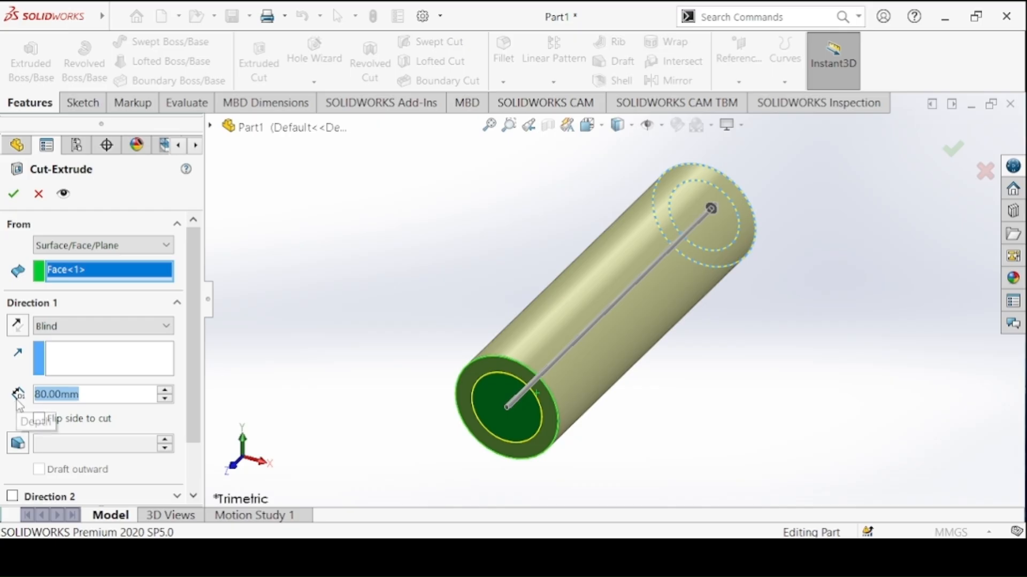
{"action": "type", "text": "70"}
{"action": "key", "text": "Return"}
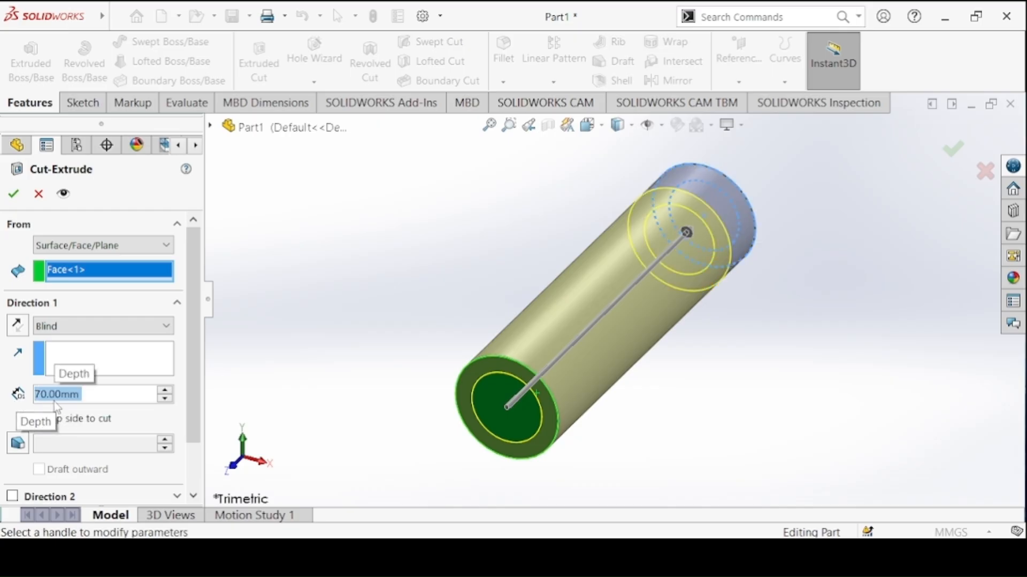
{"action": "left_click_drag", "start_coordinate": [187, 351], "coordinate": [189, 453]}
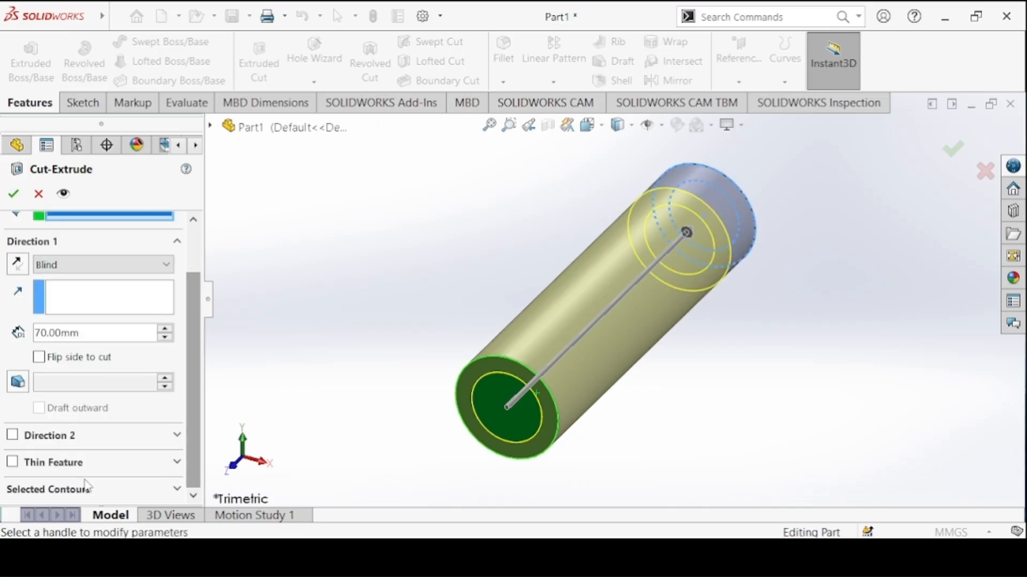
{"action": "left_click", "coordinate": [70, 491]}
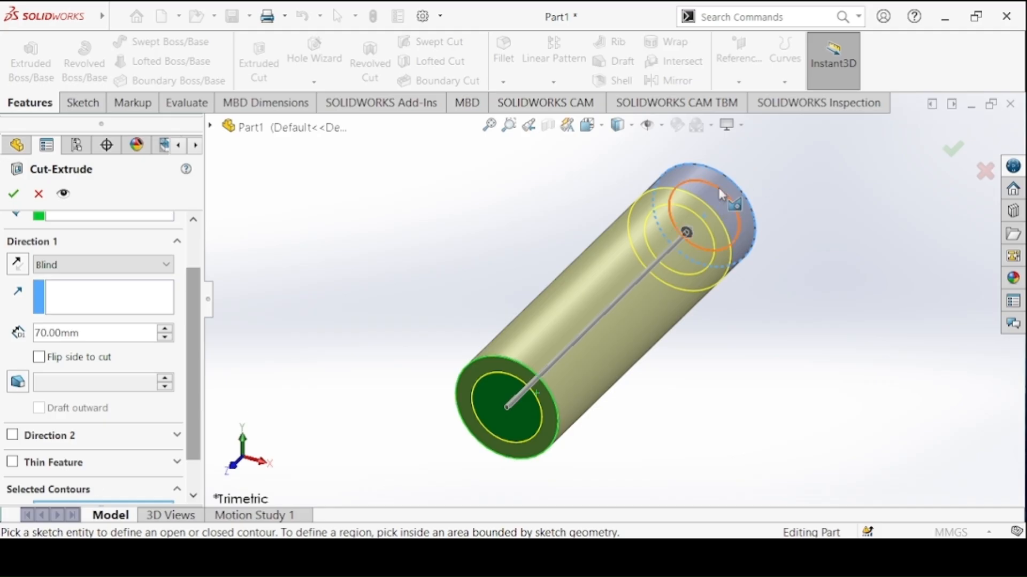
{"action": "left_click", "coordinate": [732, 199]}
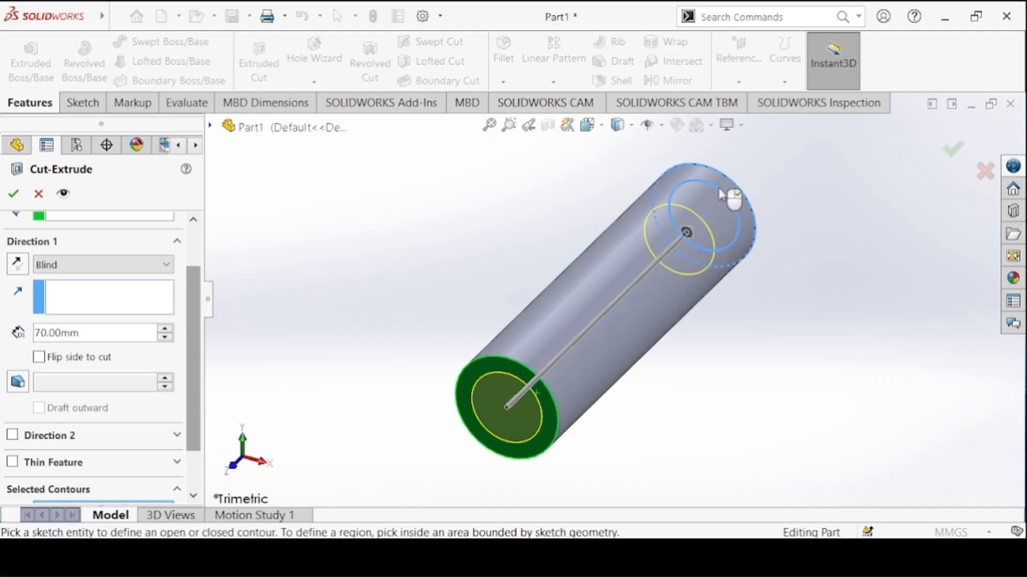
{"action": "left_click", "coordinate": [19, 196]}
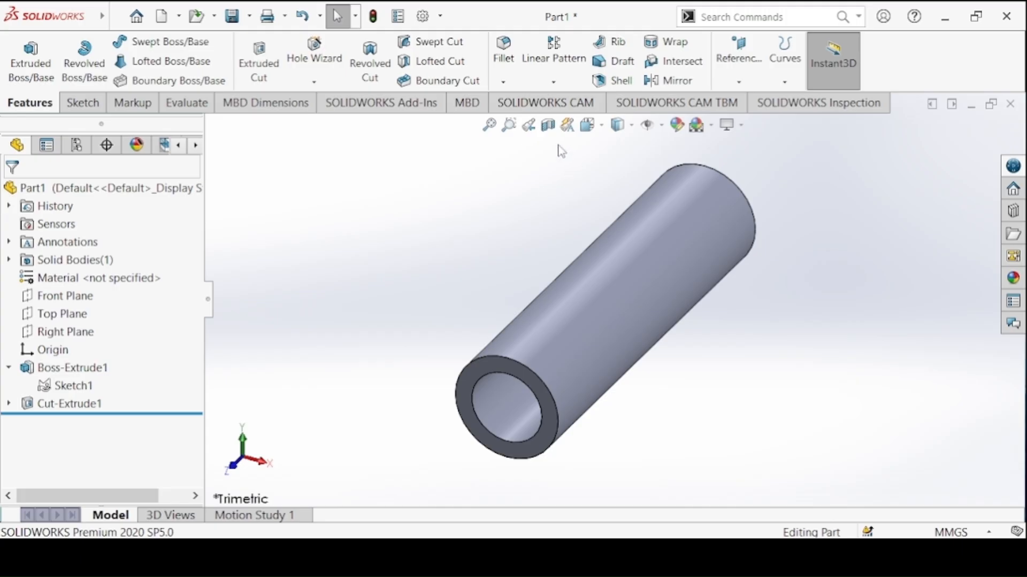
Create a section view of the bushing along the Right Plane
{"action": "left_click", "coordinate": [545, 132]}
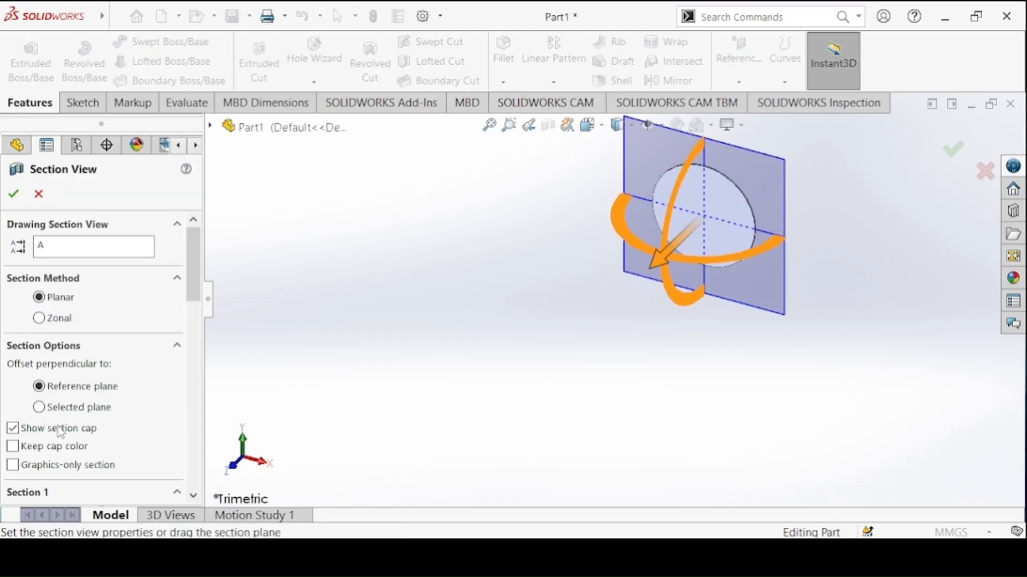
{"action": "scroll", "coordinate": [195, 273], "scroll_direction": "down", "scroll_amount": 7}
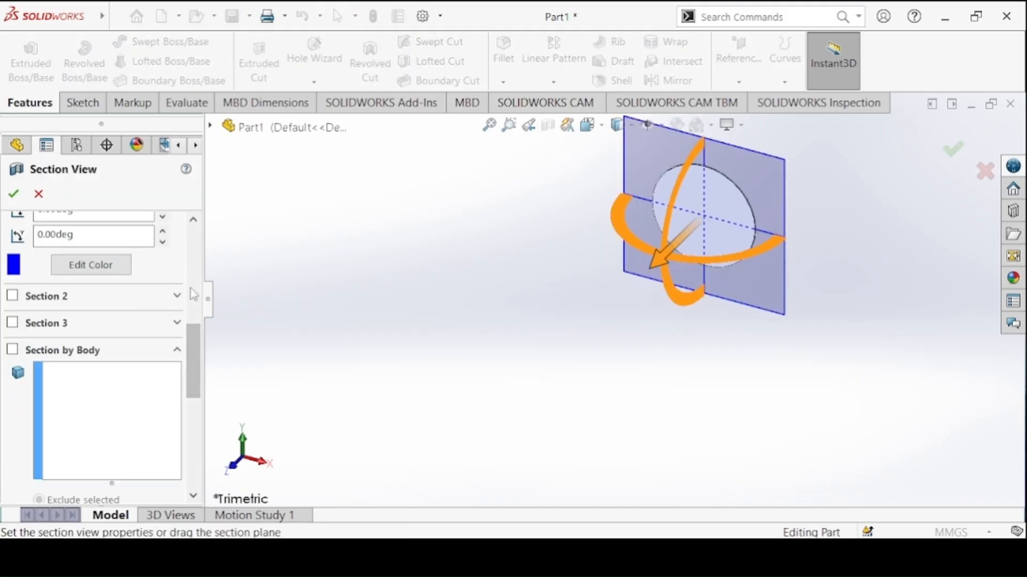
{"action": "scroll", "coordinate": [132, 372], "scroll_direction": "up", "scroll_amount": 5}
{"action": "left_click", "coordinate": [92, 396]}
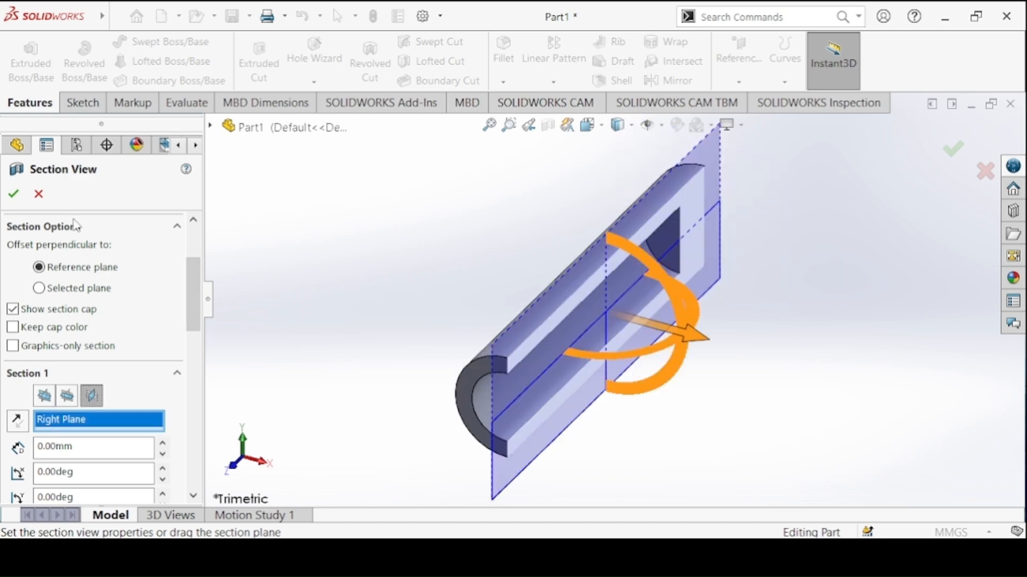
{"action": "left_click", "coordinate": [22, 198]}
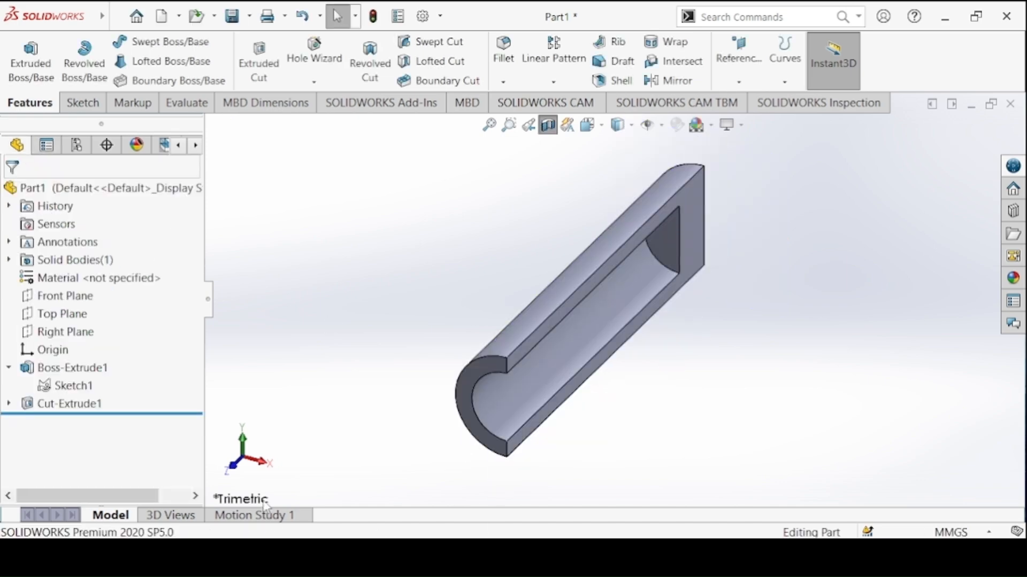
Compare the sectioned bushing in right view with the Bushing drawing, then turn the section off and restore the isometric view
{"action": "left_click", "coordinate": [261, 461]}
{"action": "left_click", "coordinate": [487, 555]}
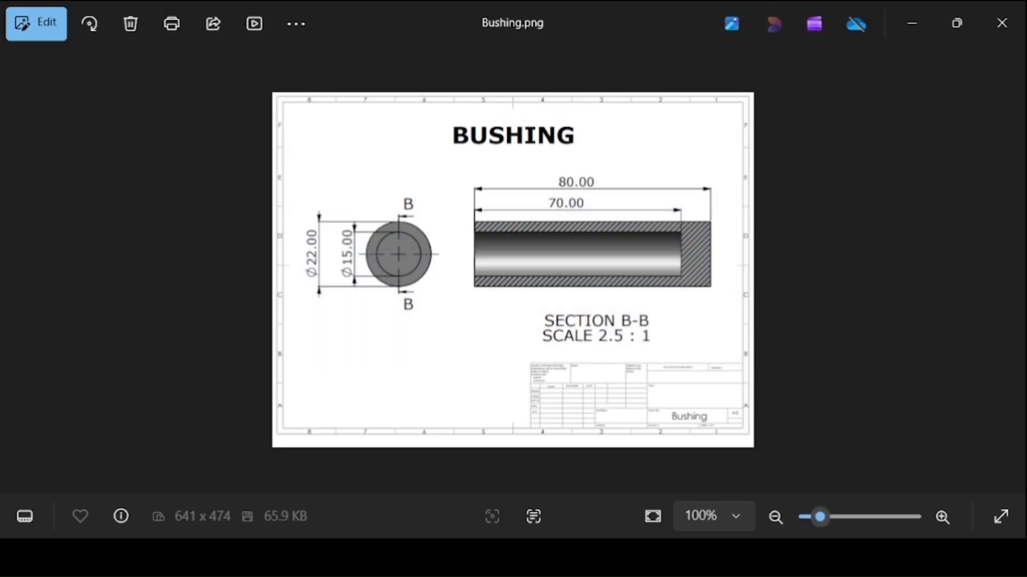
{"action": "left_click", "coordinate": [555, 557]}
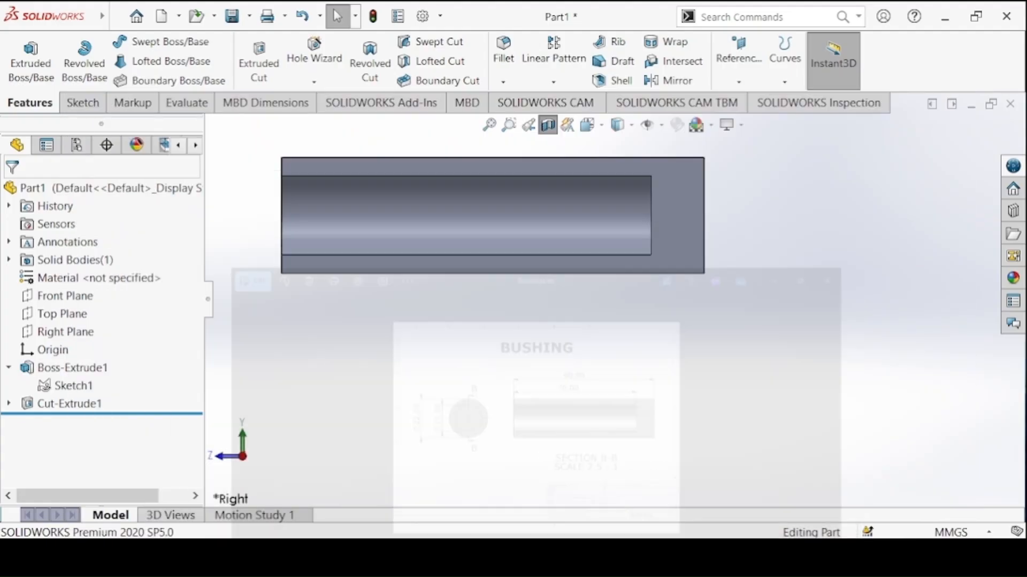
{"action": "left_click", "coordinate": [547, 125]}
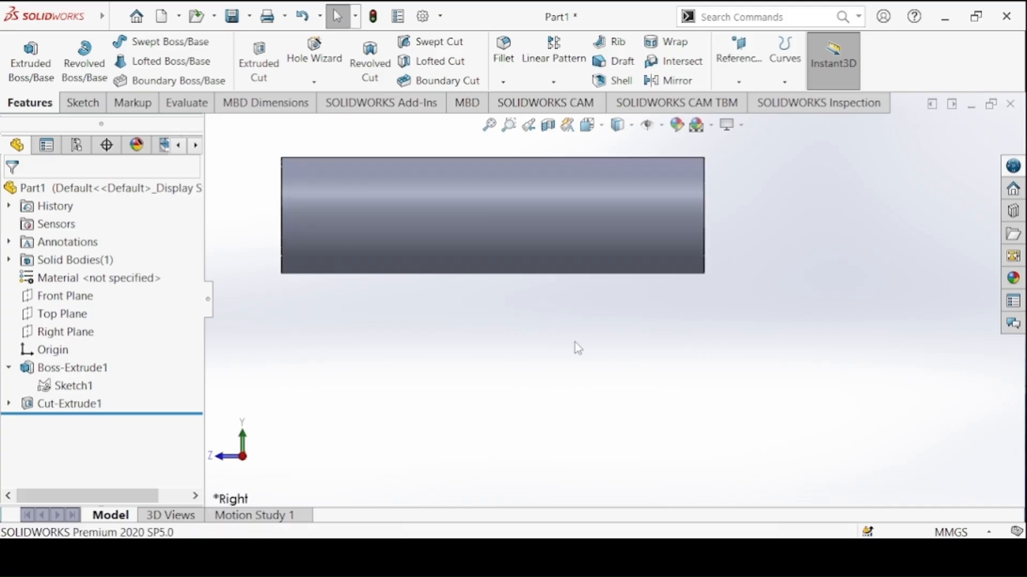
{"action": "key", "text": "ctrl+7"}
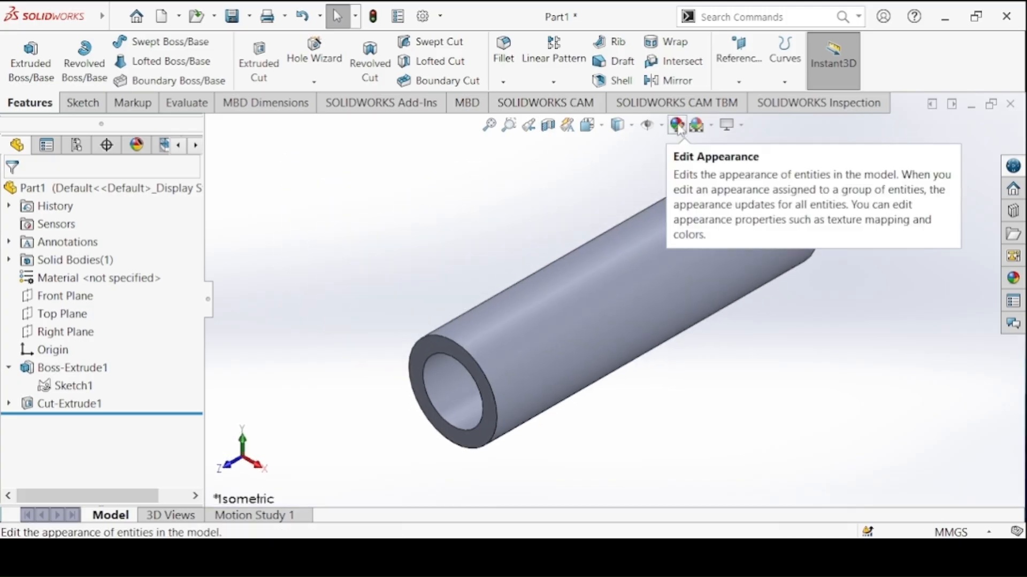
Change the bushing's appearance to the medium grey swatch of the standard colour palette
{"action": "left_click", "coordinate": [676, 127]}
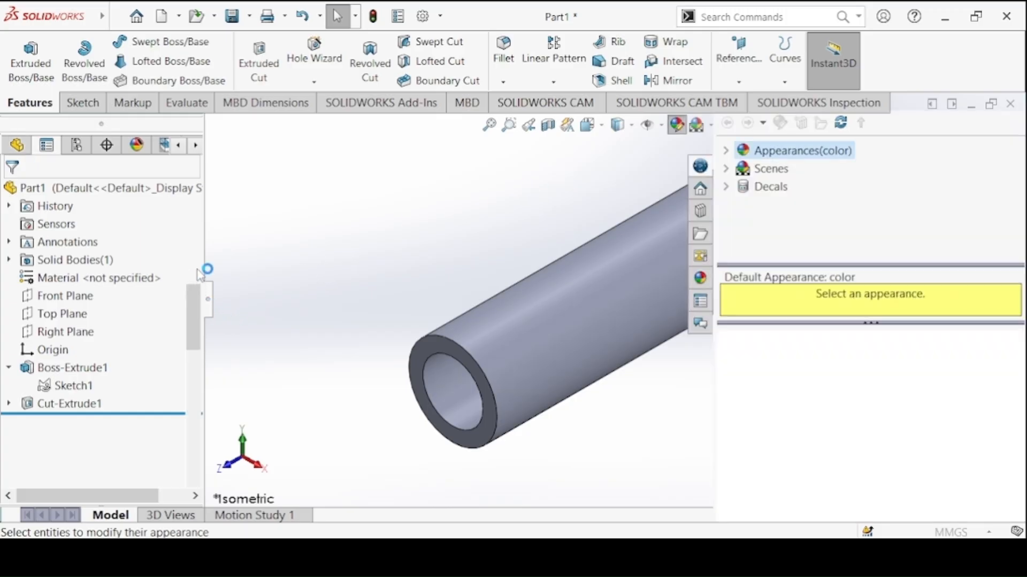
{"action": "left_click_drag", "start_coordinate": [194, 304], "coordinate": [207, 399]}
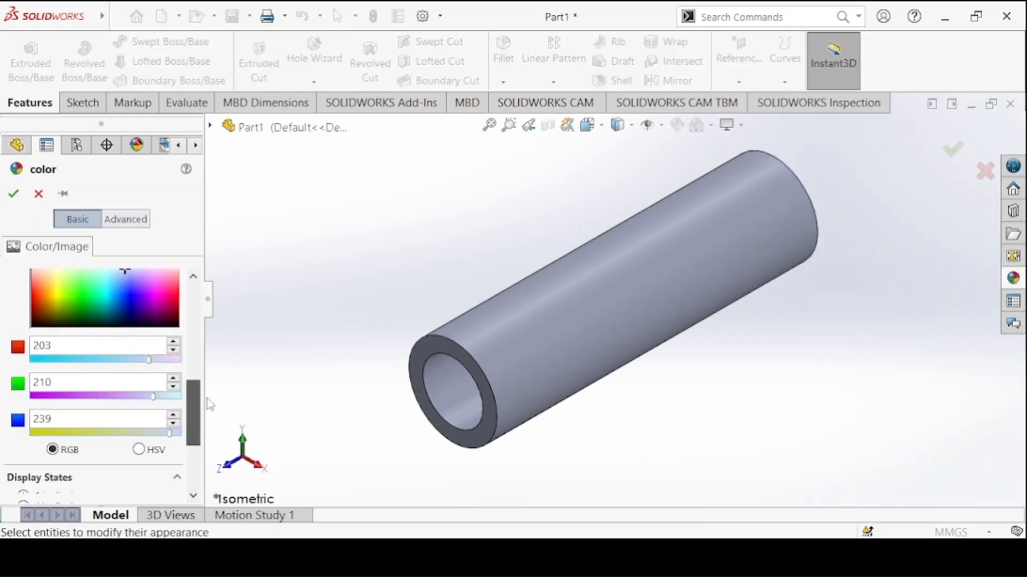
{"action": "scroll", "coordinate": [163, 374], "scroll_direction": "up", "scroll_amount": 4}
{"action": "left_click", "coordinate": [141, 334]}
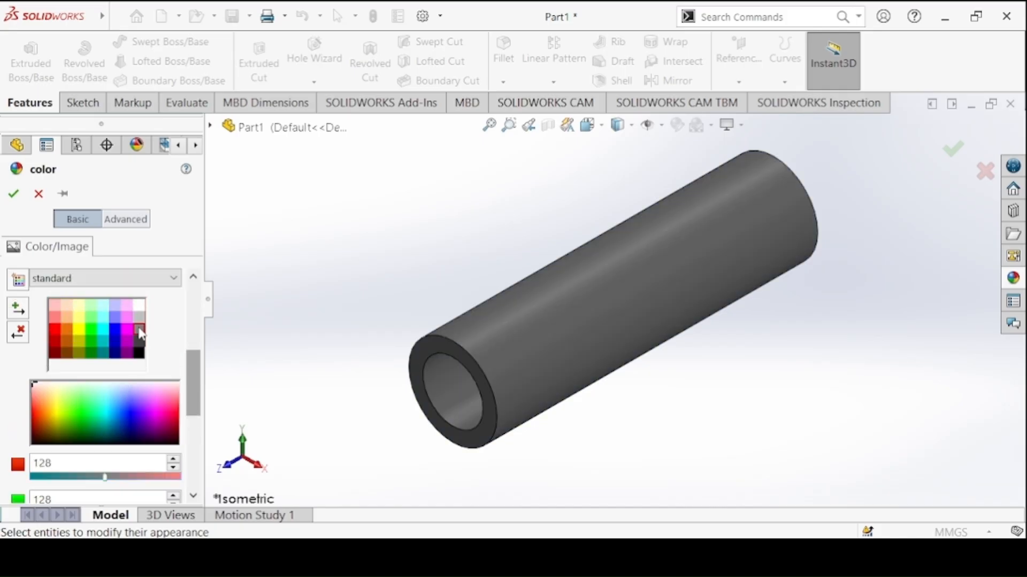
{"action": "left_click", "coordinate": [14, 193]}
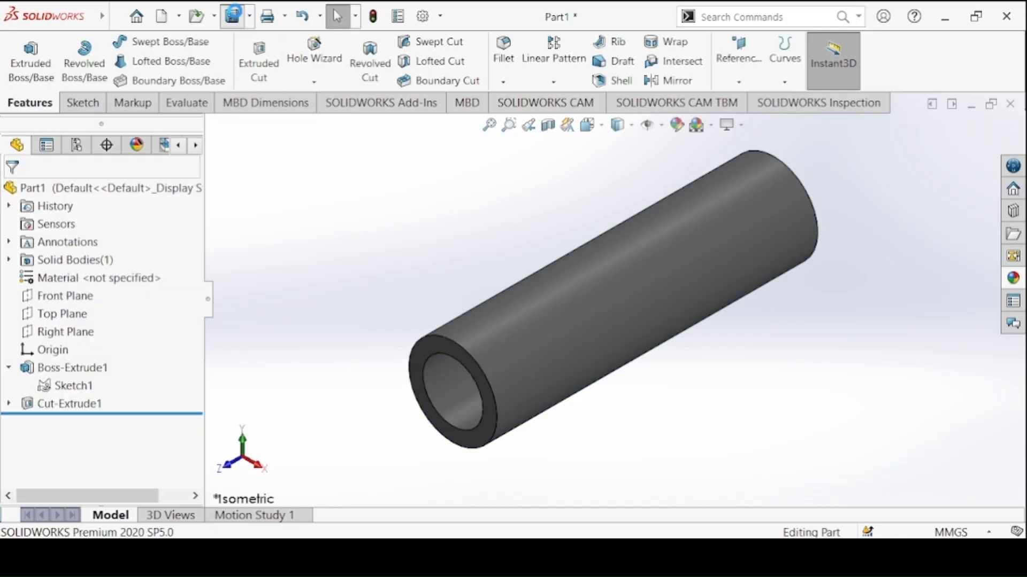
Start saving the part and create and open a new Desktop folder named Crank Slider Mechanism
{"action": "left_click", "coordinate": [233, 17]}
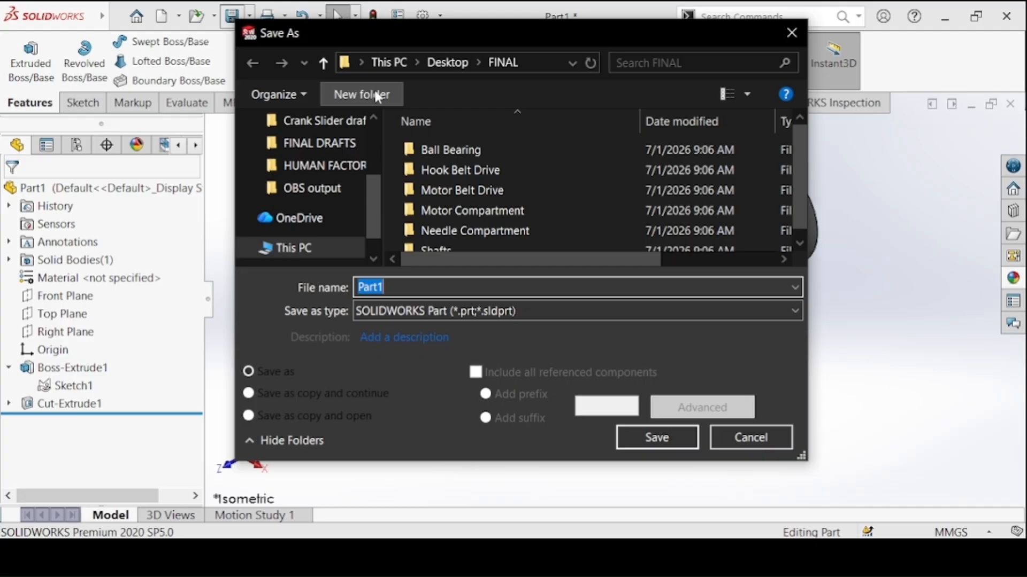
{"action": "left_click", "coordinate": [433, 62]}
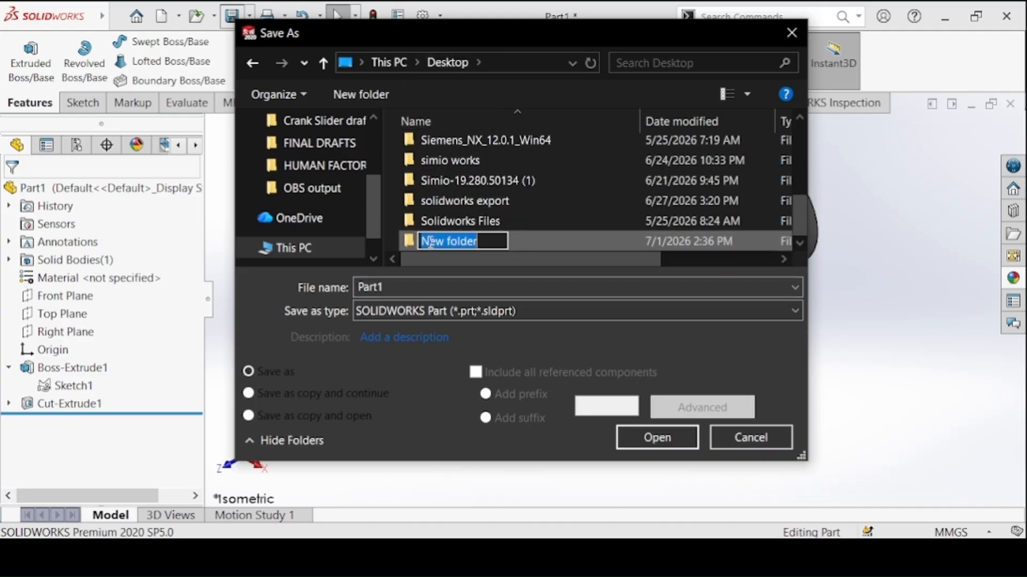
{"action": "type", "text": "Cra"}
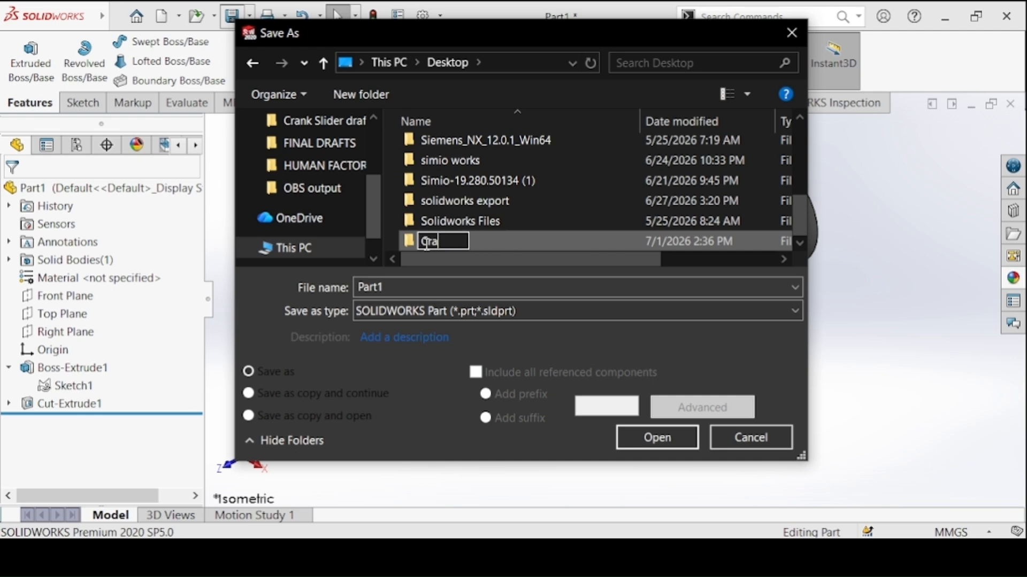
{"action": "type", "text": "nk Slider"}
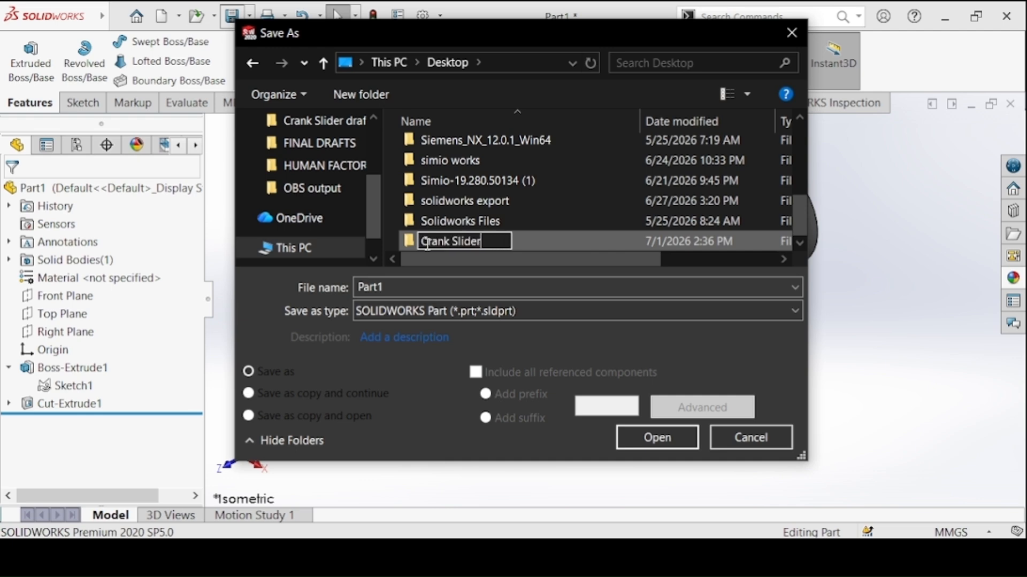
{"action": "type", "text": " echan"}
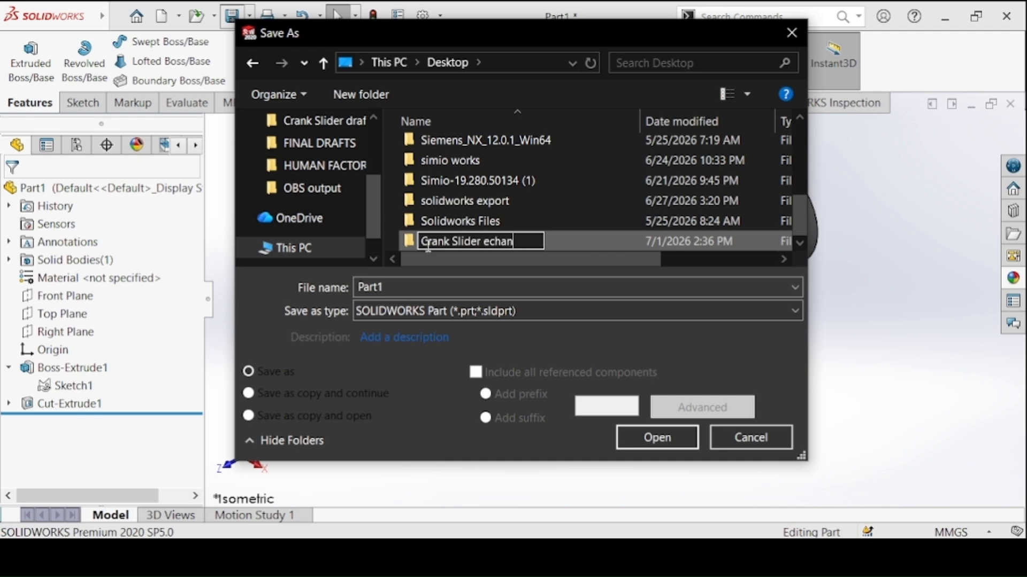
{"action": "type", "text": "Mecha"}
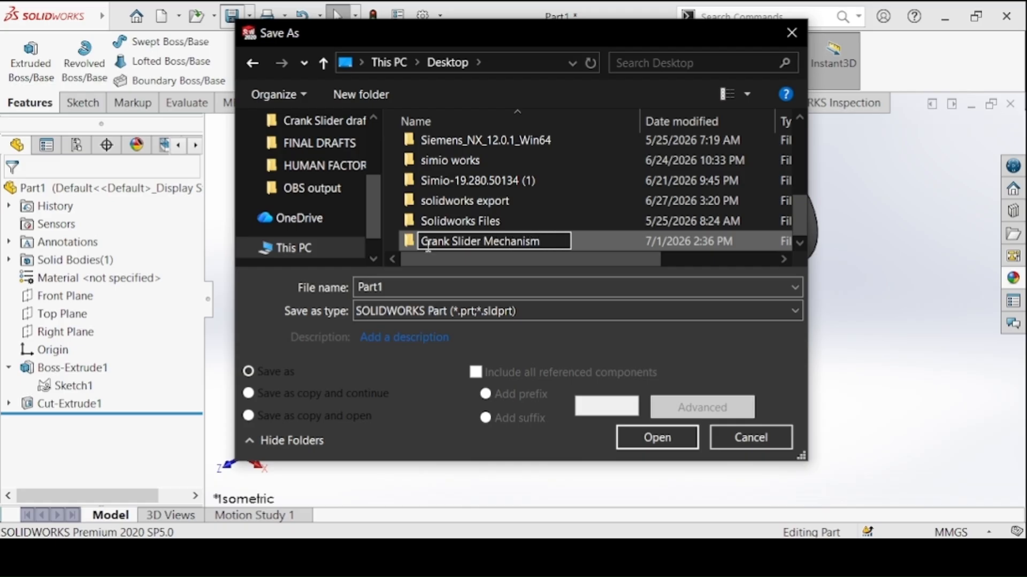
{"action": "key", "text": "Return"}
{"action": "double_click", "coordinate": [428, 243]}
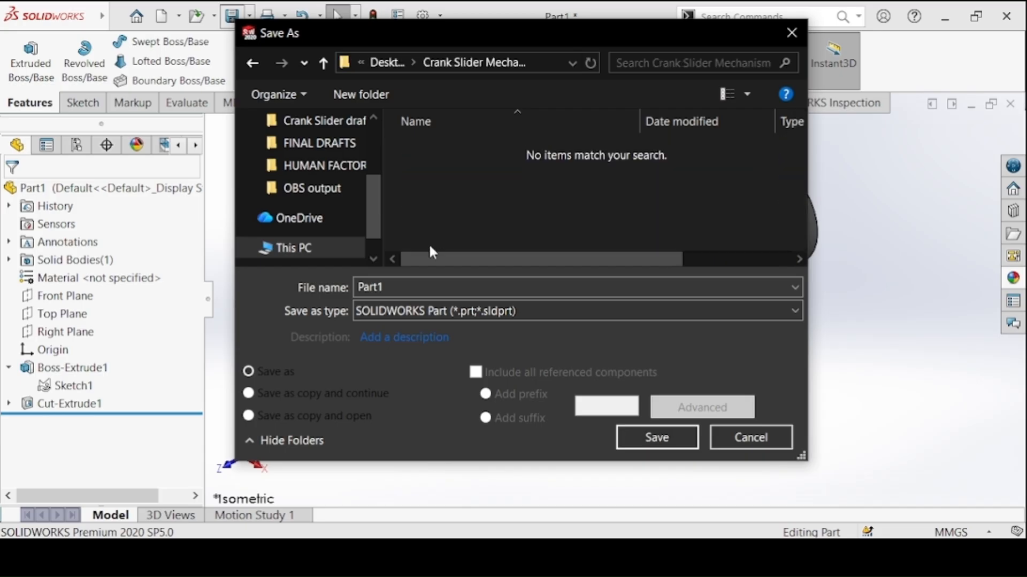
Save the part under the file name Bushing in the Crank Slider Mechanism folder
{"action": "double_click", "coordinate": [376, 287]}
{"action": "type", "text": "Bushing"}
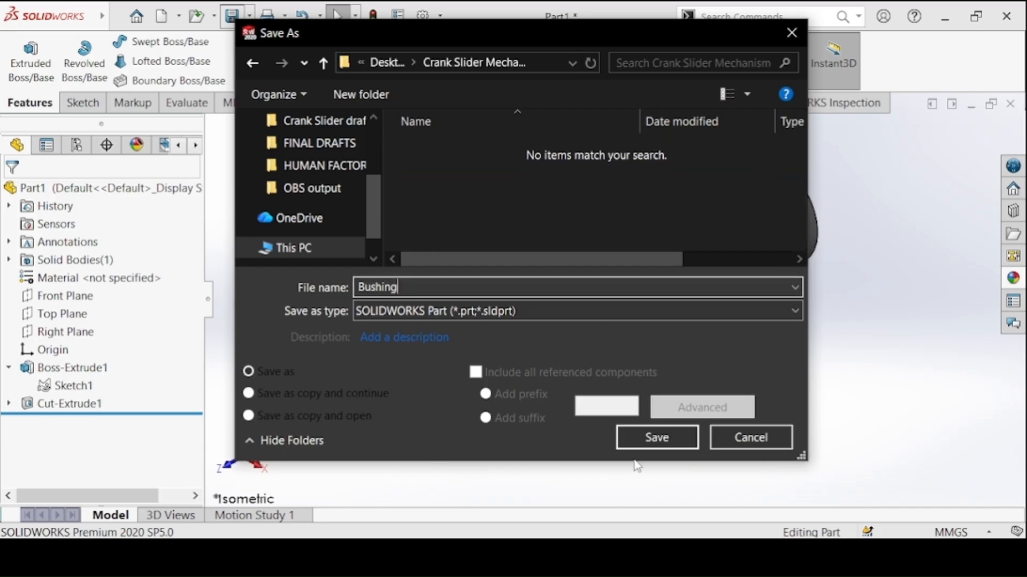
{"action": "left_click", "coordinate": [629, 446]}
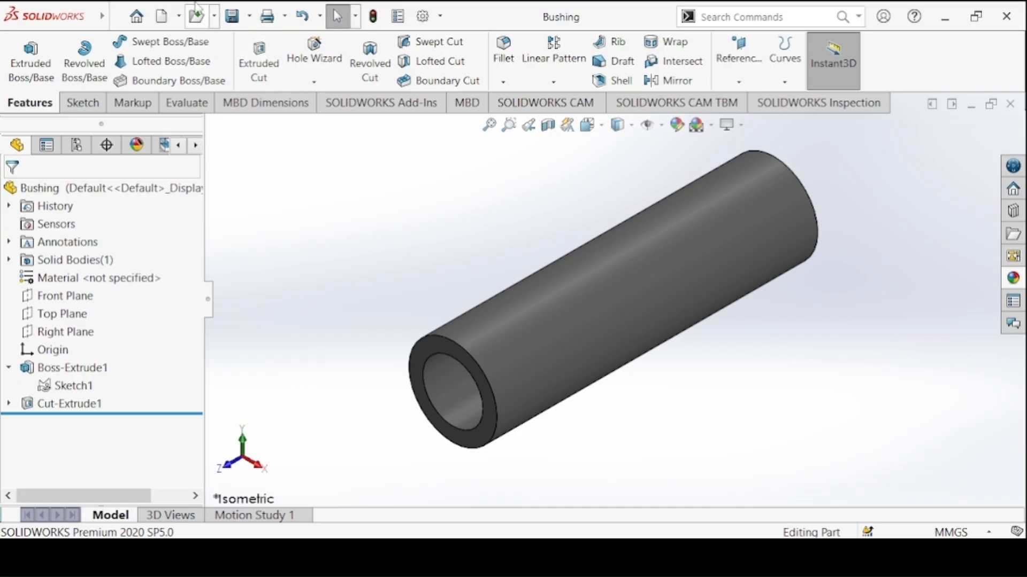
Create a new part document, then switch to the image viewer and bring up the Collar drawing
{"action": "left_click", "coordinate": [172, 21]}
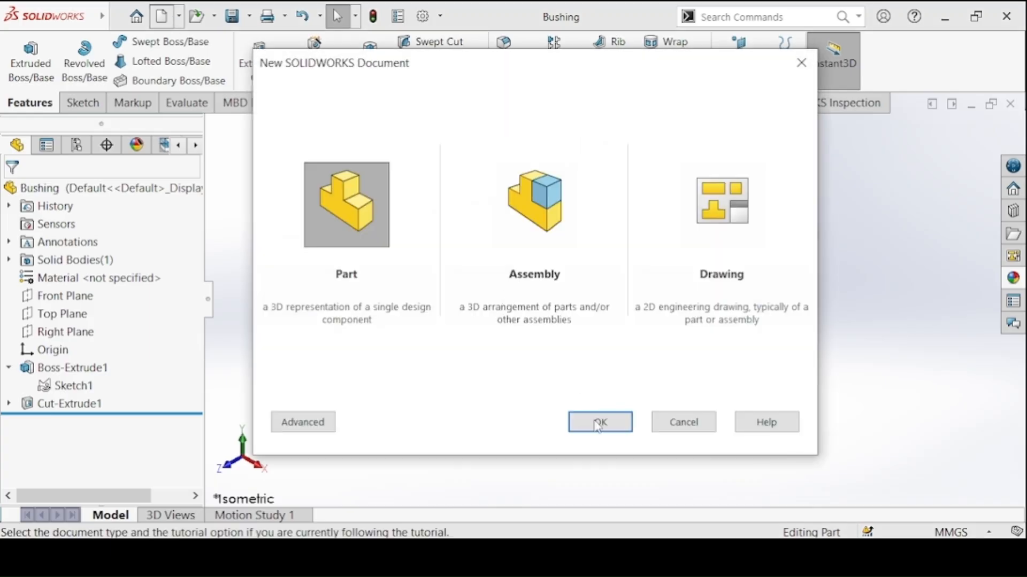
{"action": "left_click", "coordinate": [599, 426]}
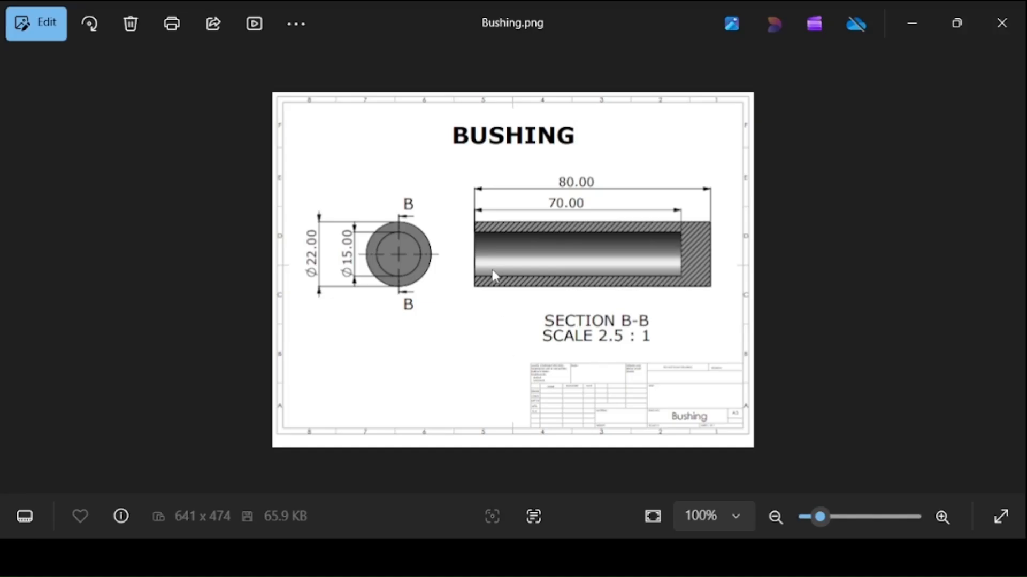
{"action": "scroll", "coordinate": [493, 276], "scroll_direction": "up", "scroll_amount": 2}
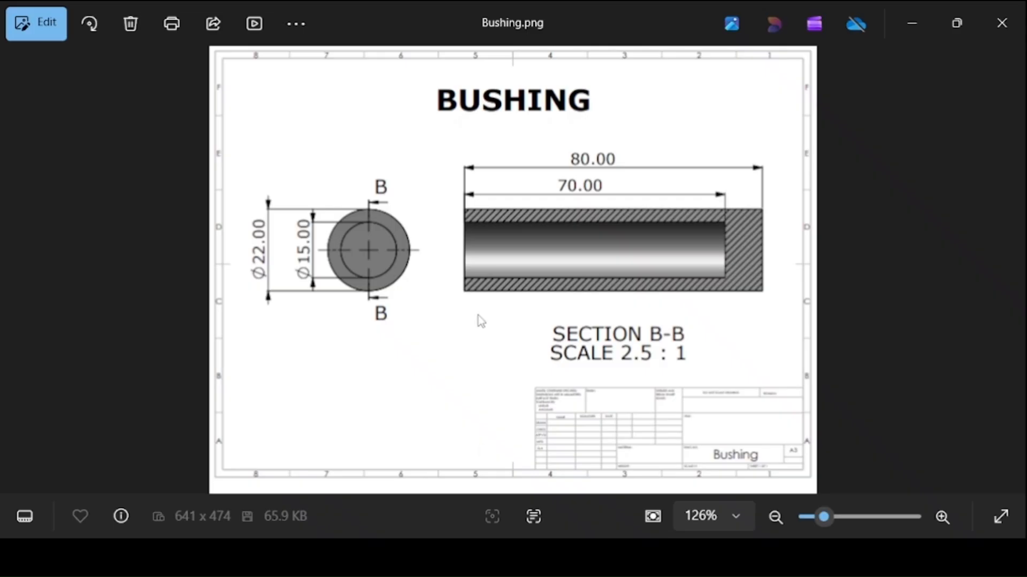
{"action": "key", "text": "Right"}
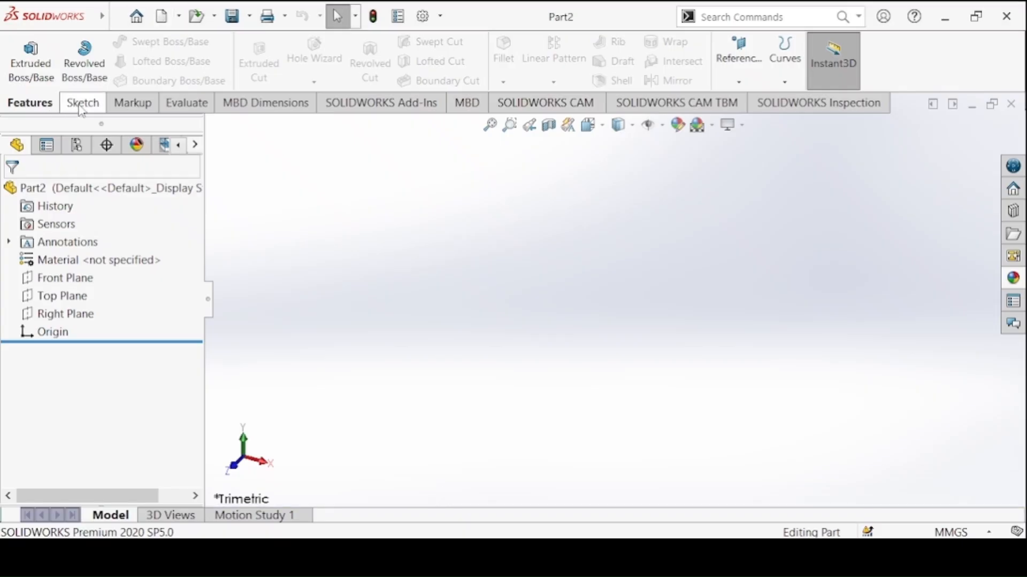
Sketch two concentric circles centred on the origin on the Top Plane
{"action": "left_click", "coordinate": [80, 102]}
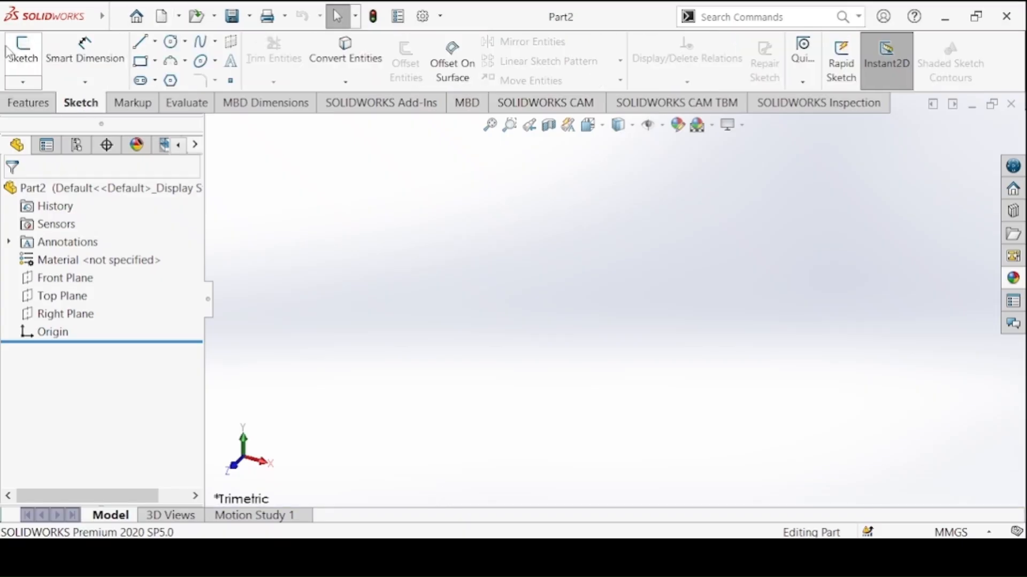
{"action": "left_click", "coordinate": [8, 52]}
{"action": "left_click", "coordinate": [436, 224]}
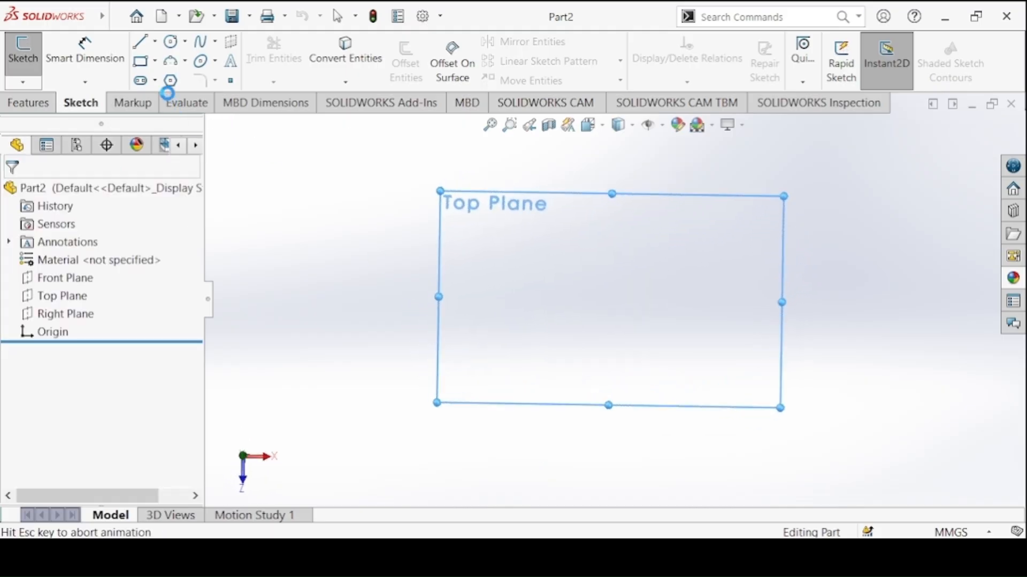
{"action": "left_click", "coordinate": [170, 41]}
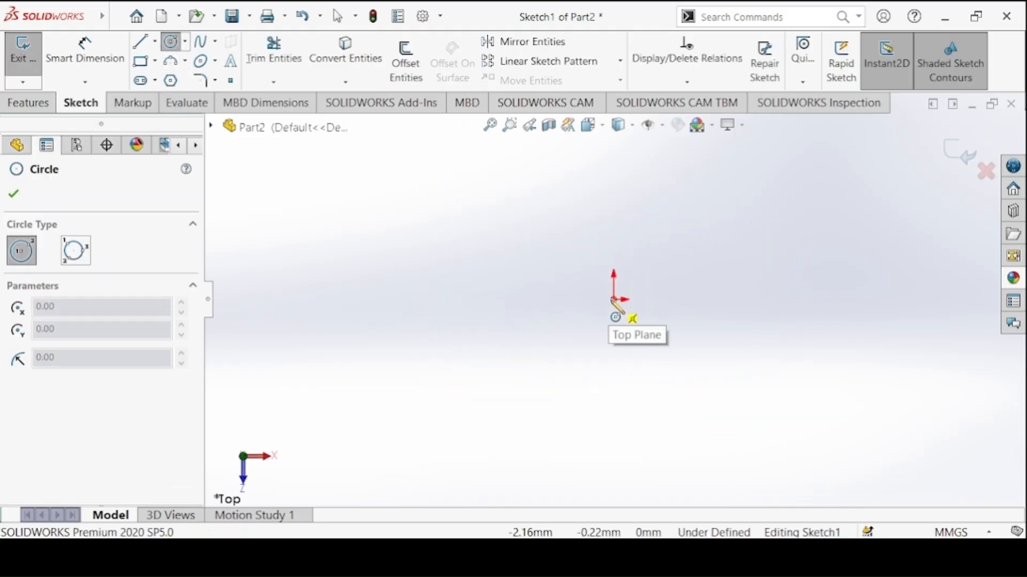
{"action": "left_click", "coordinate": [614, 299]}
{"action": "left_click", "coordinate": [571, 256]}
{"action": "left_click", "coordinate": [613, 299]}
{"action": "left_click", "coordinate": [592, 278]}
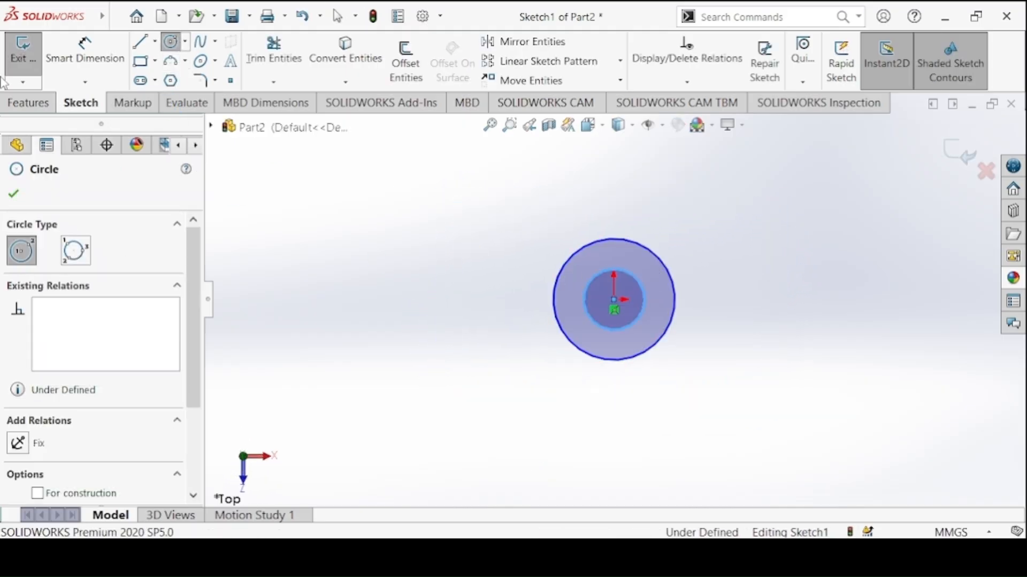
Dimension the concentric circles from the Collar drawing, with 25 mm for the outer diameter and 15 mm for the inner
{"action": "left_click", "coordinate": [85, 54]}
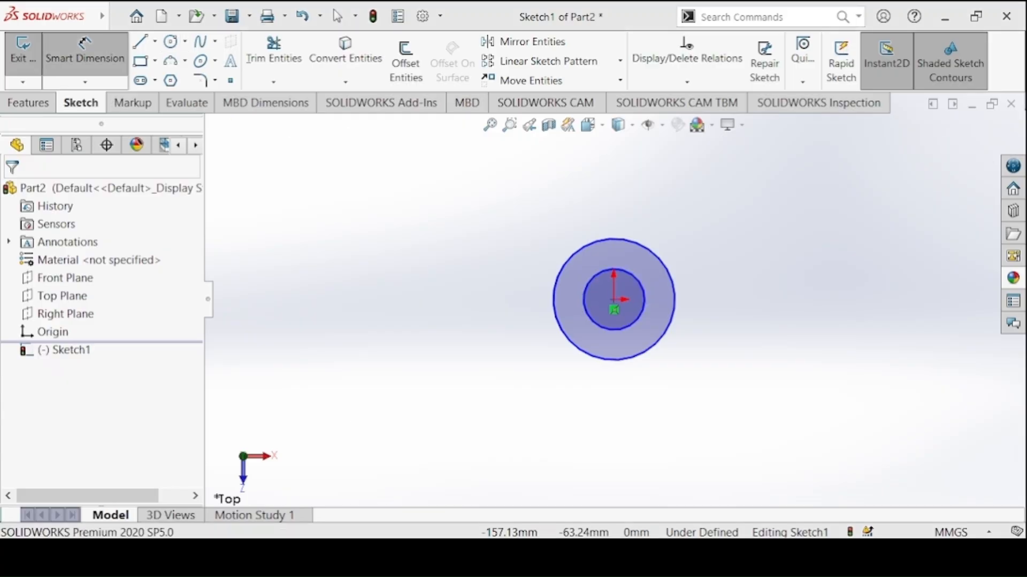
{"action": "key", "text": "alt+Tab"}
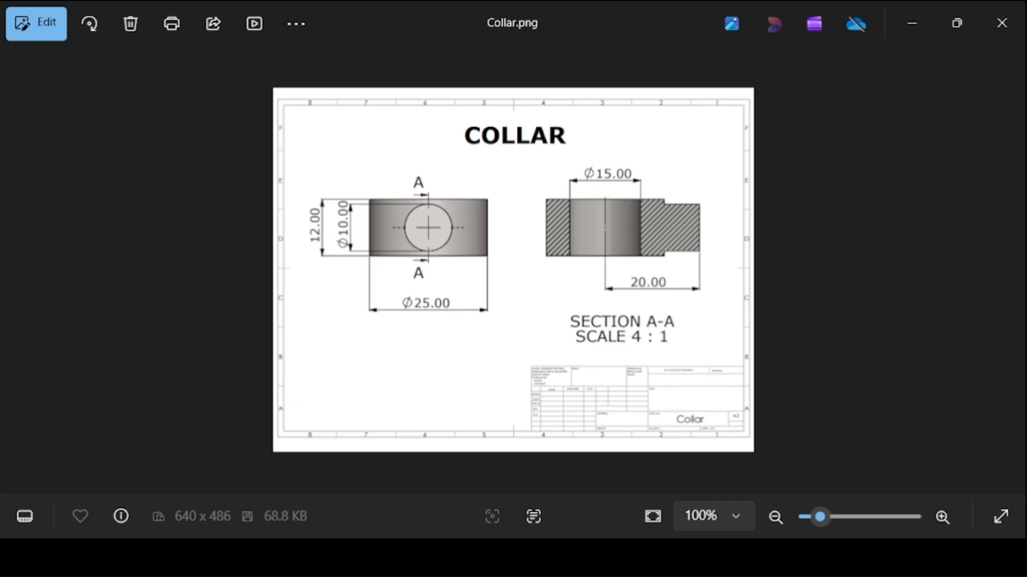
{"action": "mouse_move", "coordinate": [438, 556]}
{"action": "left_click", "coordinate": [535, 470]}
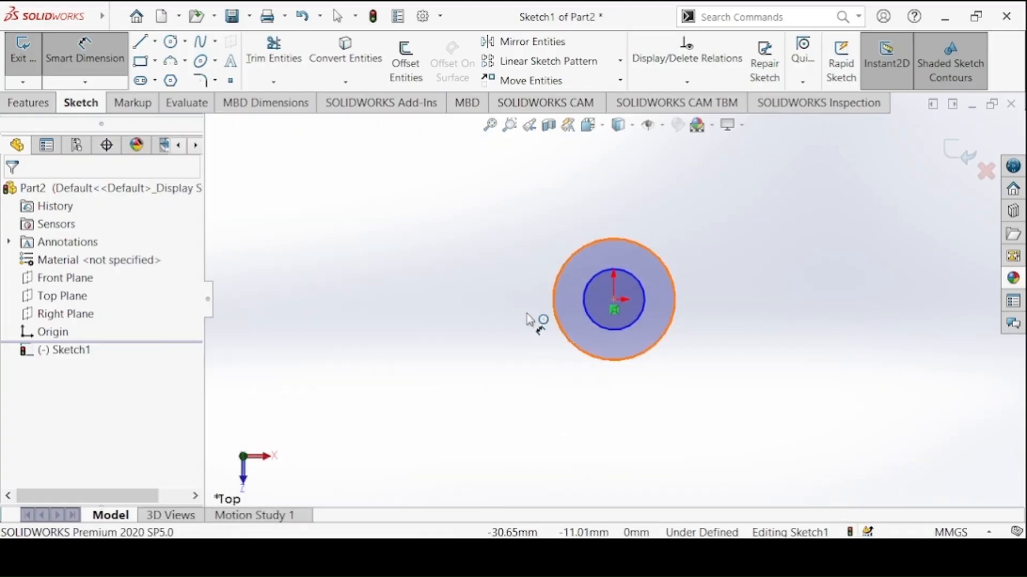
{"action": "left_click", "coordinate": [528, 318]}
{"action": "left_click", "coordinate": [543, 323]}
{"action": "type", "text": "25"}
{"action": "key", "text": "Return"}
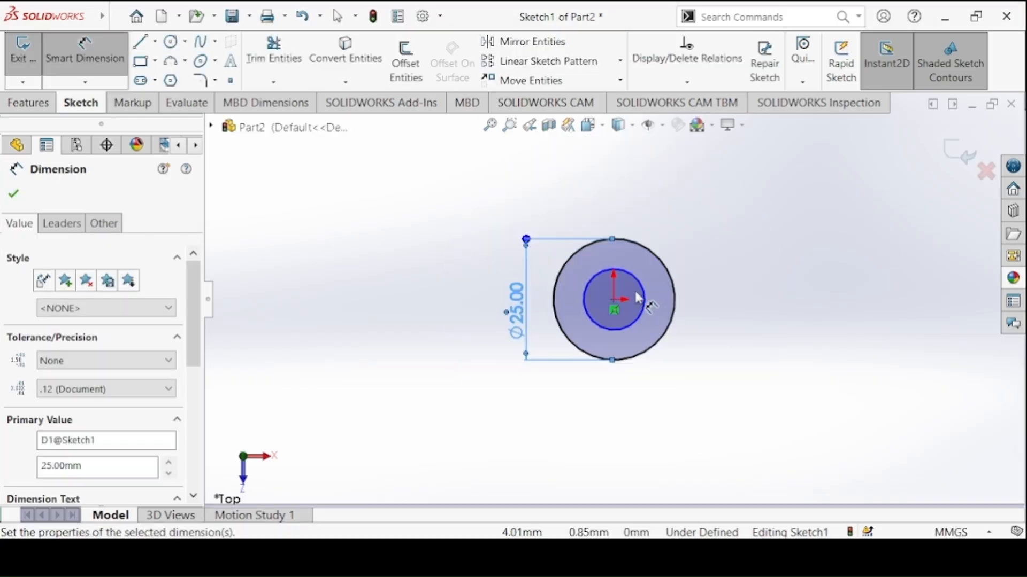
{"action": "left_click", "coordinate": [644, 294]}
{"action": "left_click", "coordinate": [719, 280]}
{"action": "key", "text": "Return"}
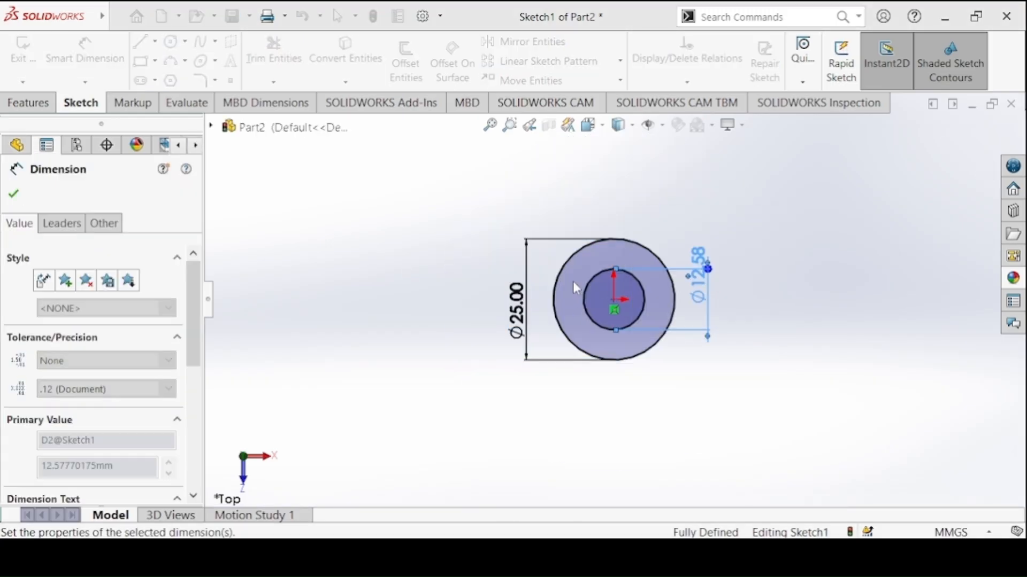
Extrude the ring profile 12 mm with the Mid Plane end condition
{"action": "left_click", "coordinate": [28, 102]}
{"action": "left_click", "coordinate": [27, 76]}
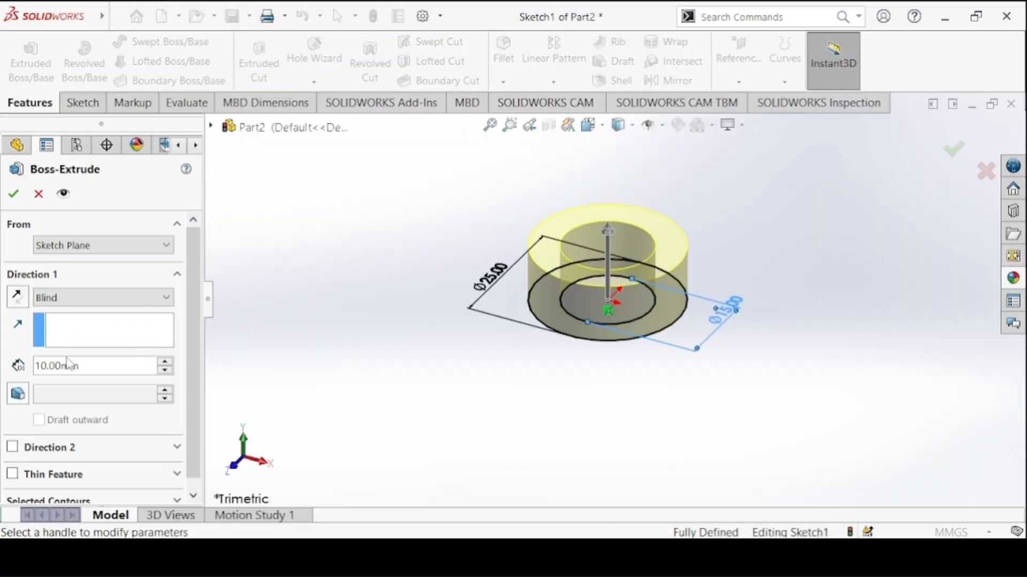
{"action": "double_click", "coordinate": [70, 365]}
{"action": "type", "text": "12"}
{"action": "key", "text": "Return"}
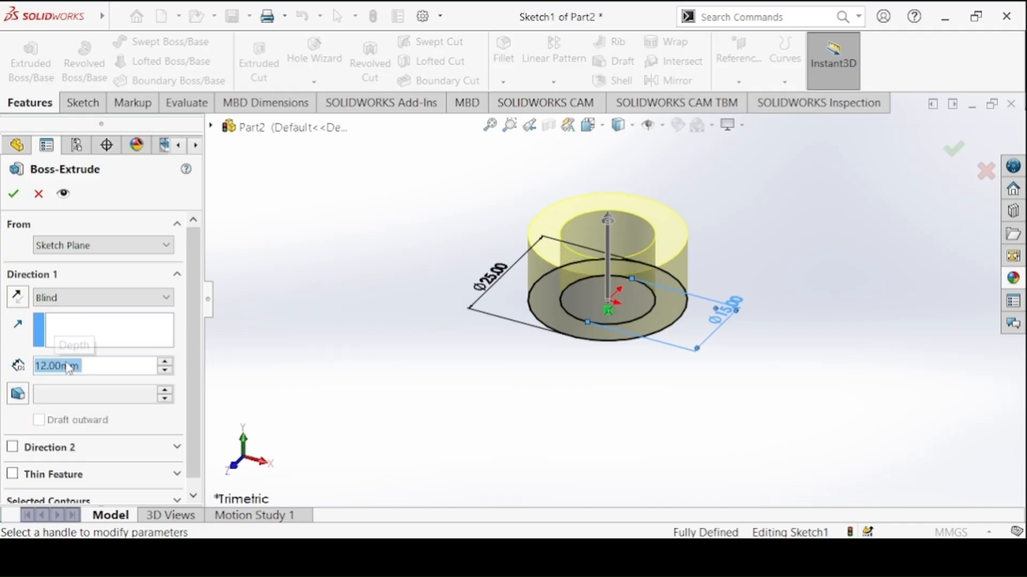
{"action": "left_click", "coordinate": [57, 293]}
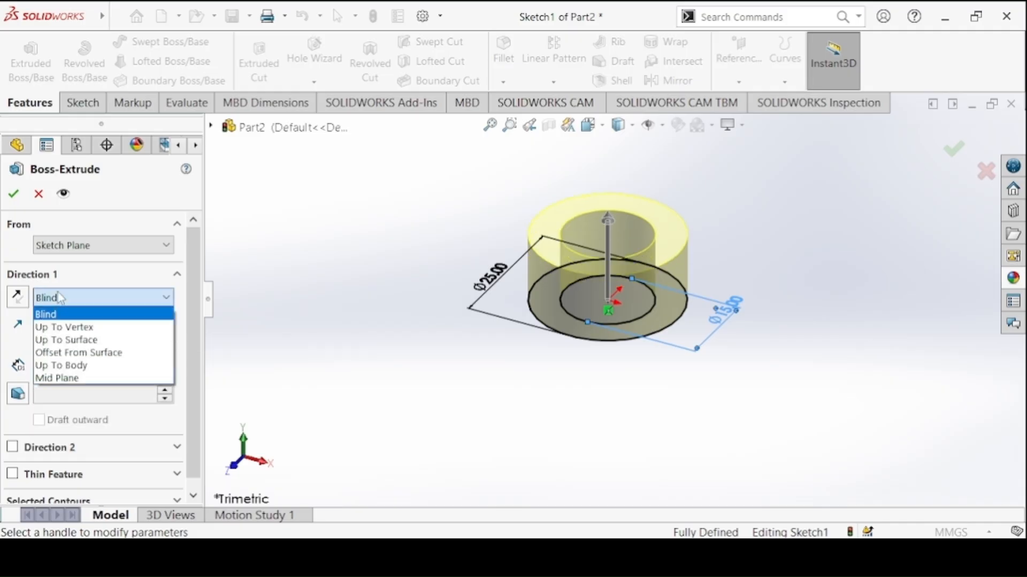
{"action": "left_click", "coordinate": [91, 379]}
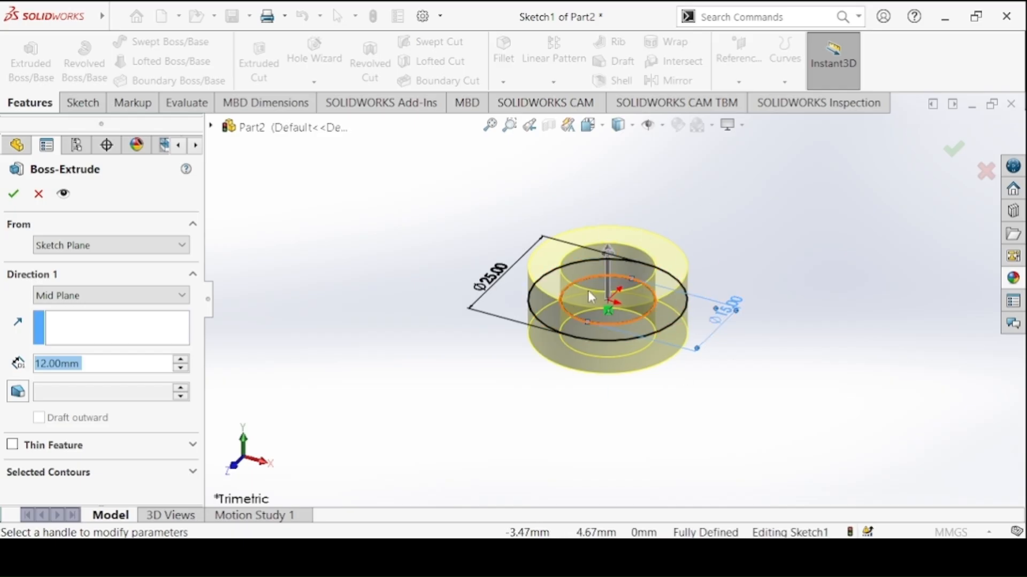
{"action": "left_click", "coordinate": [14, 193]}
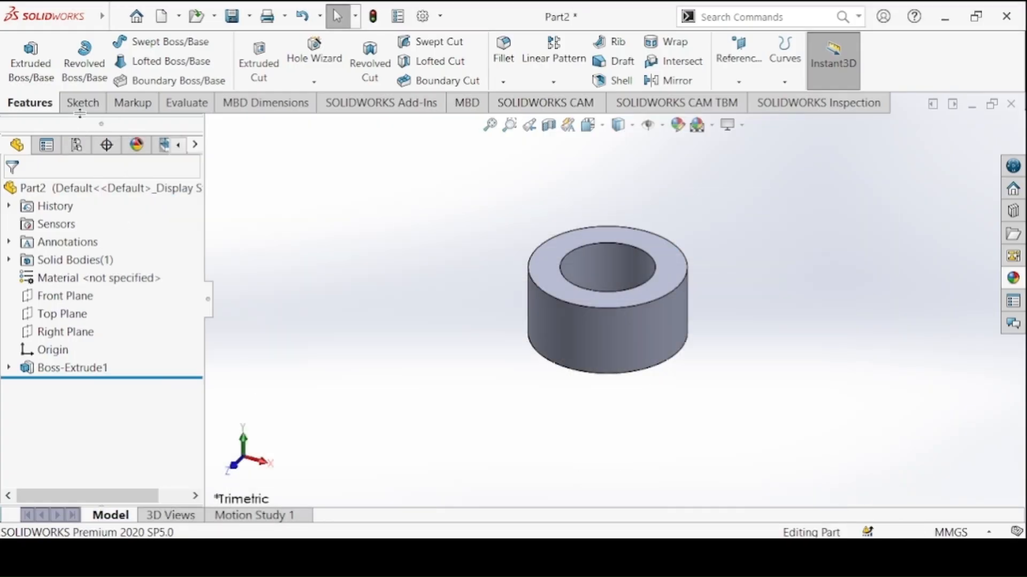
Sketch a circle about 8 mm in diameter on the Front Plane, centred on the origin
{"action": "left_click", "coordinate": [80, 104]}
{"action": "left_click", "coordinate": [22, 54]}
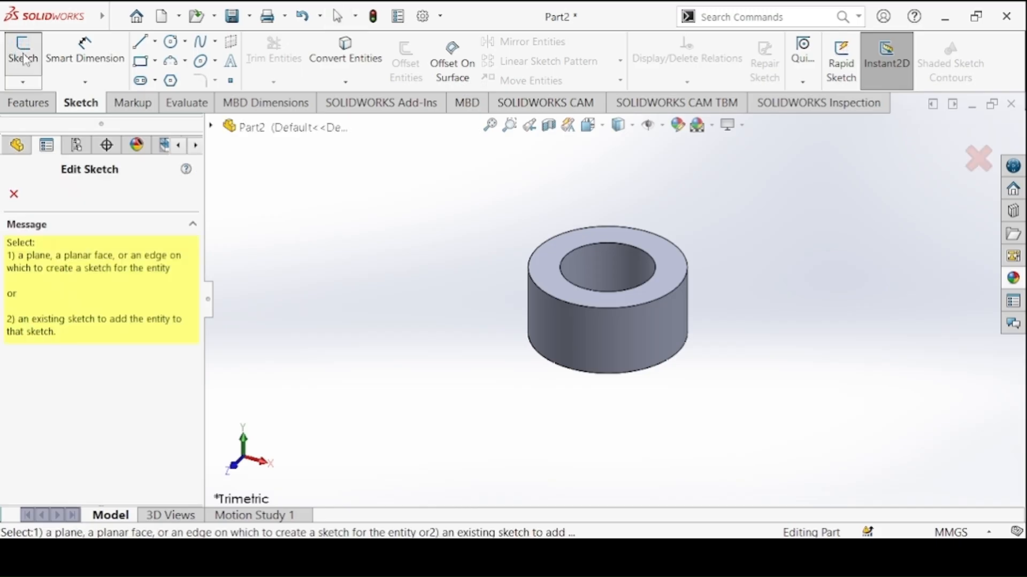
{"action": "left_click", "coordinate": [229, 131]}
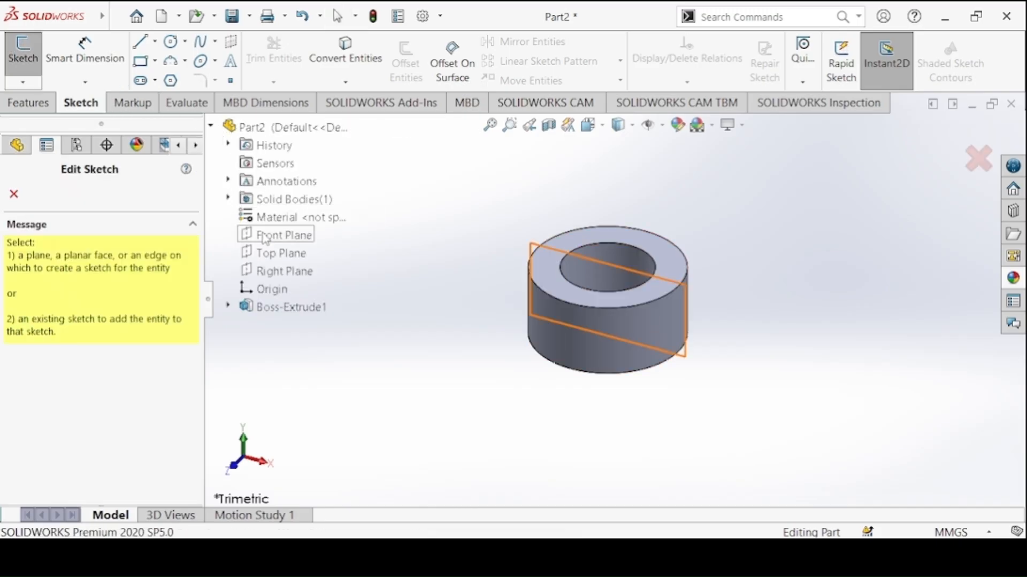
{"action": "left_click", "coordinate": [262, 233]}
{"action": "left_click", "coordinate": [170, 42]}
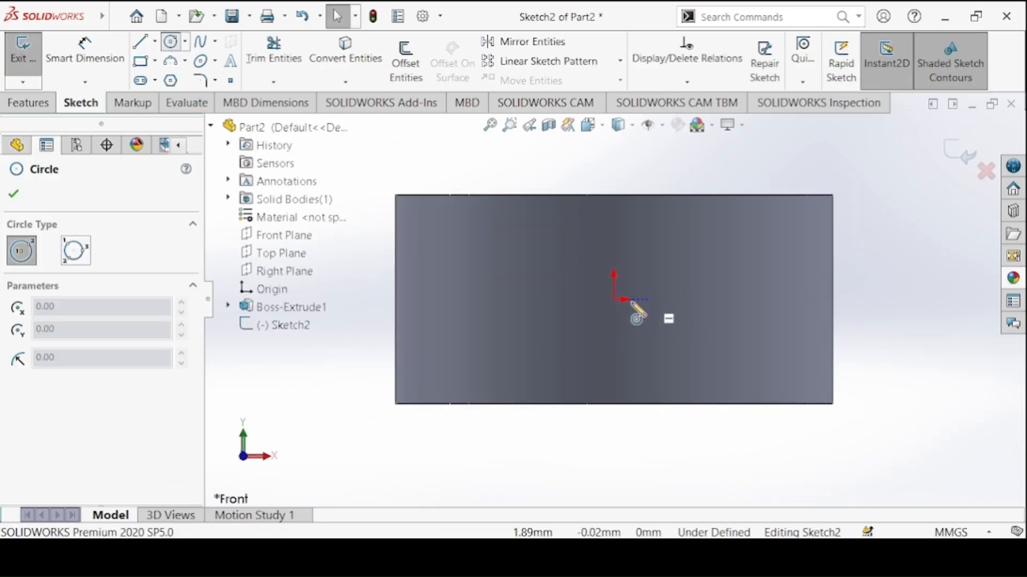
{"action": "left_click", "coordinate": [614, 300]}
{"action": "left_click", "coordinate": [565, 247]}
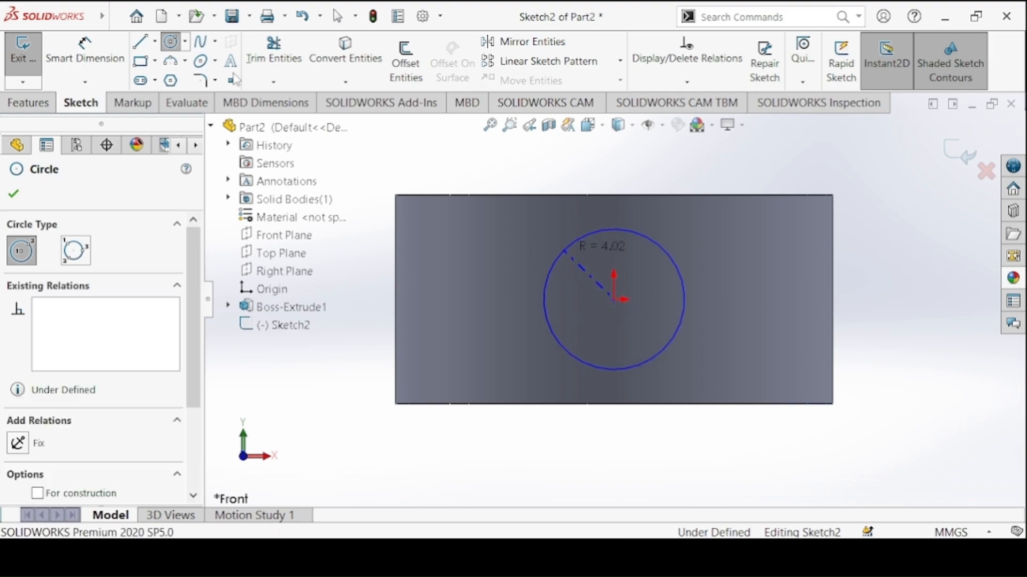
Check the Collar drawing and dimension the Front Plane circle with a diameter of 10 mm
{"action": "left_click", "coordinate": [82, 55]}
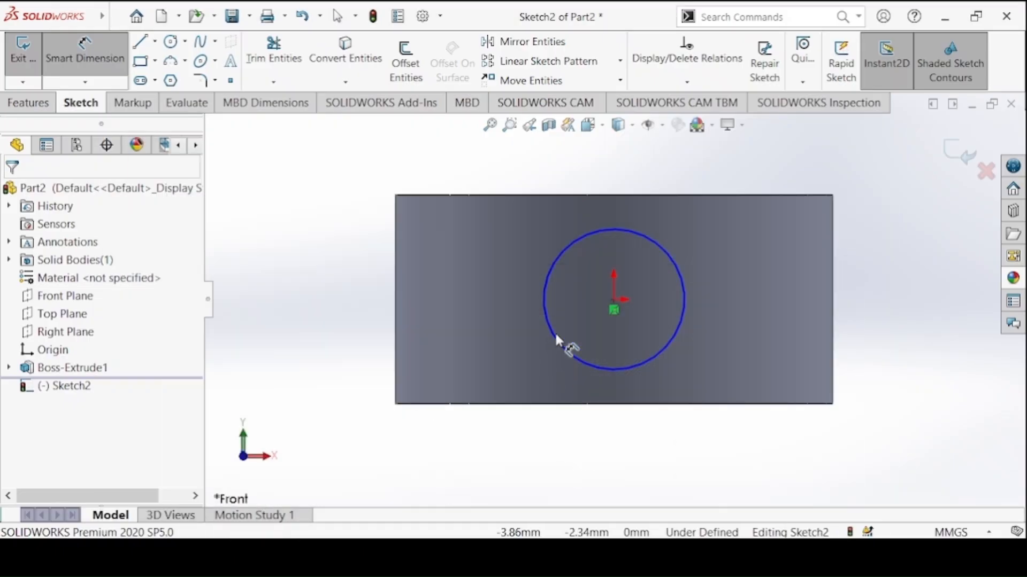
{"action": "left_click", "coordinate": [554, 332]}
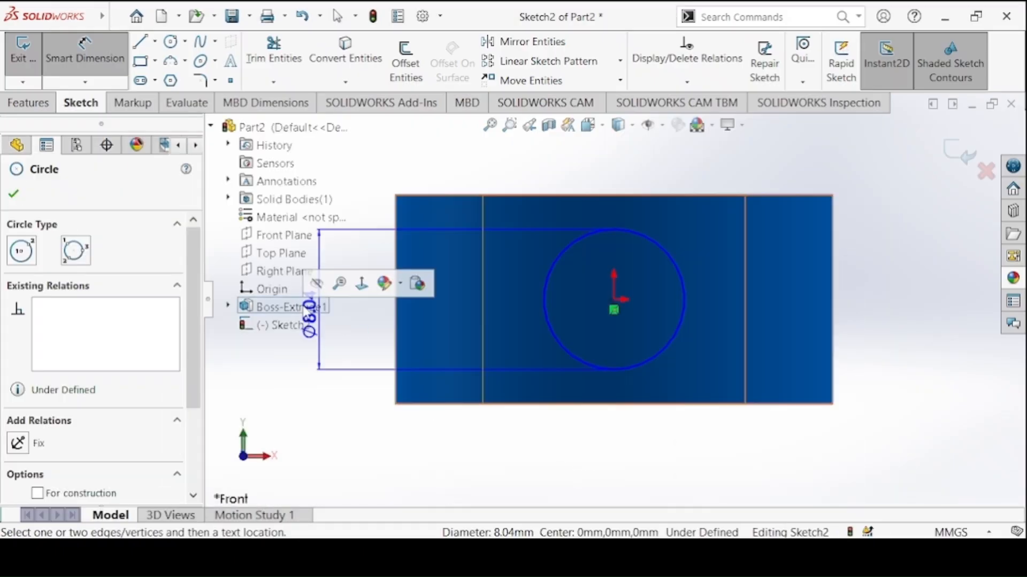
{"action": "left_click", "coordinate": [329, 407]}
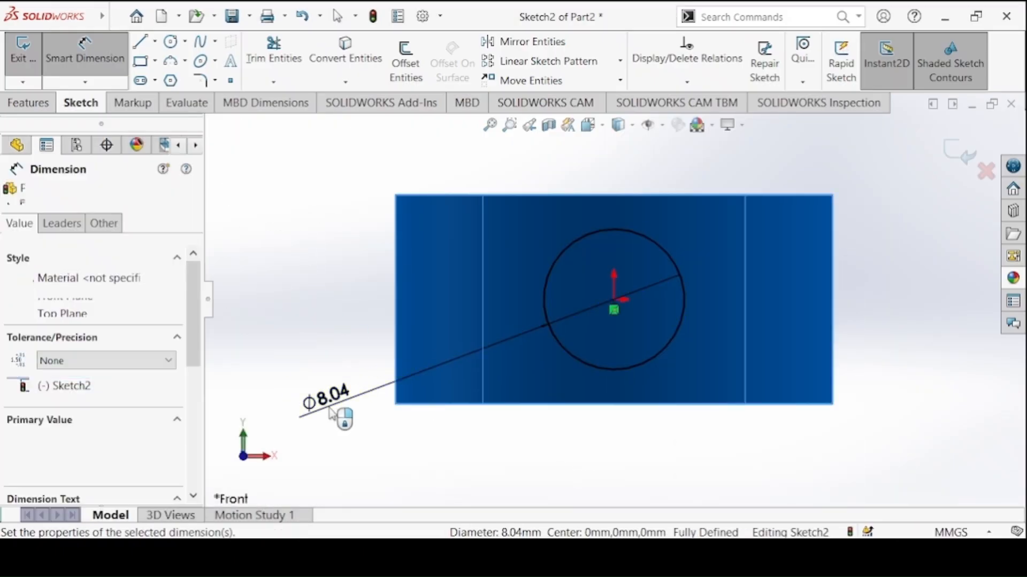
{"action": "left_click", "coordinate": [260, 374]}
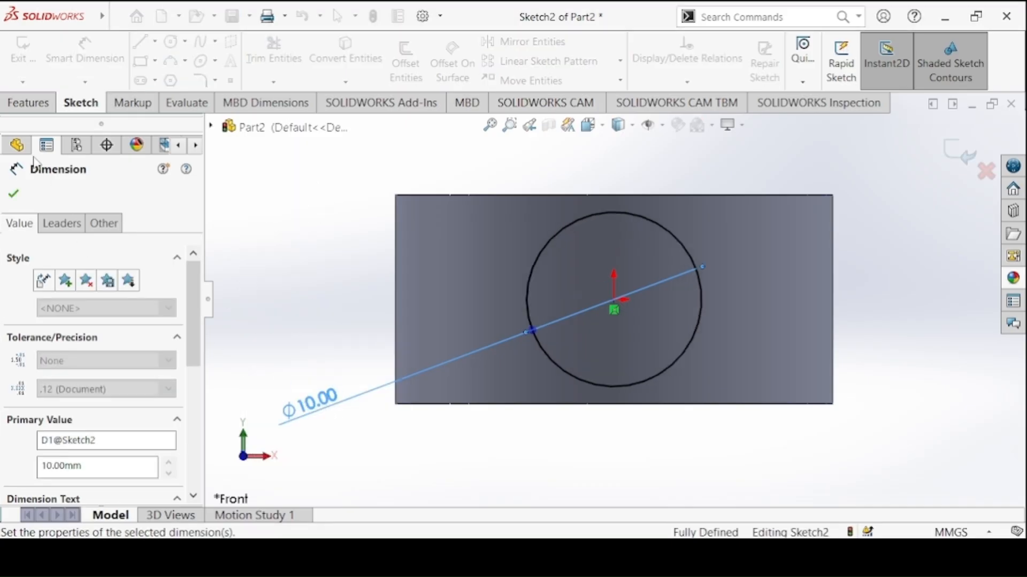
{"action": "key", "text": "Escape"}
Start a boss extrusion of the 10 mm circle with an Offset start condition of 20 mm from the sketch plane
{"action": "left_click", "coordinate": [21, 99]}
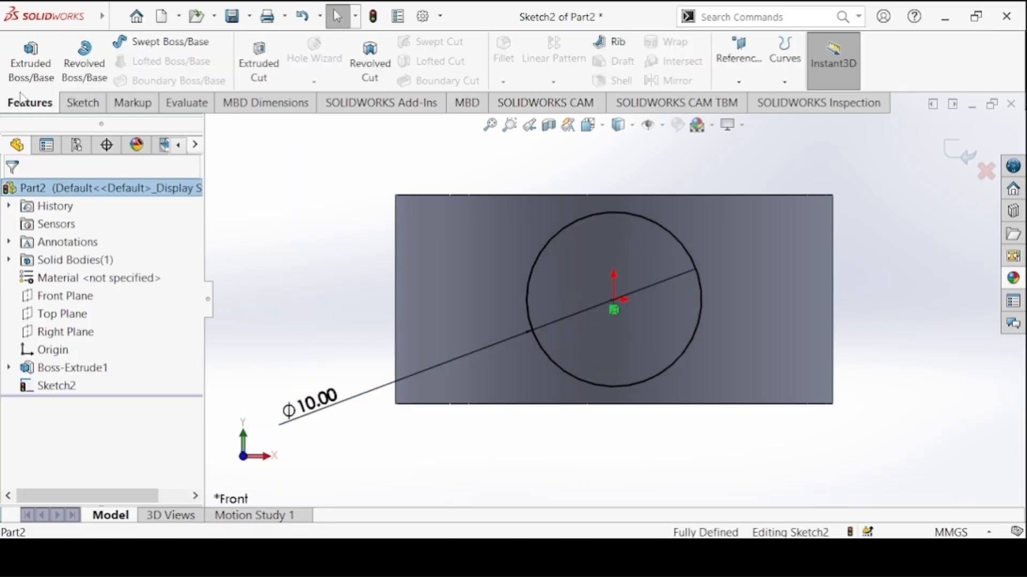
{"action": "left_click", "coordinate": [29, 57]}
{"action": "left_click", "coordinate": [484, 556]}
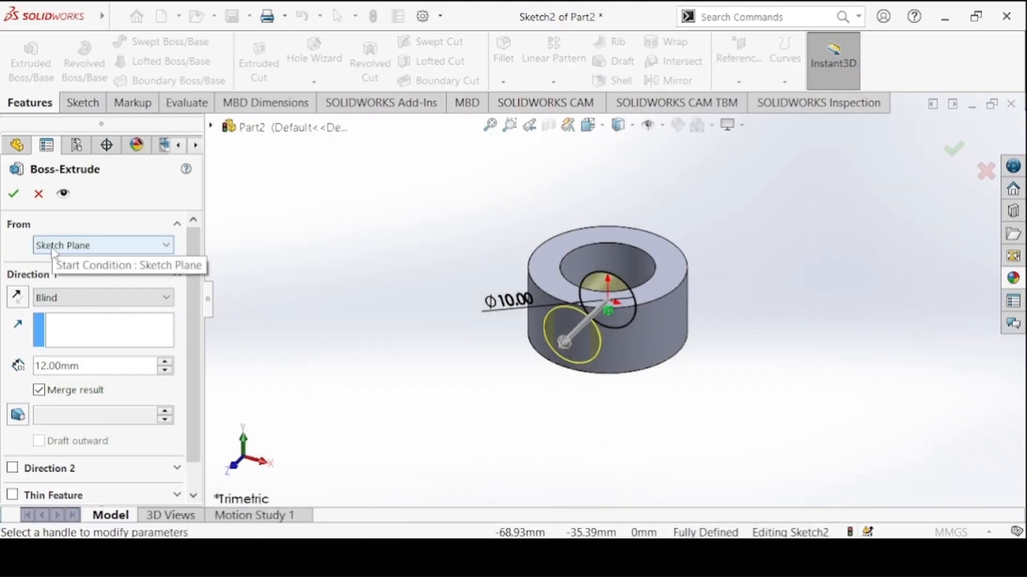
{"action": "left_click", "coordinate": [53, 249]}
{"action": "left_click", "coordinate": [48, 294]}
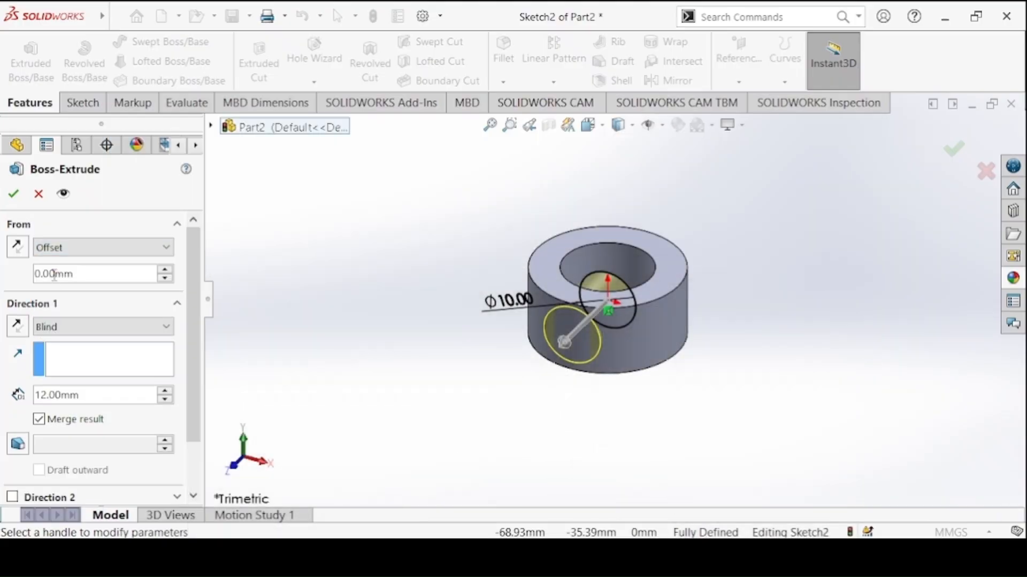
{"action": "double_click", "coordinate": [54, 274]}
{"action": "type", "text": "20"}
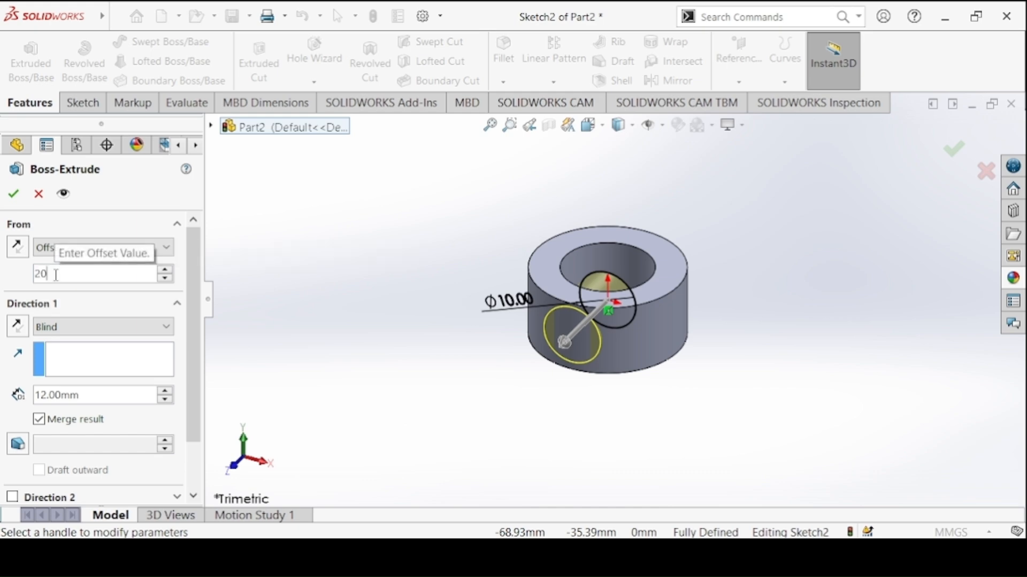
{"action": "key", "text": "Return"}
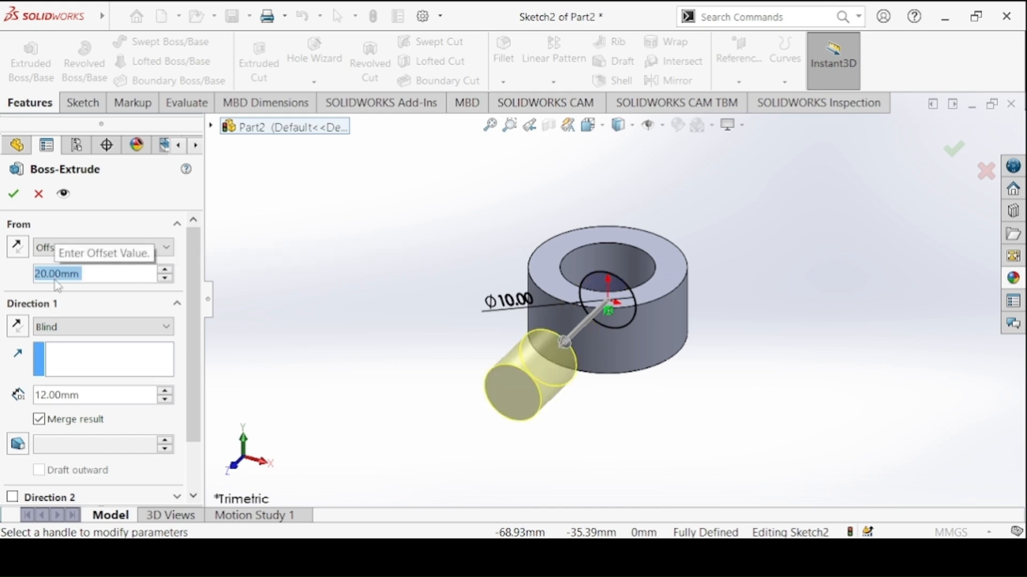
Reverse the pin's extrusion direction and end it with Up To Surface at the collar's outer cylindrical face
{"action": "left_click", "coordinate": [22, 330]}
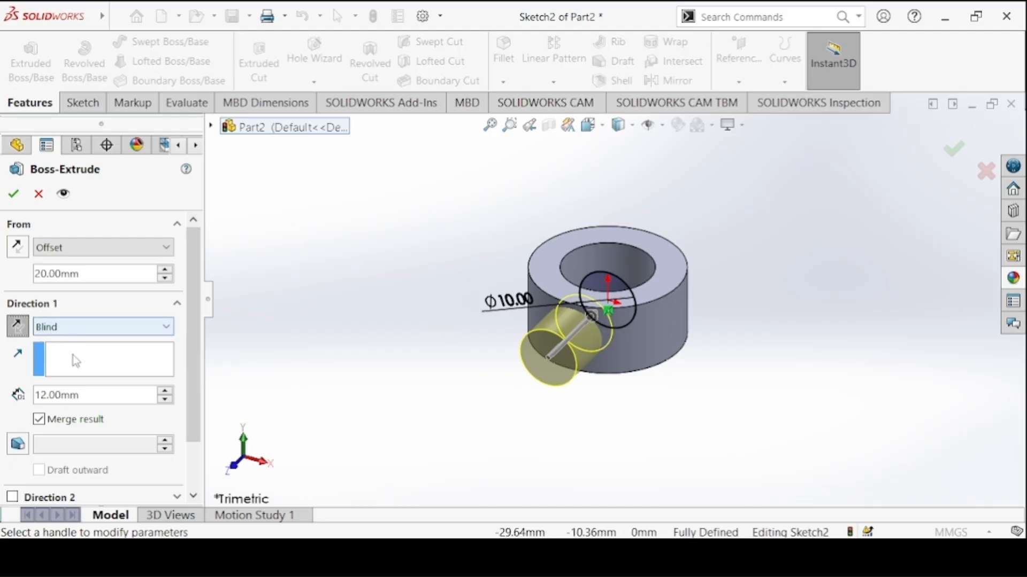
{"action": "left_click", "coordinate": [72, 328]}
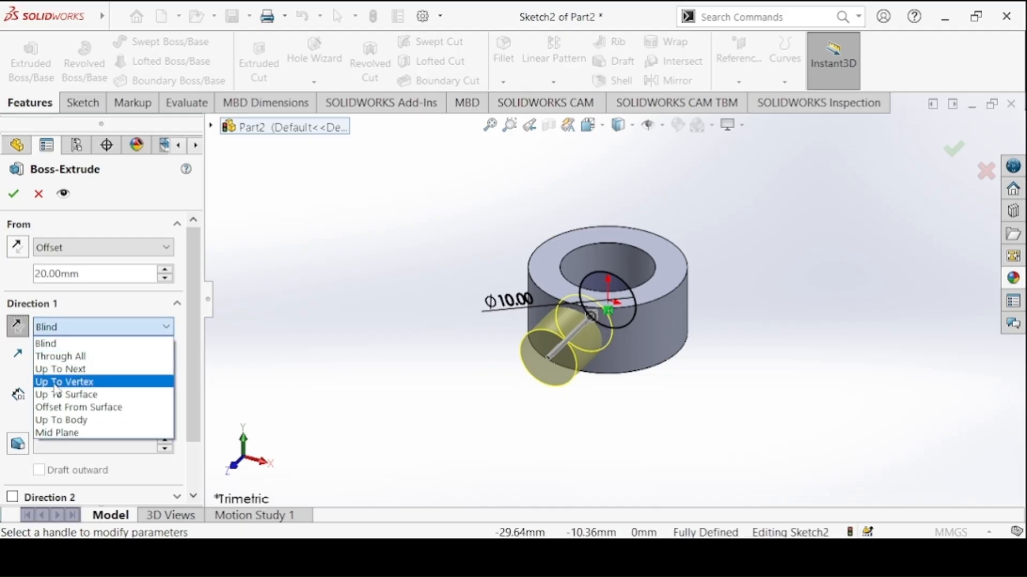
{"action": "left_click", "coordinate": [64, 395]}
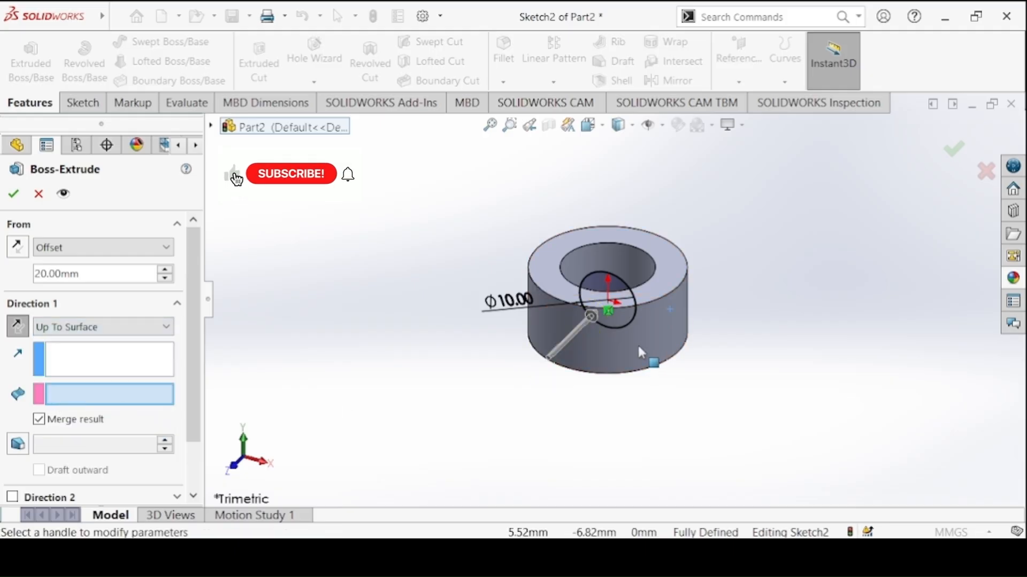
{"action": "left_click", "coordinate": [602, 353]}
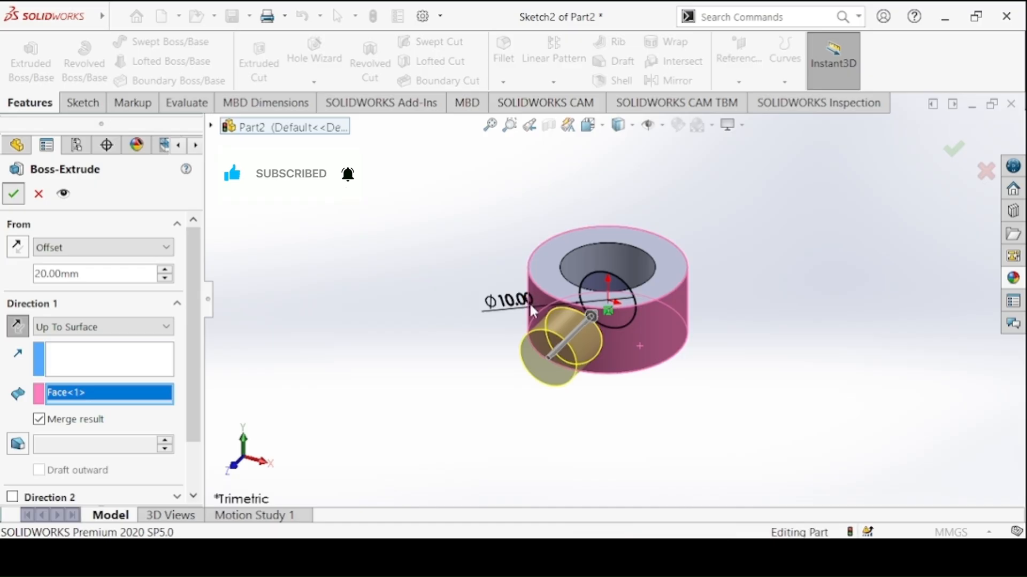
Finish the pin extrusion and colour the whole part grey using the standard swatch
{"action": "key", "text": "Return"}
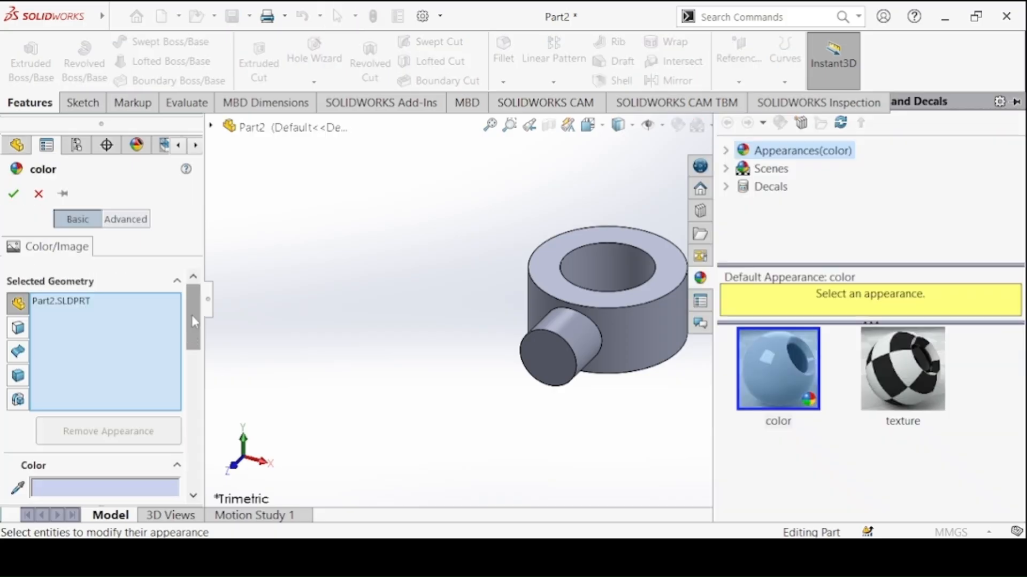
{"action": "left_click_drag", "start_coordinate": [192, 320], "coordinate": [190, 371]}
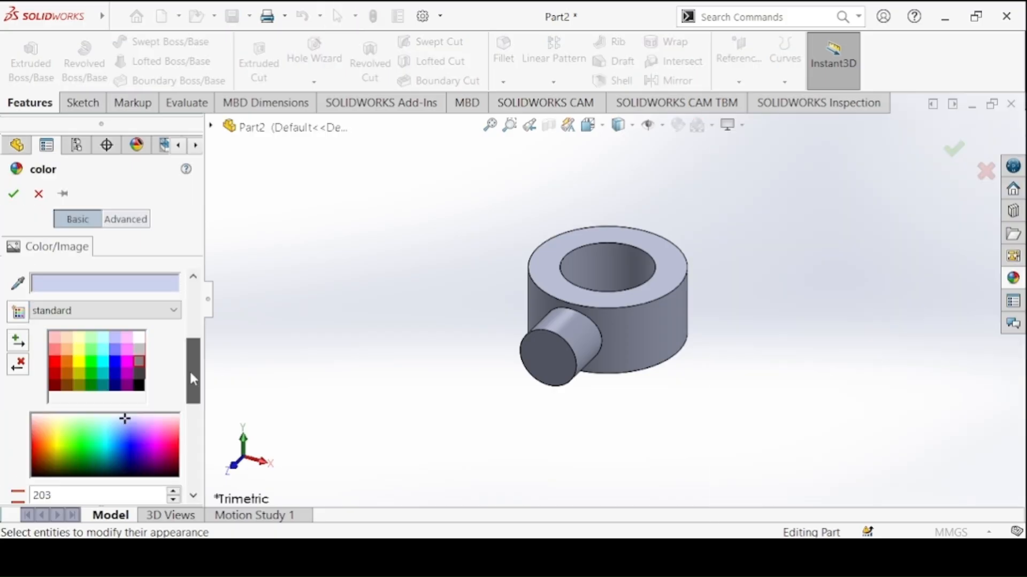
{"action": "left_click", "coordinate": [140, 352]}
{"action": "left_click", "coordinate": [13, 194]}
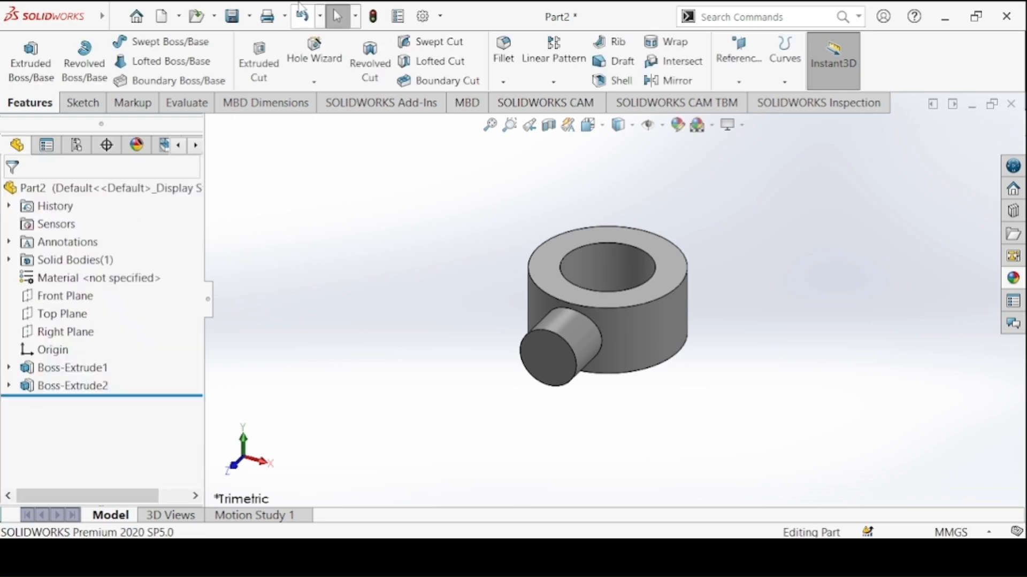
Save the part as Collar in the Crank Slider Mechanism folder and create a new part document
{"action": "left_click", "coordinate": [230, 14]}
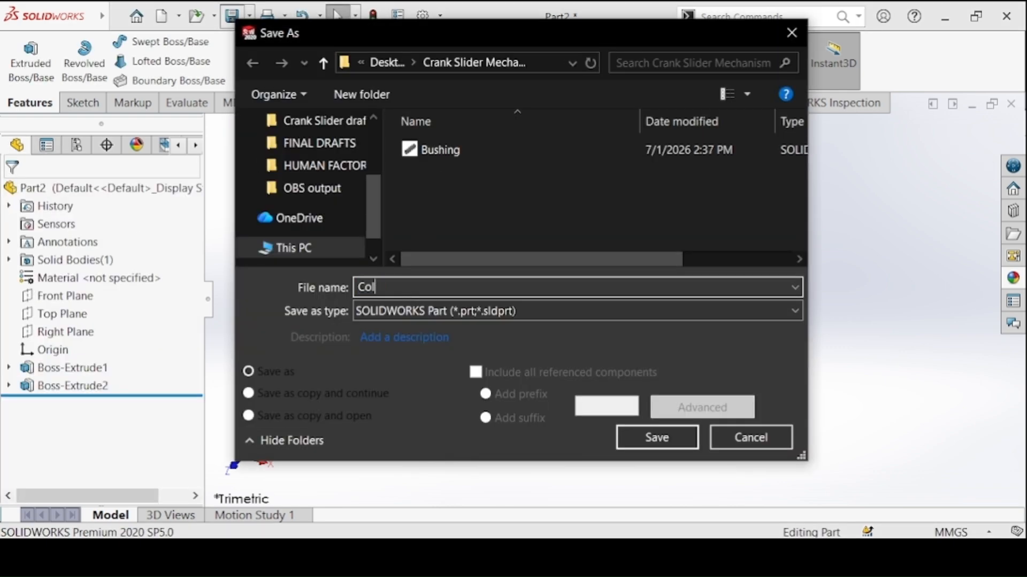
{"action": "left_click", "coordinate": [634, 438]}
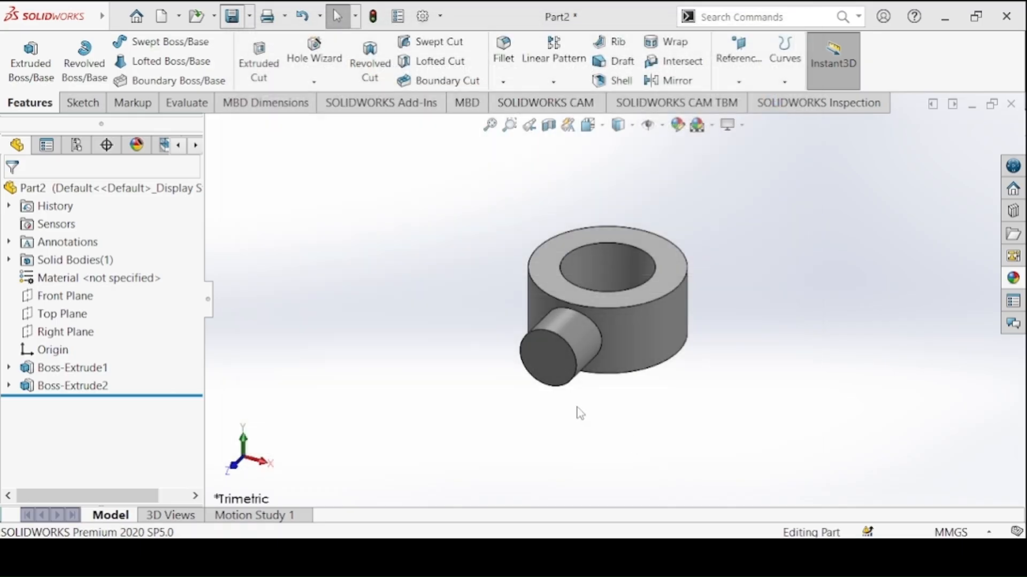
{"action": "left_click", "coordinate": [161, 16]}
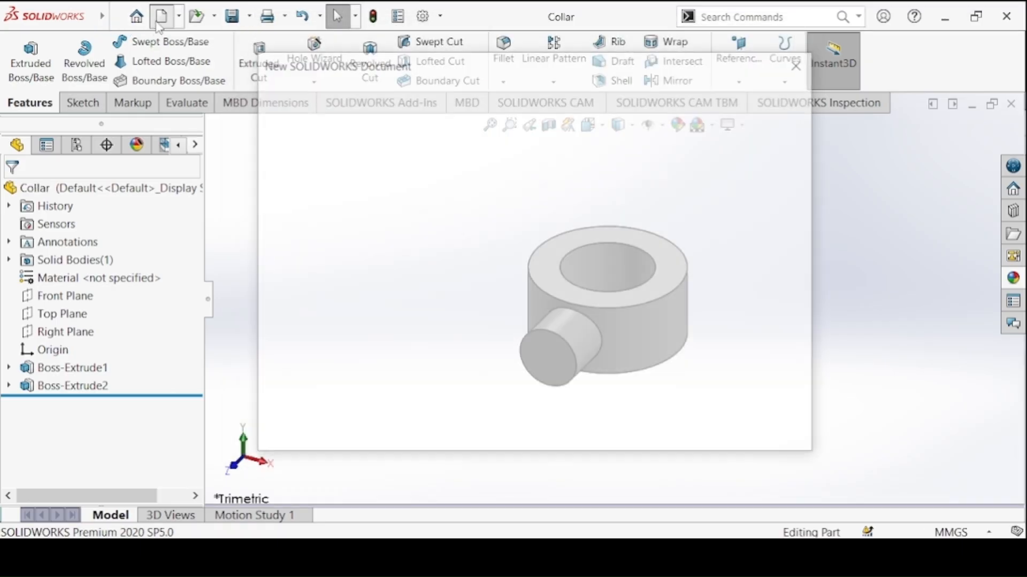
{"action": "left_click", "coordinate": [613, 422]}
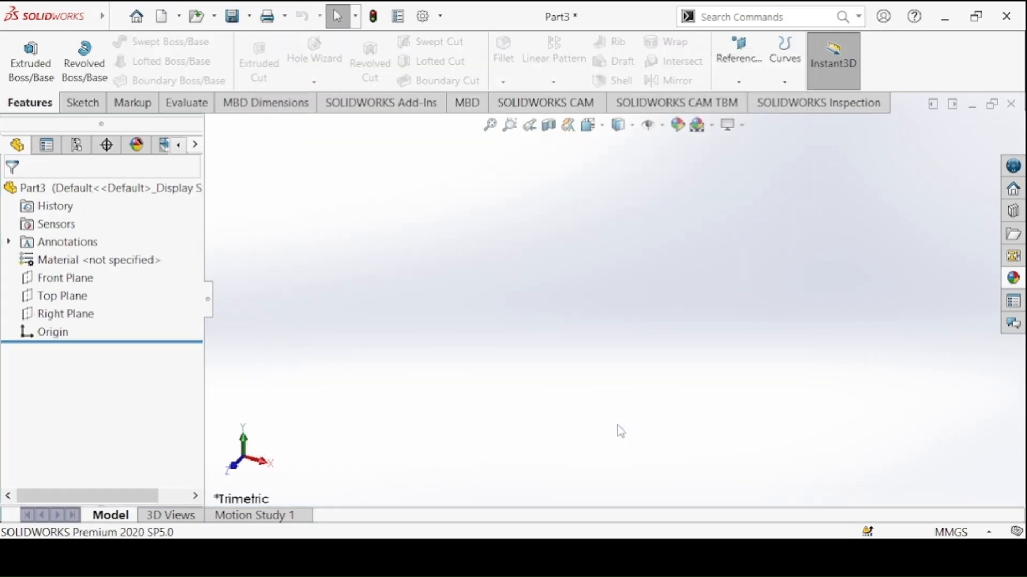
Bring up the Connecting Link drawing, start a sketch on the Front Plane and check the link's dimensions
{"action": "left_click", "coordinate": [491, 558]}
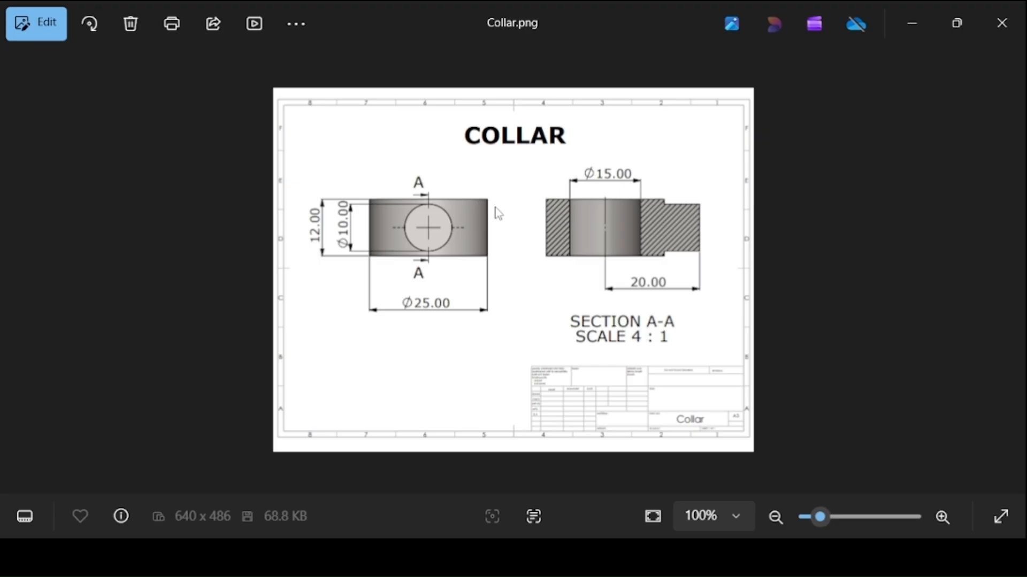
{"action": "key", "text": "Right"}
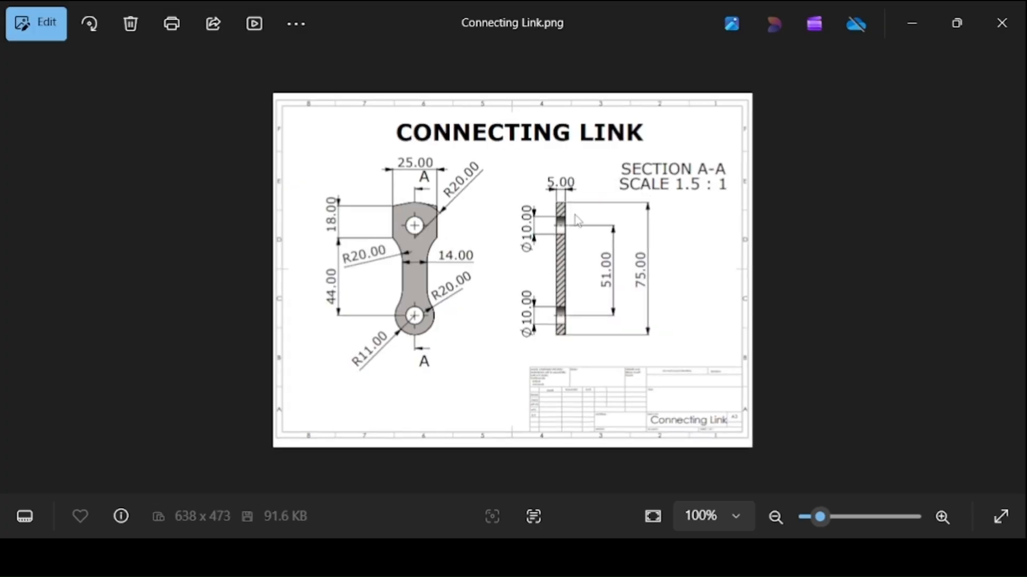
{"action": "key", "text": "alt+Tab"}
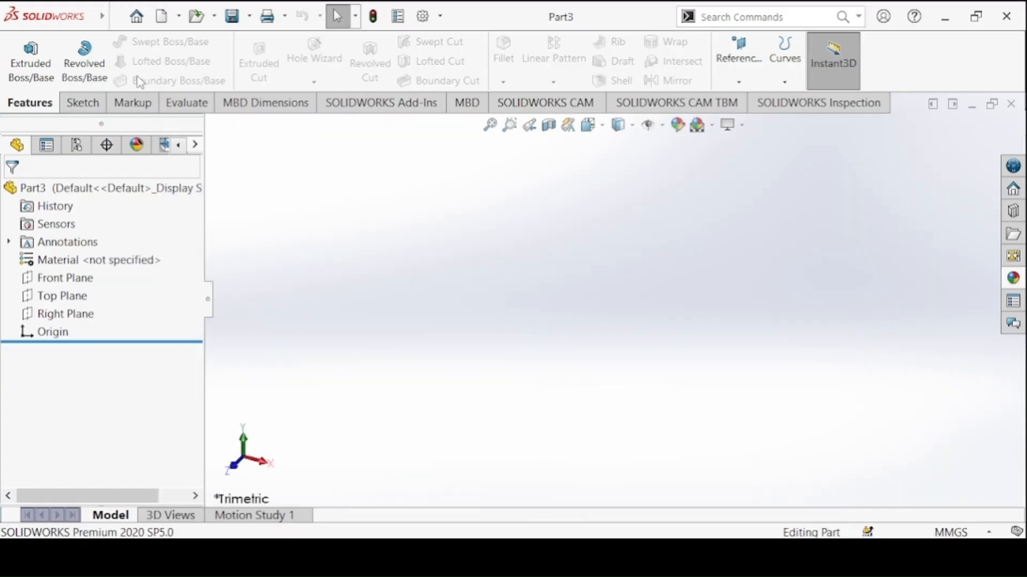
{"action": "left_click", "coordinate": [80, 103]}
{"action": "left_click", "coordinate": [22, 53]}
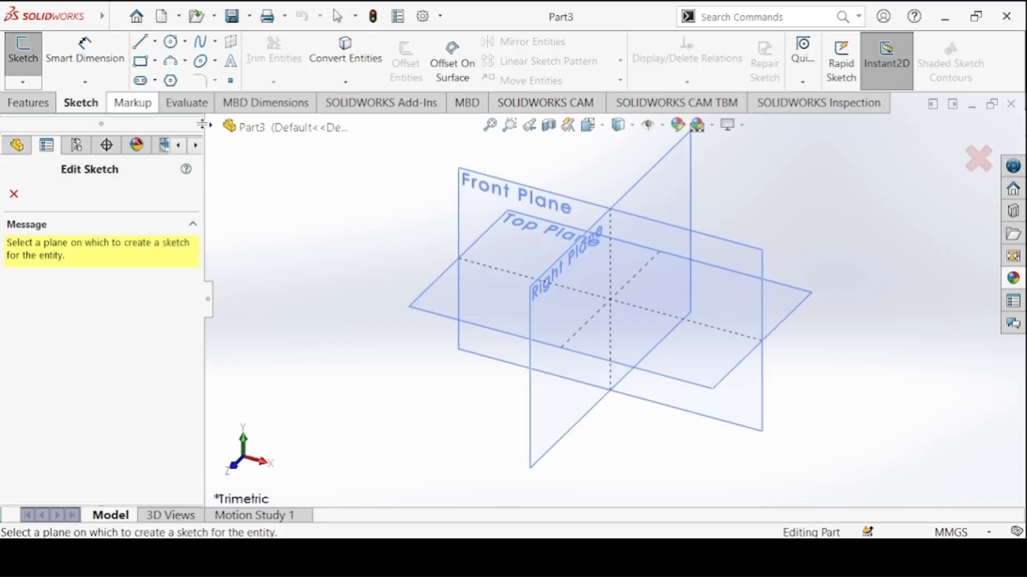
{"action": "left_click", "coordinate": [460, 183]}
{"action": "key", "text": "alt+Tab"}
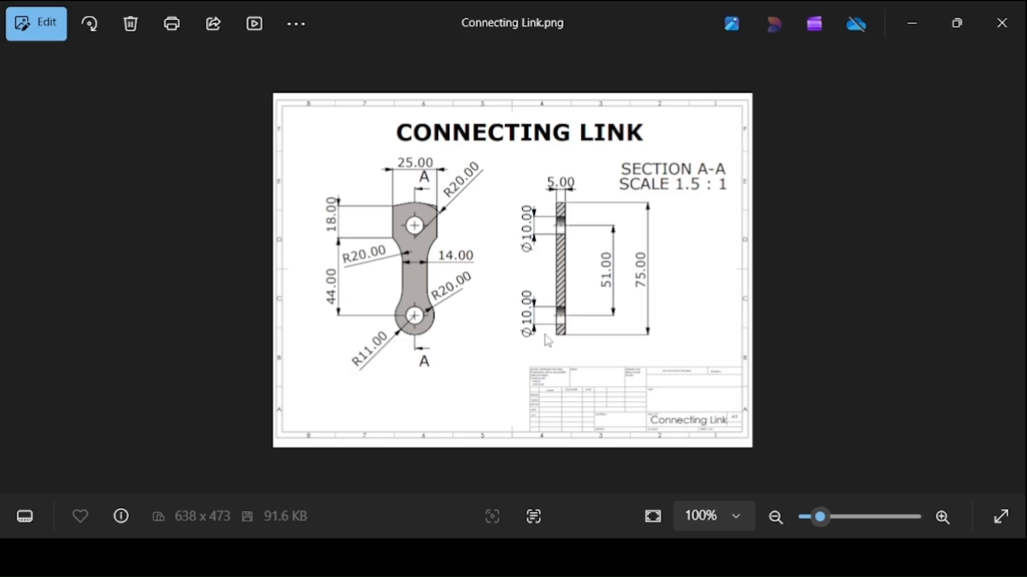
{"action": "key", "text": "alt+Tab"}
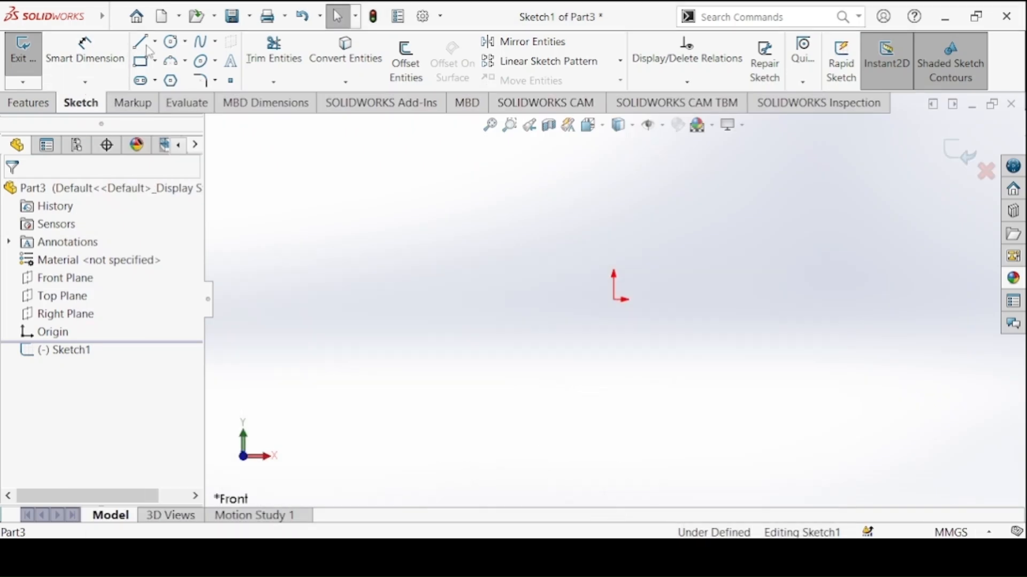
Sketch two concentric circles centred on the origin, the inner one about 39 mm in diameter
{"action": "left_click", "coordinate": [170, 41]}
{"action": "left_click", "coordinate": [614, 300]}
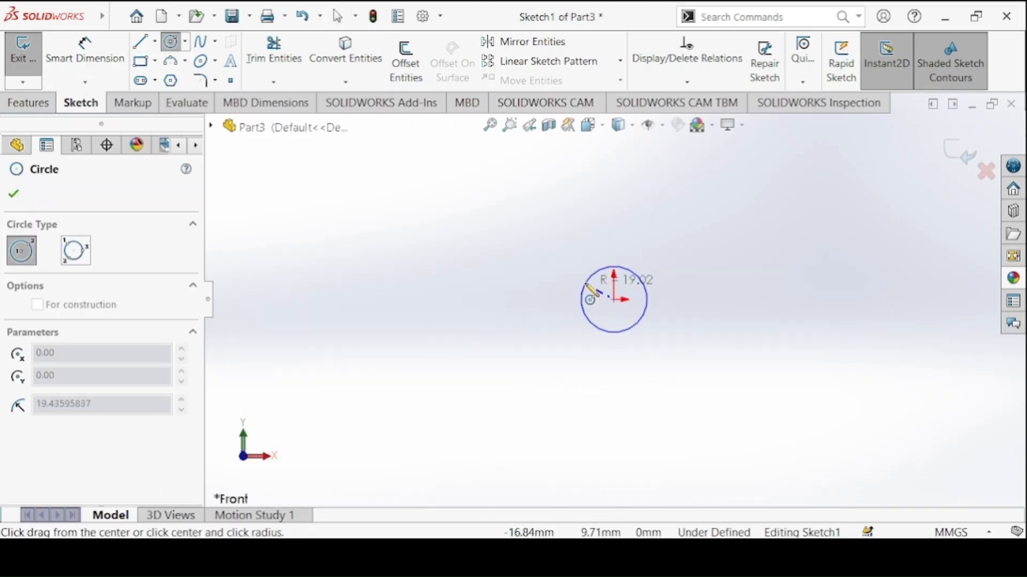
{"action": "left_click", "coordinate": [584, 282]}
{"action": "left_click", "coordinate": [613, 299]}
{"action": "left_click", "coordinate": [561, 232]}
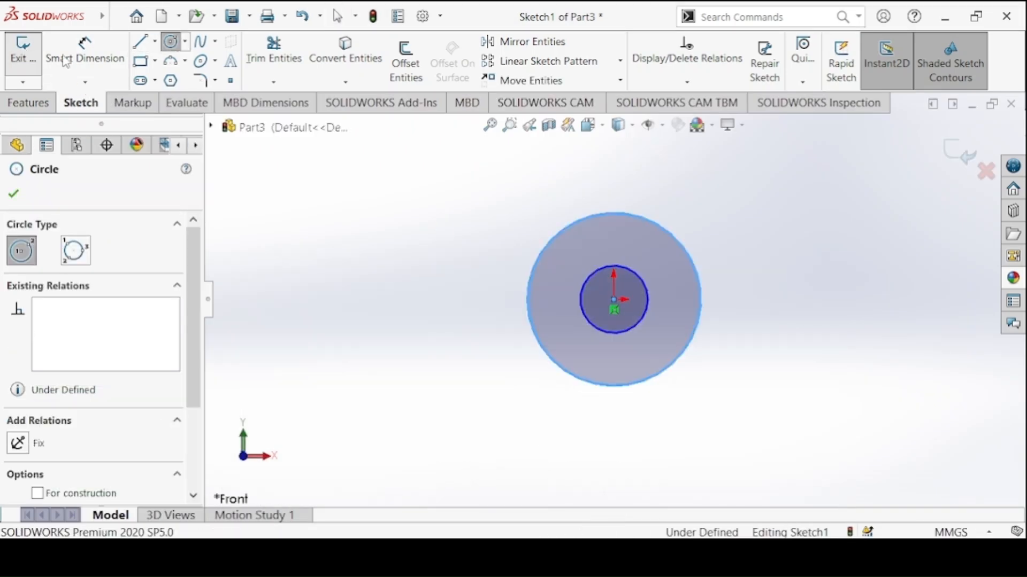
Dimension the inner circle with a diameter of 10 mm
{"action": "left_click", "coordinate": [66, 60]}
{"action": "left_click", "coordinate": [587, 293]}
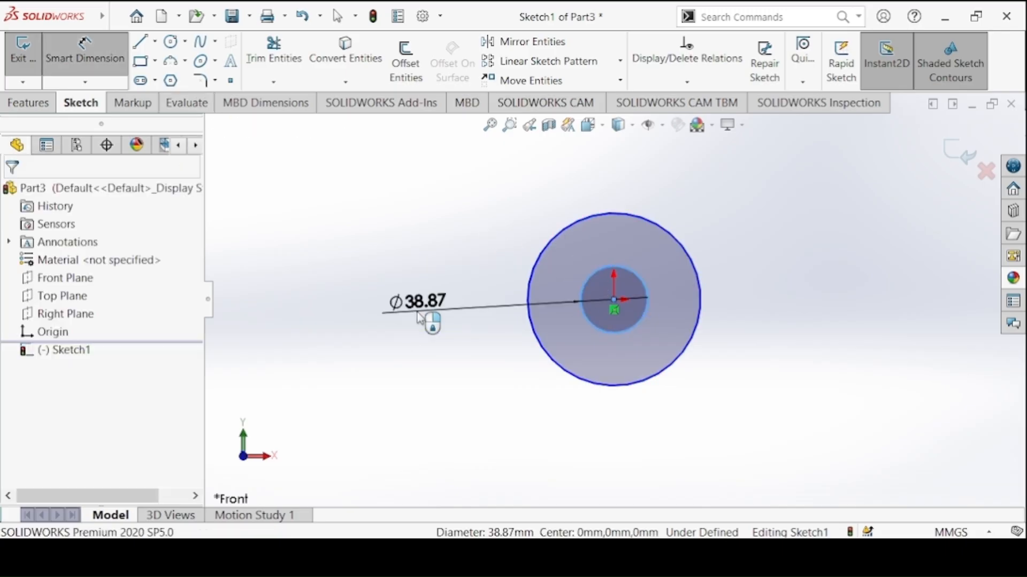
{"action": "left_click", "coordinate": [425, 319]}
{"action": "type", "text": "10"}
{"action": "key", "text": "Return"}
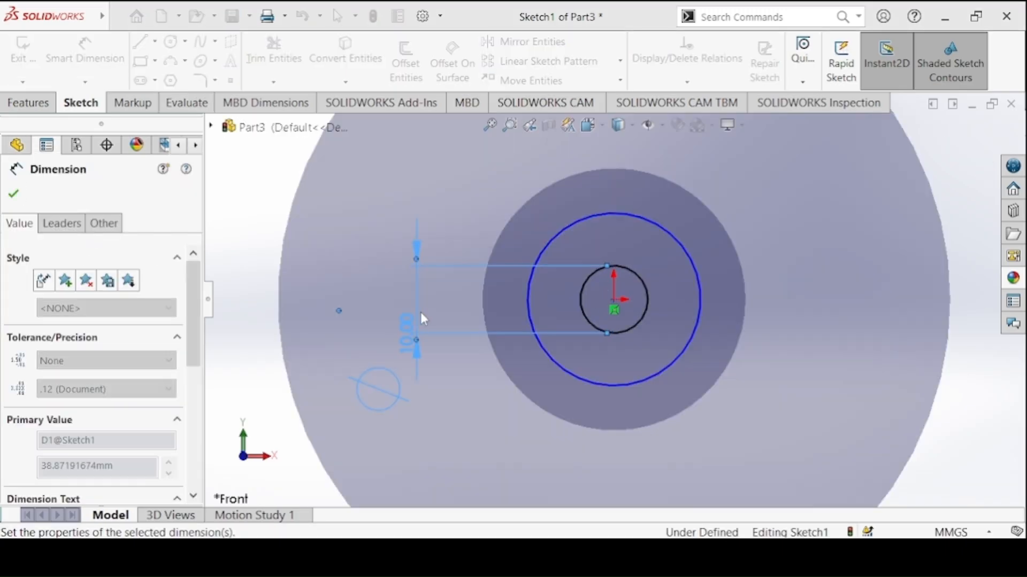
Dimension the outer circle's diameter as 11*2, giving 22 mm
{"action": "left_click", "coordinate": [536, 264]}
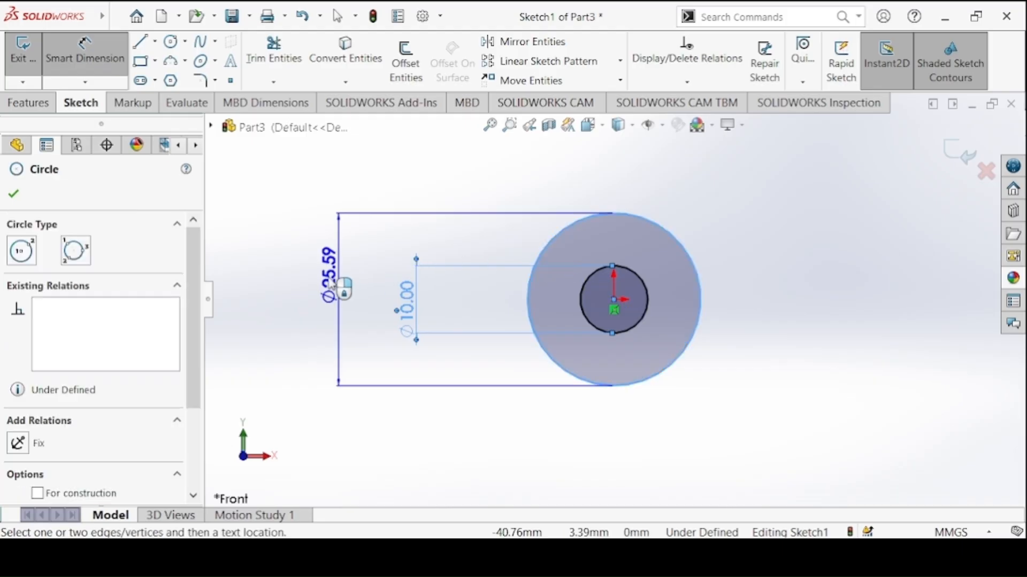
{"action": "left_click", "coordinate": [320, 295]}
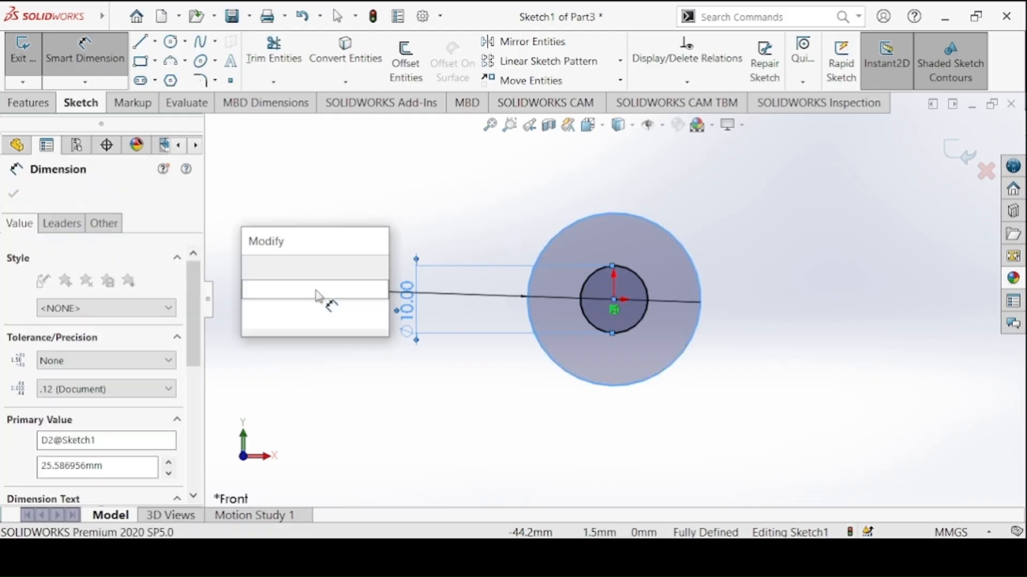
{"action": "type", "text": "11*2"}
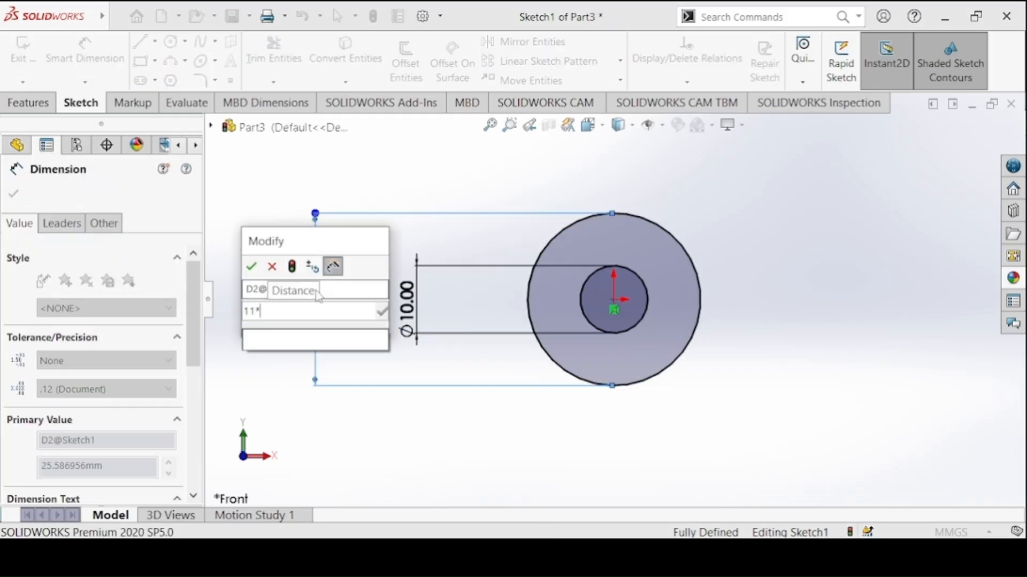
{"action": "key", "text": "Return"}
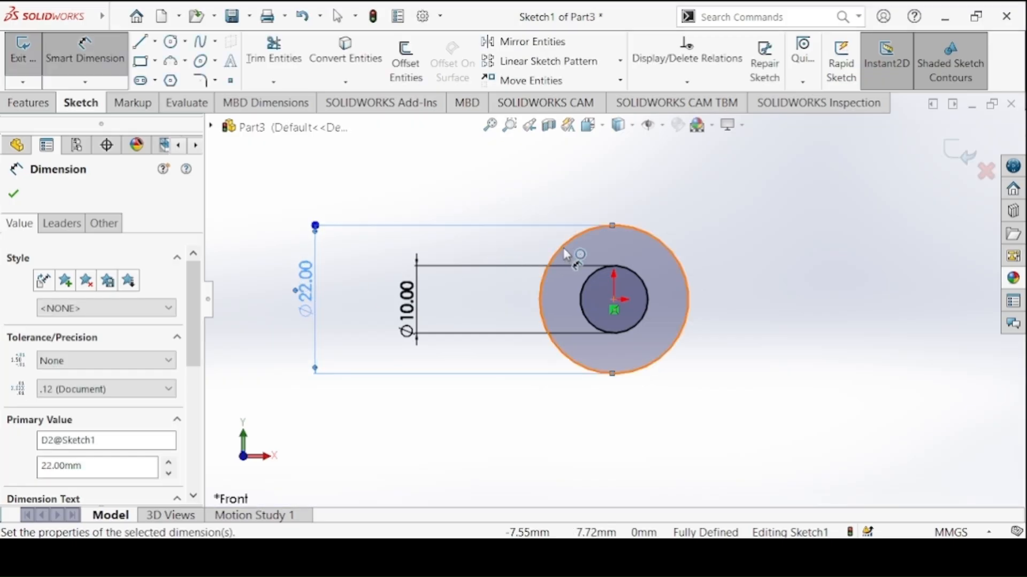
Sketch a narrow upright corner rectangle about 19 mm tall in the space above the two circles
{"action": "middle_click_drag", "start_coordinate": [554, 270], "coordinate": [543, 389], "text": "ctrl"}
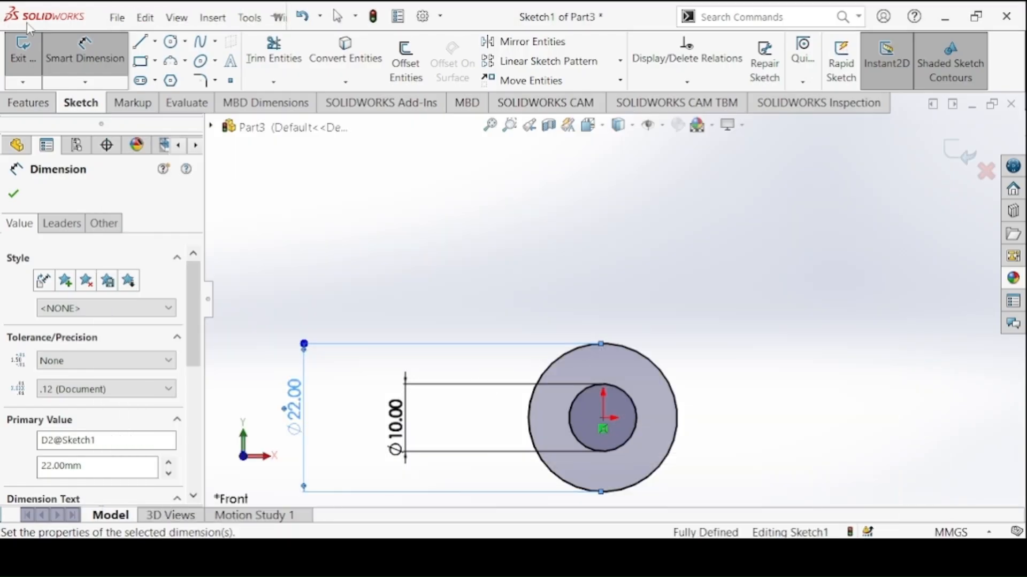
{"action": "left_click", "coordinate": [140, 60]}
{"action": "left_click", "coordinate": [559, 159]}
{"action": "left_click", "coordinate": [635, 288]}
{"action": "key", "text": "Escape"}
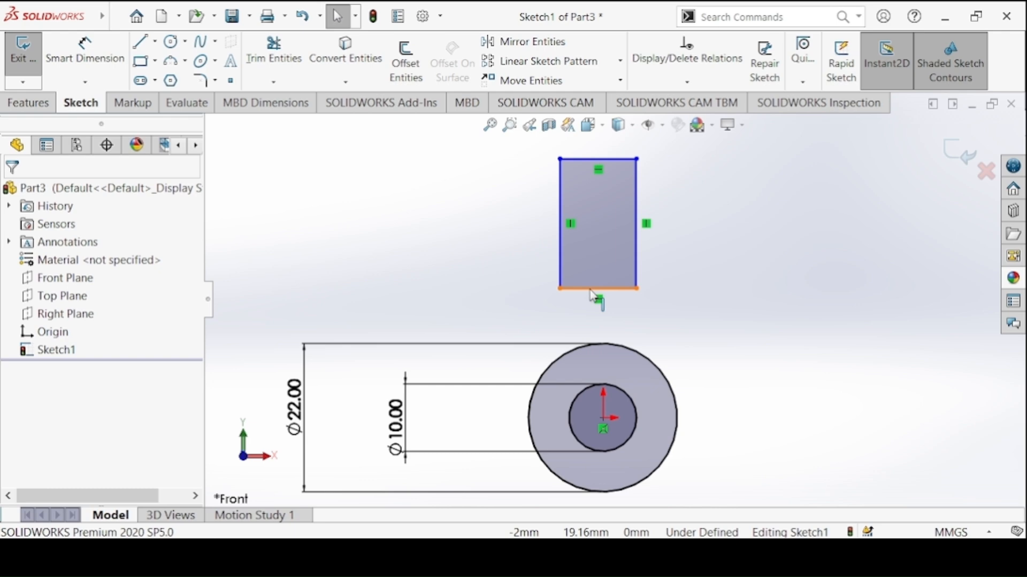
Make the midpoint of the rectangle's lower edge coincident with the circles' centre at the origin
{"action": "left_click", "coordinate": [602, 428]}
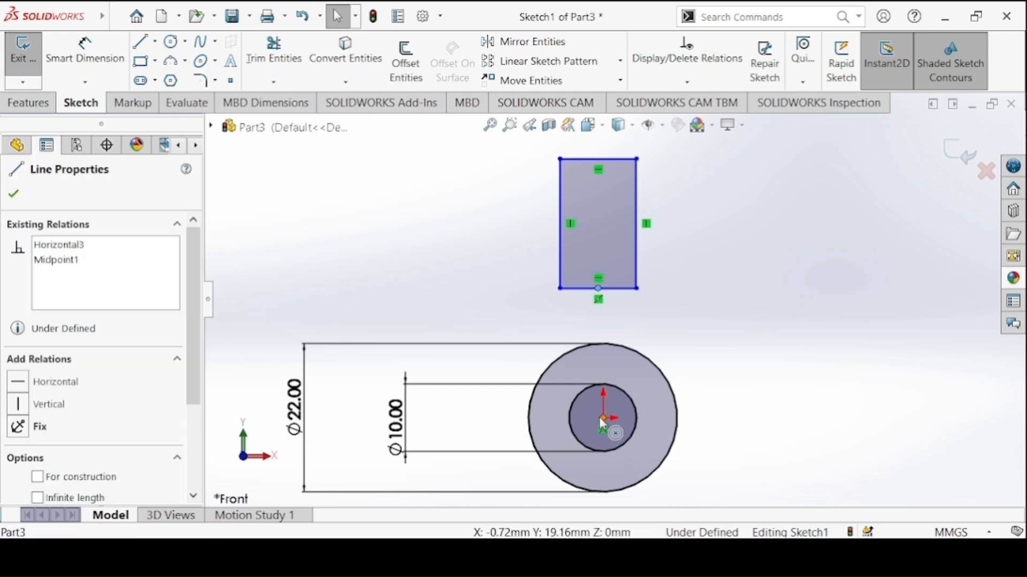
{"action": "left_click", "coordinate": [603, 419]}
{"action": "left_click", "coordinate": [597, 289], "text": "ctrl"}
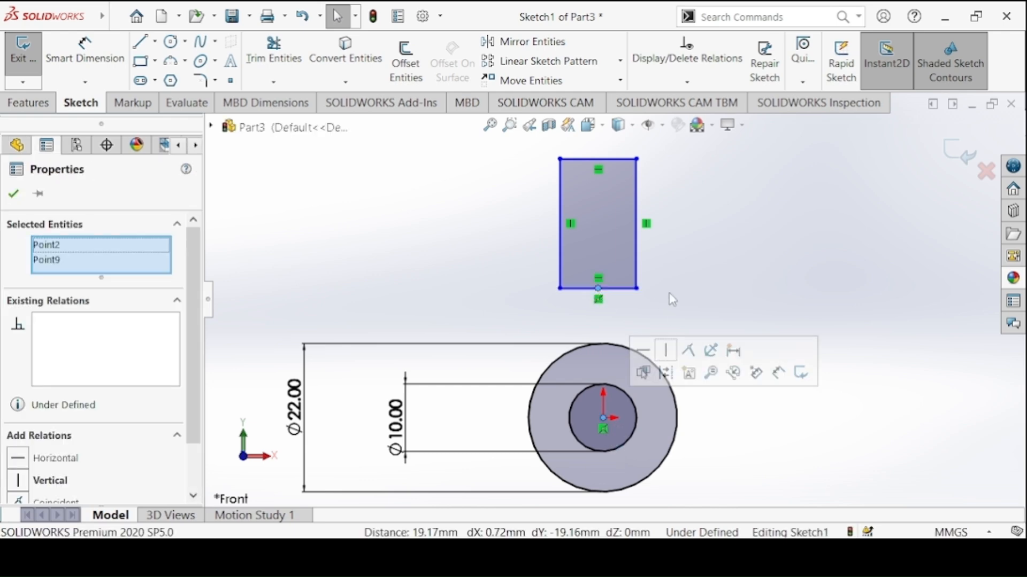
{"action": "left_click", "coordinate": [690, 351]}
Check the Connecting Link drawing and dimension the rectangle's width as 14 mm
{"action": "left_click", "coordinate": [85, 53]}
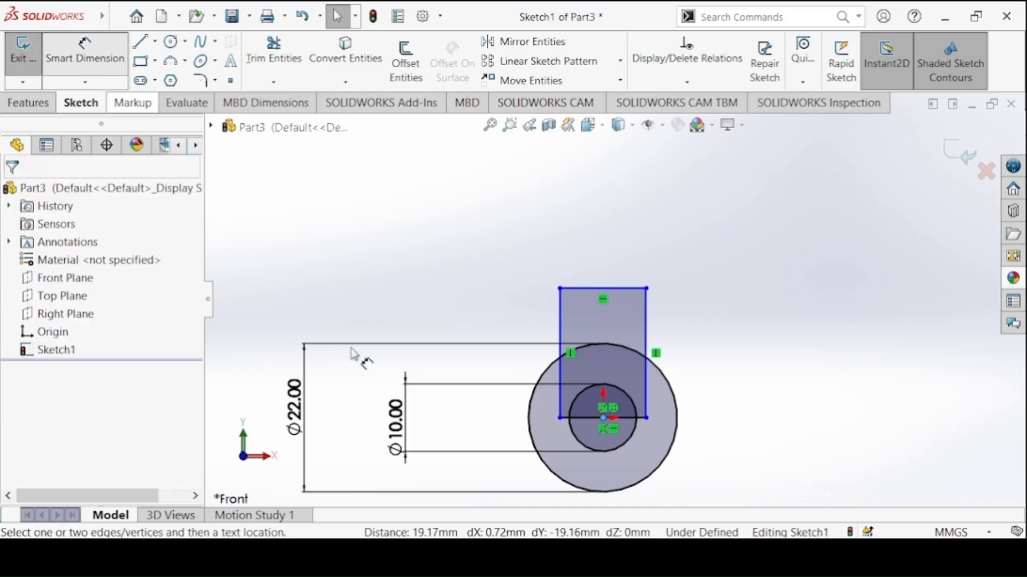
{"action": "left_click", "coordinate": [473, 556]}
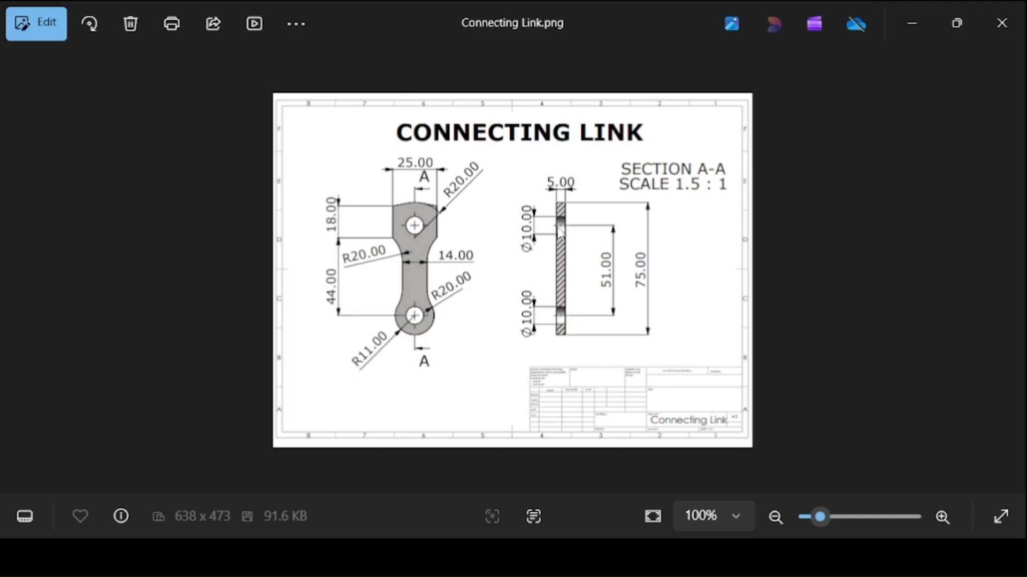
{"action": "left_click", "coordinate": [476, 556]}
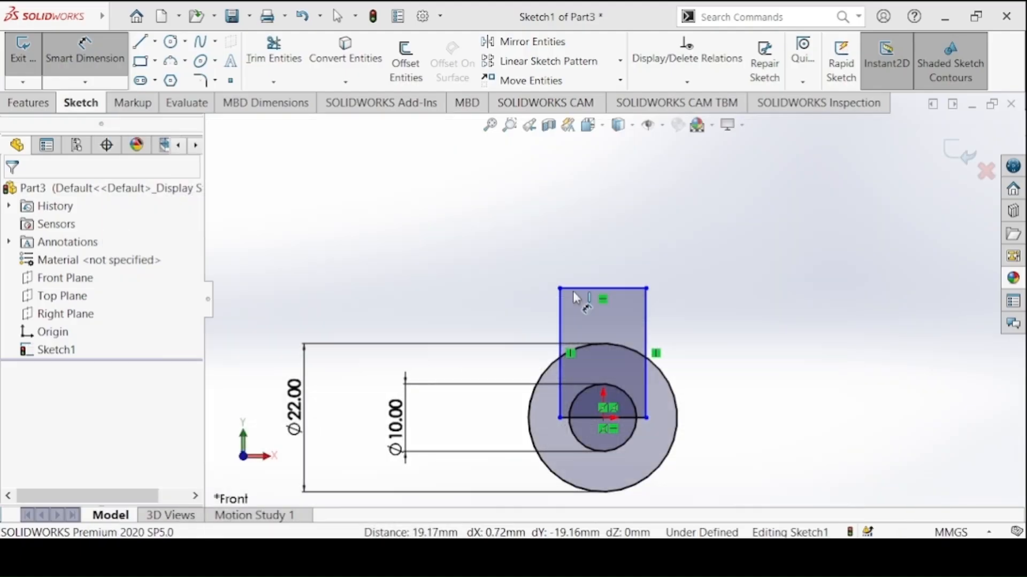
{"action": "left_click", "coordinate": [570, 290]}
{"action": "left_click", "coordinate": [575, 257]}
{"action": "type", "text": "14"}
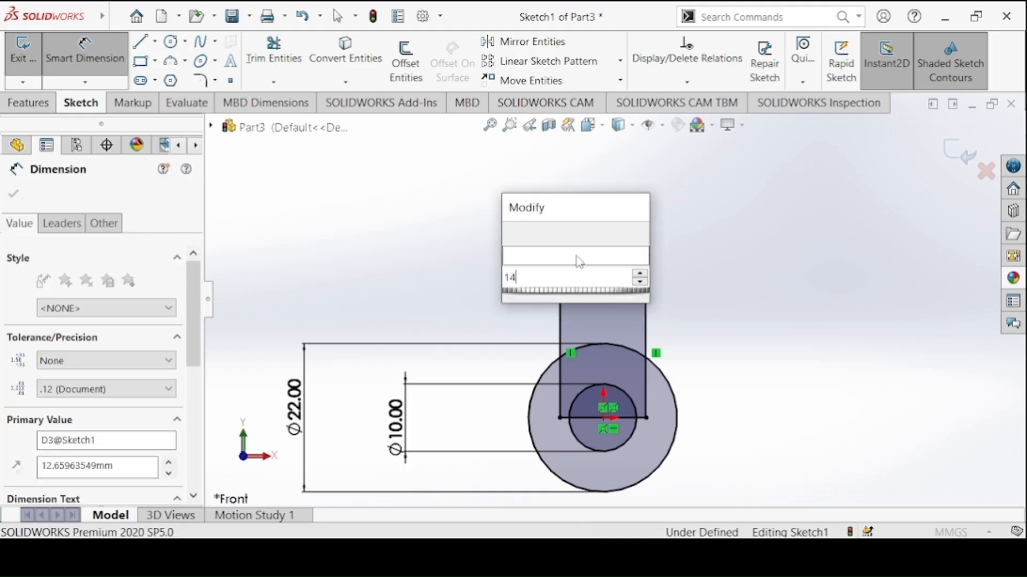
{"action": "key", "text": "Return"}
Dimension the rectangle's height as 51 mm
{"action": "left_click", "coordinate": [556, 320]}
{"action": "left_click", "coordinate": [468, 310]}
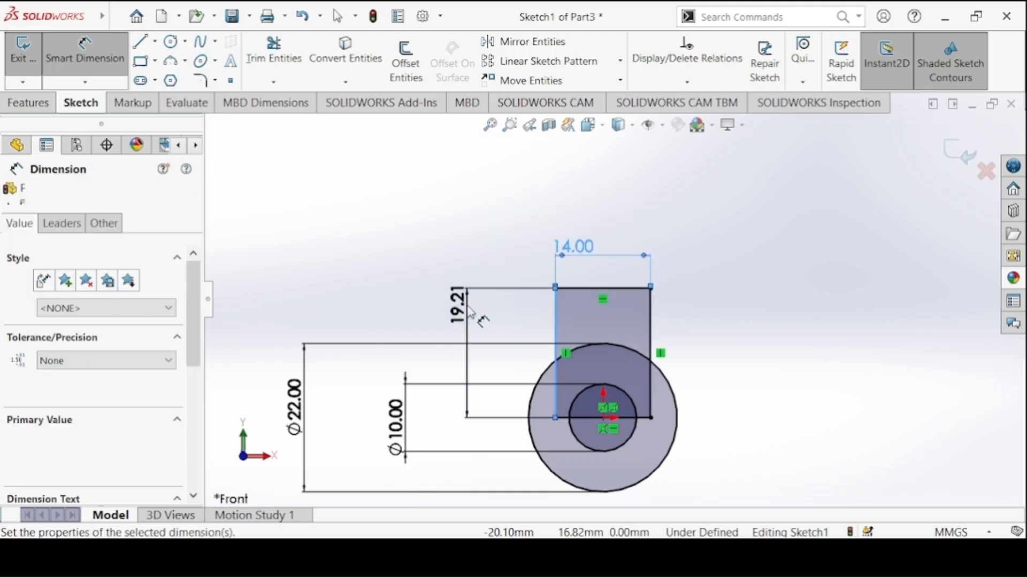
{"action": "type", "text": "51"}
{"action": "key", "text": "Return"}
Check the link's head in the Connecting Link drawing and sketch a wider, shorter corner rectangle just above the 14 mm wide rectangle
{"action": "scroll", "coordinate": [464, 308], "scroll_direction": "up", "scroll_amount": 2}
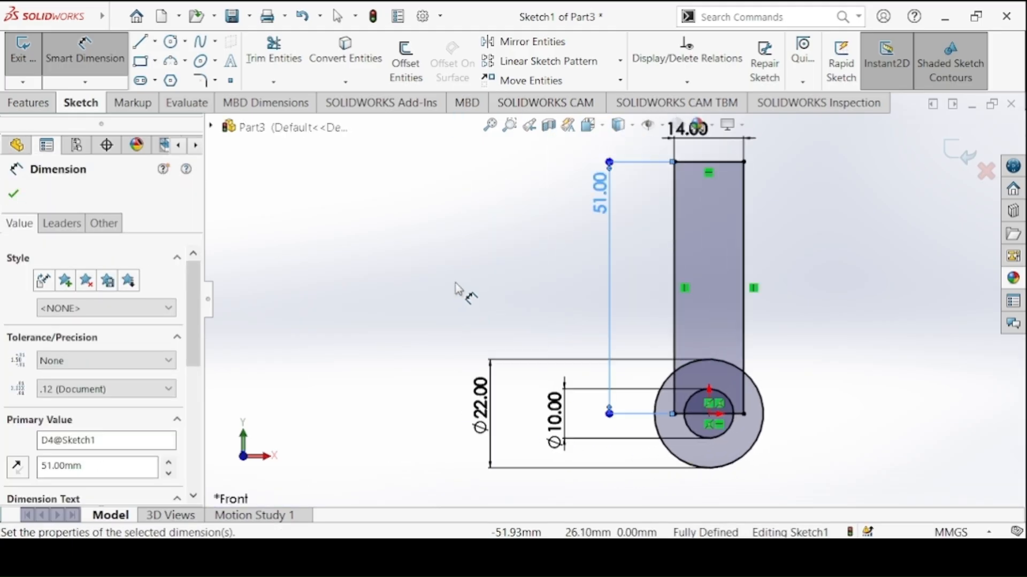
{"action": "middle_click_drag", "start_coordinate": [619, 256], "coordinate": [514, 306], "text": "ctrl"}
{"action": "key", "text": "alt+Tab"}
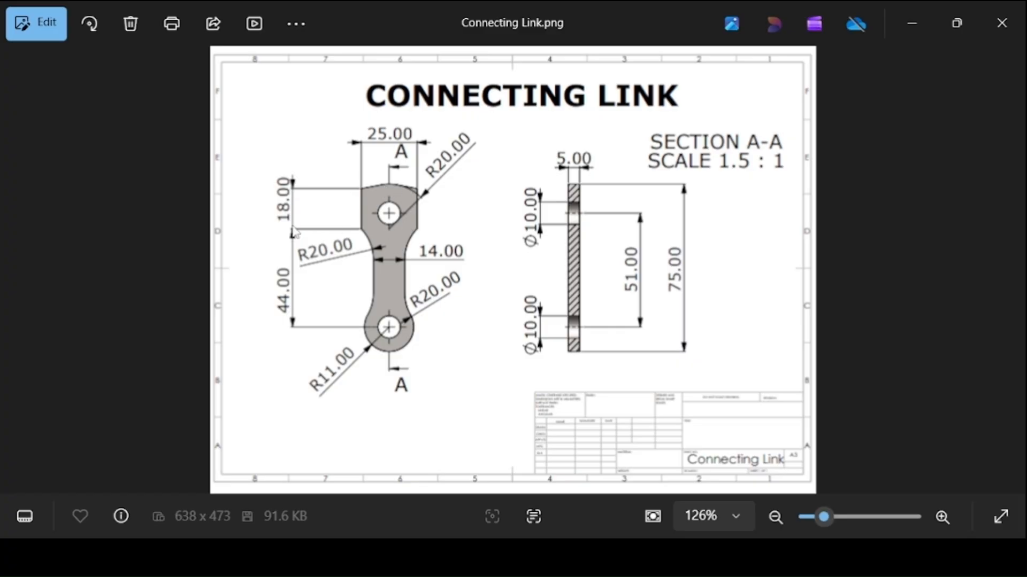
{"action": "key", "text": "alt+Tab"}
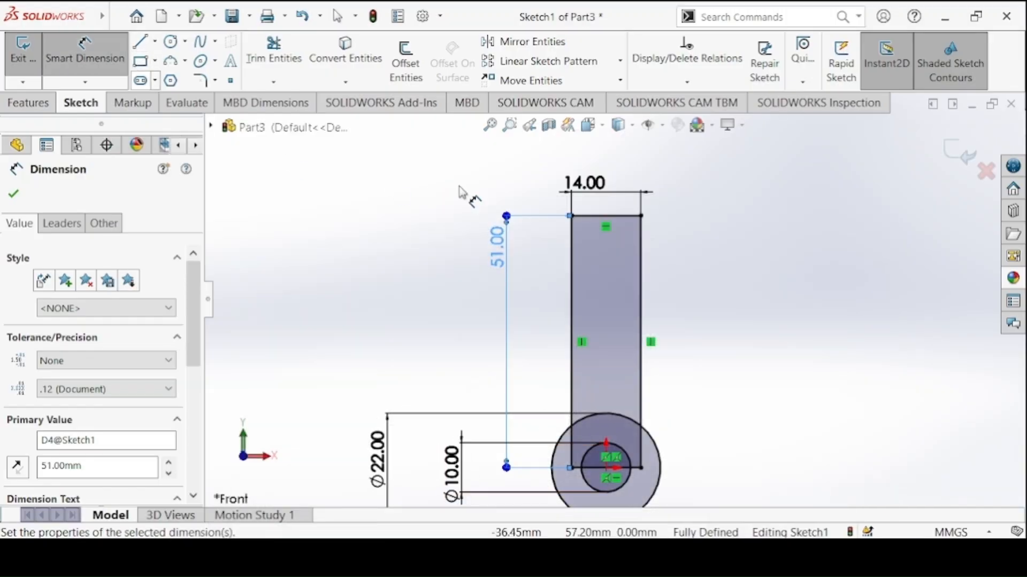
{"action": "left_click", "coordinate": [142, 61]}
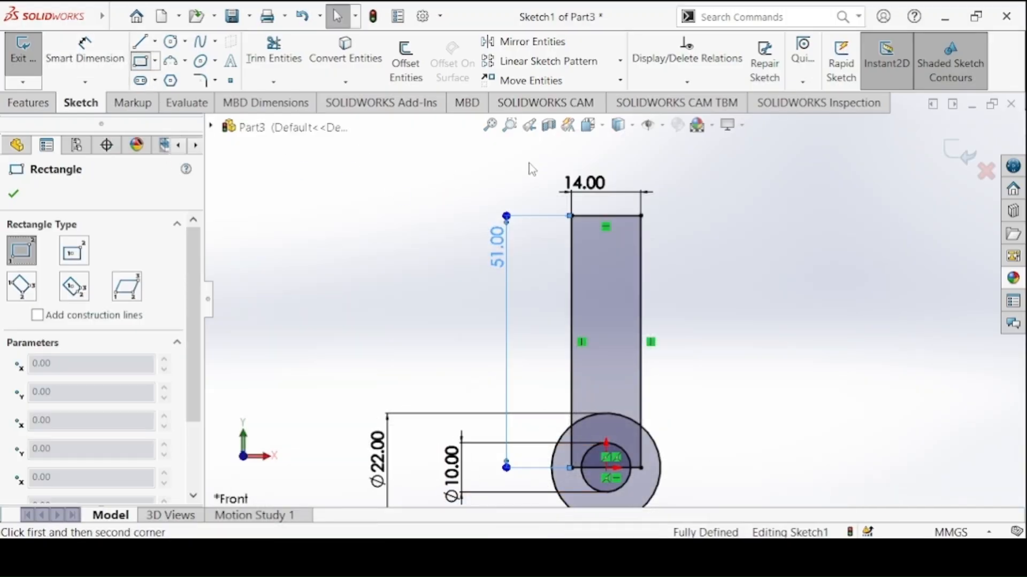
{"action": "left_click", "coordinate": [531, 149]}
{"action": "left_click", "coordinate": [673, 202]}
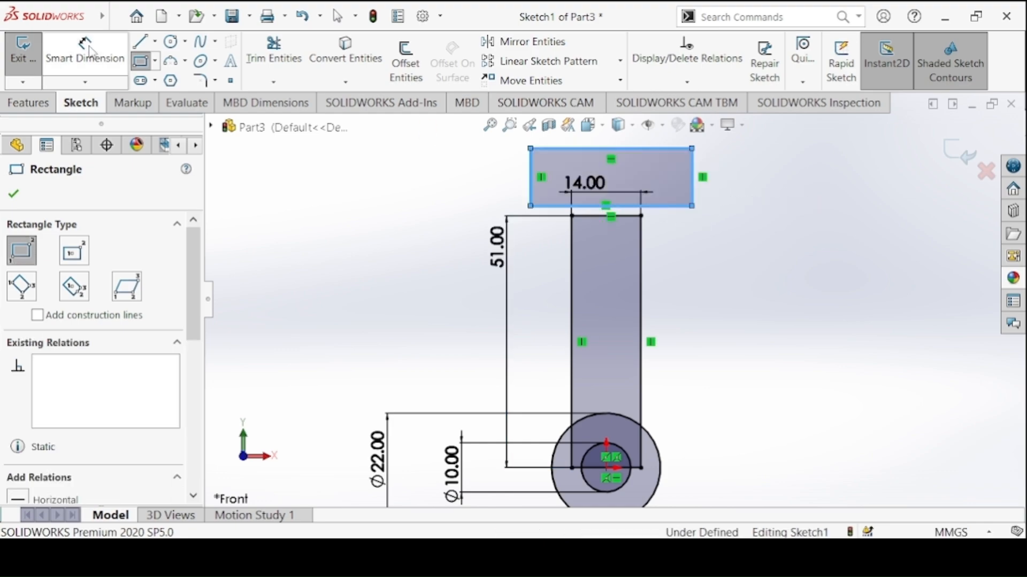
Check the head size in the Connecting Link drawing and dimension the upper rectangle's width as 25 mm
{"action": "key", "text": "Escape"}
{"action": "key", "text": "alt+Tab"}
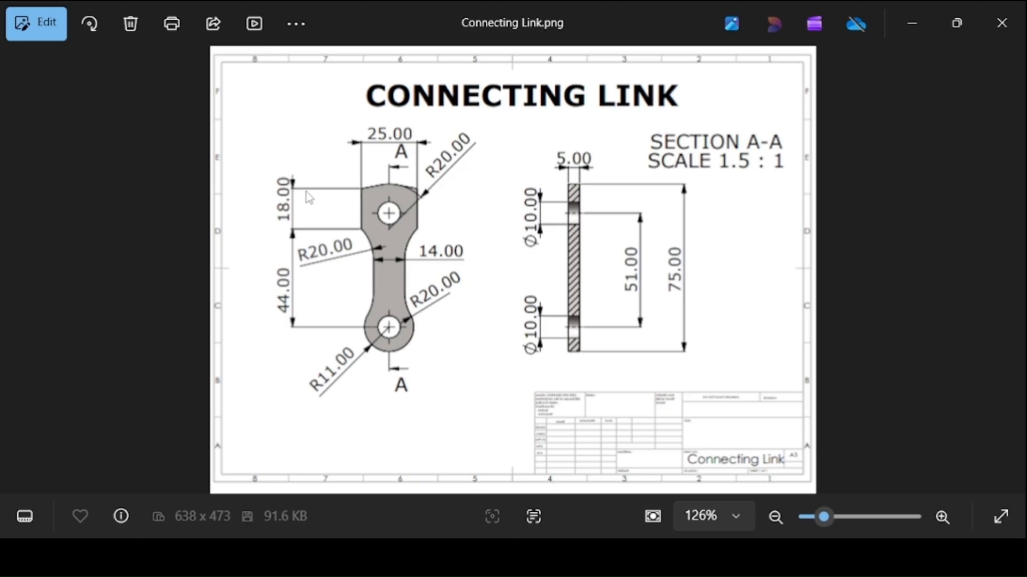
{"action": "key", "text": "alt+Tab"}
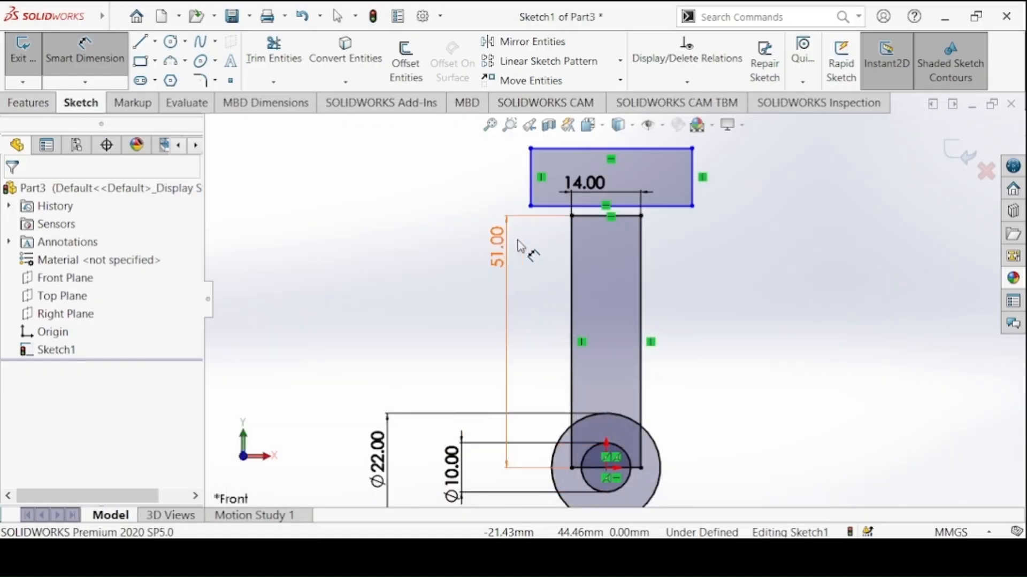
{"action": "left_click", "coordinate": [559, 149]}
{"action": "left_click", "coordinate": [738, 171]}
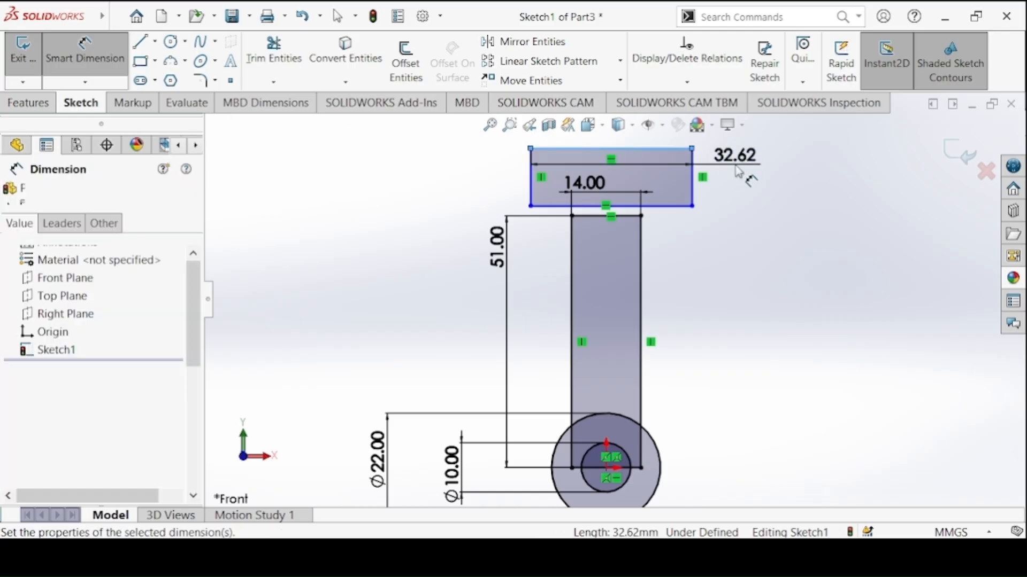
{"action": "key", "text": "Return"}
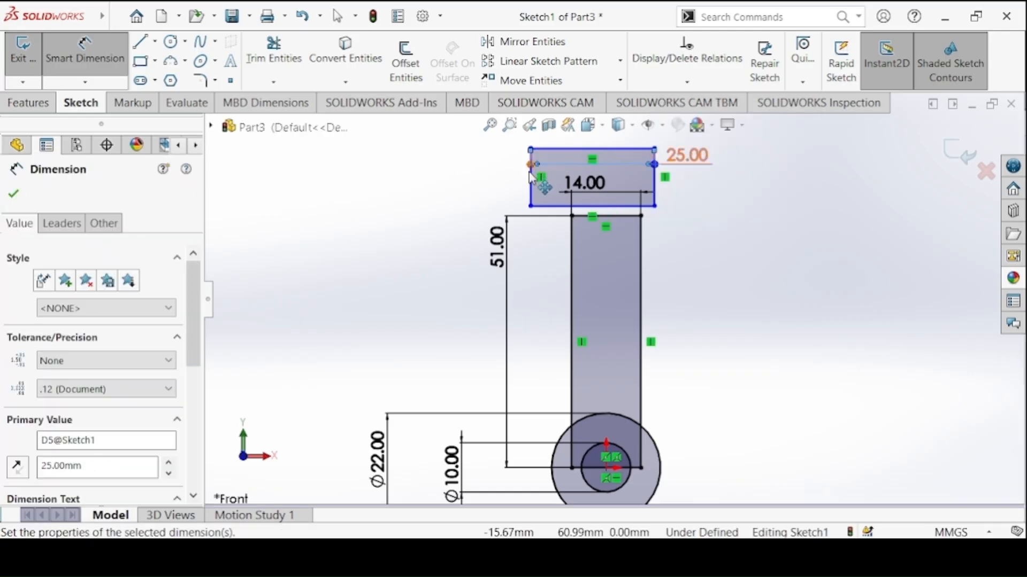
Dimension the upper rectangle's height as 18 mm
{"action": "left_click", "coordinate": [529, 176]}
{"action": "left_click", "coordinate": [470, 185]}
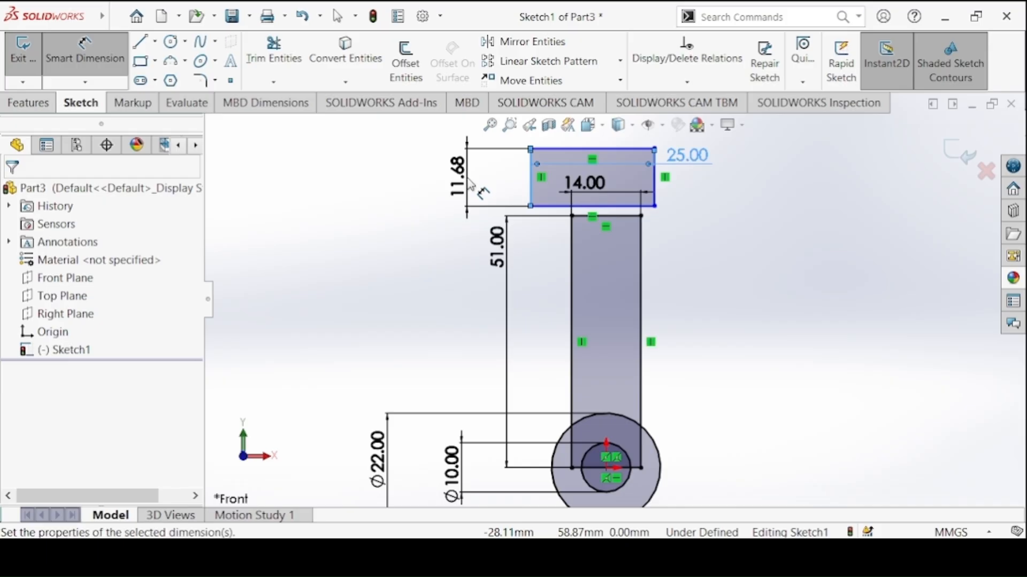
{"action": "type", "text": "18"}
{"action": "key", "text": "Return"}
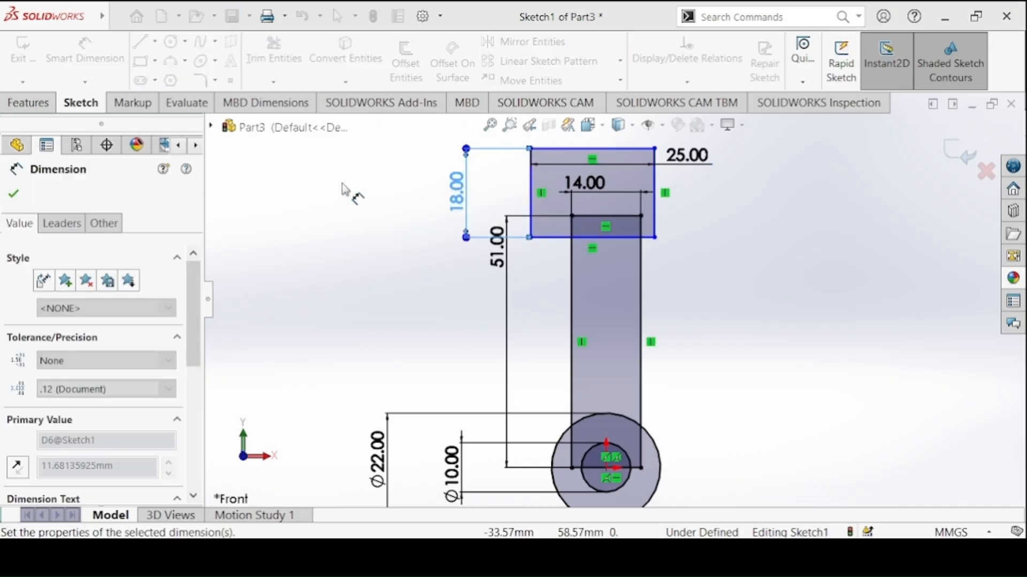
{"action": "left_click", "coordinate": [14, 194]}
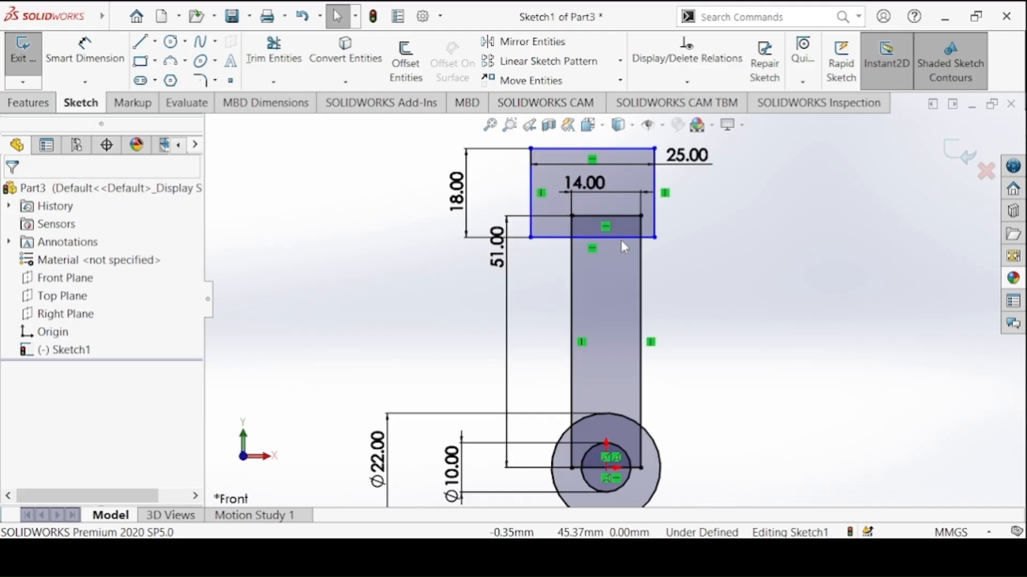
Make the midpoint of the upper rectangle's lower edge vertical with the origin
{"action": "left_click", "coordinate": [592, 240]}
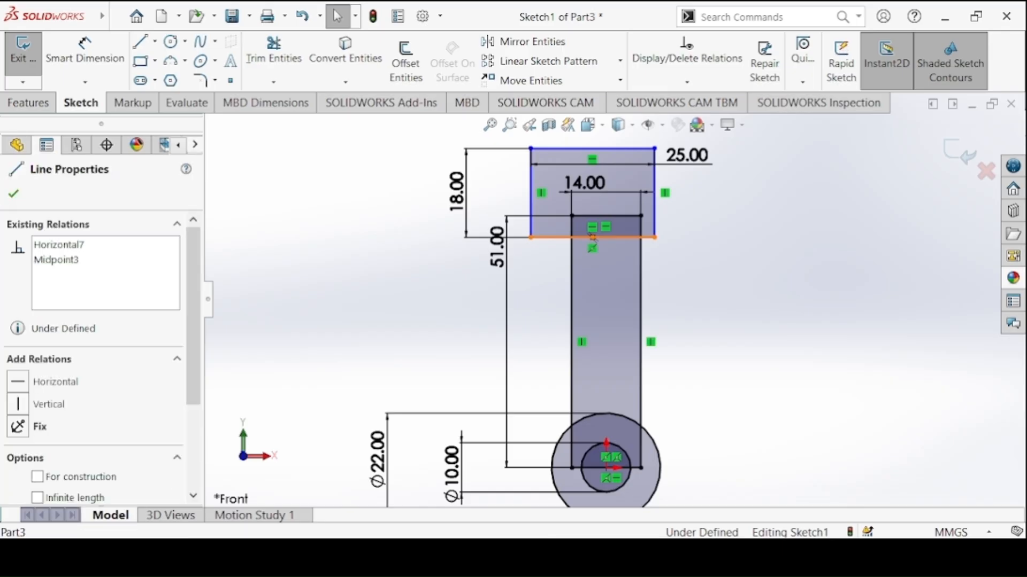
{"action": "left_click", "coordinate": [607, 469], "text": "ctrl"}
{"action": "left_click", "coordinate": [673, 405]}
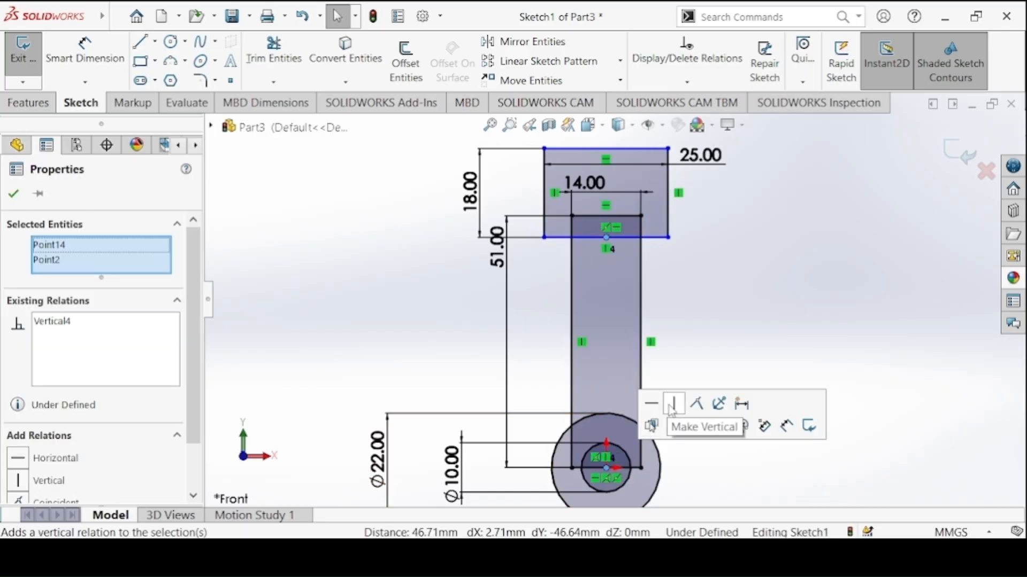
Check the Connecting Link drawing and dimension the distance from the origin to the upper rectangle's lower edge as 44 mm
{"action": "left_click", "coordinate": [84, 54]}
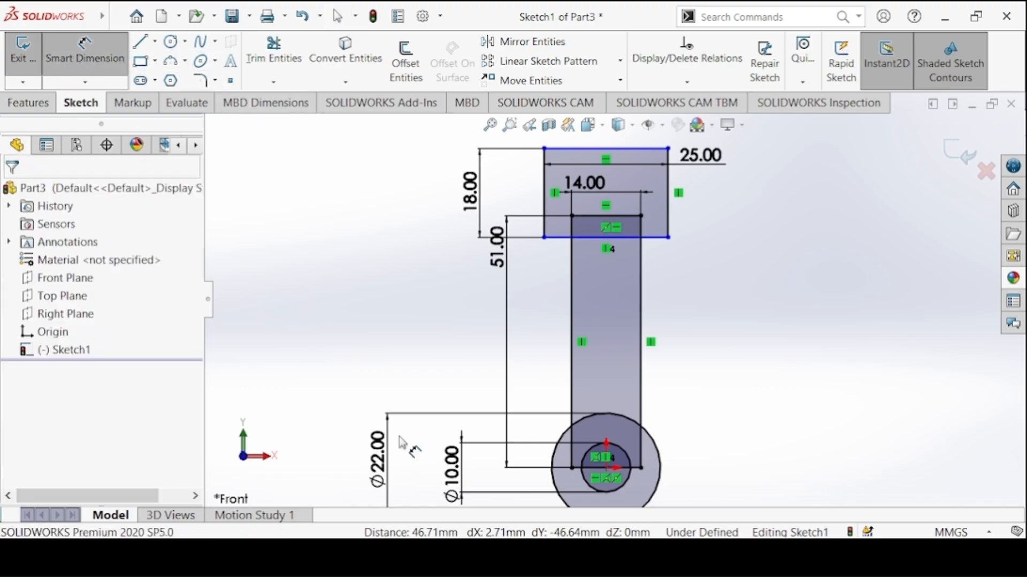
{"action": "key", "text": "alt+Tab"}
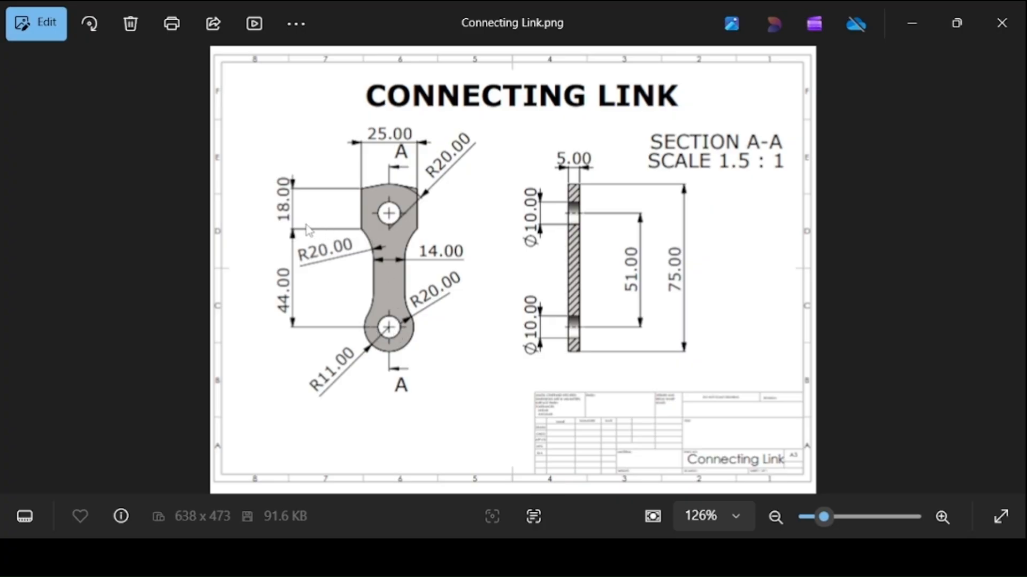
{"action": "key", "text": "alt+Tab"}
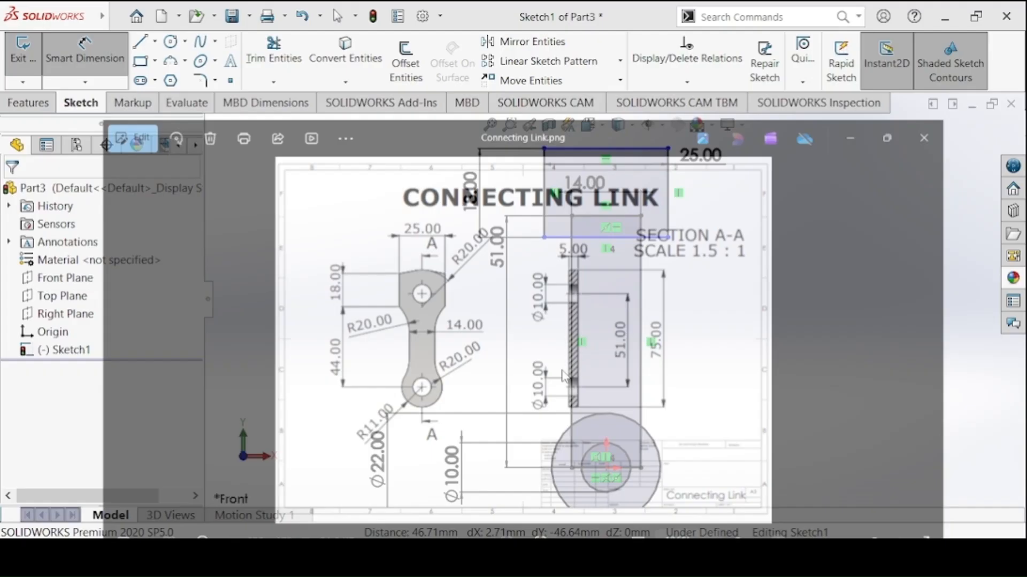
{"action": "left_click", "coordinate": [599, 238]}
{"action": "left_click", "coordinate": [605, 467]}
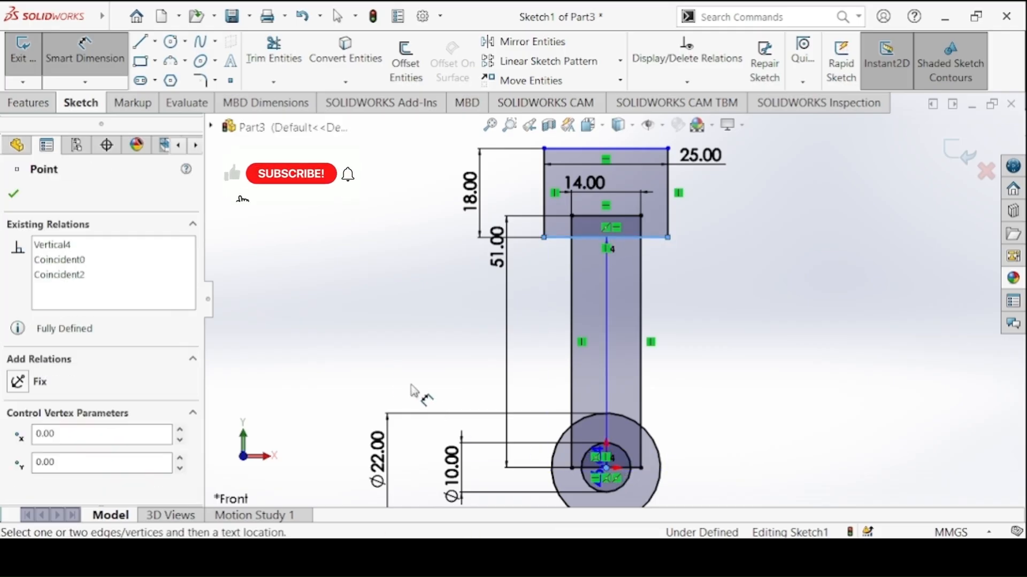
{"action": "left_click", "coordinate": [411, 390]}
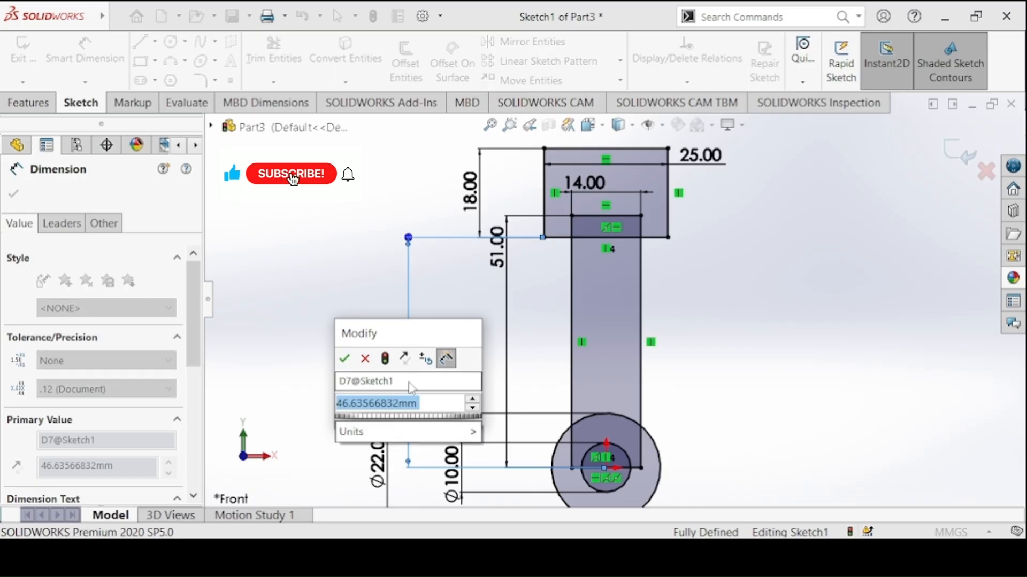
{"action": "key", "text": "Return"}
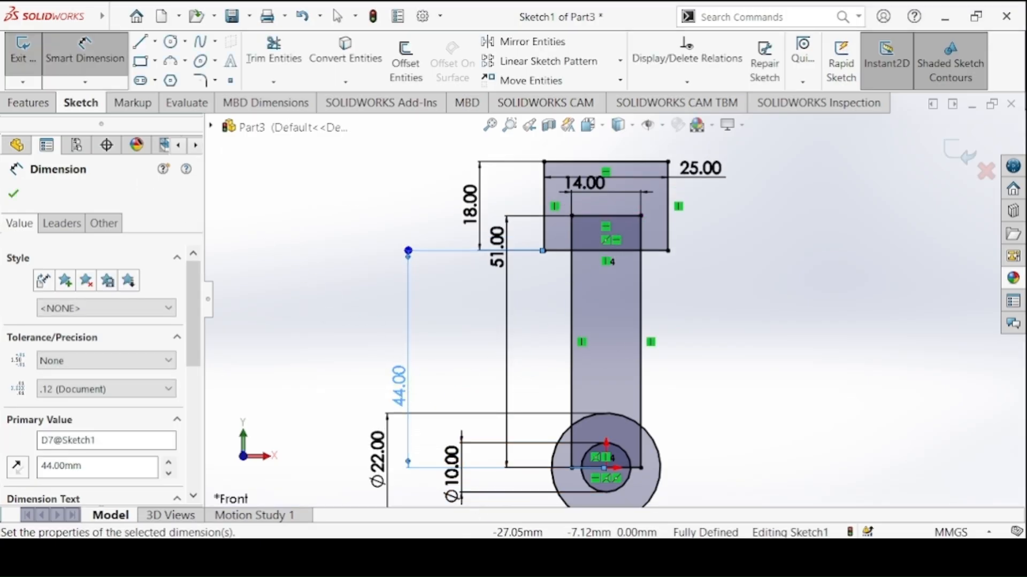
Check the Connecting Link drawing and sketch a circle about 7 mm in diameter centred on the midpoint of the 14 mm wide rectangle's upper edge
{"action": "left_click", "coordinate": [471, 557]}
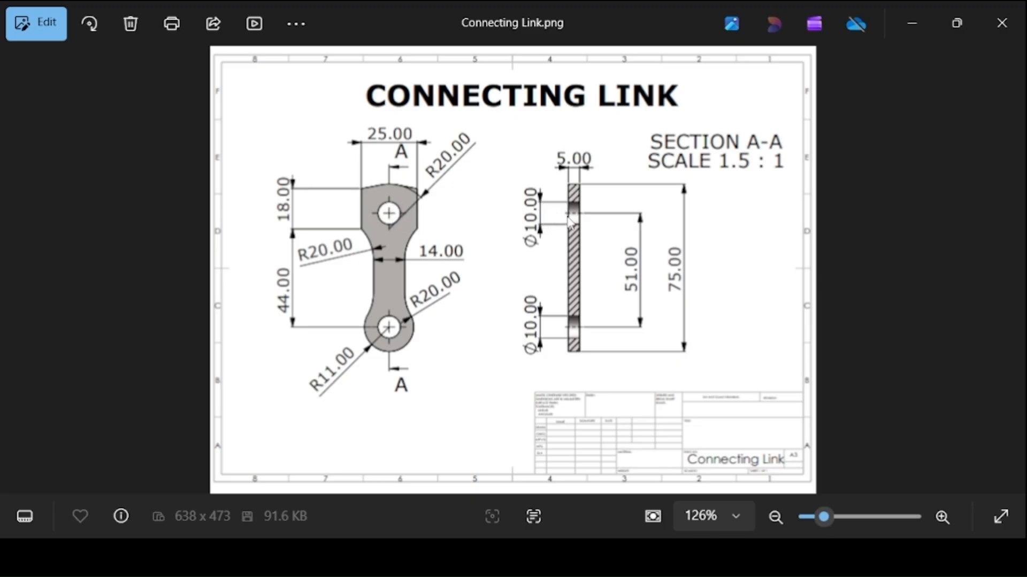
{"action": "left_click", "coordinate": [471, 557]}
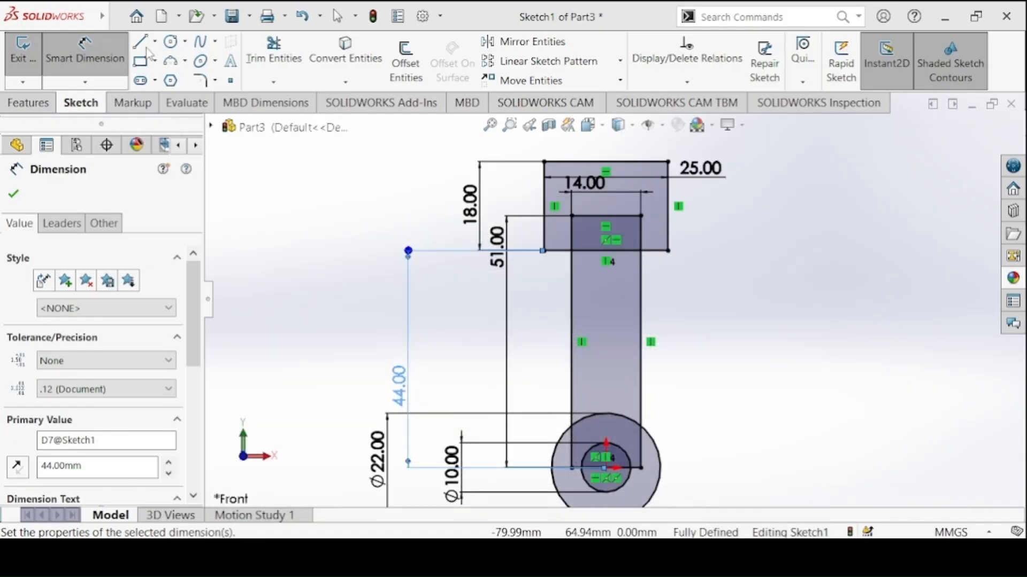
{"action": "left_click", "coordinate": [171, 43]}
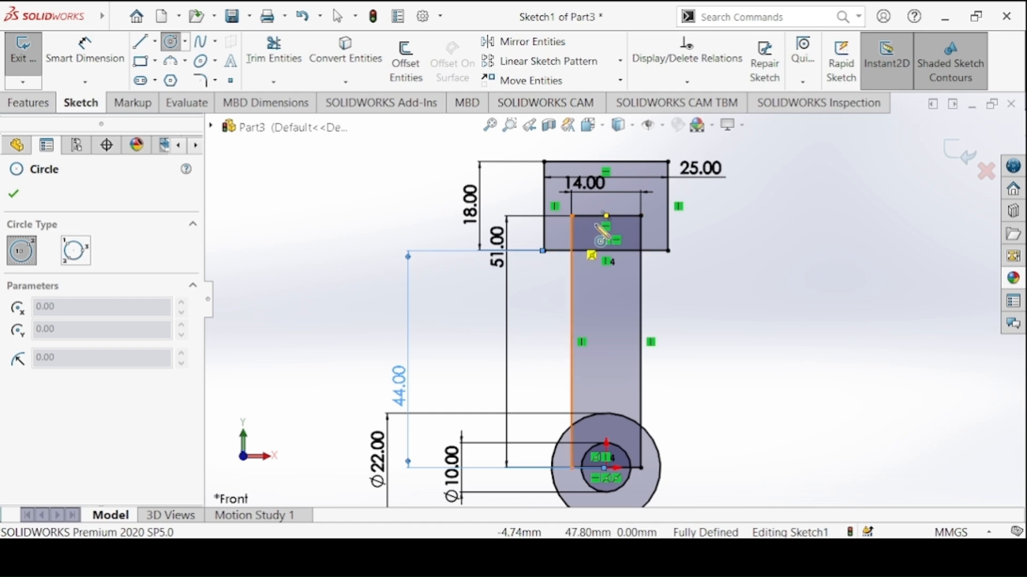
{"action": "left_click", "coordinate": [606, 216]}
{"action": "left_click", "coordinate": [592, 204]}
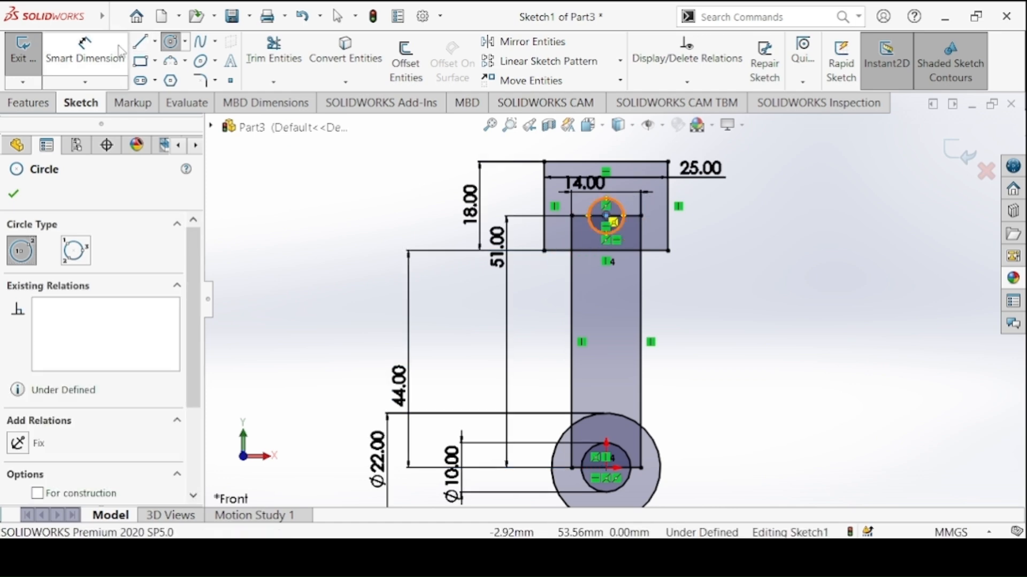
Dimension the upper circle's diameter as 10 mm
{"action": "left_click", "coordinate": [74, 49]}
{"action": "left_click", "coordinate": [597, 215]}
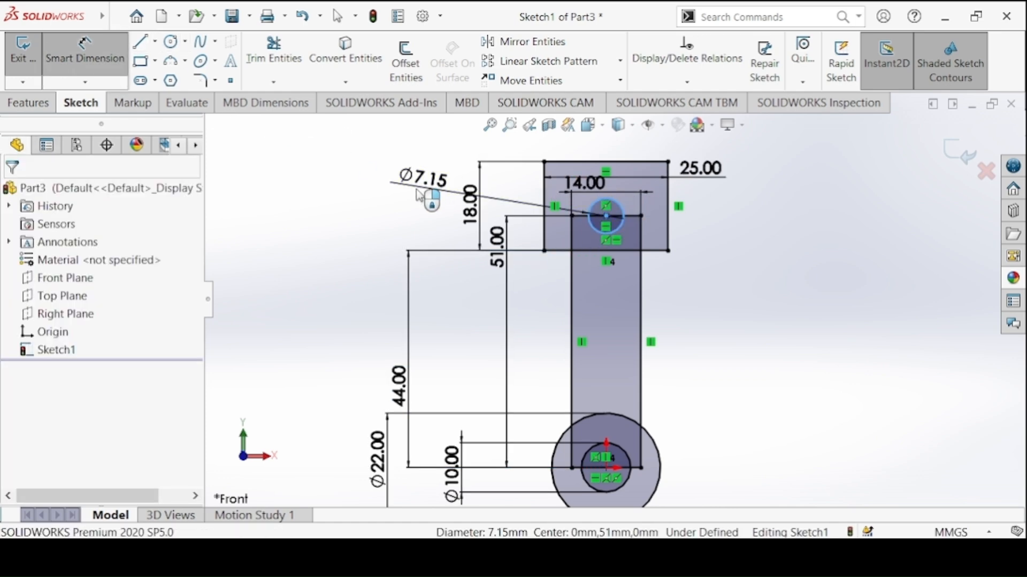
{"action": "left_click", "coordinate": [417, 190]}
{"action": "type", "text": "10"}
{"action": "key", "text": "Return"}
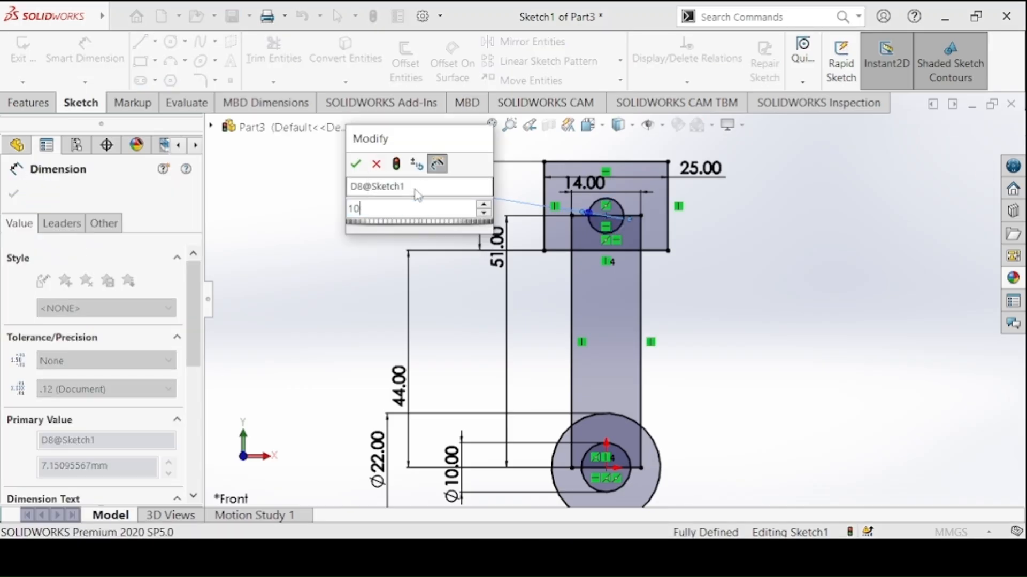
Check the link's top in the Connecting Link drawing and sketch two lines from the head rectangle's upper corners meeting at a low peak above it
{"action": "key", "text": "alt+Tab"}
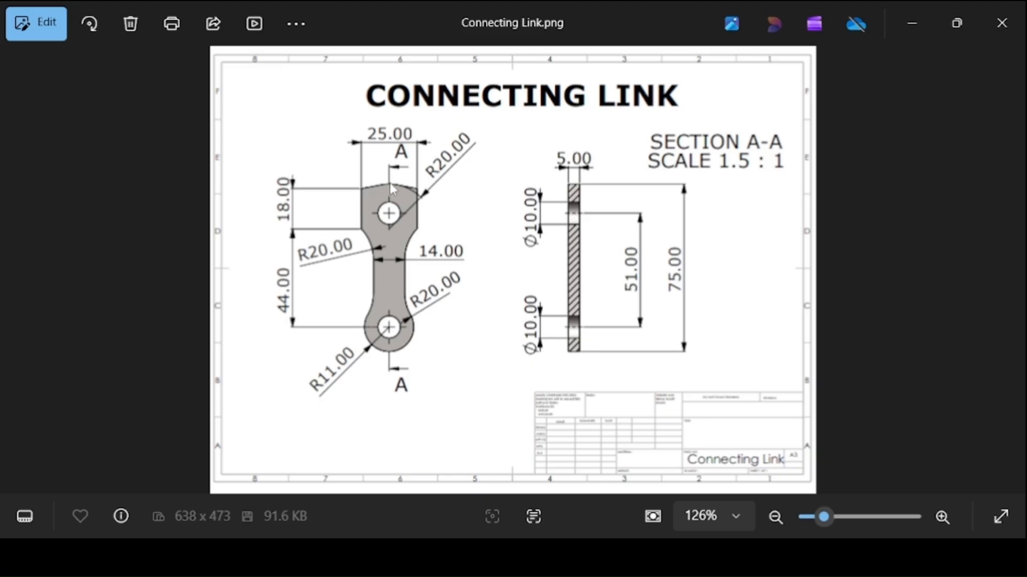
{"action": "key", "text": "alt+Tab"}
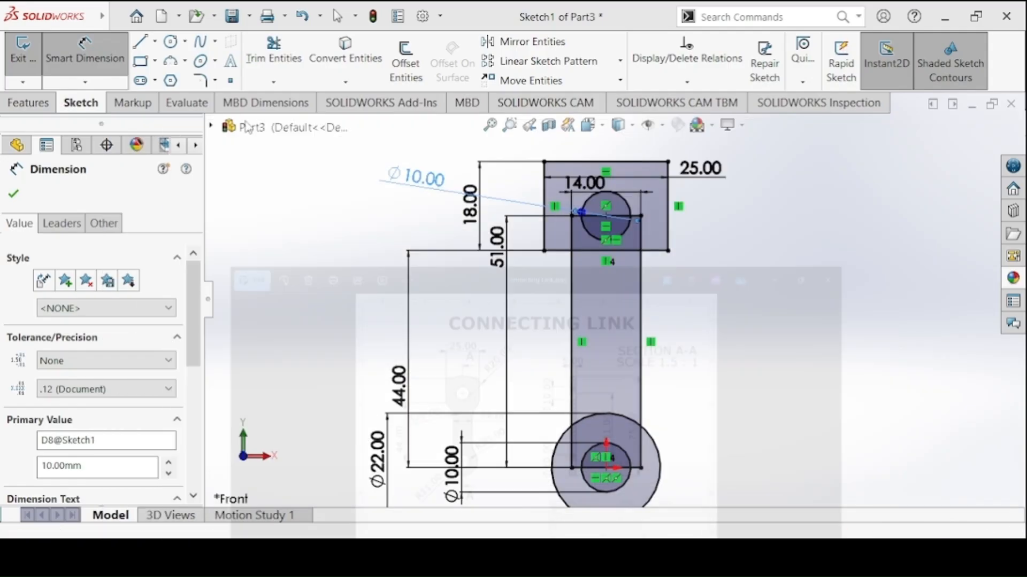
{"action": "left_click", "coordinate": [140, 41]}
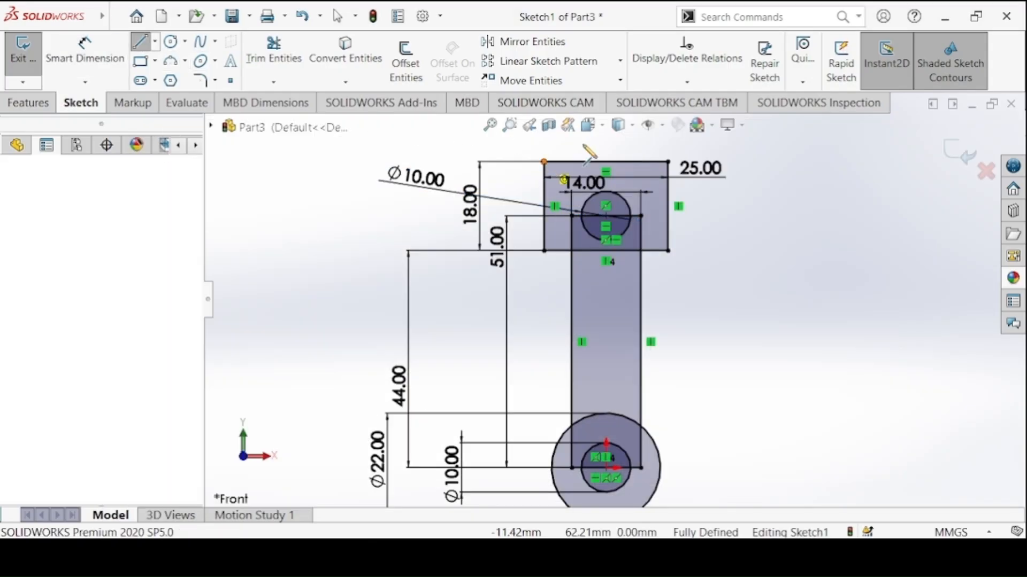
{"action": "left_click", "coordinate": [596, 137]}
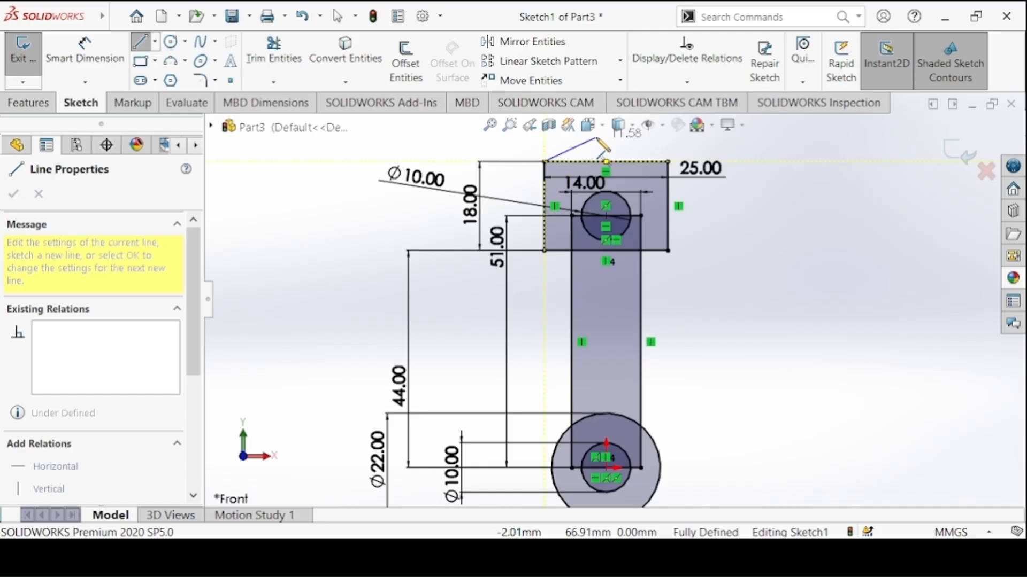
{"action": "left_click", "coordinate": [668, 160]}
{"action": "right_click", "coordinate": [778, 179]}
{"action": "left_click", "coordinate": [791, 243]}
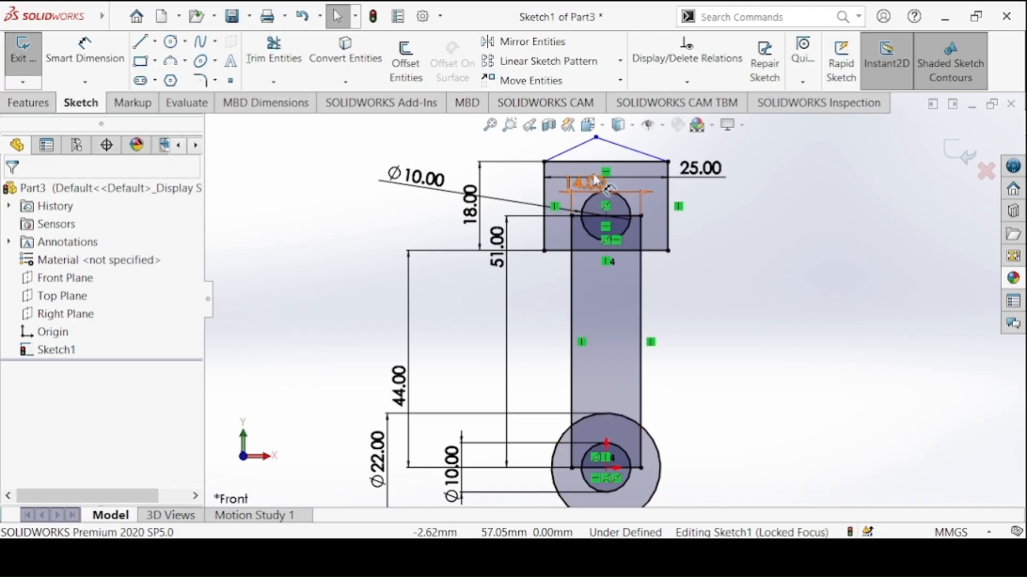
Make the peak point of the two sloping lines vertical with the upper circle's centre
{"action": "left_click", "coordinate": [596, 138]}
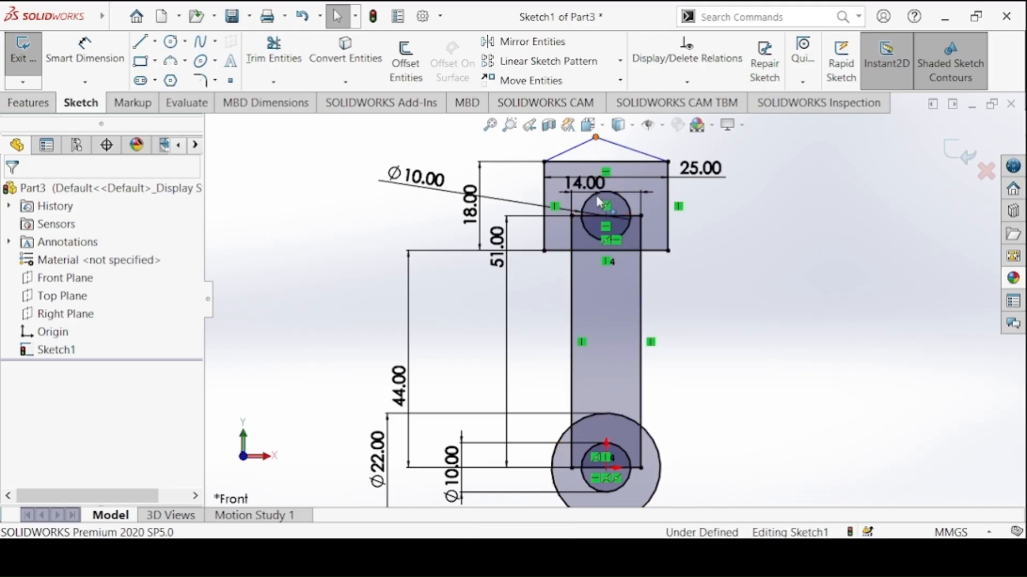
{"action": "left_click", "coordinate": [605, 218], "text": "ctrl"}
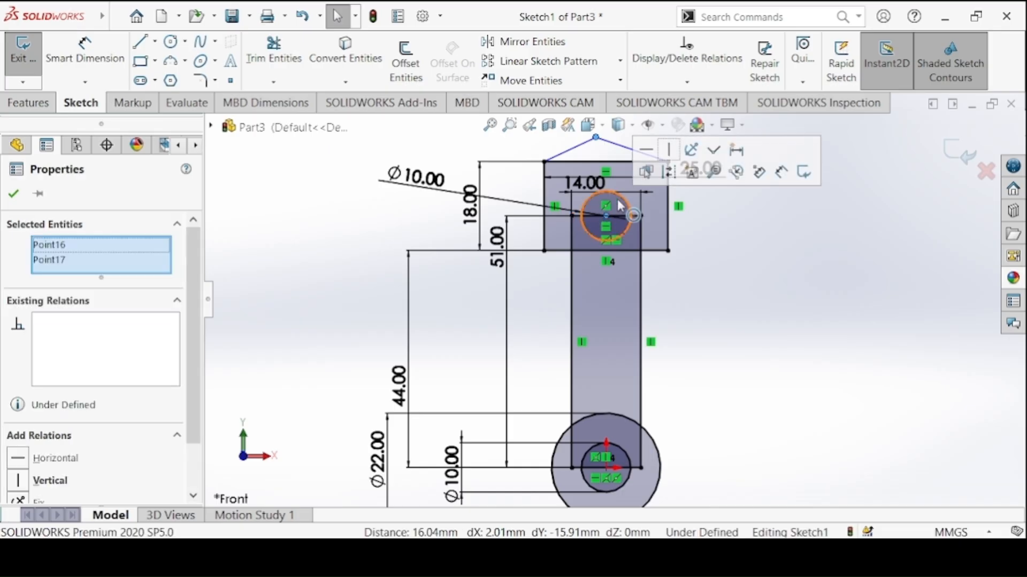
{"action": "left_click", "coordinate": [663, 154]}
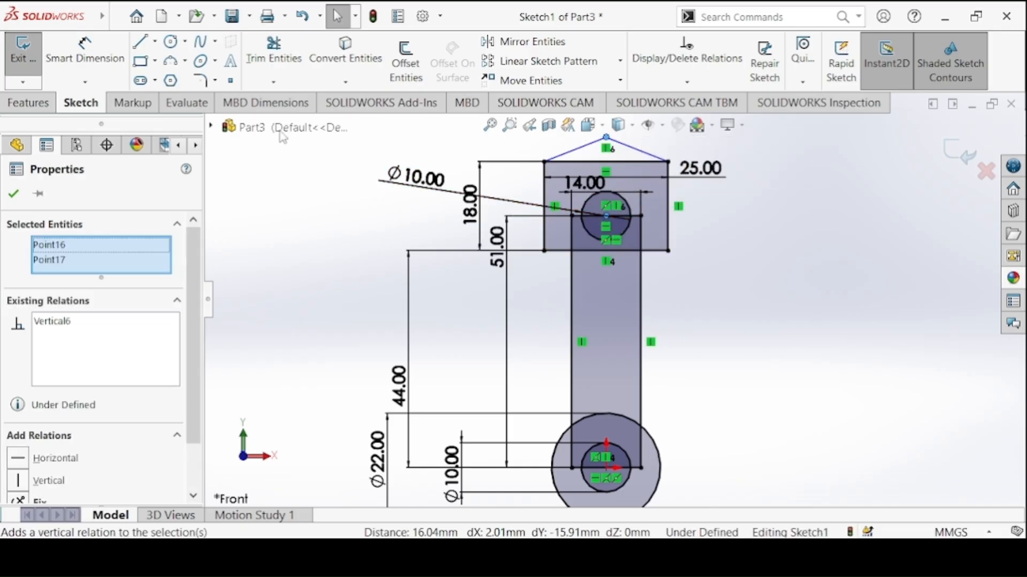
{"action": "key", "text": "Escape"}
Check the Connecting Link drawing and dimension the overall height from the 22 mm circle's lowest point to the peak as 75 mm
{"action": "left_click", "coordinate": [476, 557]}
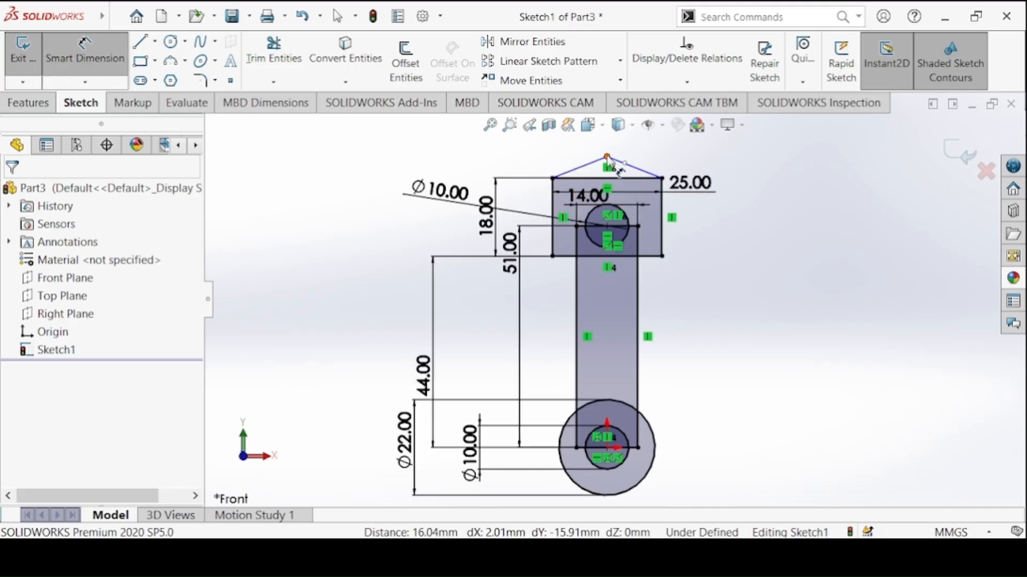
{"action": "left_click", "coordinate": [607, 157]}
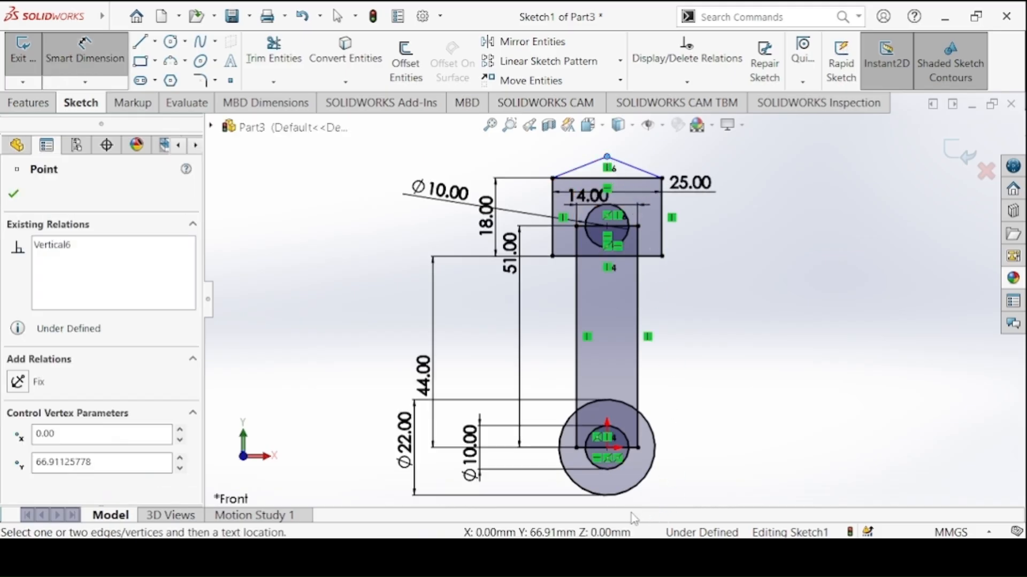
{"action": "left_click", "coordinate": [633, 492]}
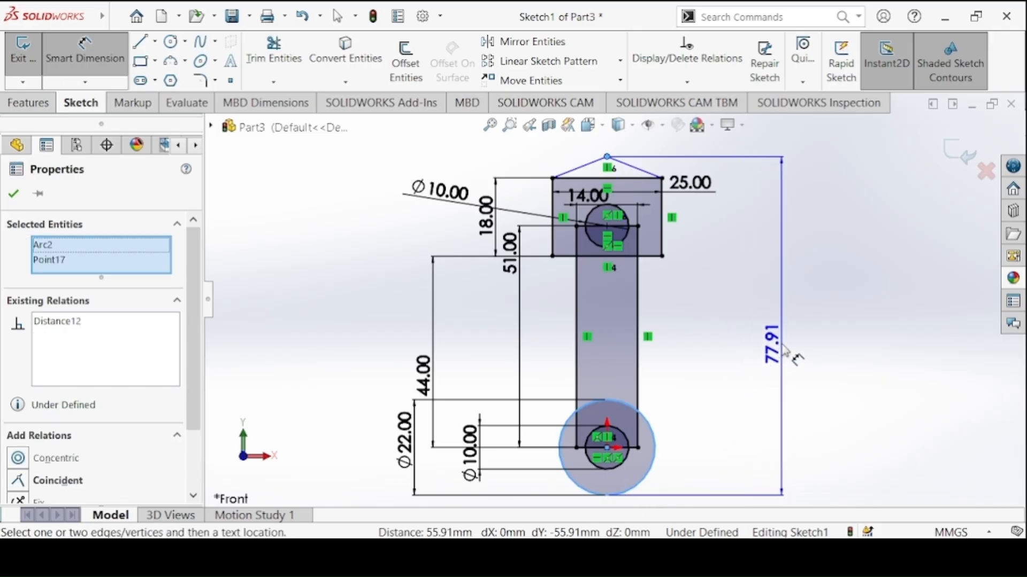
{"action": "left_click", "coordinate": [781, 343]}
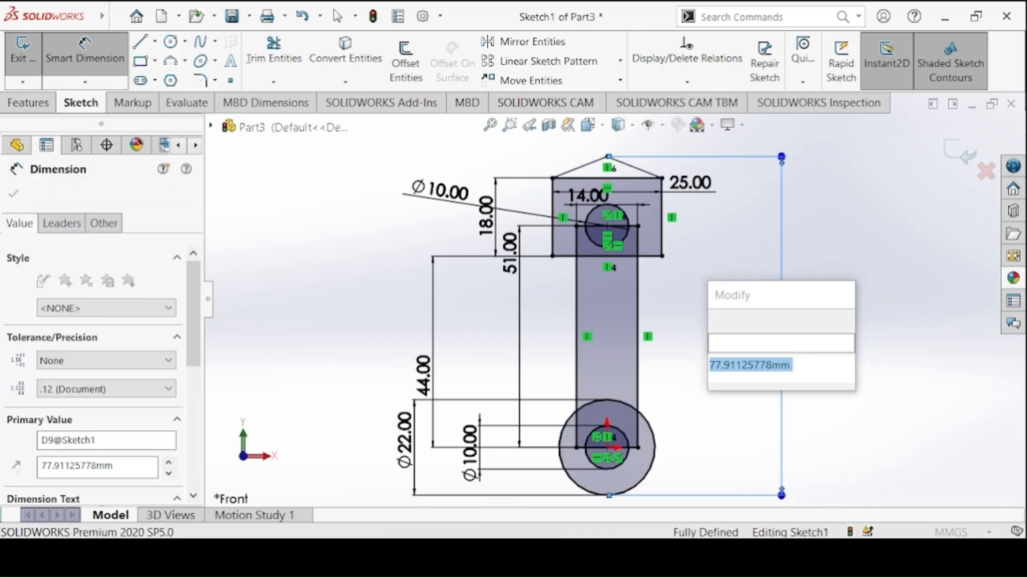
{"action": "type", "text": "71"}
{"action": "key", "text": "Return"}
{"action": "left_click", "coordinate": [796, 302]}
{"action": "type", "text": "75"}
{"action": "key", "text": "Return"}
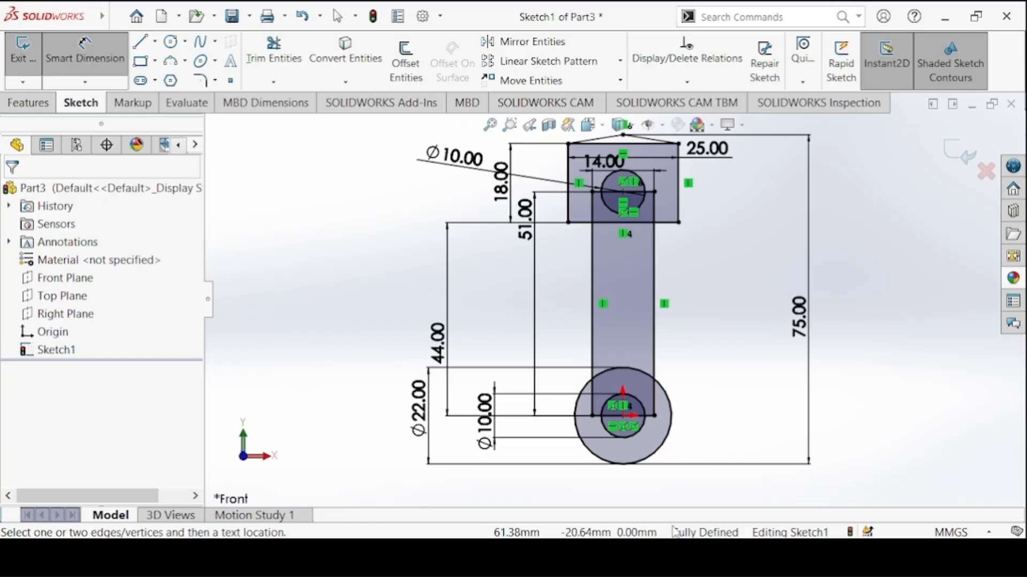
Begin a boss extrusion of the link sketch and select the regions of the lower ring around its hole as contours
{"action": "left_click", "coordinate": [29, 103]}
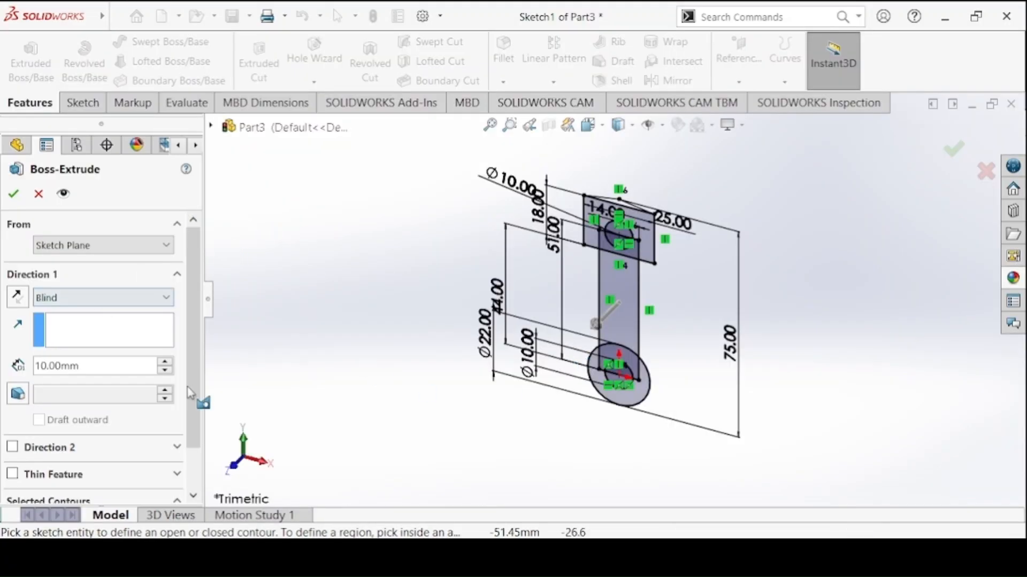
{"action": "left_click_drag", "start_coordinate": [189, 306], "coordinate": [191, 346]}
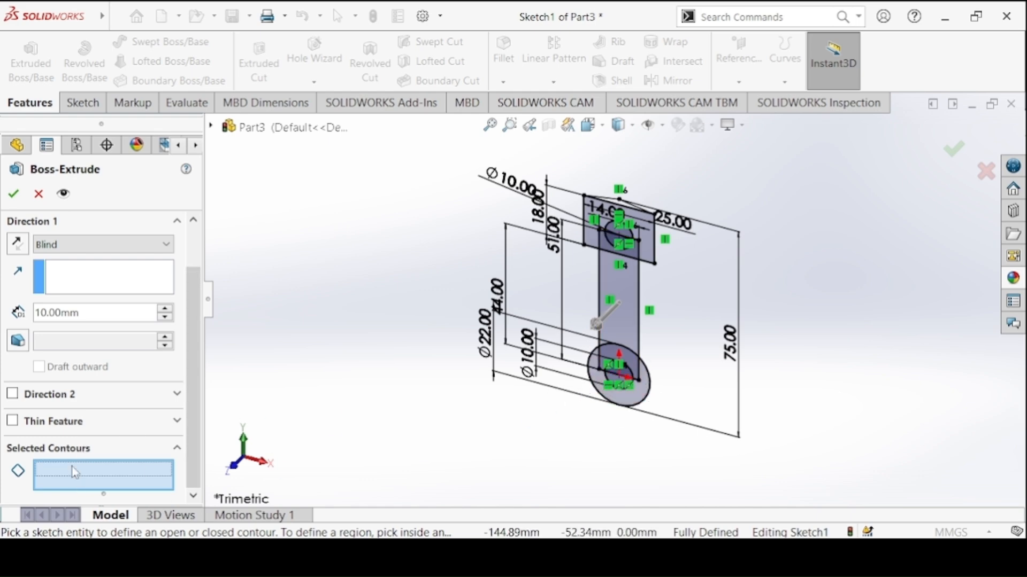
{"action": "left_click", "coordinate": [643, 397]}
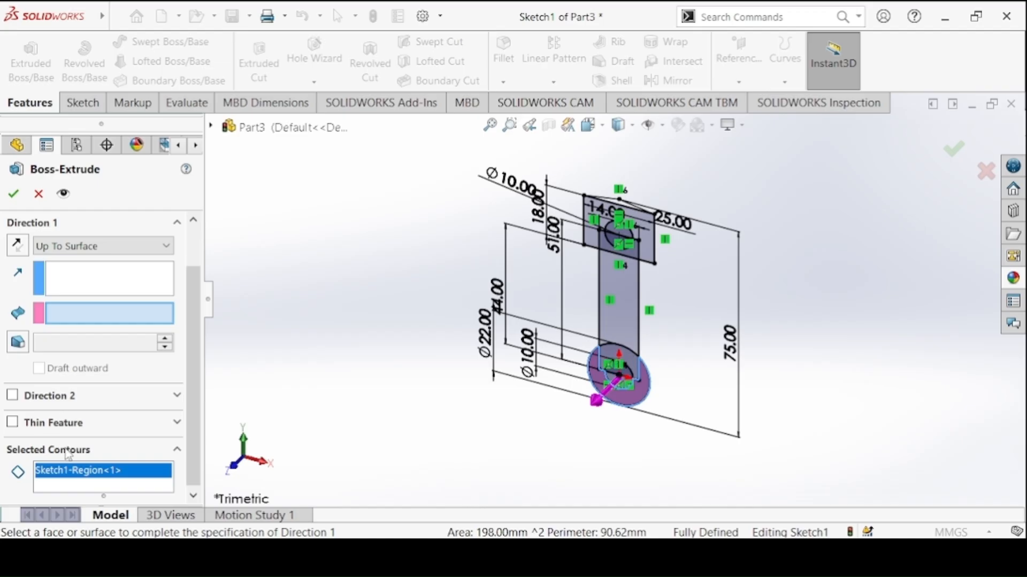
{"action": "scroll", "coordinate": [842, 276], "scroll_direction": "up", "scroll_amount": 1}
{"action": "scroll", "coordinate": [526, 253], "scroll_direction": "down", "scroll_amount": 5}
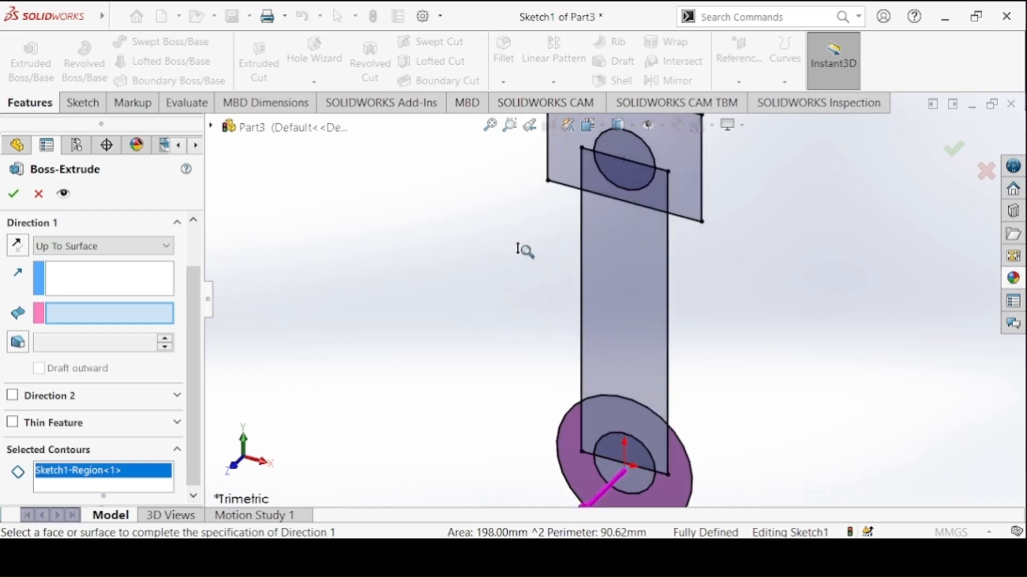
{"action": "left_click", "coordinate": [603, 405]}
{"action": "scroll", "coordinate": [615, 382], "scroll_direction": "up", "scroll_amount": 3}
{"action": "left_click", "coordinate": [619, 372]}
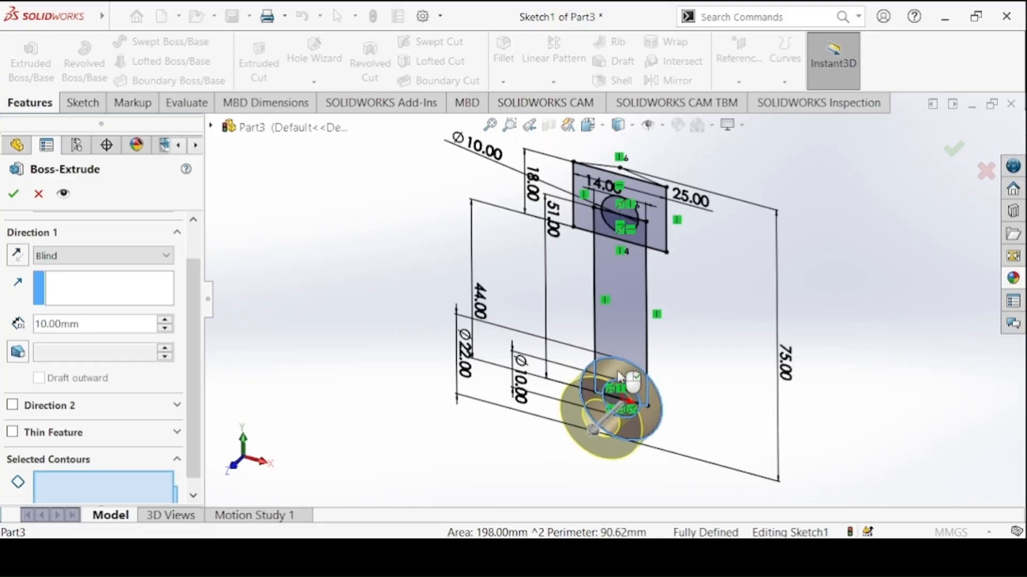
Add the link's shank, head and peaked top regions to the extrusion contours, leaving the upper circle open as a hole
{"action": "left_click", "coordinate": [618, 320]}
{"action": "left_click", "coordinate": [662, 243]}
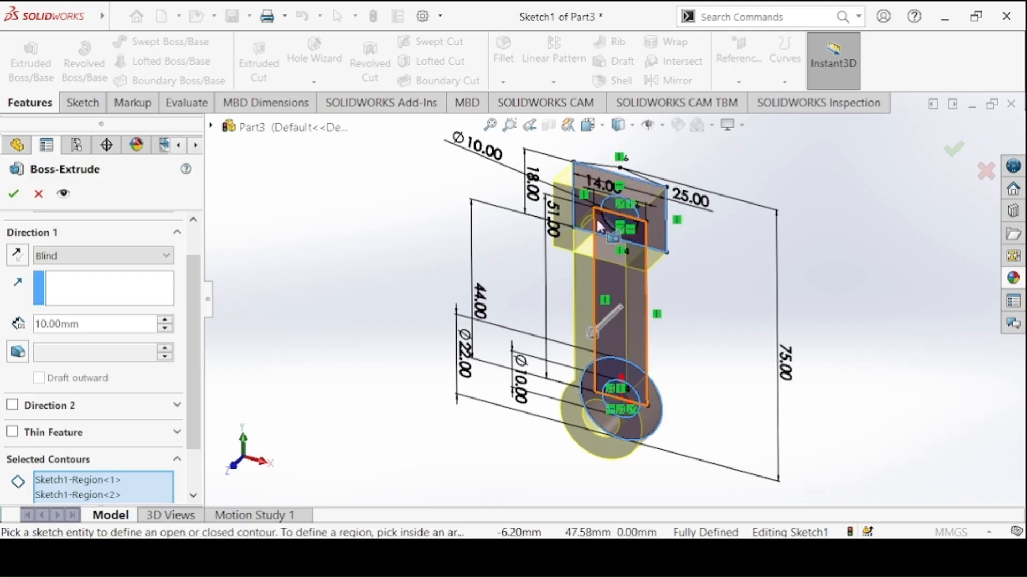
{"action": "scroll", "coordinate": [595, 217], "scroll_direction": "down", "scroll_amount": 6}
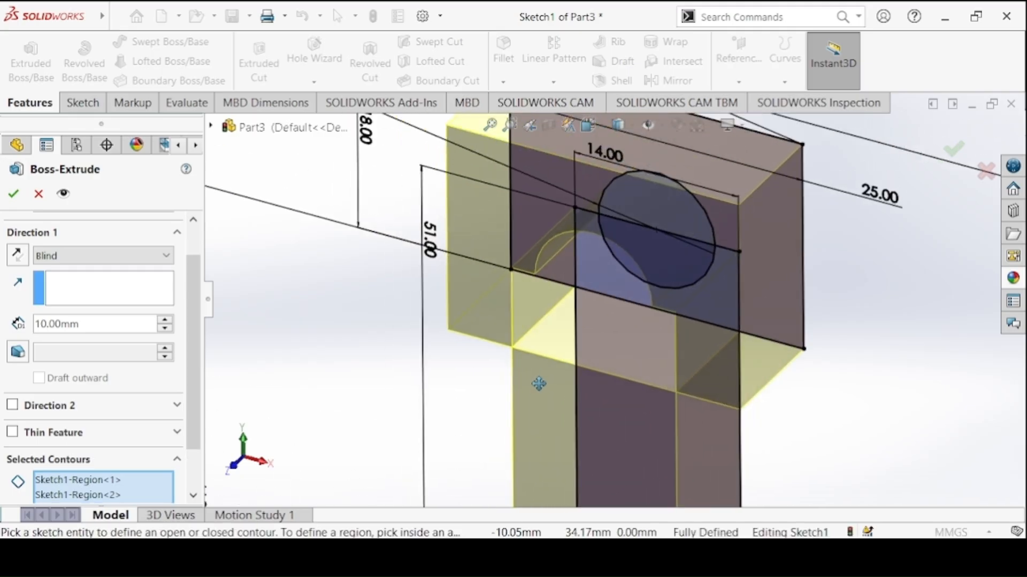
{"action": "middle_click_drag", "start_coordinate": [539, 384], "coordinate": [539, 396], "text": "ctrl"}
{"action": "left_click", "coordinate": [711, 299]}
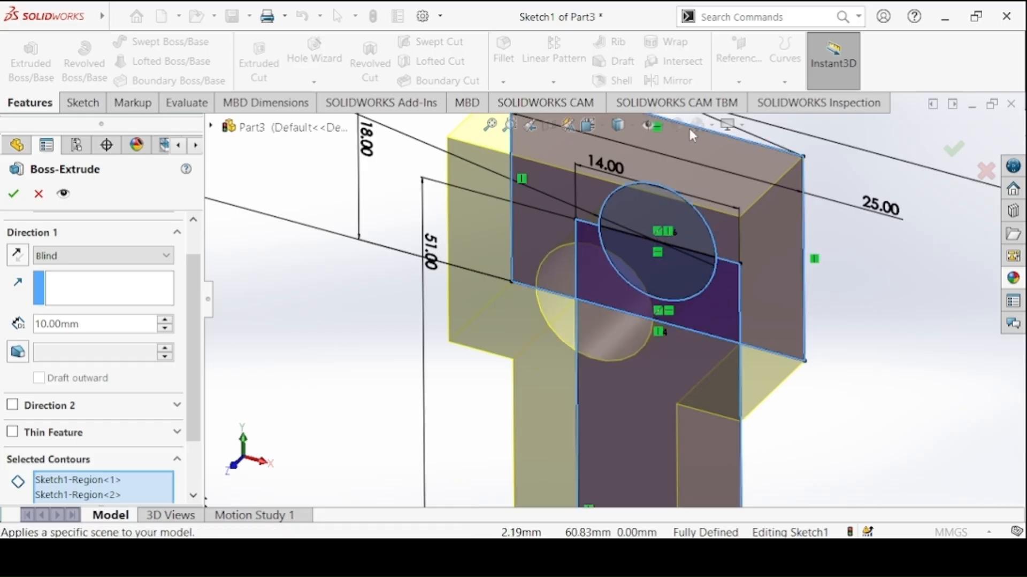
{"action": "middle_click_drag", "start_coordinate": [685, 133], "coordinate": [663, 218], "text": "shift"}
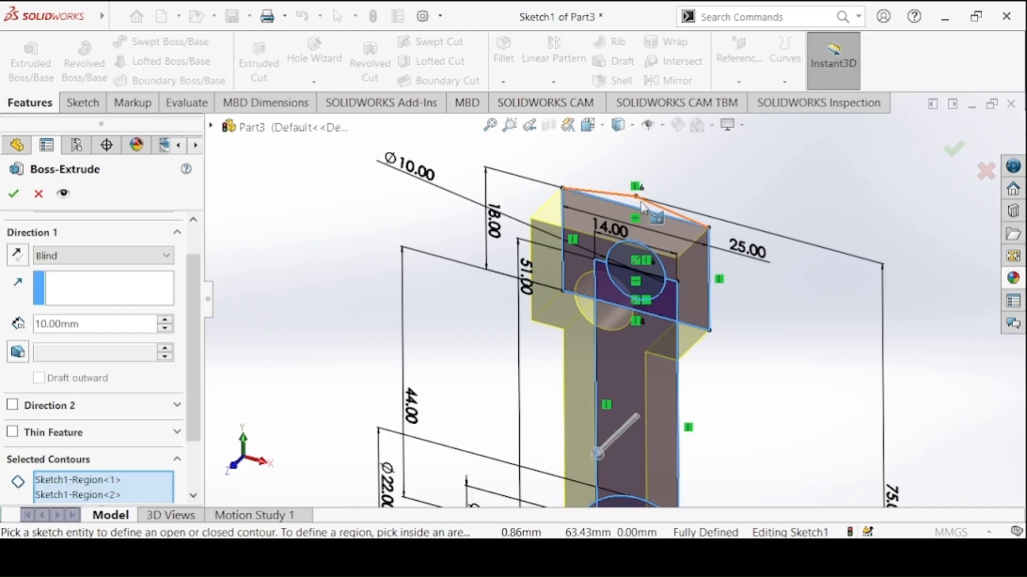
{"action": "left_click", "coordinate": [642, 206]}
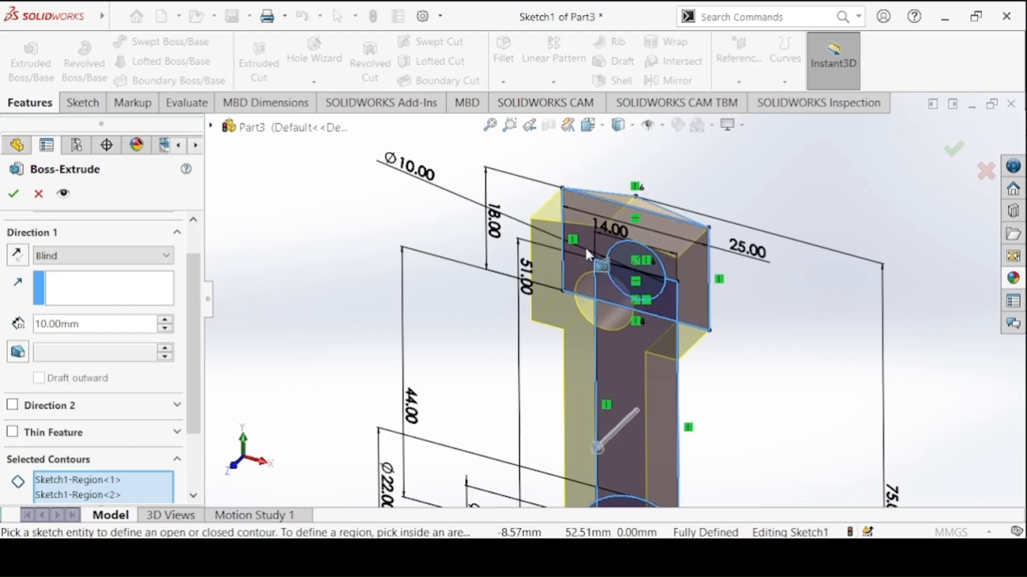
{"action": "middle_click_drag", "start_coordinate": [561, 312], "coordinate": [568, 321], "text": "shift"}
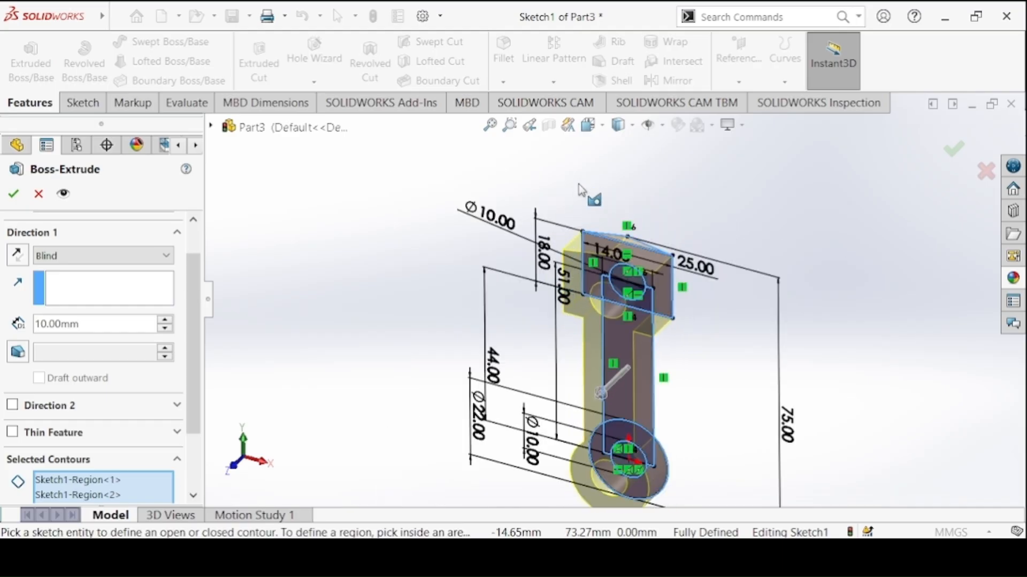
{"action": "middle_click_drag", "start_coordinate": [572, 248], "coordinate": [608, 178], "text": "ctrl"}
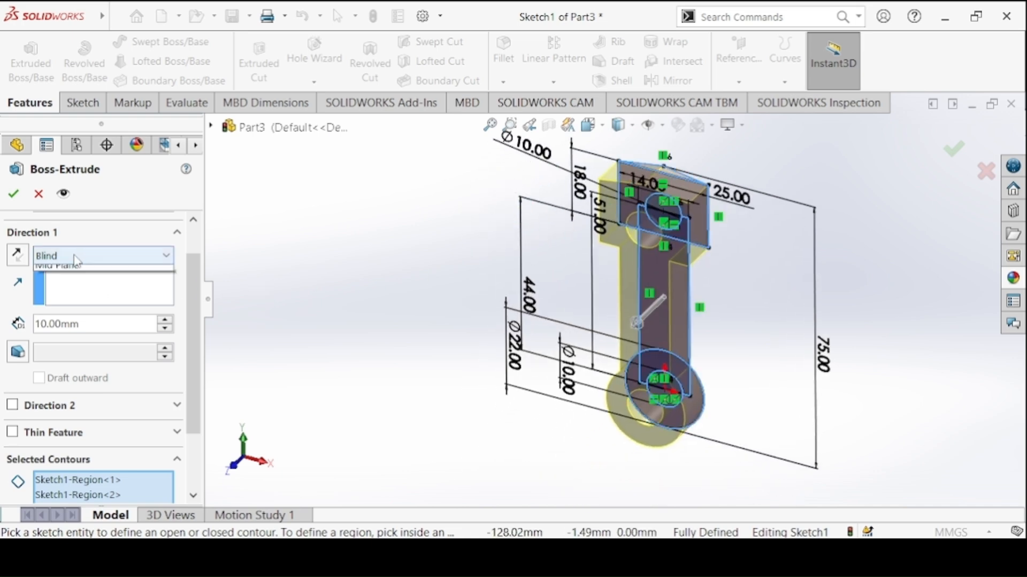
Extrude the selected link regions 10 mm with the Mid Plane end condition
{"action": "left_click", "coordinate": [80, 256]}
{"action": "left_click", "coordinate": [116, 336]}
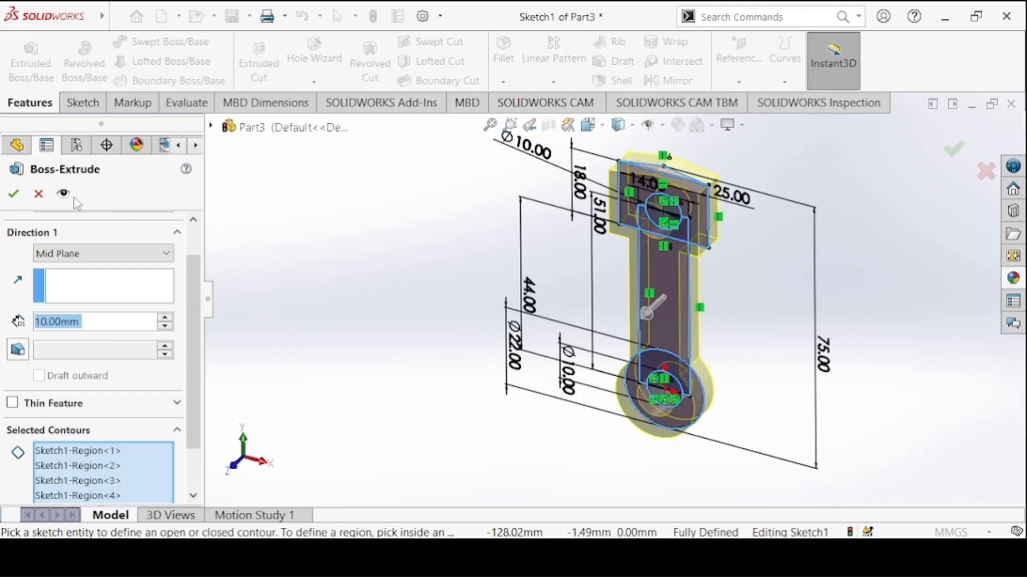
{"action": "left_click", "coordinate": [6, 193]}
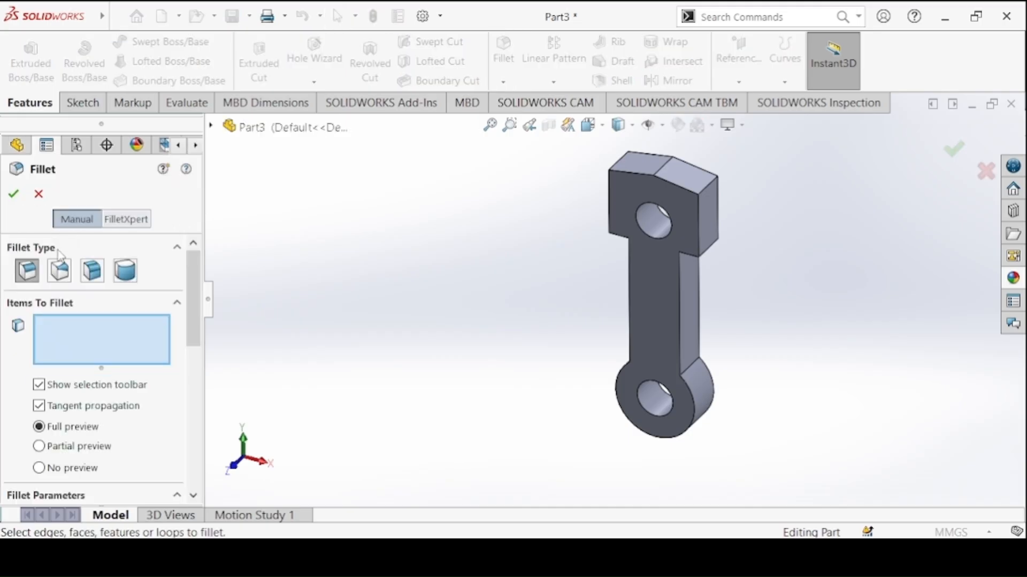
Set a 20 mm fillet radius and select the four edges where the shank meets the head and the lower ring
{"action": "scroll", "coordinate": [97, 374], "scroll_direction": "down", "scroll_amount": 3}
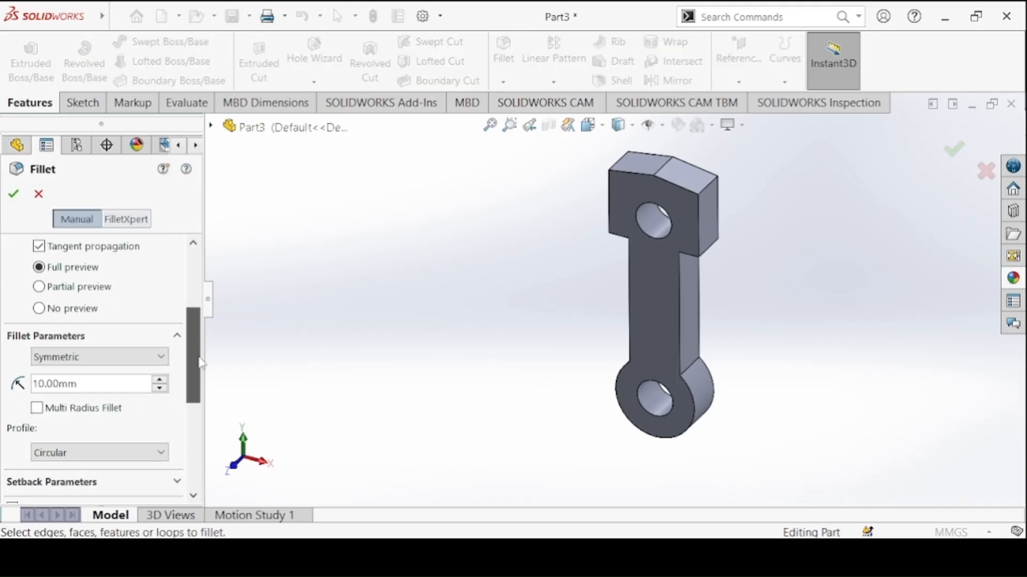
{"action": "left_click", "coordinate": [97, 384]}
{"action": "type", "text": "20"}
{"action": "key", "text": "Return"}
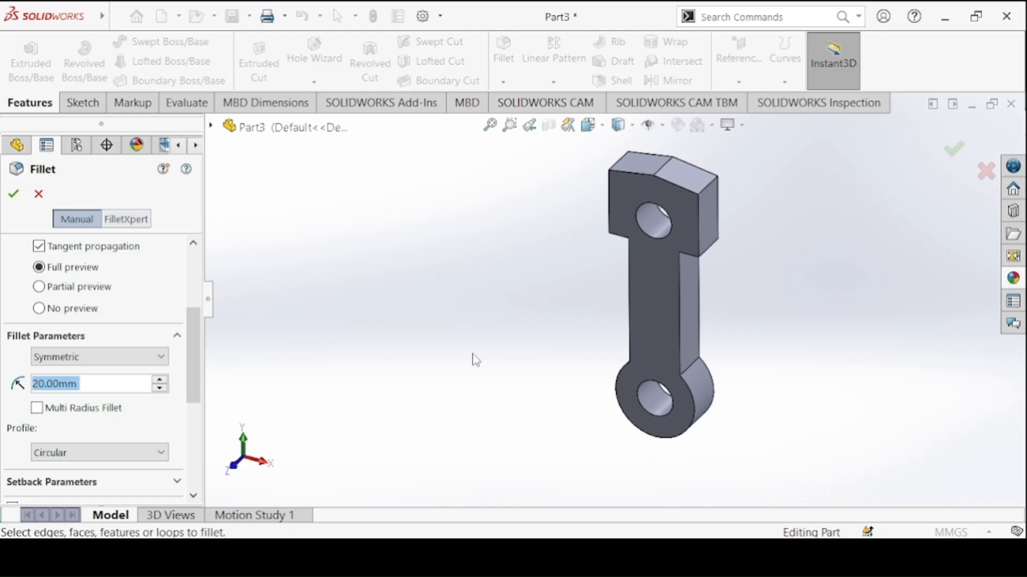
{"action": "left_click", "coordinate": [692, 366]}
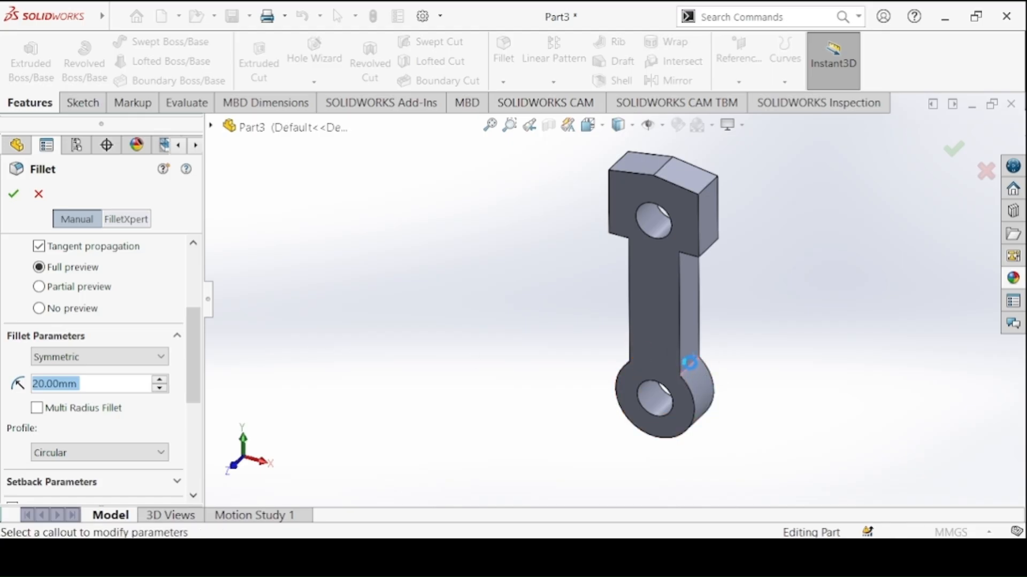
{"action": "middle_click_drag", "start_coordinate": [702, 268], "coordinate": [652, 188]}
{"action": "left_click", "coordinate": [636, 224]}
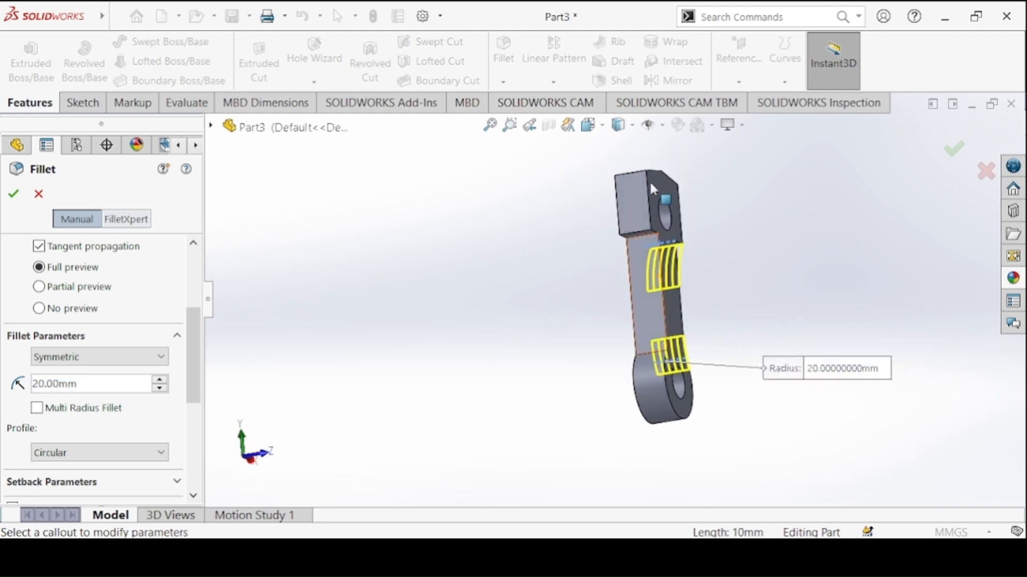
{"action": "left_click", "coordinate": [643, 235]}
{"action": "left_click", "coordinate": [642, 353]}
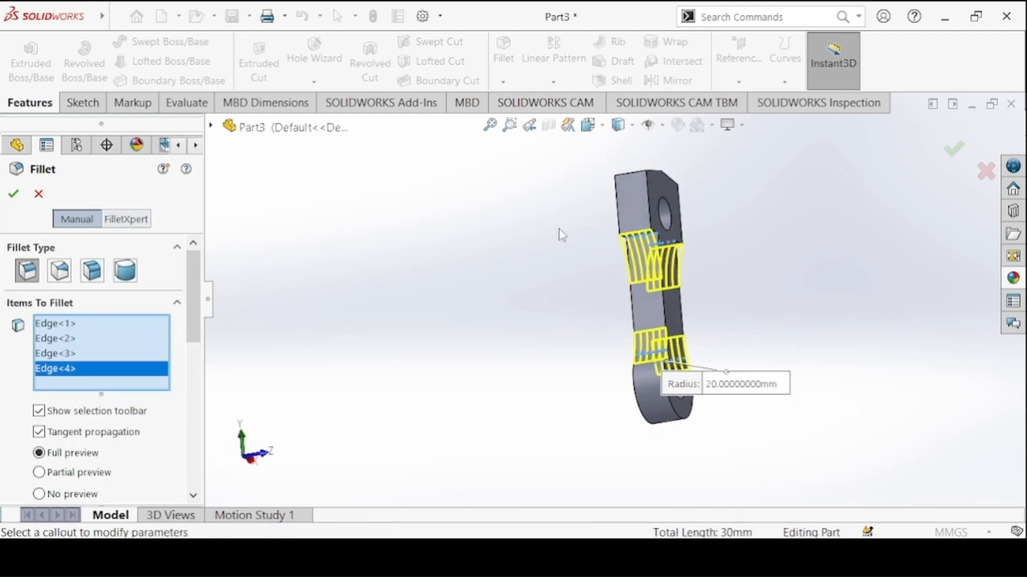
Add the peak edge on top of the link's head to the 20 mm fillet and complete the fillet
{"action": "middle_click_drag", "start_coordinate": [561, 235], "coordinate": [504, 332]}
{"action": "left_click", "coordinate": [674, 220]}
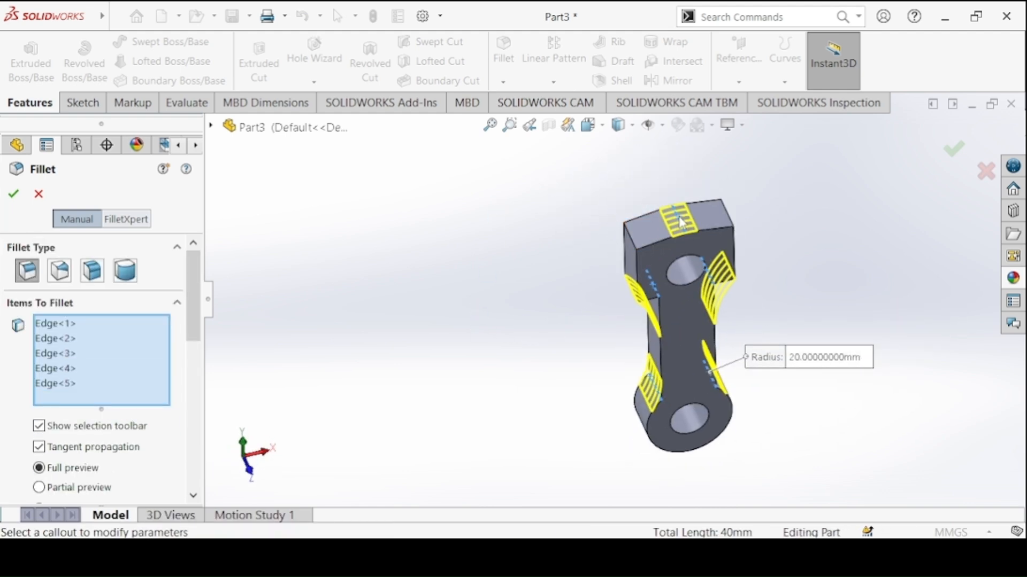
{"action": "left_click", "coordinate": [12, 199]}
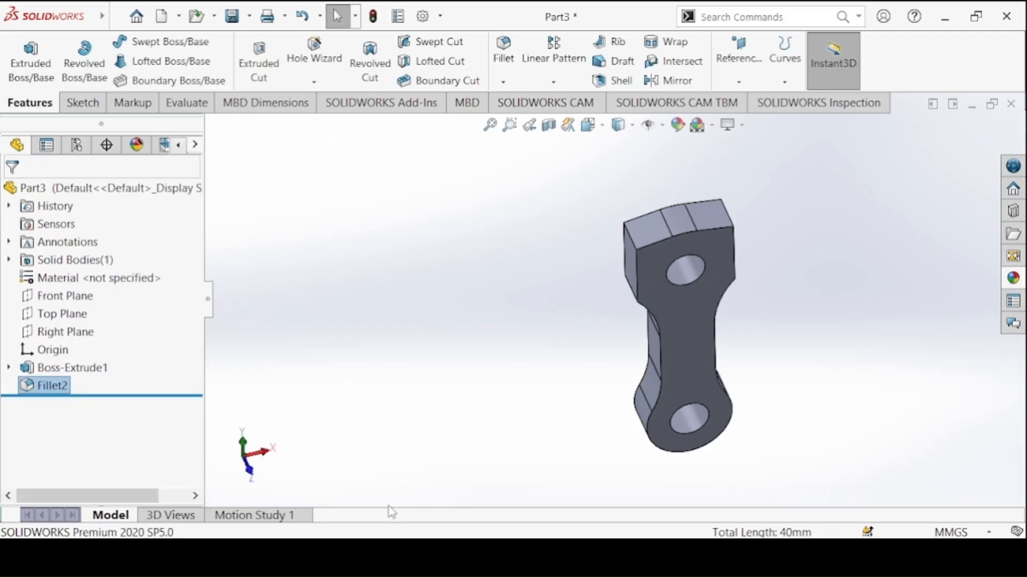
Check the thickness in the Connecting Link drawing and set the link's mid-plane extrusion depth to 5 mm
{"action": "key", "text": "alt+Tab"}
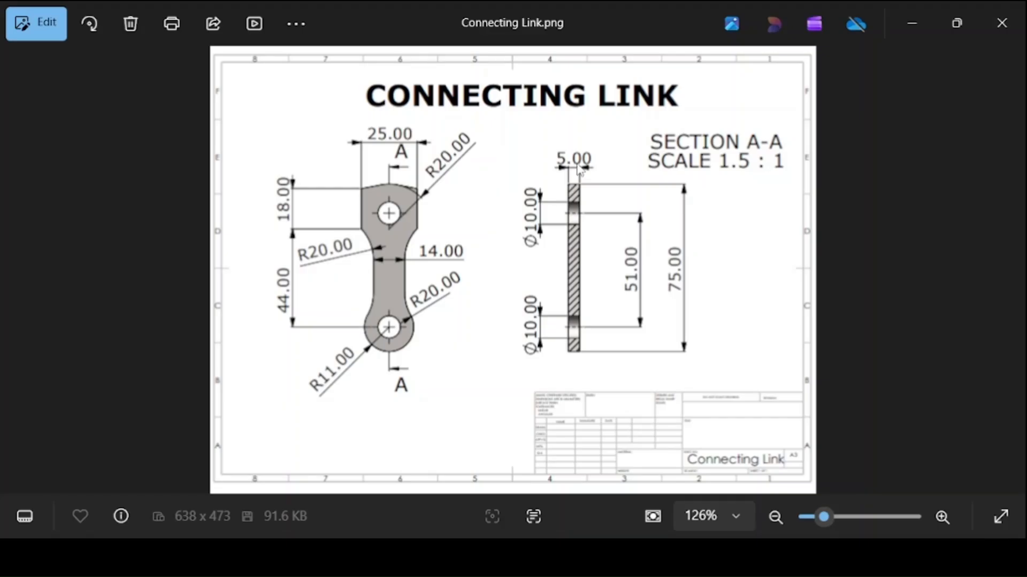
{"action": "key", "text": "alt+Tab"}
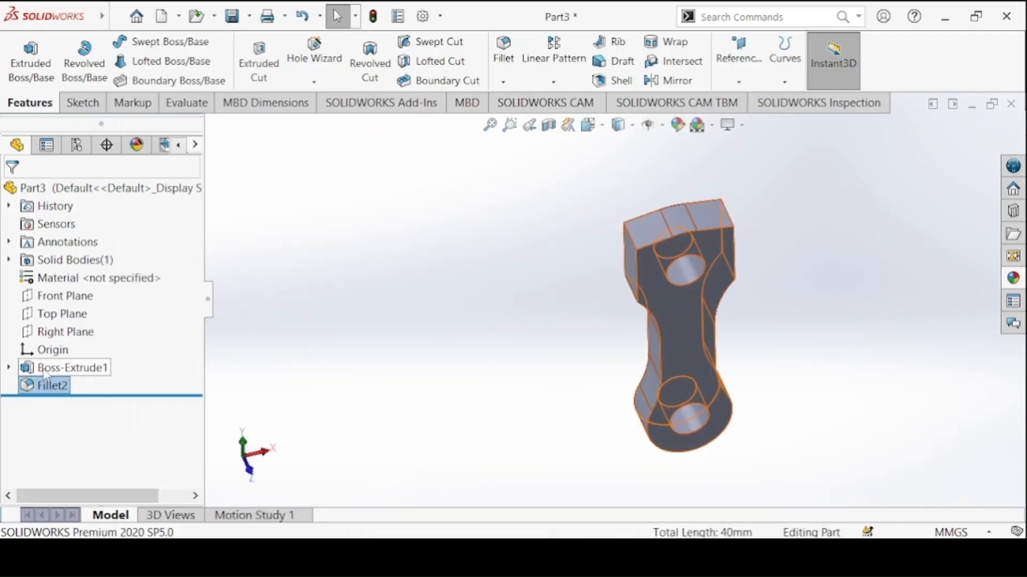
{"action": "left_click", "coordinate": [67, 368]}
{"action": "left_click", "coordinate": [79, 325]}
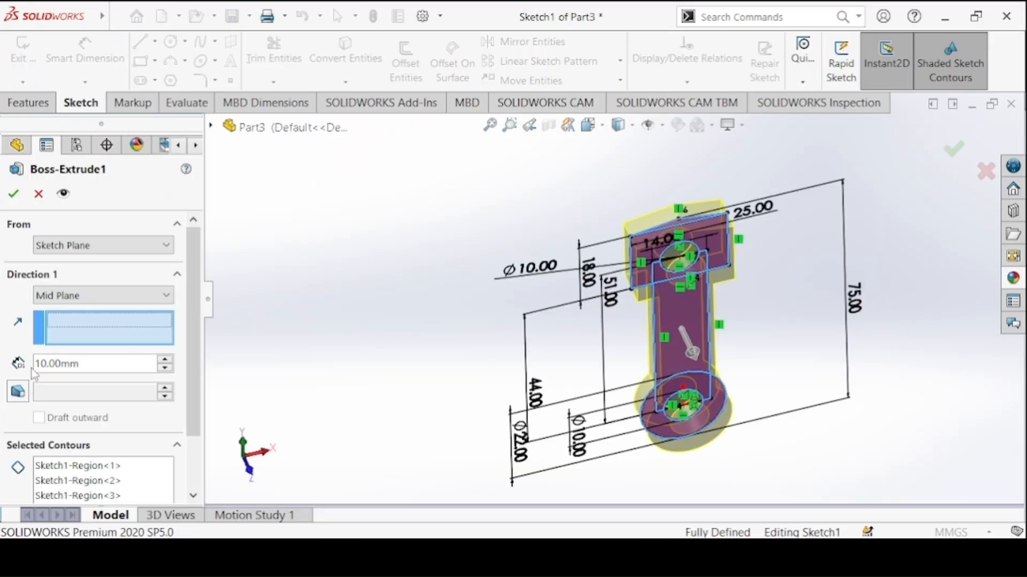
{"action": "left_click", "coordinate": [36, 364]}
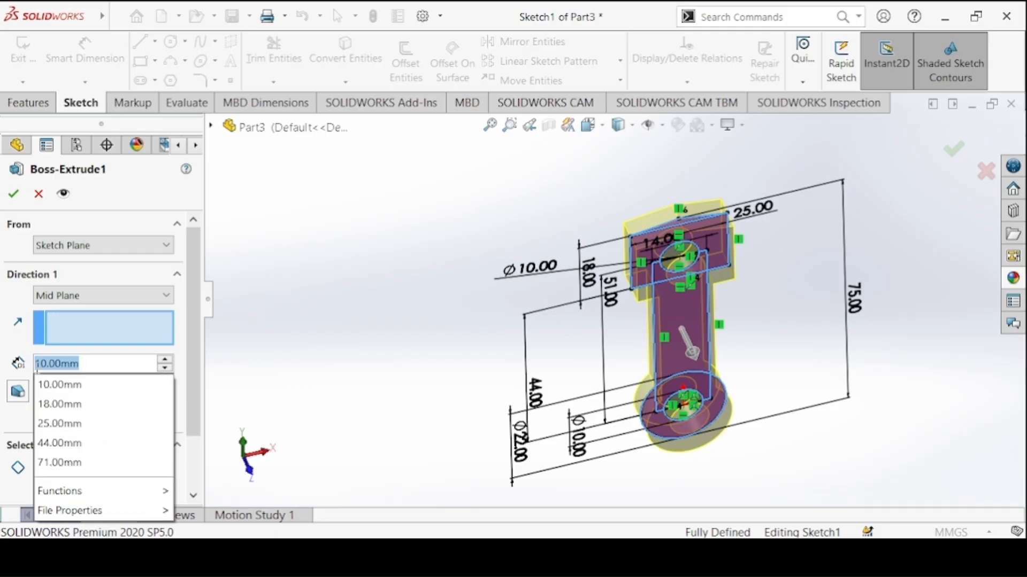
{"action": "type", "text": "5"}
{"action": "key", "text": "Return"}
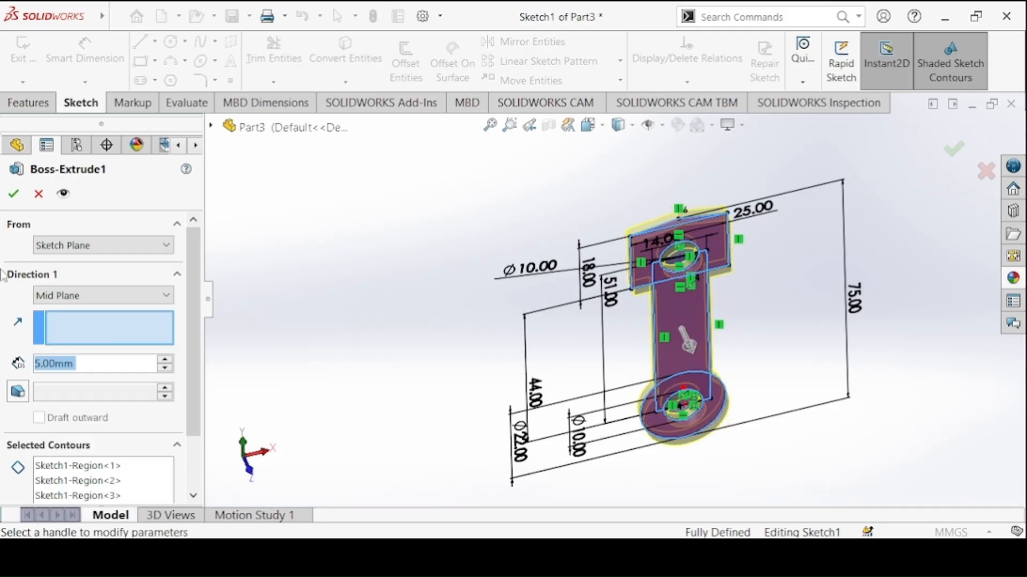
{"action": "left_click", "coordinate": [14, 193]}
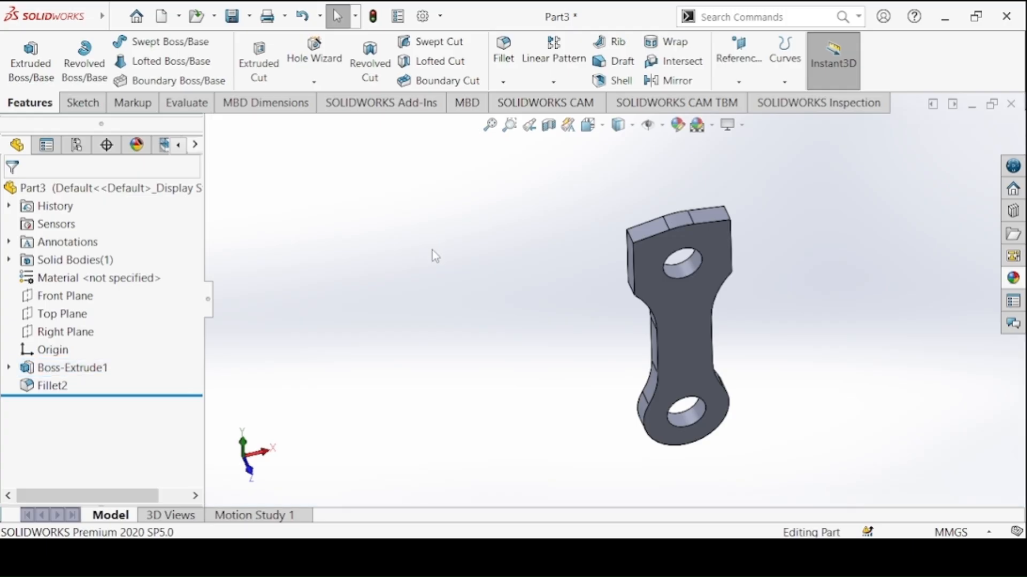
Show the link in isometric view and give the part a dark grey colour
{"action": "key", "text": "ctrl+8"}
{"action": "key", "text": "ctrl+7"}
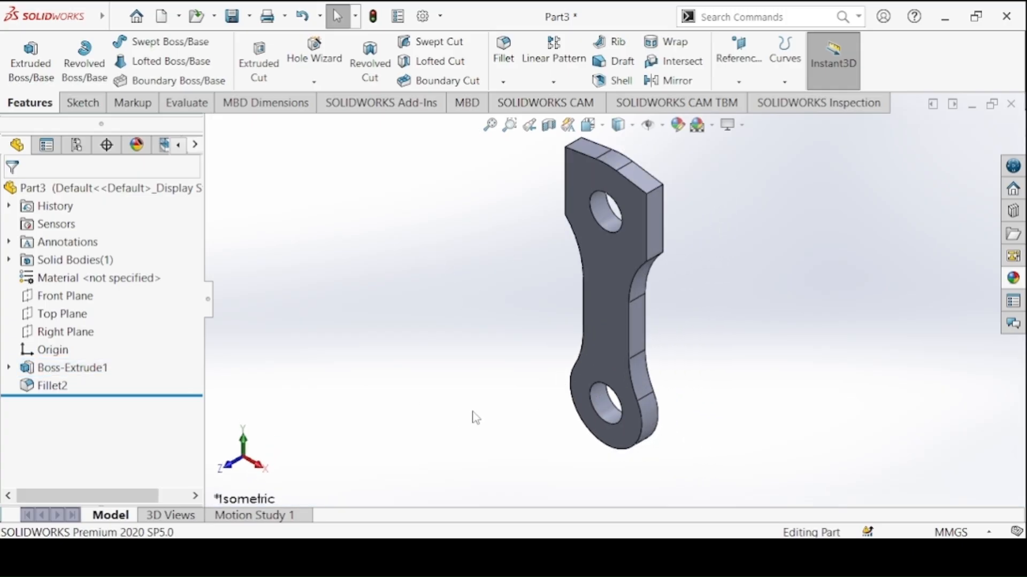
{"action": "left_click", "coordinate": [686, 132]}
{"action": "left_click_drag", "start_coordinate": [194, 332], "coordinate": [187, 392]}
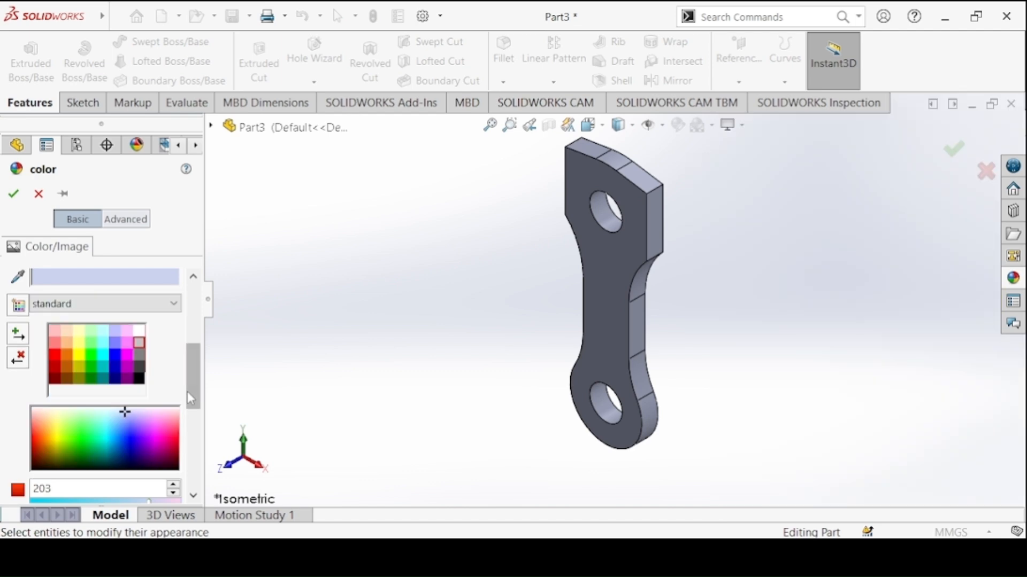
{"action": "left_click", "coordinate": [142, 364]}
{"action": "left_click", "coordinate": [13, 194]}
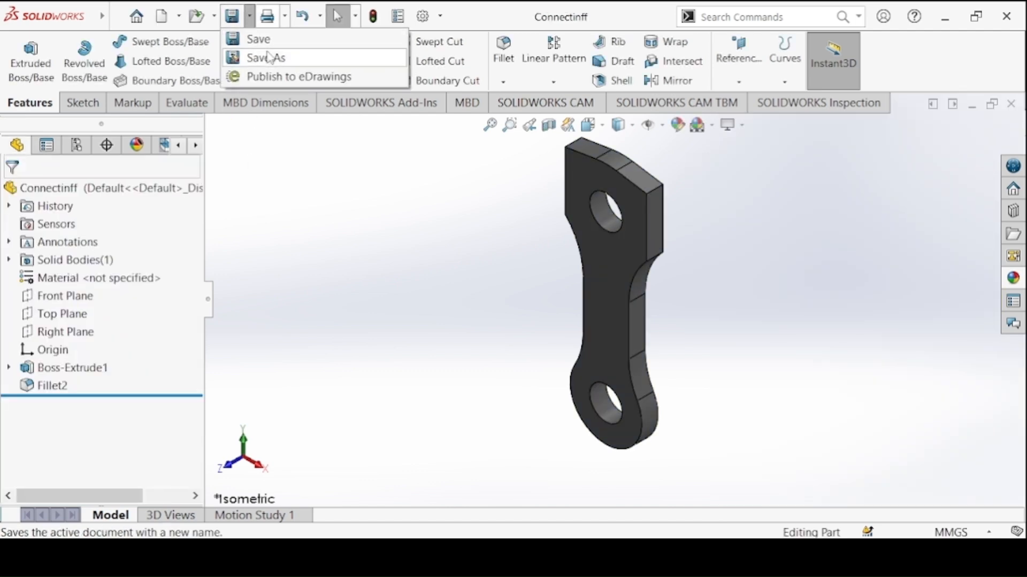
Save the part under the corrected name Connecting Link in the Crank Slider Mechanism folder
{"action": "left_click", "coordinate": [263, 55]}
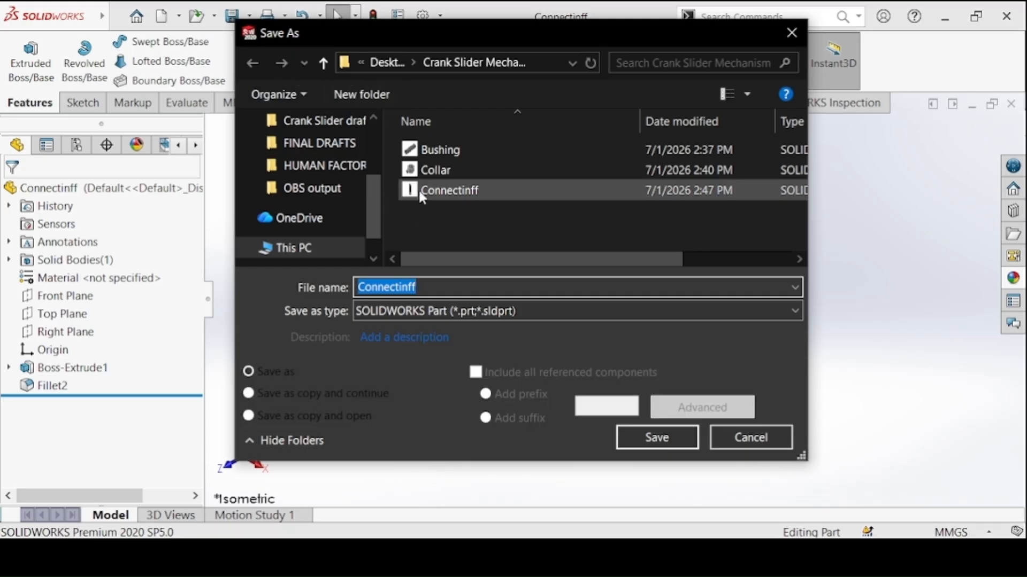
{"action": "left_click", "coordinate": [419, 190]}
{"action": "left_click", "coordinate": [441, 294]}
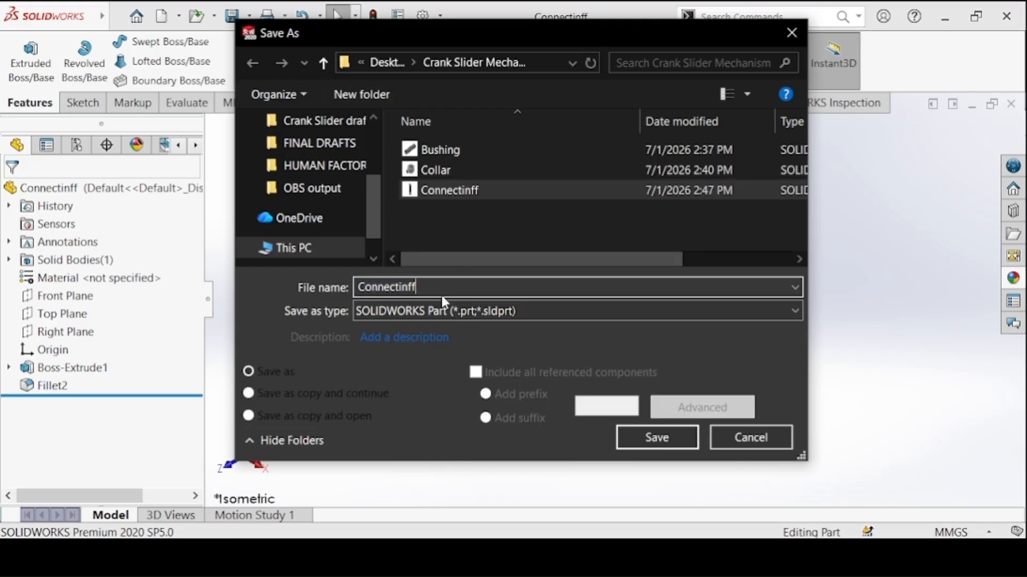
{"action": "key", "text": "BackSpace"}
{"action": "key", "text": "BackSpace"}
{"action": "type", "text": "g "}
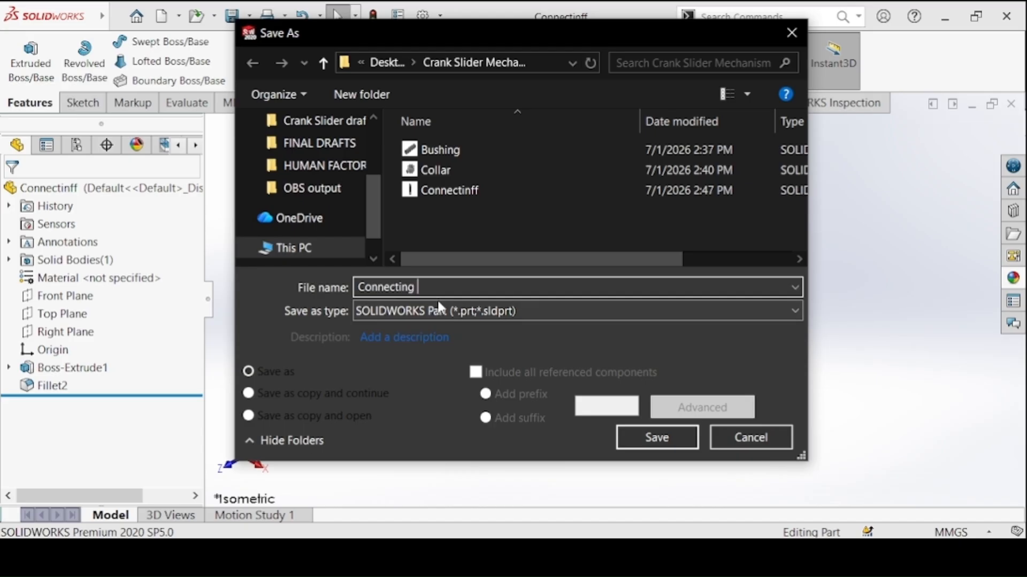
{"action": "type", "text": "Link"}
{"action": "left_click", "coordinate": [625, 444]}
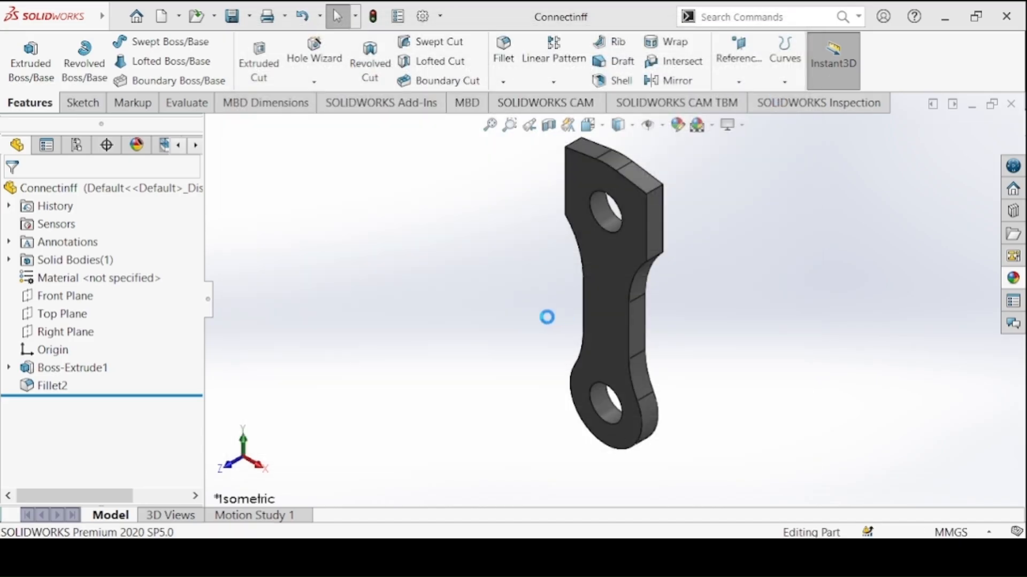
Create a new part document for the next component
{"action": "left_click", "coordinate": [160, 16]}
{"action": "left_click", "coordinate": [599, 423]}
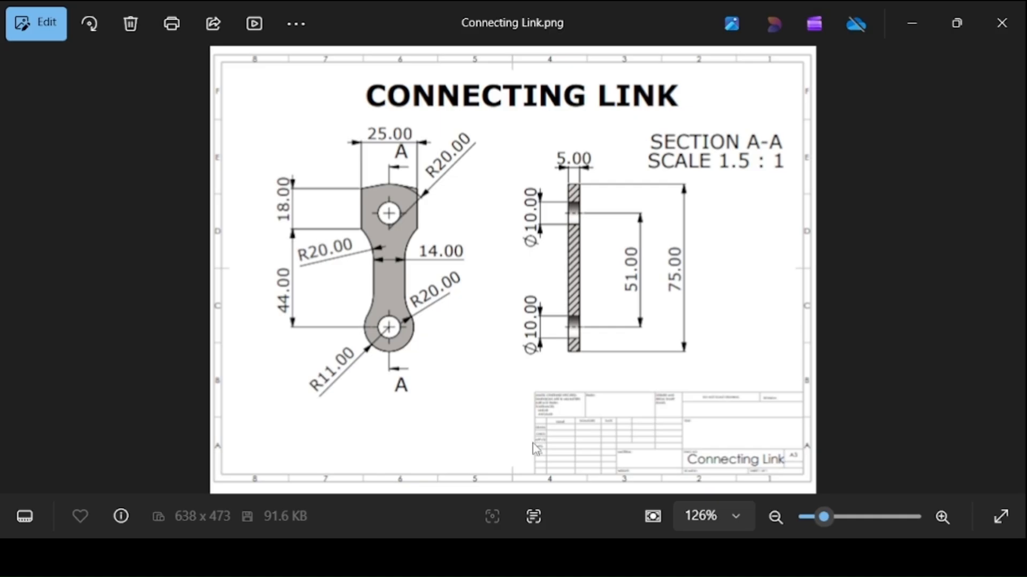
Bring up the Crank Disc drawing in the image viewer, then return to SOLIDWORKS and start a sketch on the Front Plane
{"action": "scroll", "coordinate": [556, 300], "scroll_direction": "down", "scroll_amount": 1}
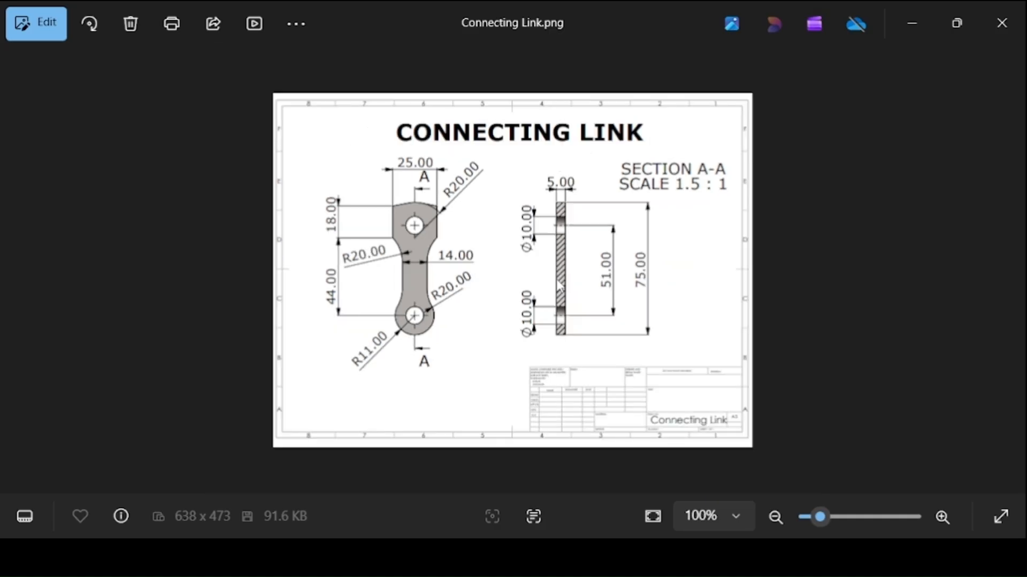
{"action": "key", "text": "Right"}
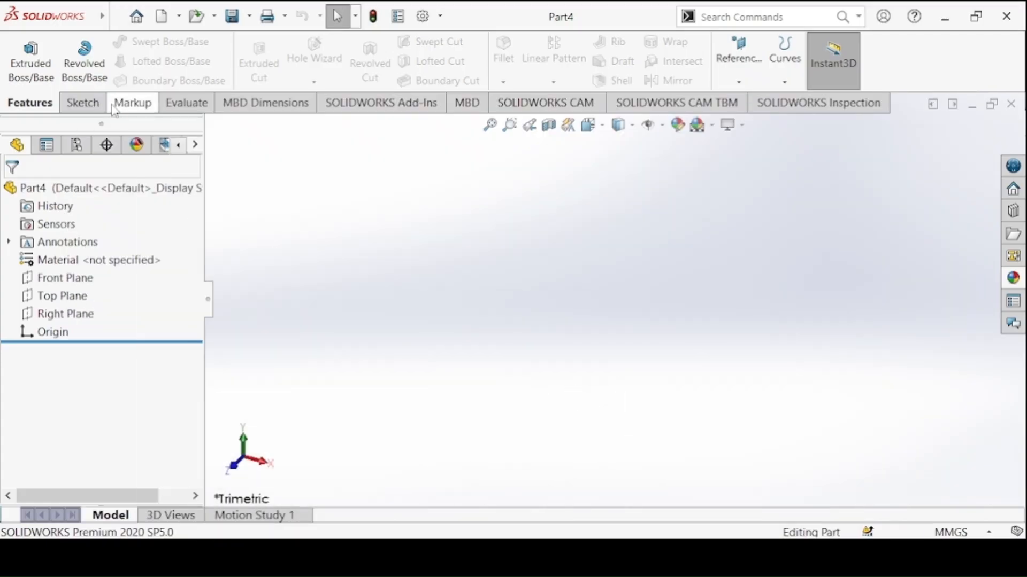
{"action": "left_click", "coordinate": [81, 102]}
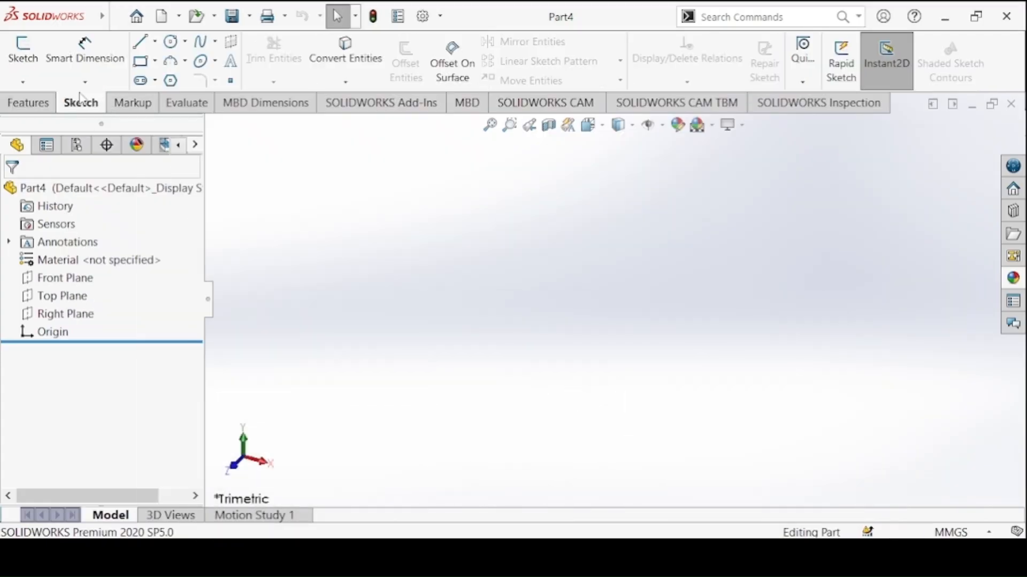
{"action": "left_click", "coordinate": [23, 54]}
{"action": "left_click", "coordinate": [447, 189]}
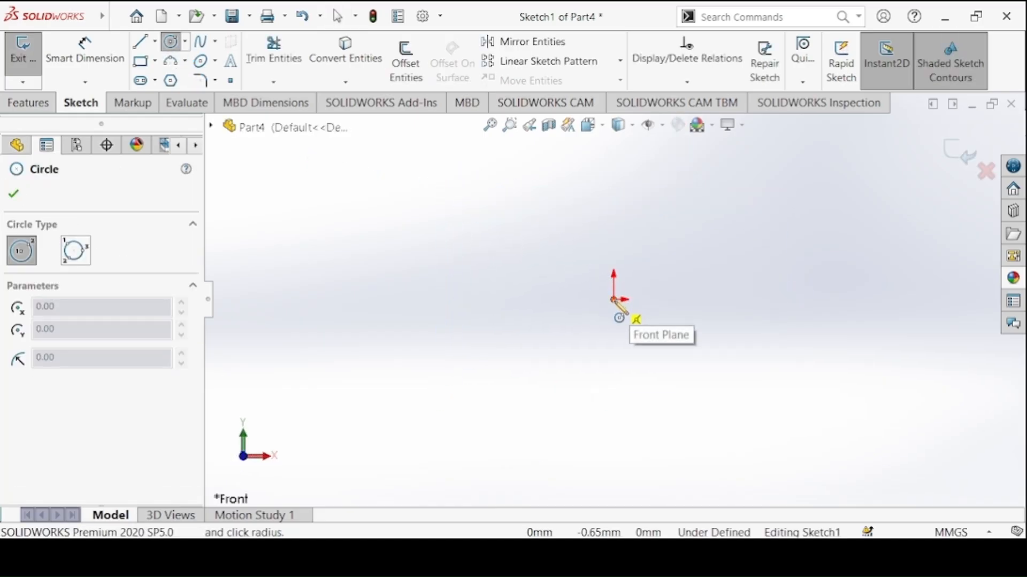
Sketch two concentric circles at the origin, the outer about 140 mm in diameter, and a small circle between them near the disc's upper edge
{"action": "left_click", "coordinate": [615, 299]}
{"action": "left_click", "coordinate": [542, 226]}
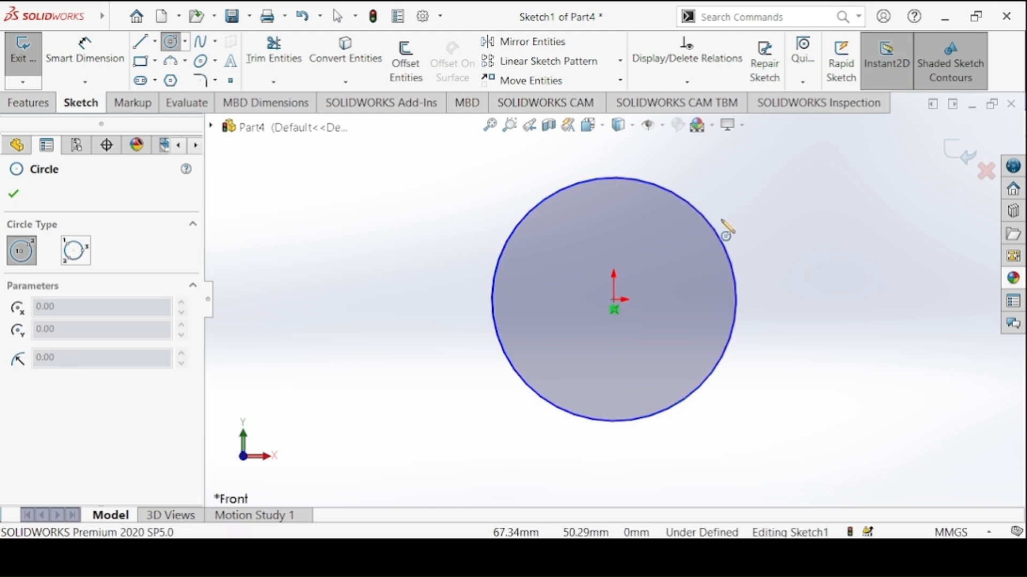
{"action": "left_click", "coordinate": [614, 300]}
{"action": "left_click", "coordinate": [613, 242]}
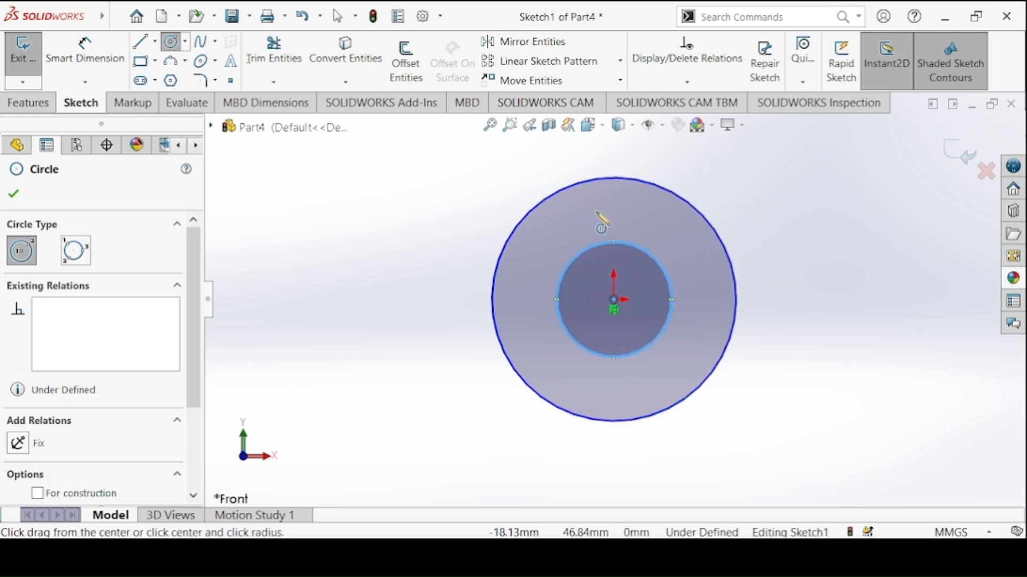
{"action": "left_click", "coordinate": [620, 198]}
{"action": "left_click", "coordinate": [609, 203]}
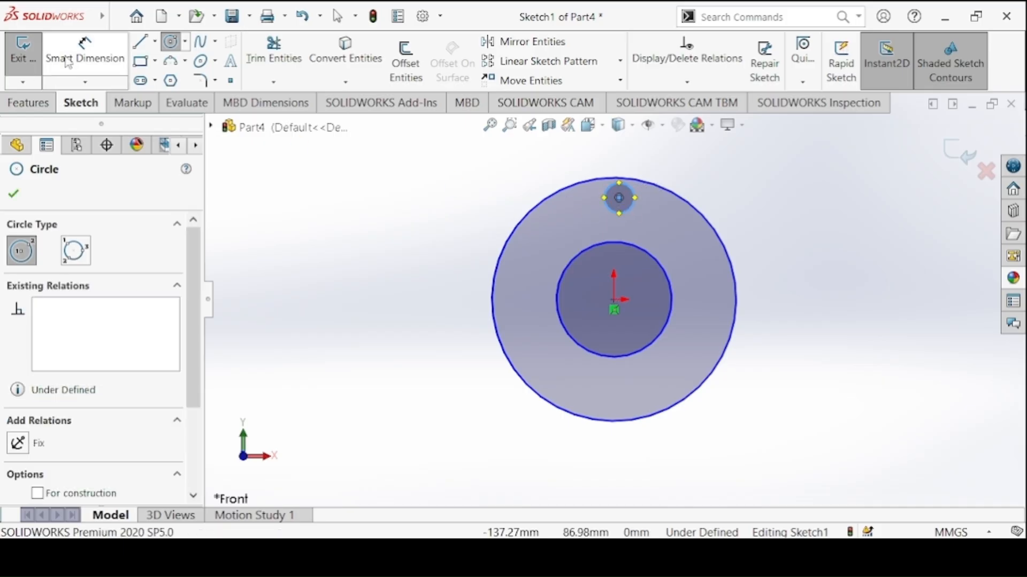
Check the diameters in the Crank Disc drawing and dimension the outer circle to 50 mm and the centre hole to 14 mm
{"action": "left_click", "coordinate": [85, 54]}
{"action": "key", "text": "alt+Tab"}
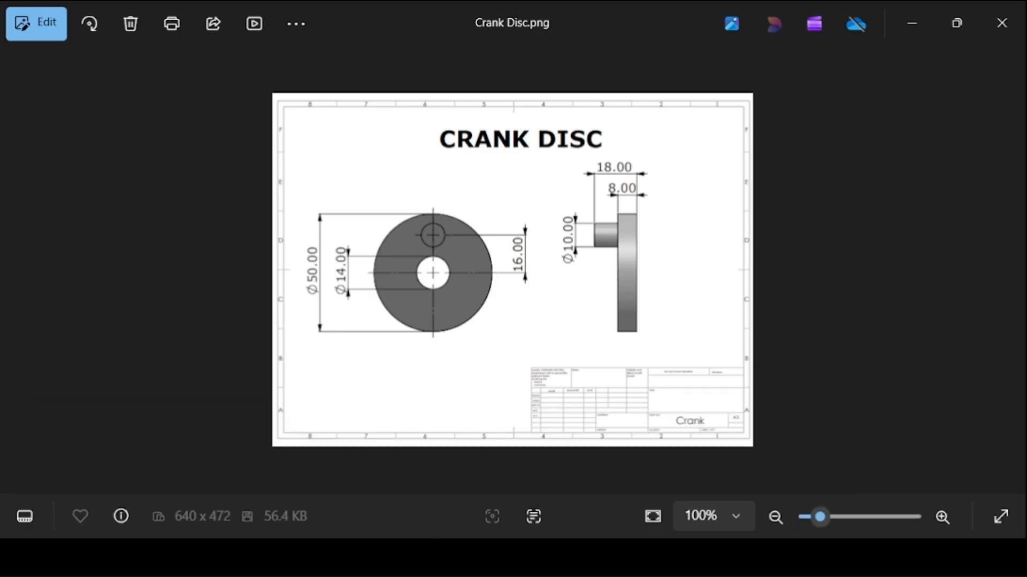
{"action": "left_click", "coordinate": [551, 556]}
{"action": "left_click", "coordinate": [534, 219]}
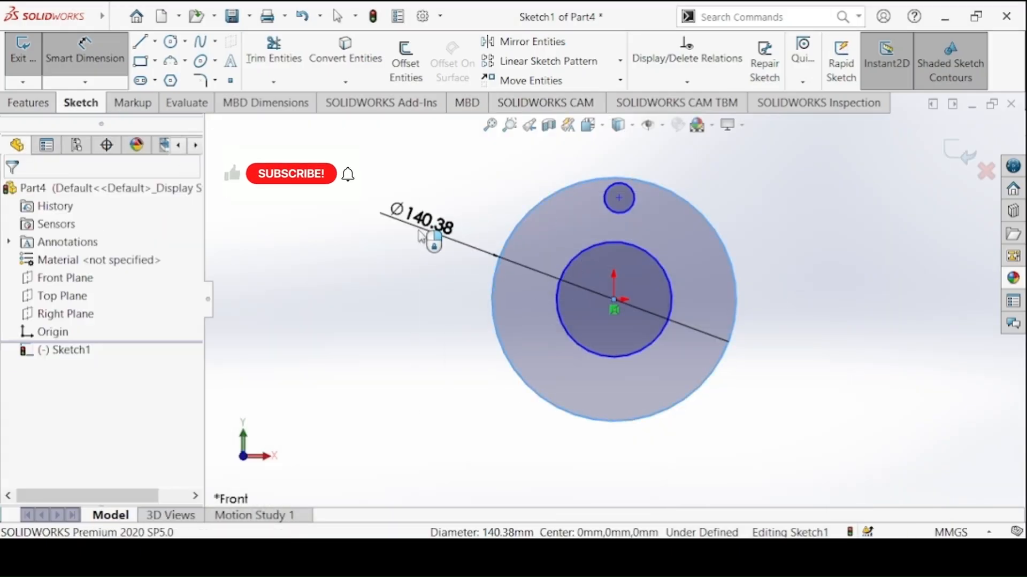
{"action": "left_click", "coordinate": [433, 246]}
{"action": "type", "text": "50"}
{"action": "left_click", "coordinate": [576, 259]}
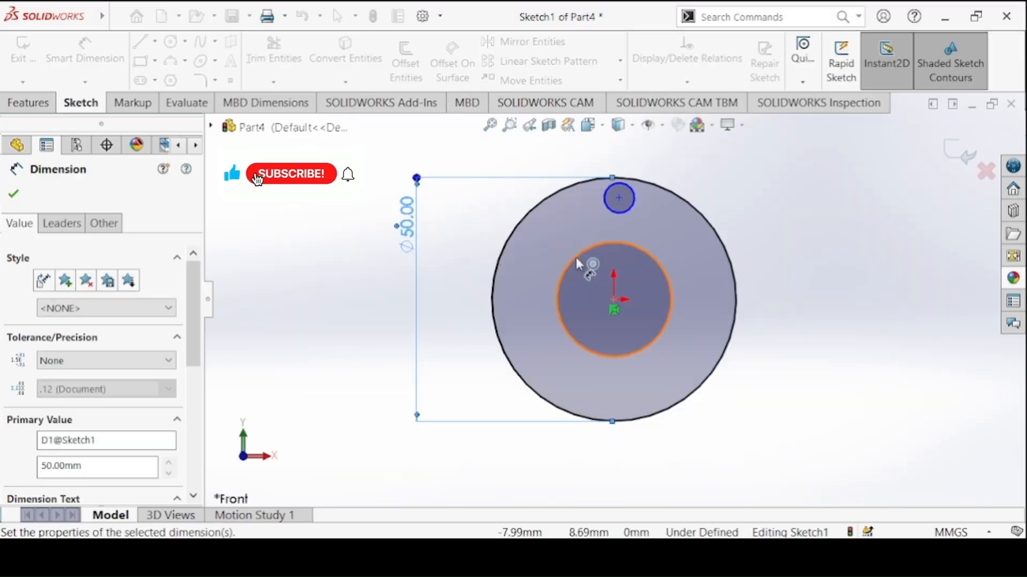
{"action": "left_click", "coordinate": [316, 303]}
{"action": "type", "text": "14"}
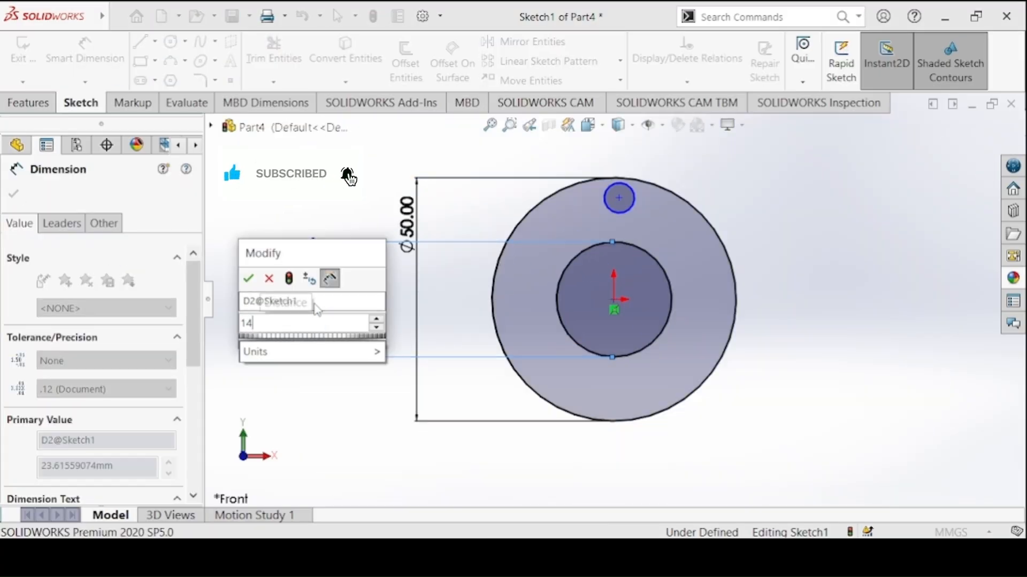
{"action": "key", "text": "Return"}
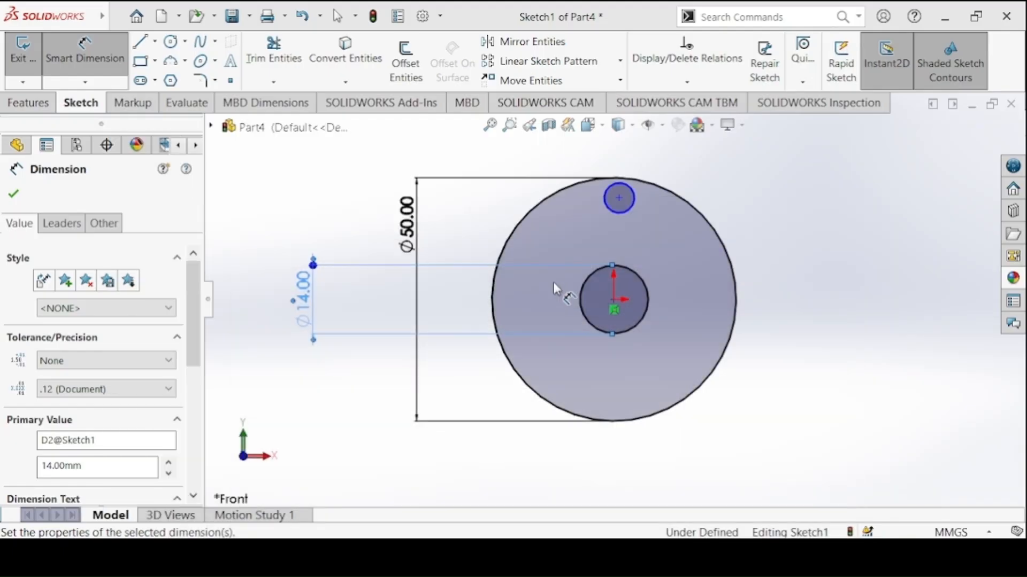
Dimension the small circle to 10 mm diameter and set its centre 16 mm above the origin
{"action": "left_click", "coordinate": [618, 199]}
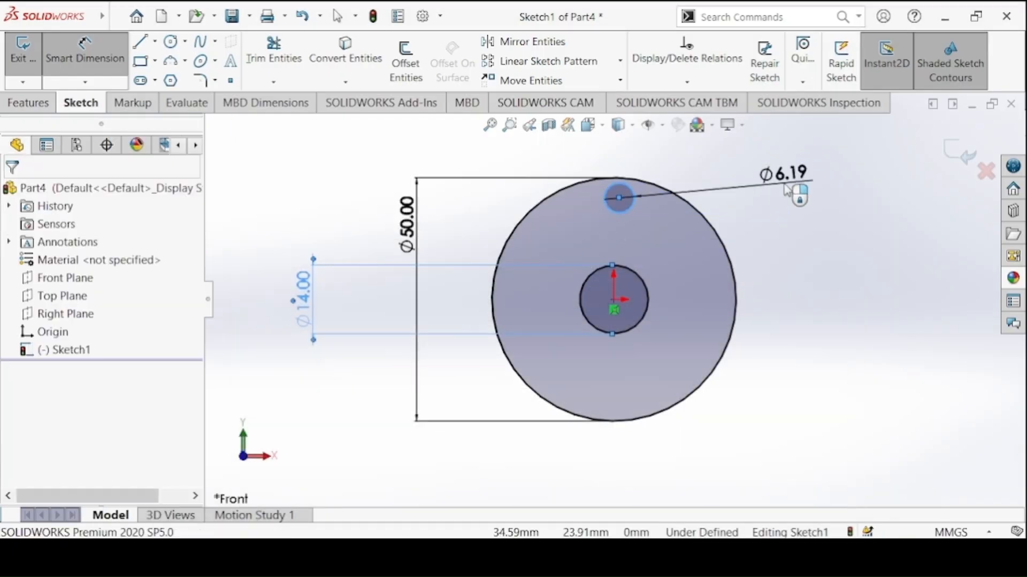
{"action": "left_click", "coordinate": [784, 184]}
{"action": "type", "text": "10"}
{"action": "key", "text": "Return"}
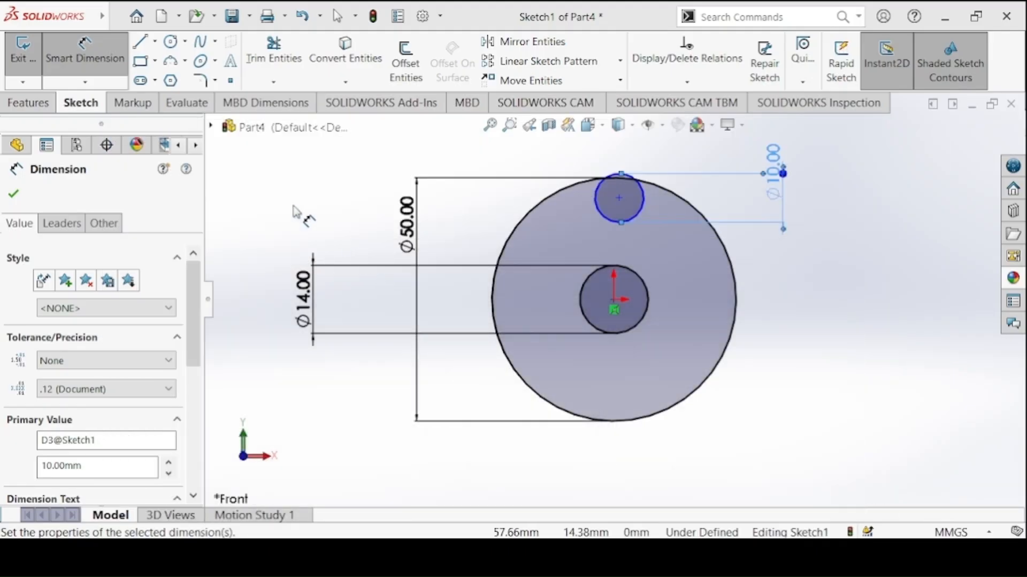
{"action": "left_click", "coordinate": [619, 197]}
{"action": "left_click", "coordinate": [614, 301]}
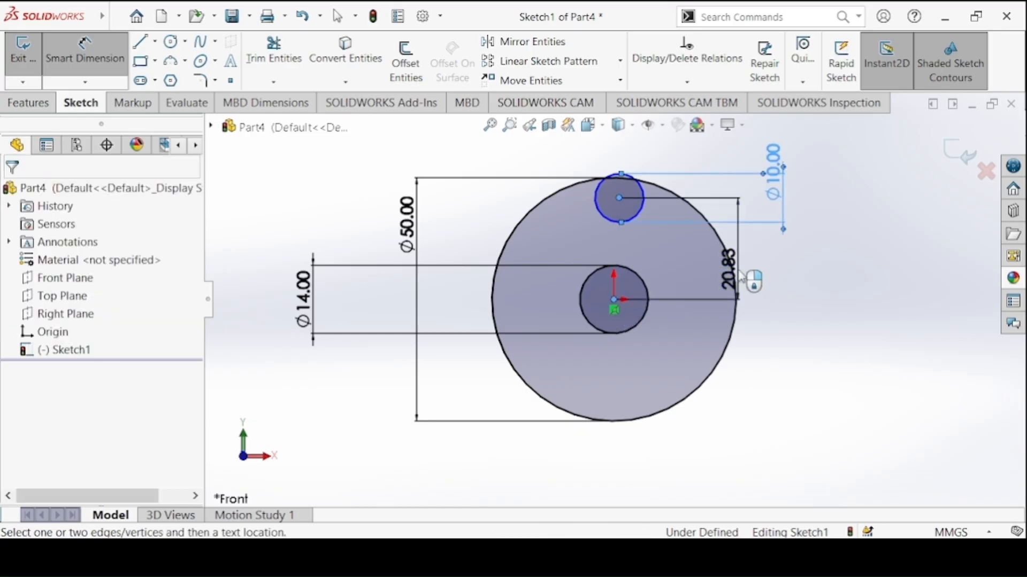
{"action": "left_click", "coordinate": [751, 279]}
{"action": "key", "text": "Return"}
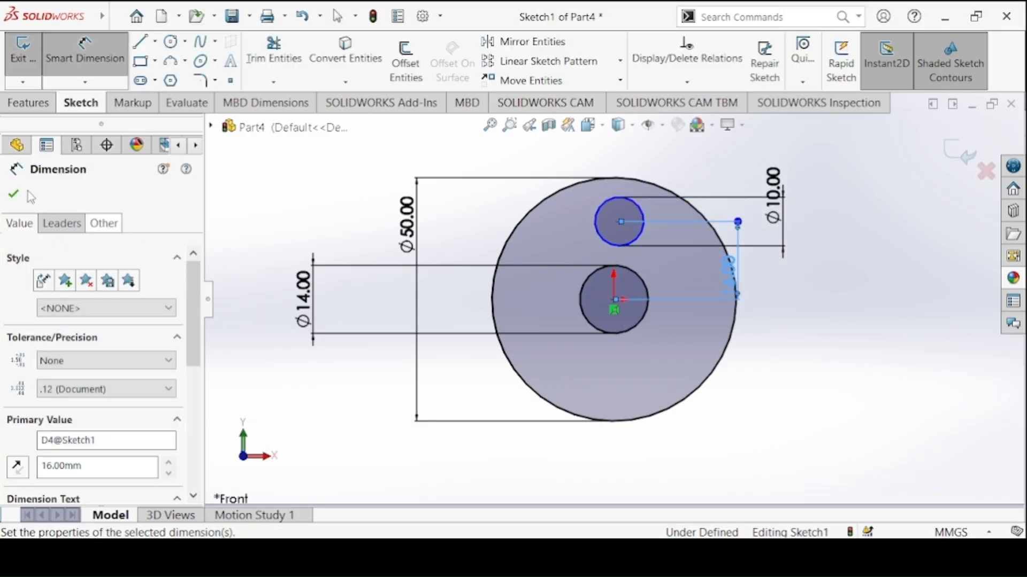
{"action": "left_click", "coordinate": [14, 193]}
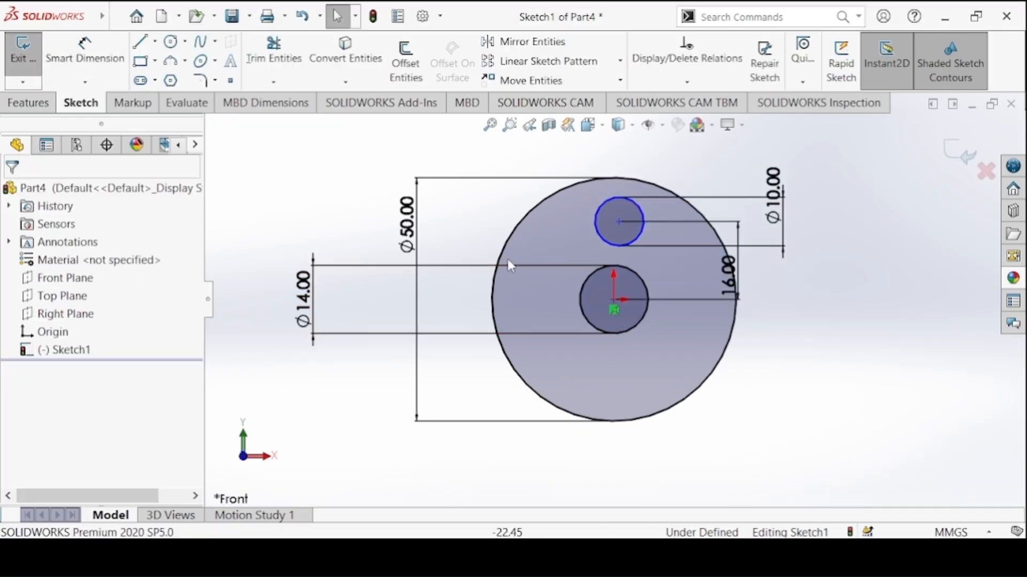
Add a vertical relation between the origin and the small circle's centre
{"action": "left_click", "coordinate": [614, 300]}
{"action": "left_click", "coordinate": [618, 222], "text": "ctrl"}
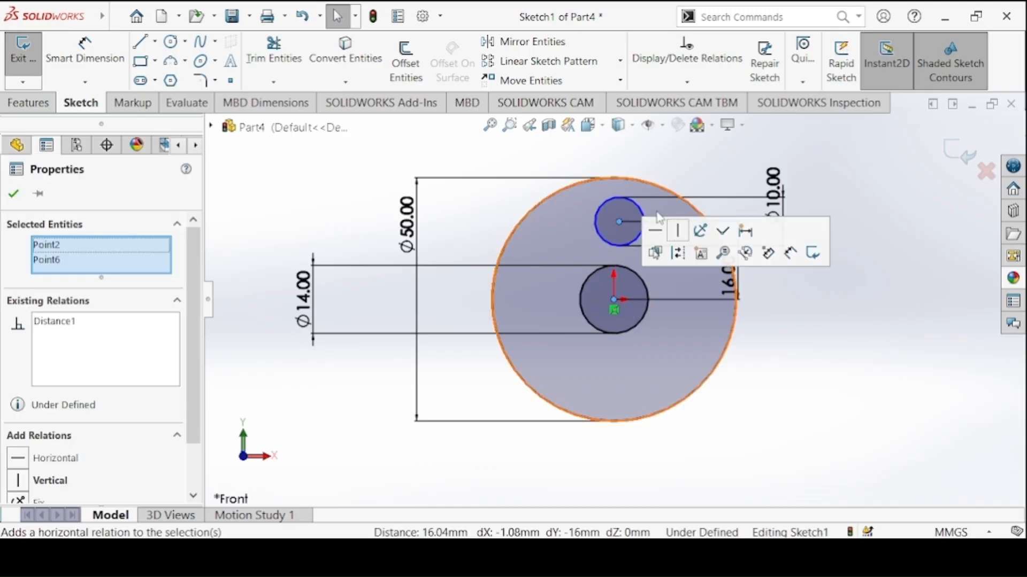
{"action": "left_click", "coordinate": [690, 229]}
{"action": "left_click", "coordinate": [328, 192]}
Check the disc thickness in the drawing and extrude the ring and small-circle regions 8 mm, leaving the centre hole open
{"action": "left_click", "coordinate": [29, 102]}
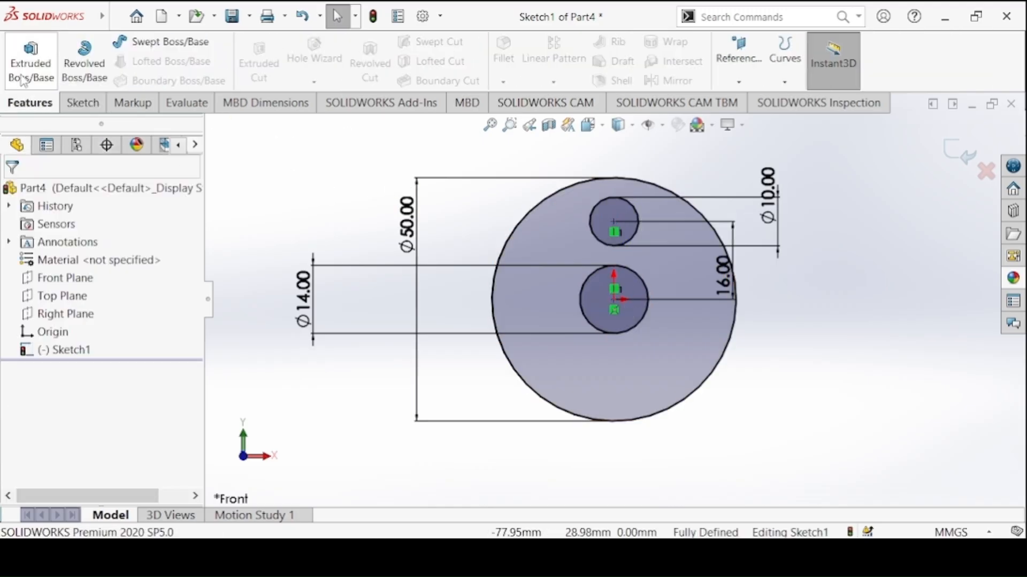
{"action": "left_click", "coordinate": [31, 62]}
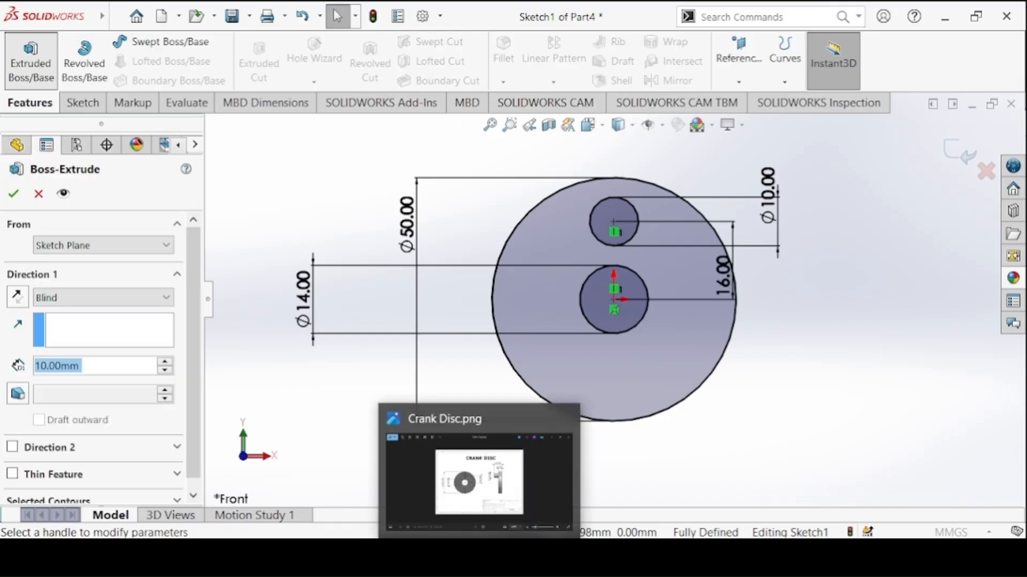
{"action": "left_click", "coordinate": [480, 557]}
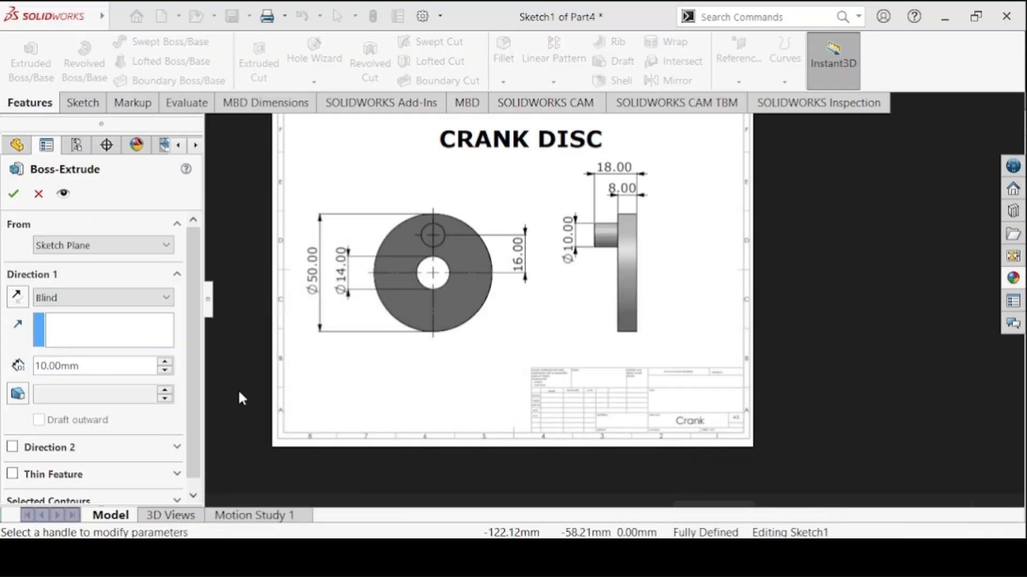
{"action": "scroll", "coordinate": [175, 363], "scroll_direction": "down", "scroll_amount": 1}
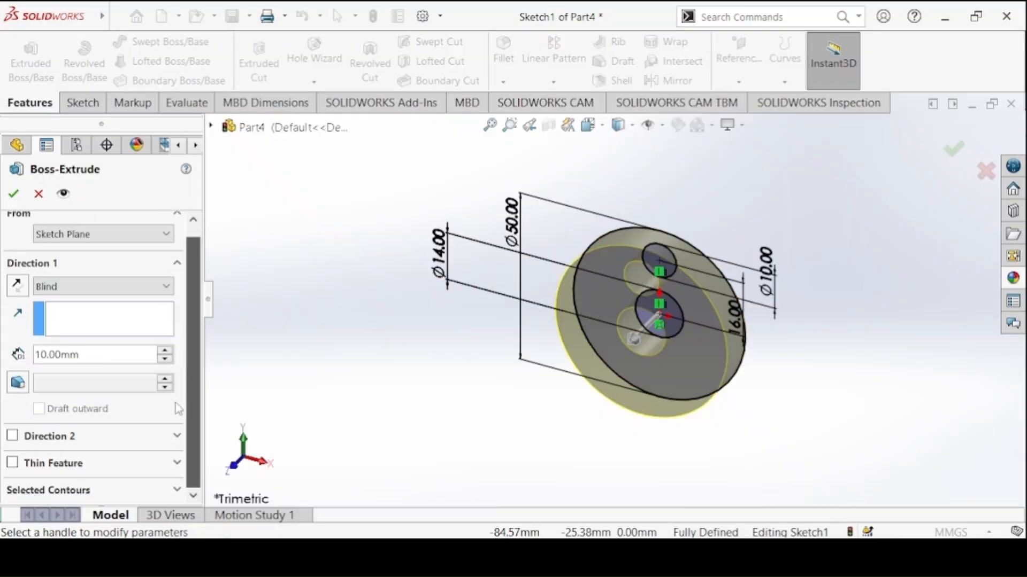
{"action": "left_click", "coordinate": [88, 491]}
{"action": "scroll", "coordinate": [181, 400], "scroll_direction": "down", "scroll_amount": 2}
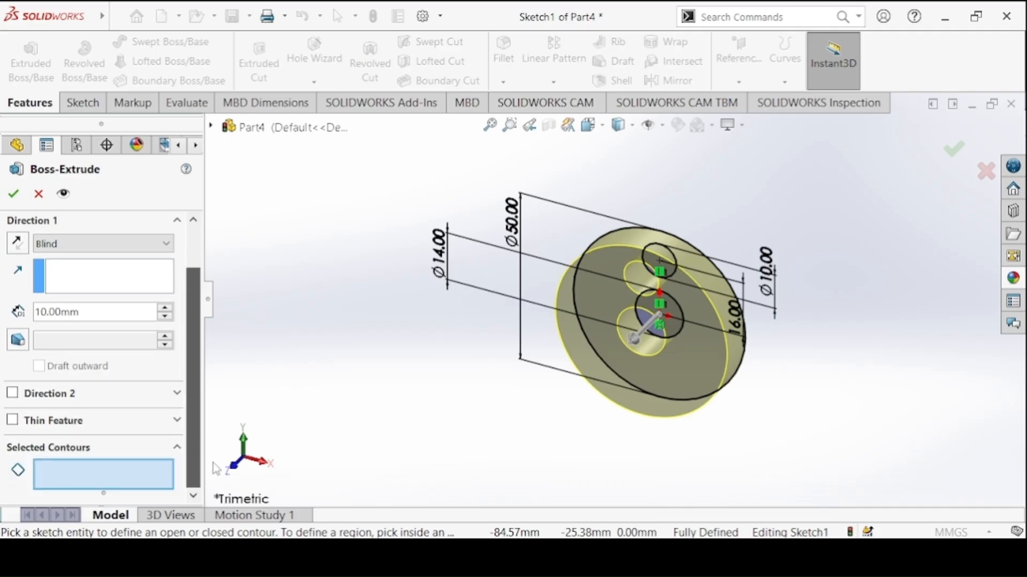
{"action": "left_click", "coordinate": [716, 340]}
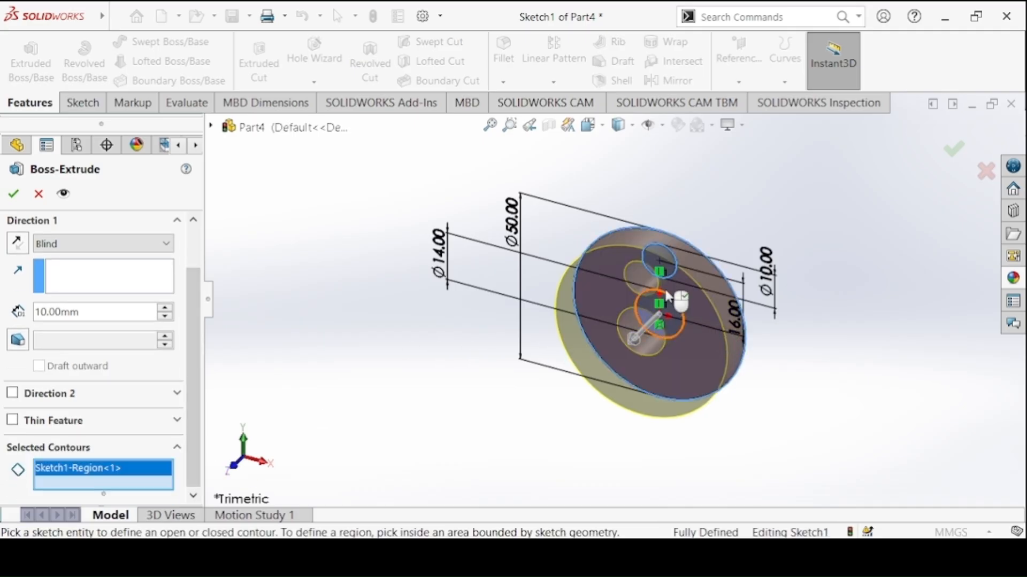
{"action": "left_click", "coordinate": [665, 261]}
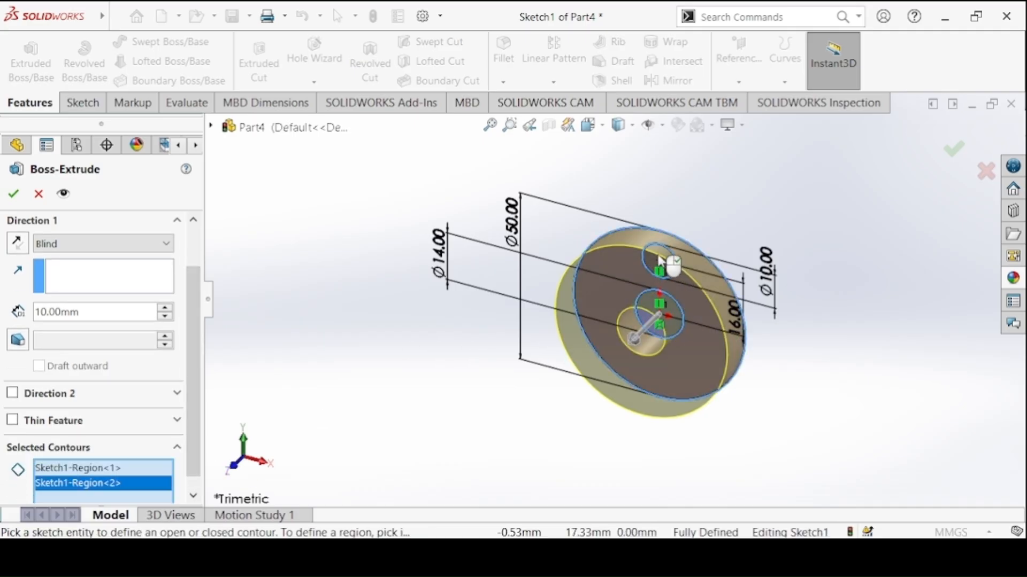
{"action": "left_click", "coordinate": [75, 313]}
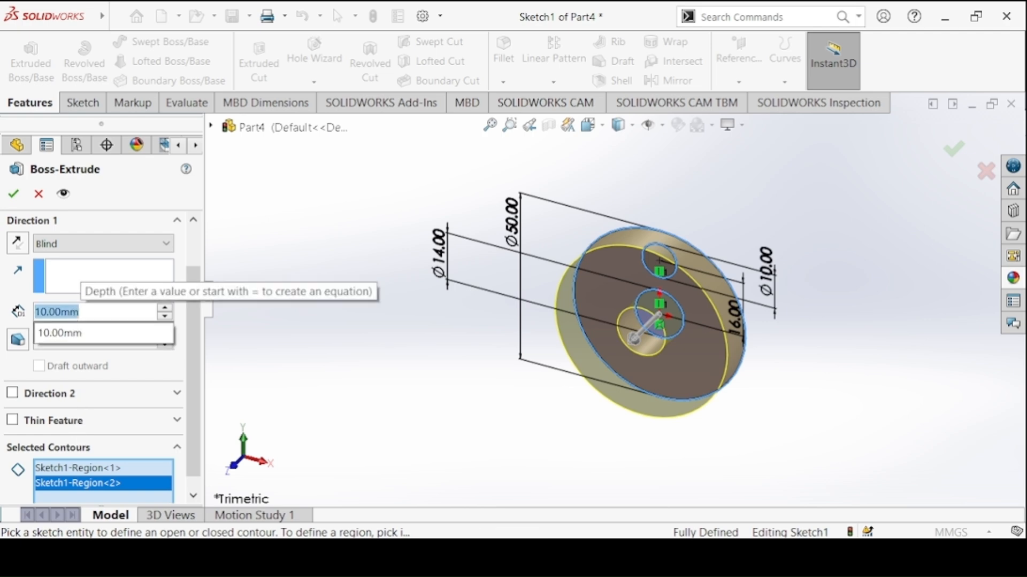
{"action": "type", "text": "8"}
{"action": "key", "text": "Return"}
{"action": "left_click", "coordinate": [21, 192]}
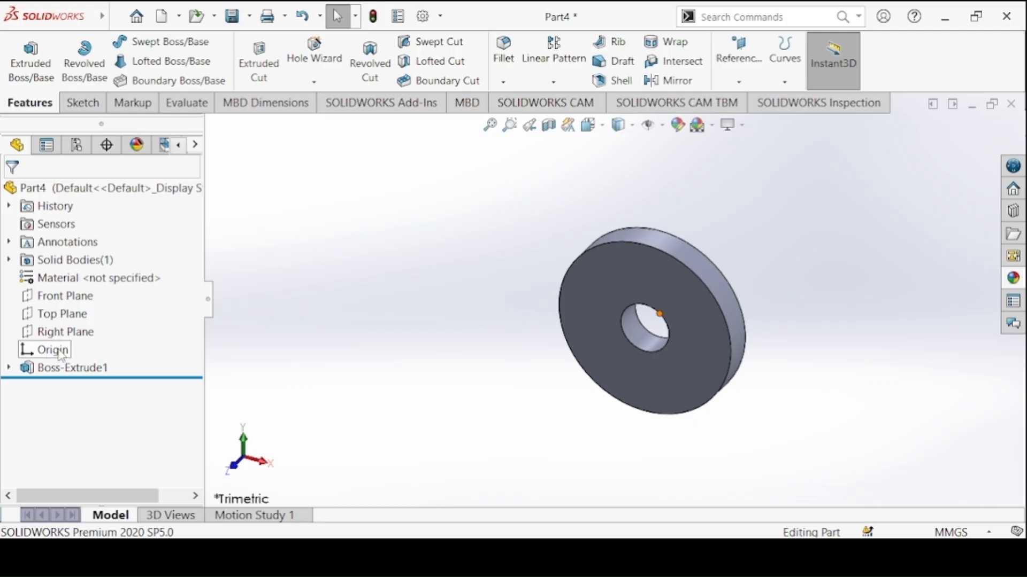
Reuse the disc's sketch to extrude the 10 mm circle as a pin, with a blind depth of 18 mm merged to the disc
{"action": "left_click", "coordinate": [9, 368]}
{"action": "left_click", "coordinate": [67, 385]}
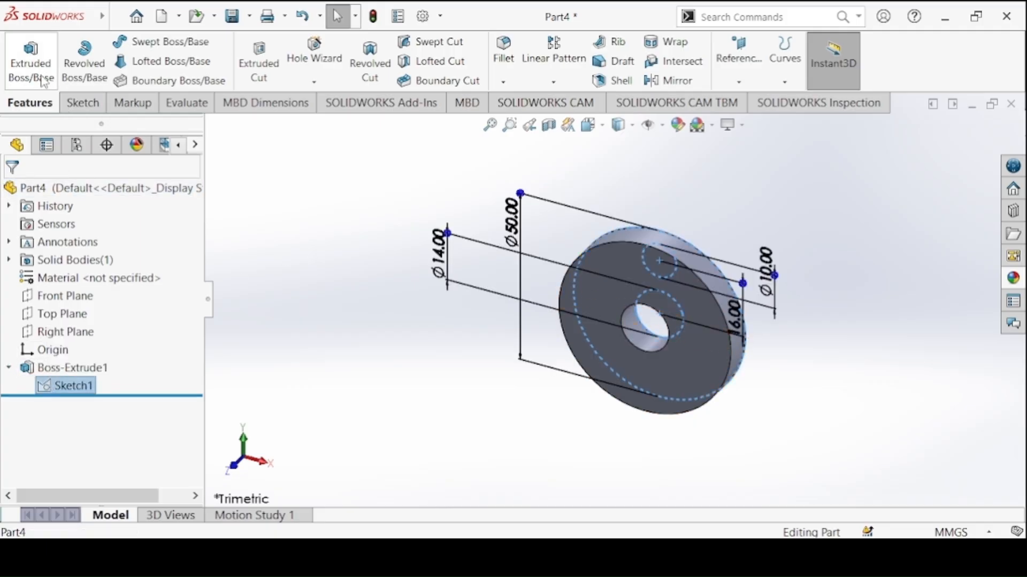
{"action": "left_click", "coordinate": [31, 63]}
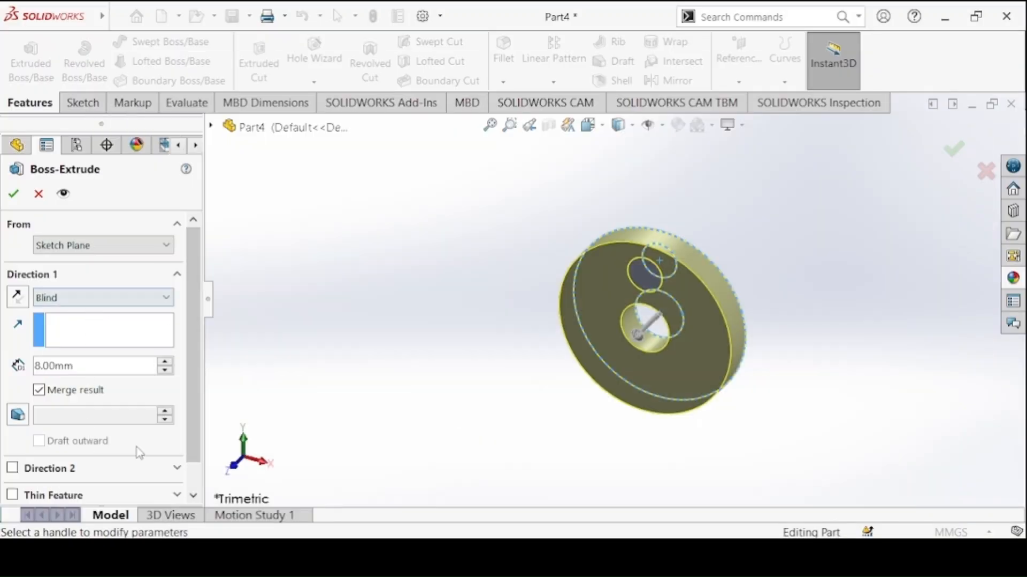
{"action": "scroll", "coordinate": [147, 471], "scroll_direction": "down", "scroll_amount": 1}
{"action": "left_click", "coordinate": [117, 494]}
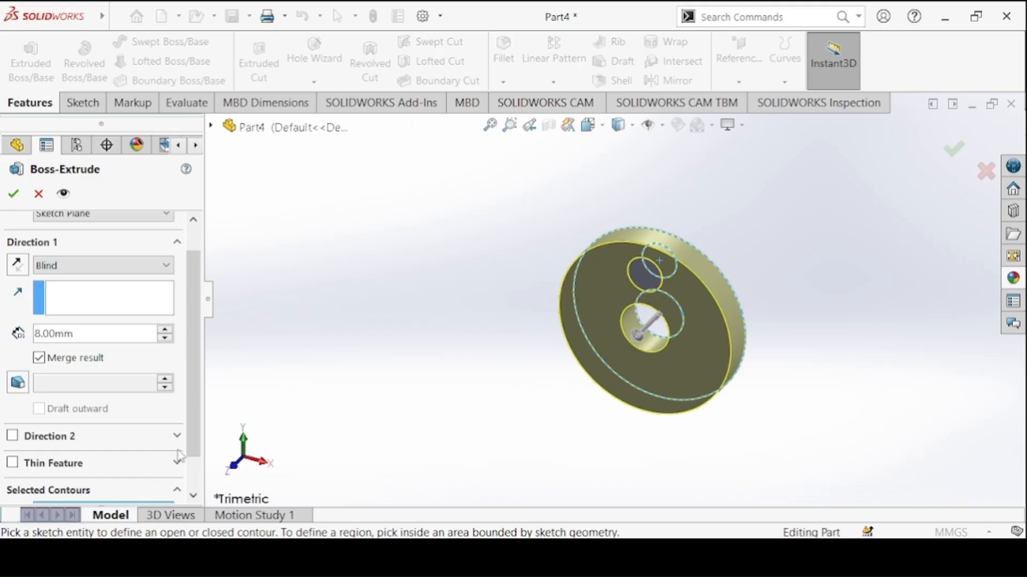
{"action": "left_click_drag", "start_coordinate": [191, 433], "coordinate": [191, 480]}
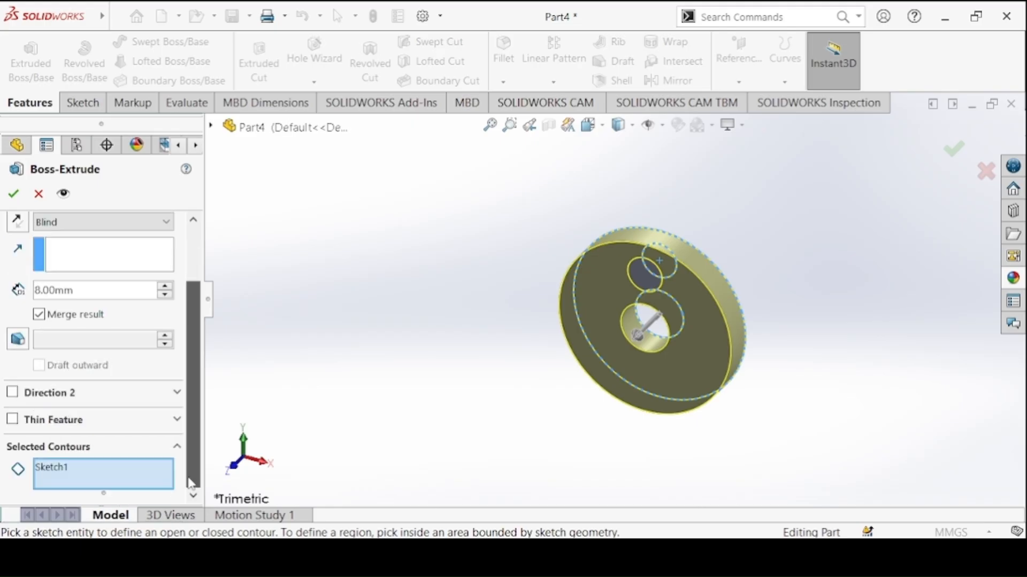
{"action": "left_click", "coordinate": [675, 261]}
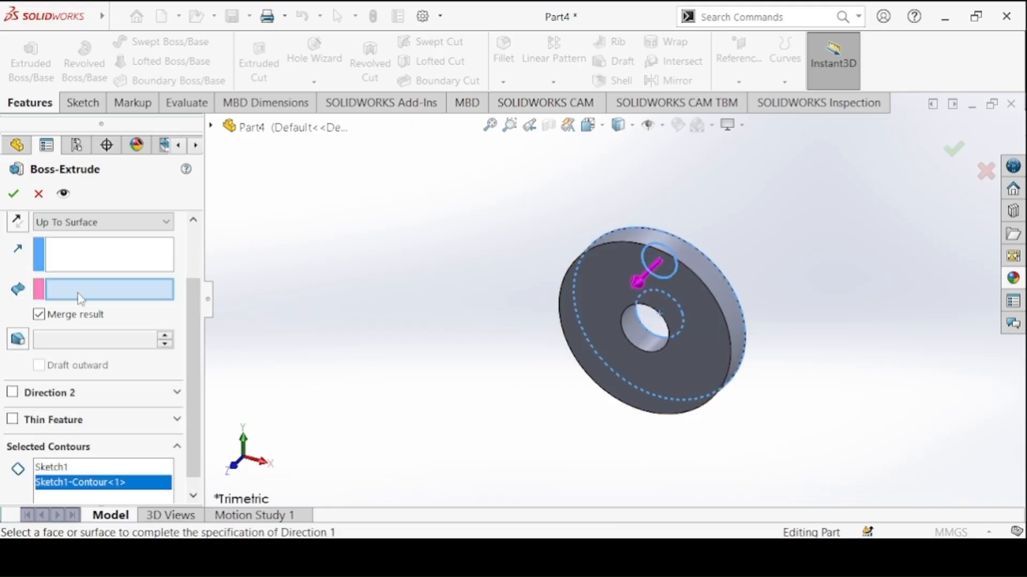
{"action": "left_click", "coordinate": [90, 222]}
{"action": "left_click", "coordinate": [74, 236]}
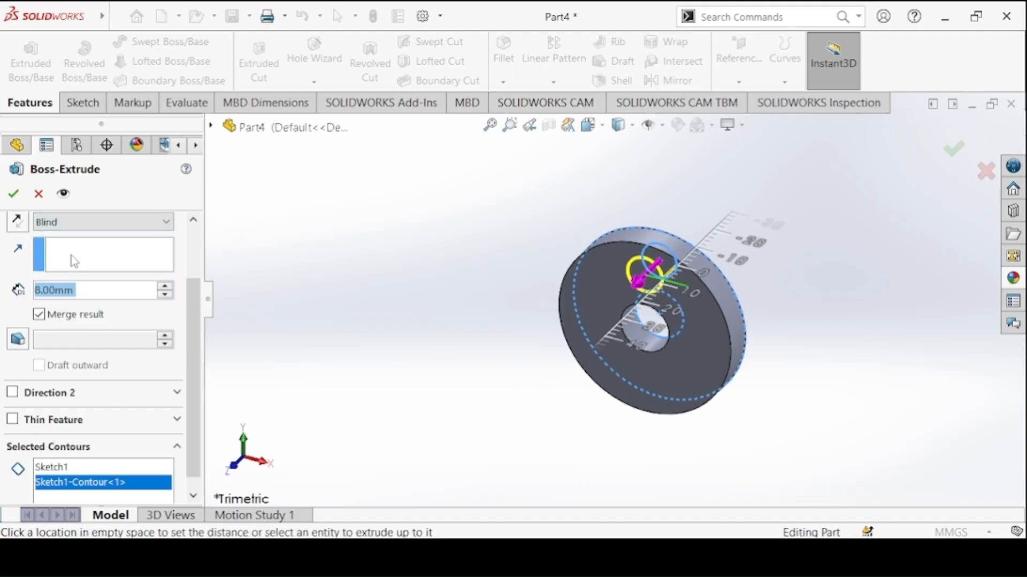
{"action": "type", "text": "18"}
{"action": "key", "text": "Return"}
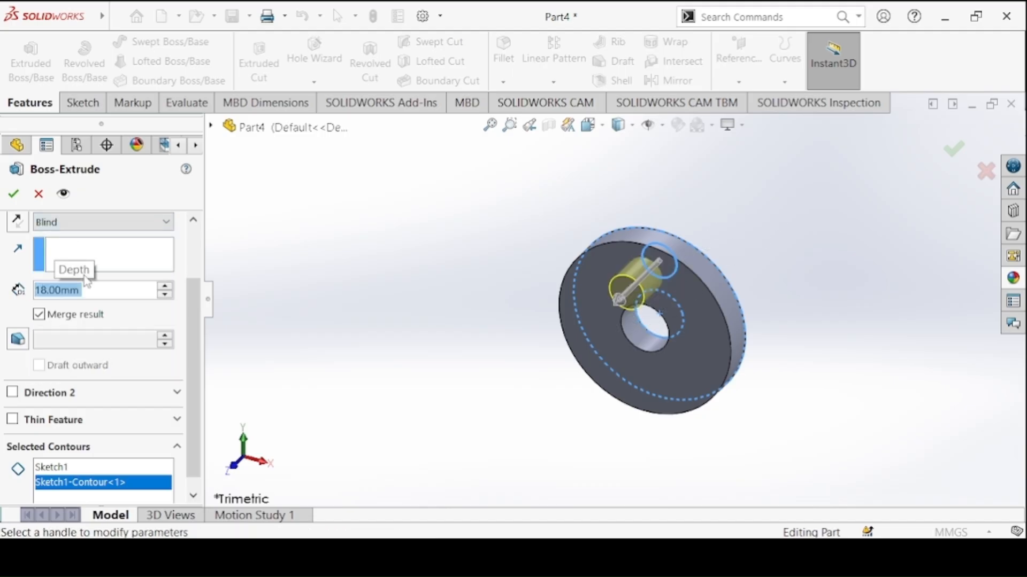
{"action": "left_click", "coordinate": [16, 188]}
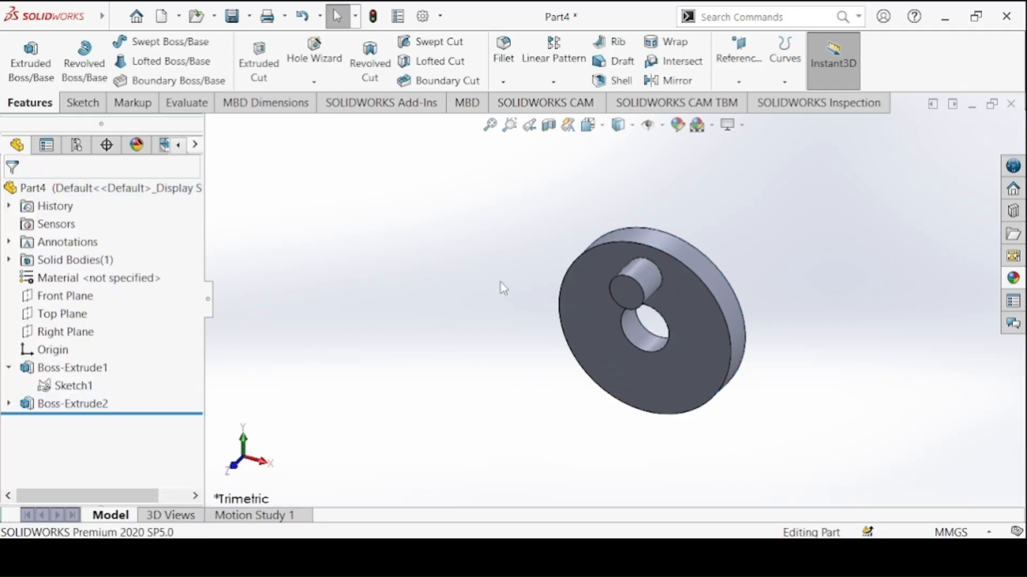
Show the crank disc in isometric view and apply a dark grey colour to the whole part
{"action": "key", "text": "ctrl+7"}
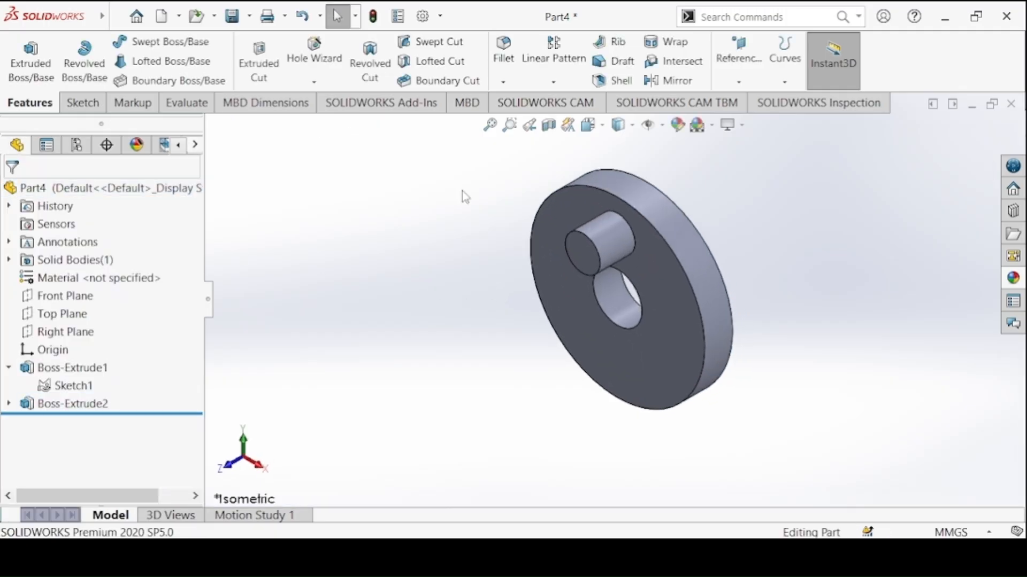
{"action": "left_click", "coordinate": [677, 126]}
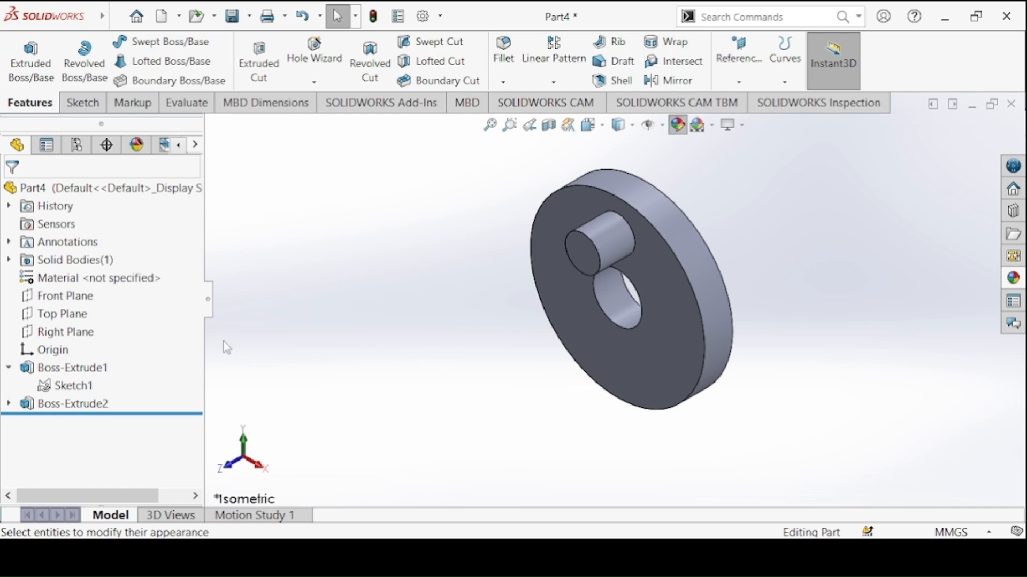
{"action": "left_click_drag", "start_coordinate": [190, 324], "coordinate": [192, 365]}
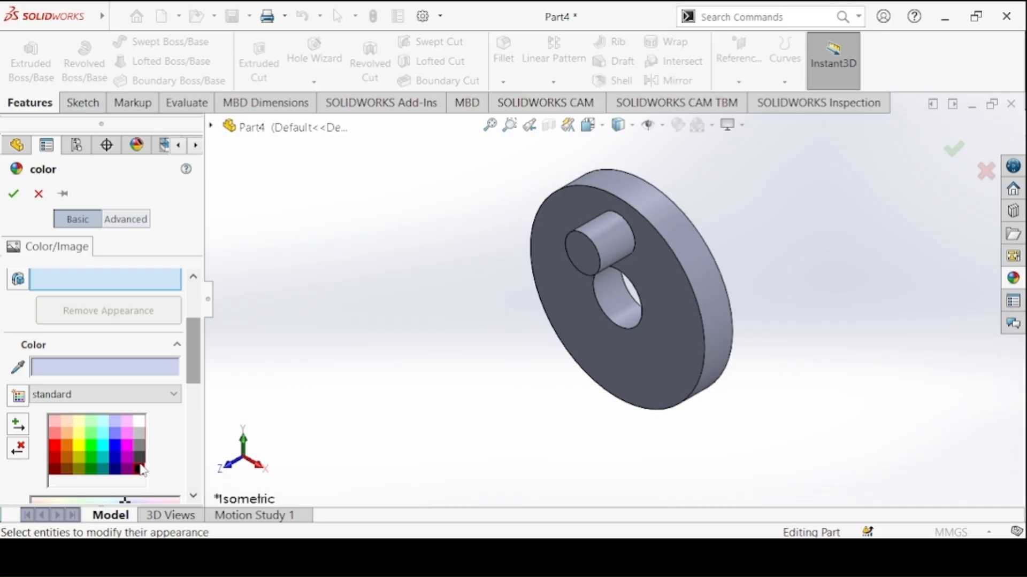
{"action": "left_click", "coordinate": [141, 468]}
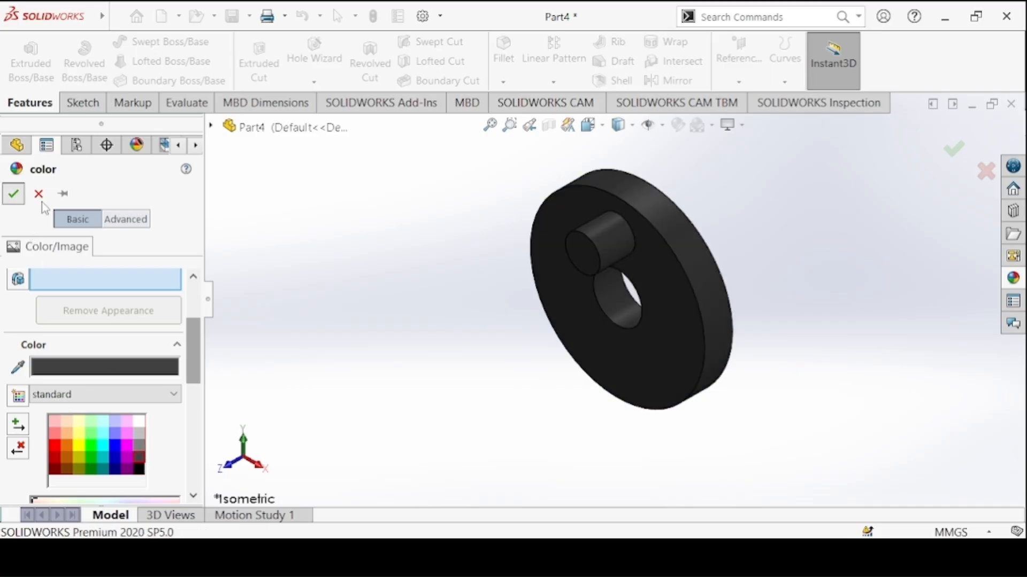
{"action": "left_click", "coordinate": [13, 194]}
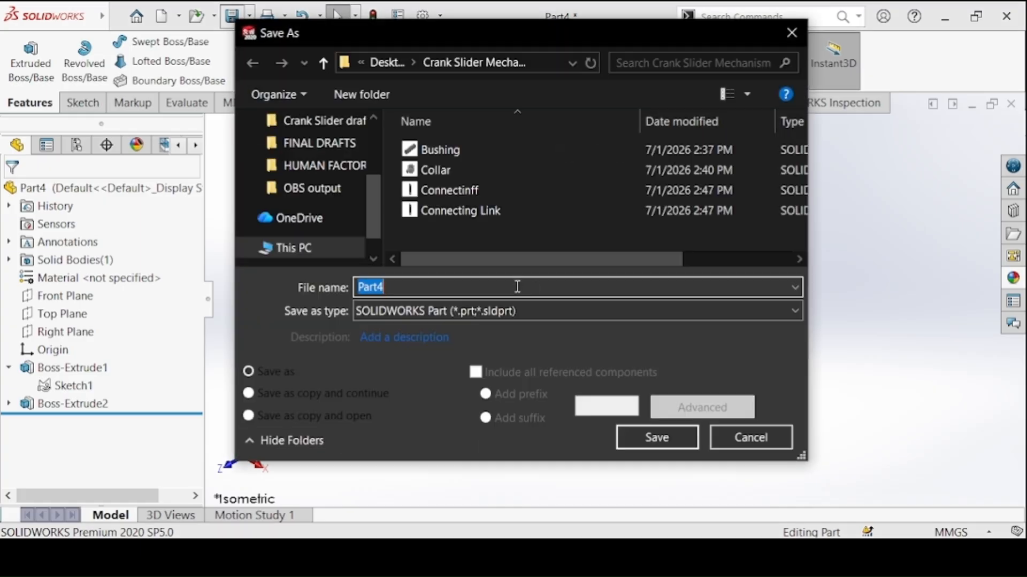
Save the part as Crank Disc in the Crank Slider Mechanism folder
{"action": "type", "text": "Crank Disc"}
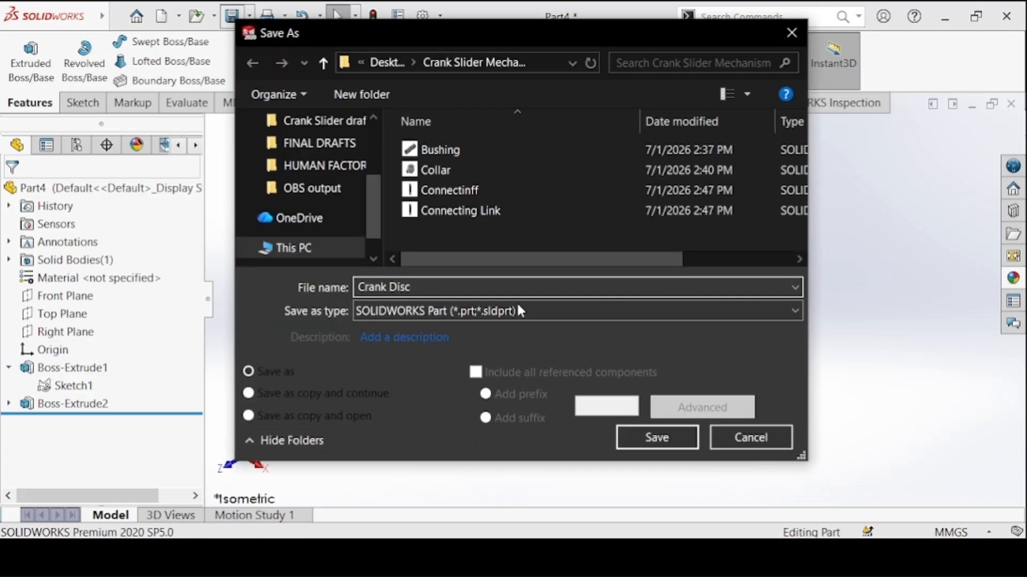
{"action": "left_click", "coordinate": [640, 442]}
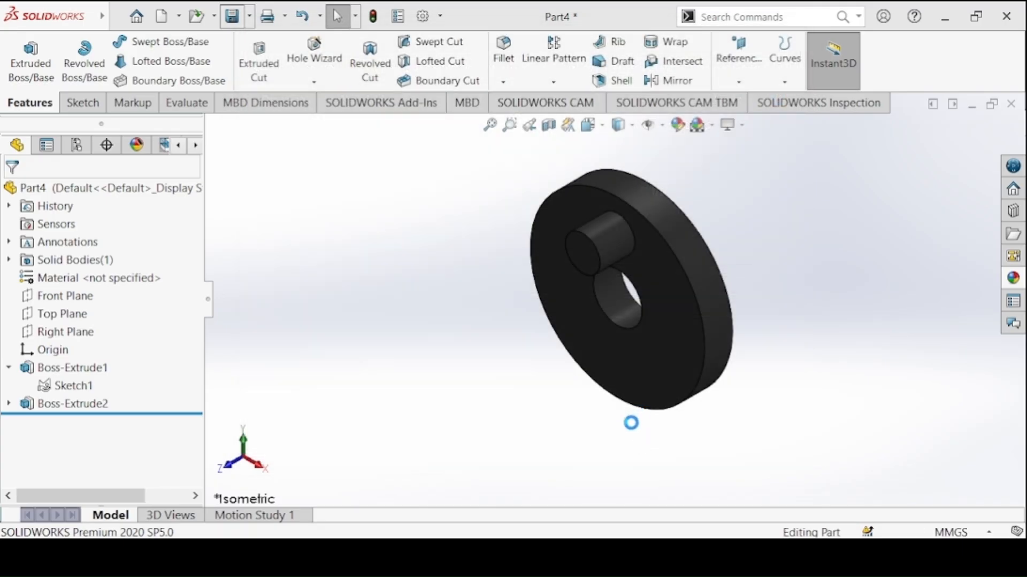
Start a new part and bring up the Slider drawing in the image viewer
{"action": "left_click", "coordinate": [161, 17]}
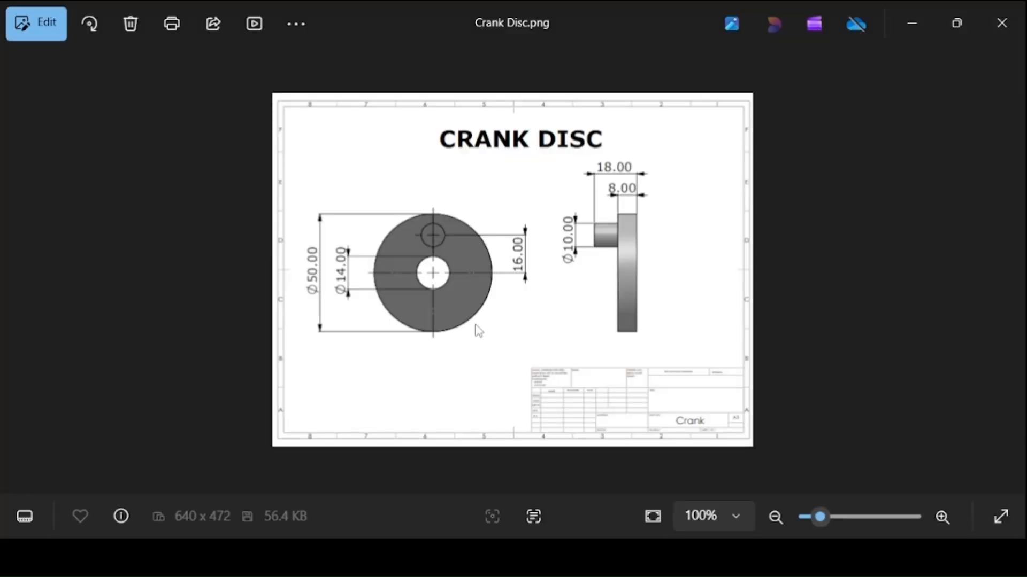
{"action": "key", "text": "Right"}
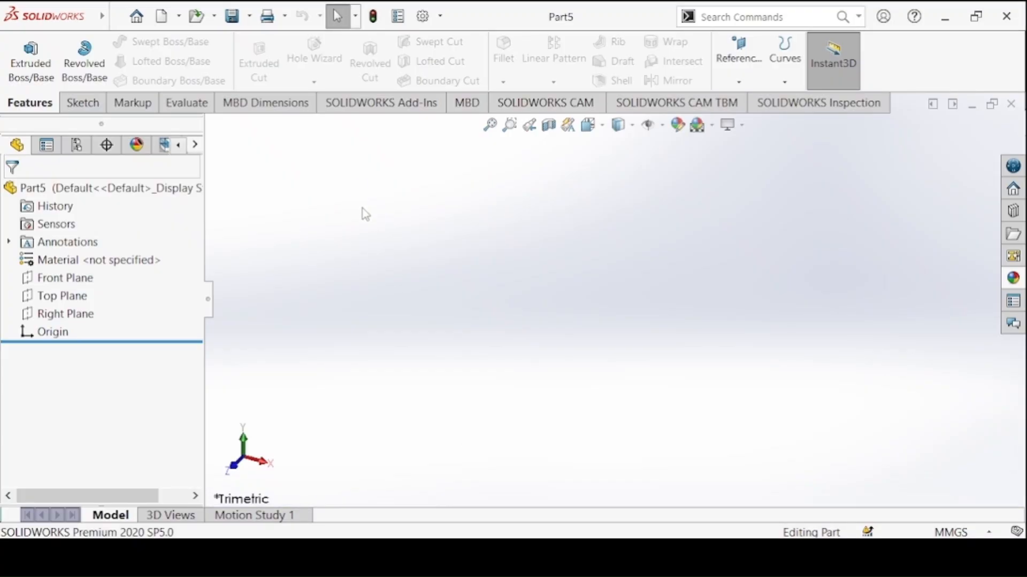
Return to the Crank Disc part, recolour it medium grey and save it again
{"action": "left_click", "coordinate": [673, 483]}
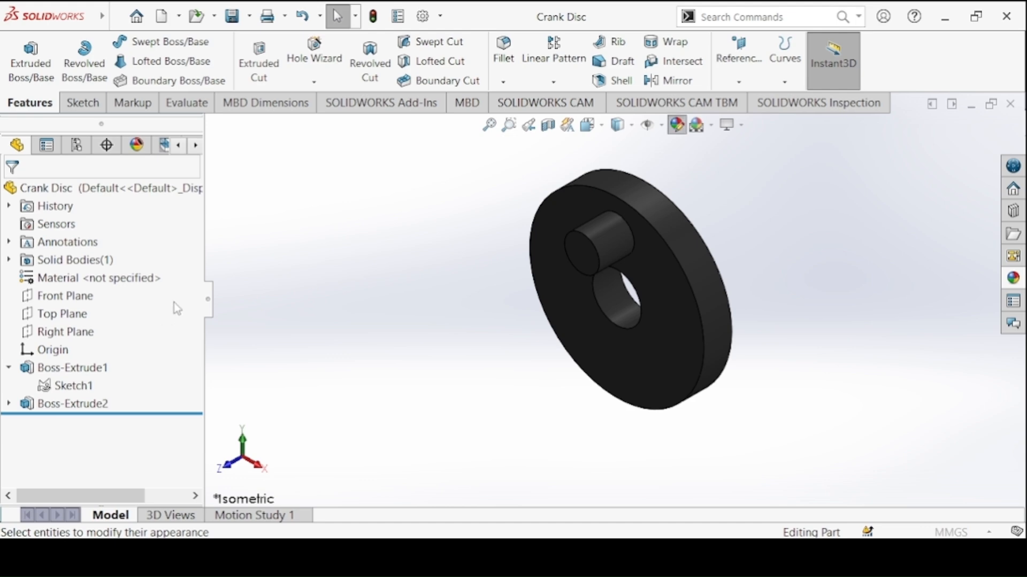
{"action": "left_click_drag", "start_coordinate": [193, 303], "coordinate": [193, 350]}
{"action": "left_click", "coordinate": [140, 407]}
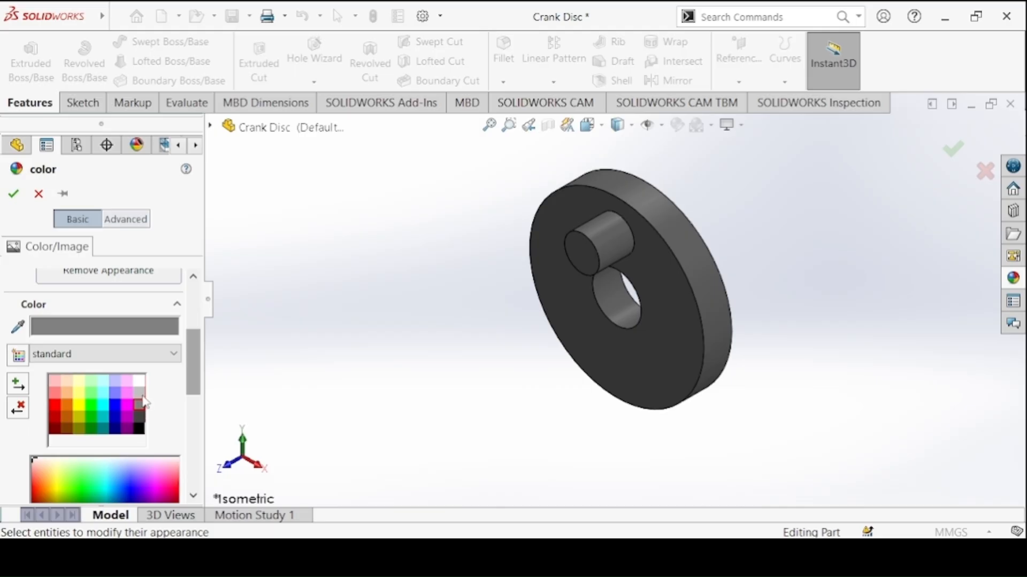
{"action": "left_click", "coordinate": [14, 194]}
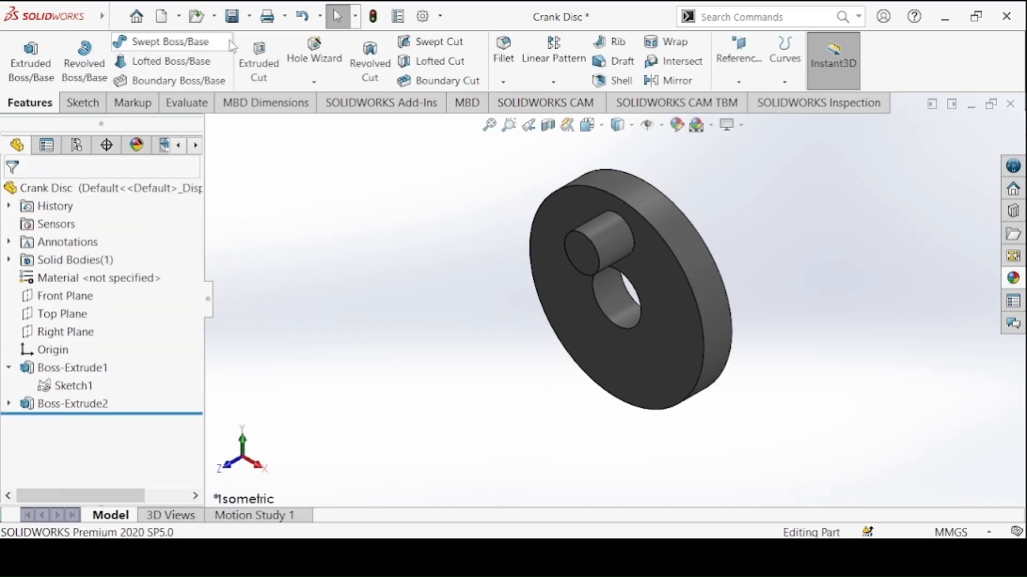
{"action": "left_click", "coordinate": [231, 17]}
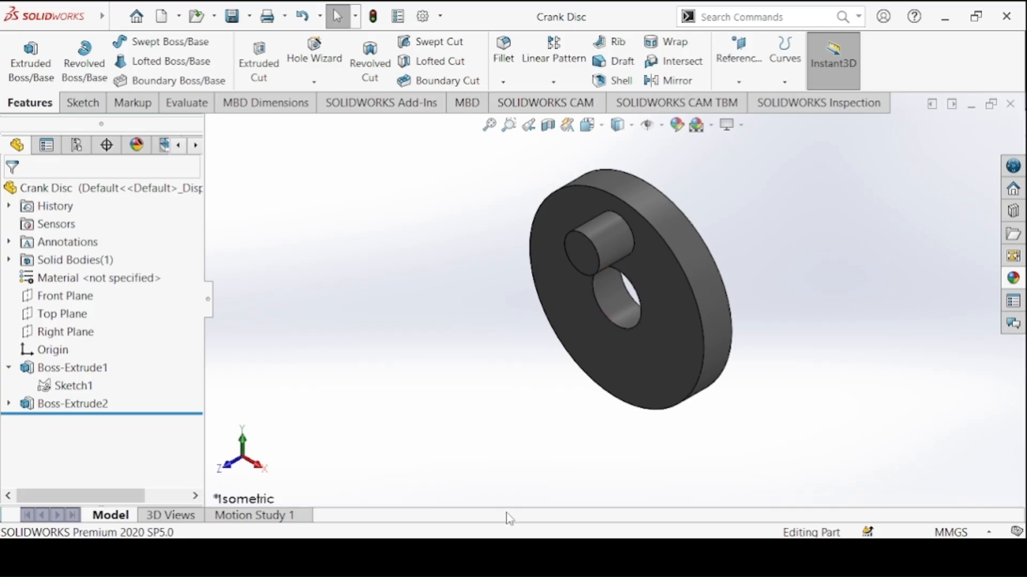
In the new part, sketch a circle about 52 mm in diameter on the Front Plane, centred on the origin
{"action": "left_click", "coordinate": [843, 454]}
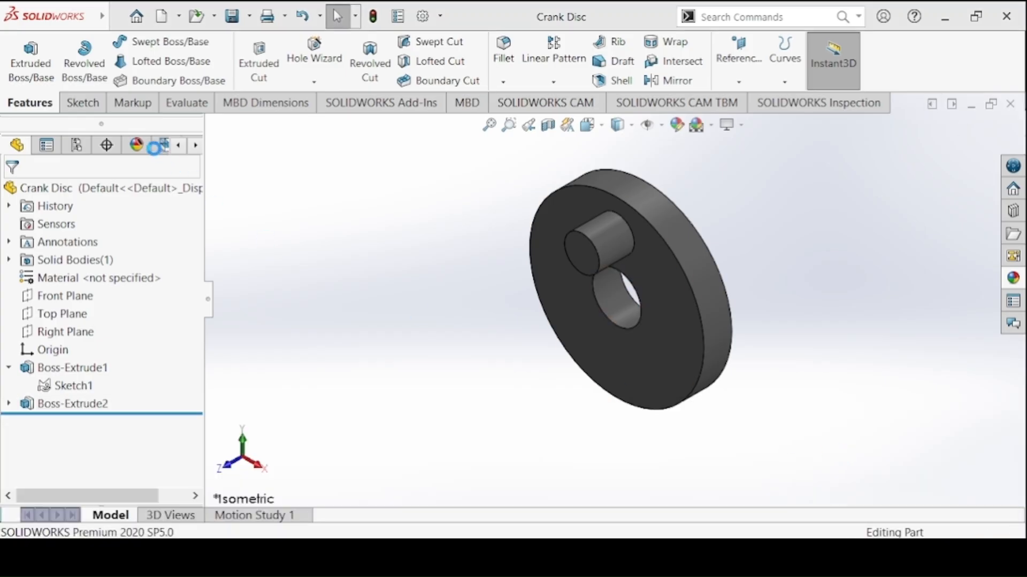
{"action": "left_click", "coordinate": [80, 102]}
{"action": "left_click", "coordinate": [23, 56]}
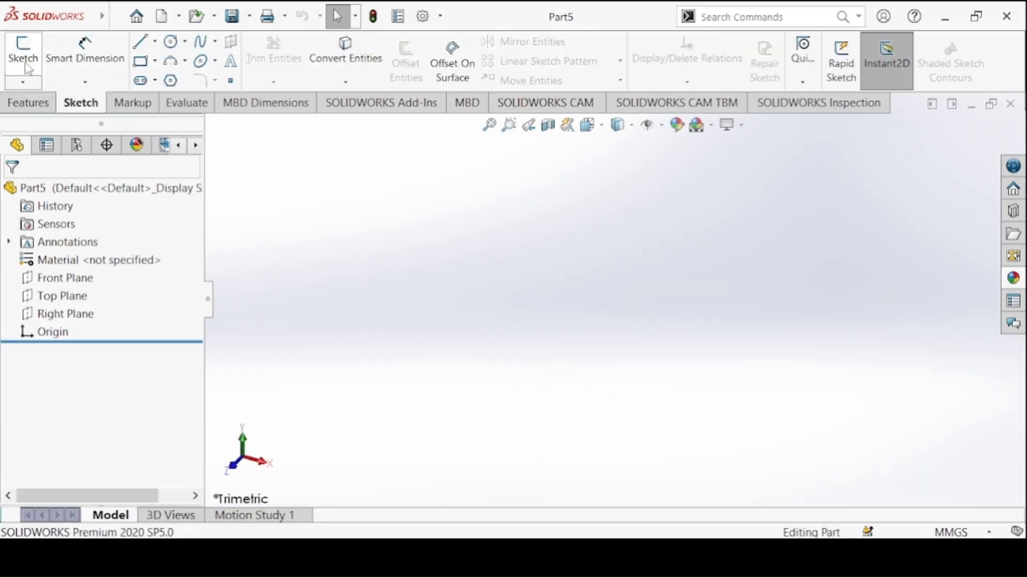
{"action": "left_click", "coordinate": [481, 219]}
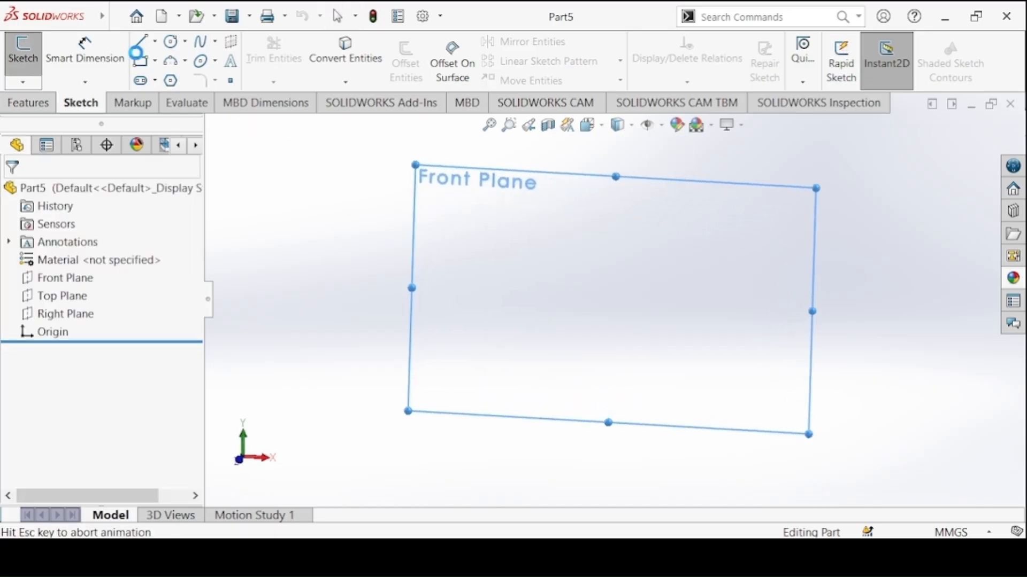
{"action": "left_click", "coordinate": [170, 41]}
{"action": "left_click", "coordinate": [613, 299]}
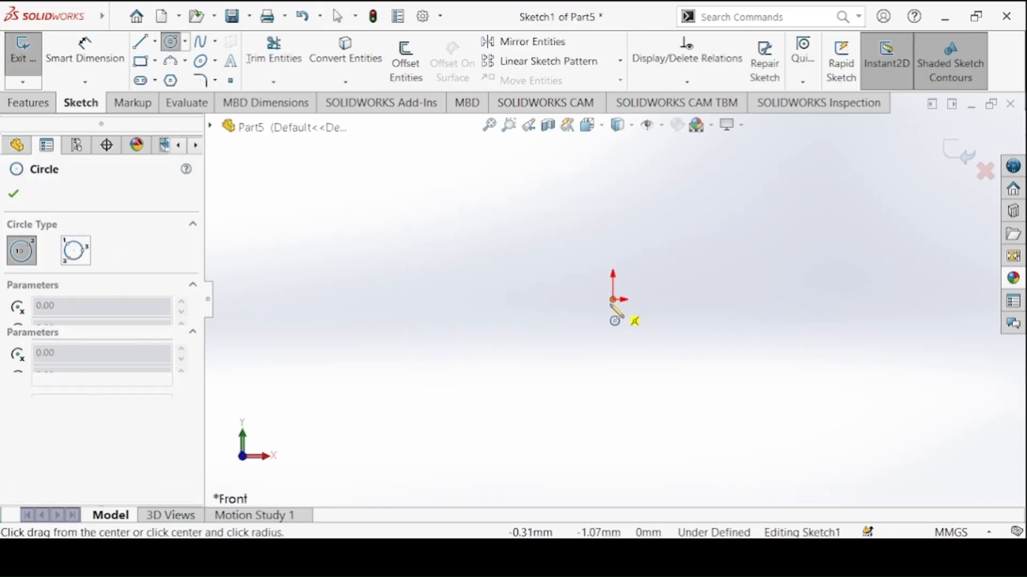
{"action": "left_click", "coordinate": [670, 331]}
Check the rod diameter in the Slider drawing and dimension the circle to 15 mm diameter
{"action": "left_click", "coordinate": [64, 61]}
{"action": "left_click", "coordinate": [527, 555]}
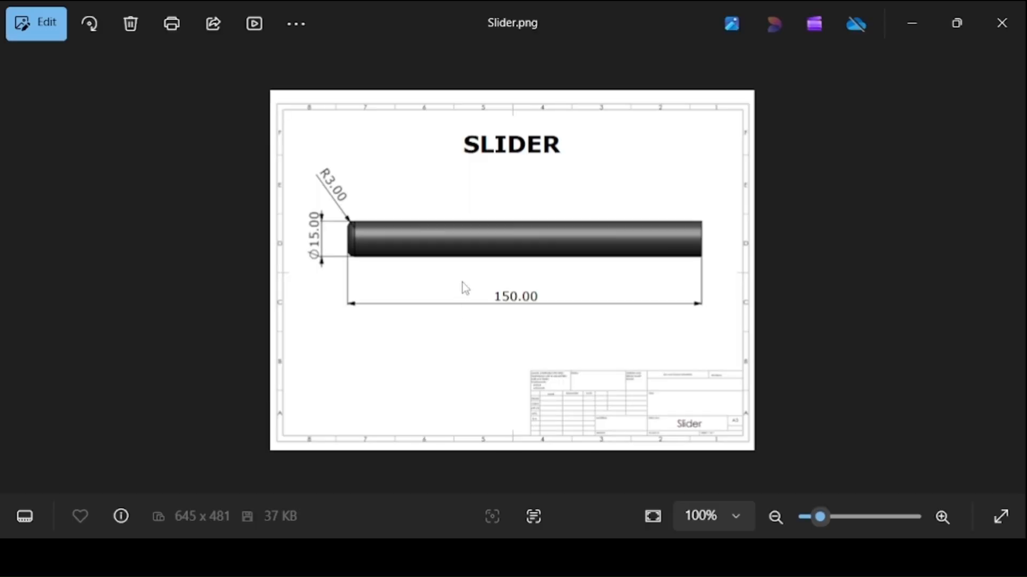
{"action": "left_click", "coordinate": [527, 555]}
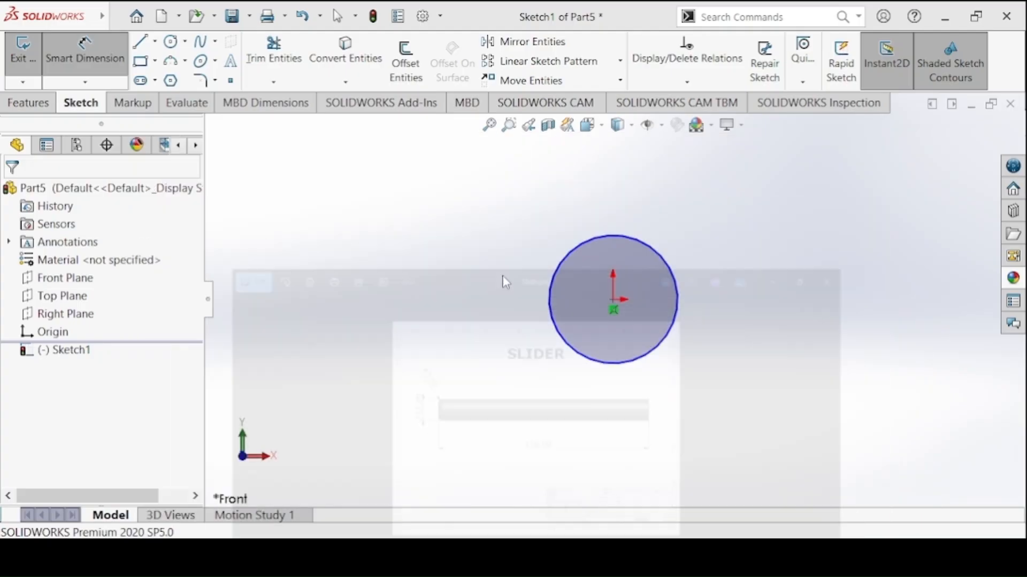
{"action": "left_click", "coordinate": [551, 283]}
{"action": "left_click", "coordinate": [480, 281]}
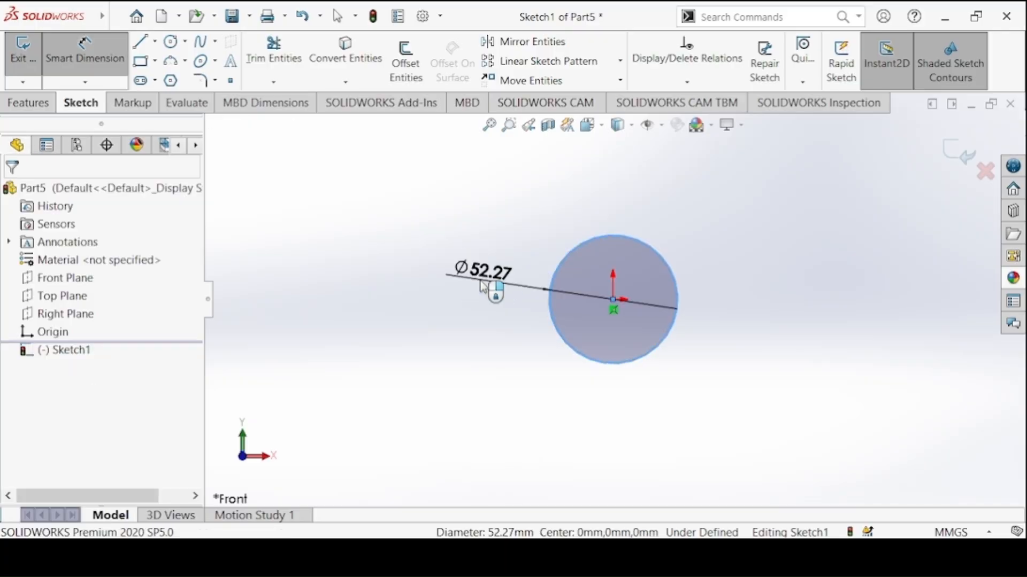
{"action": "type", "text": "15"}
{"action": "key", "text": "Return"}
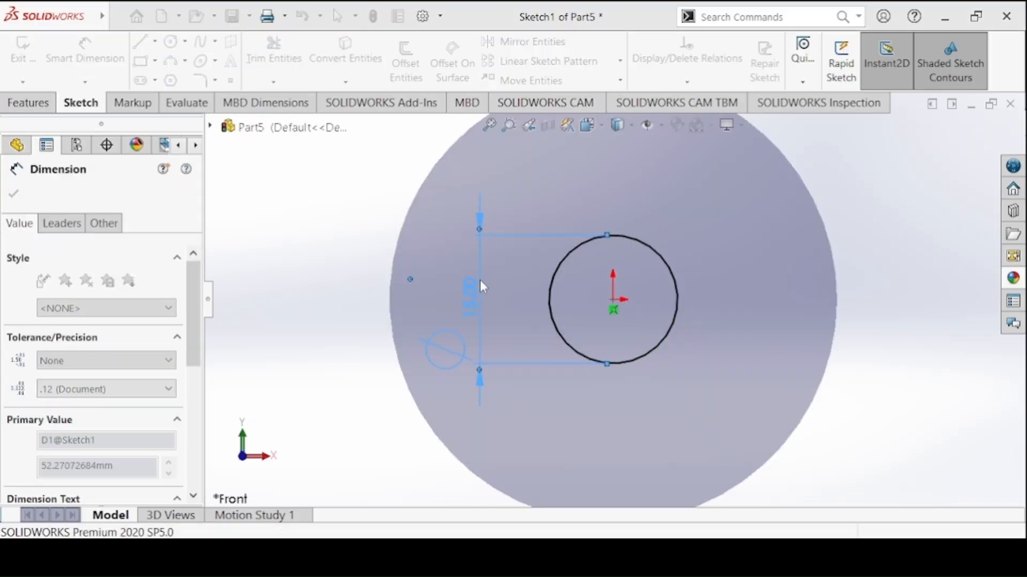
Extrude the circle with a blind depth of 150 mm to form the slider rod
{"action": "left_click", "coordinate": [47, 103]}
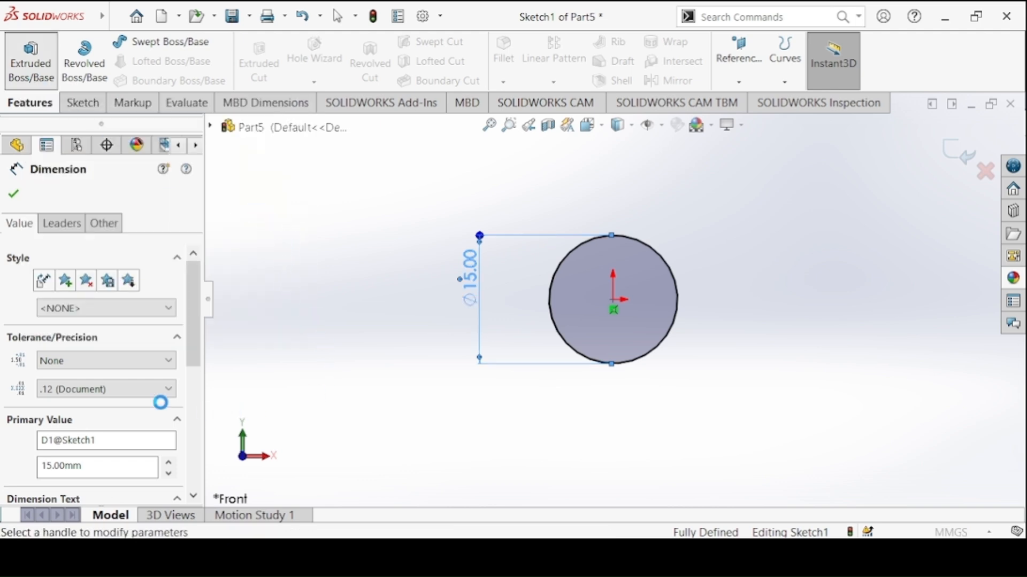
{"action": "type", "text": "150"}
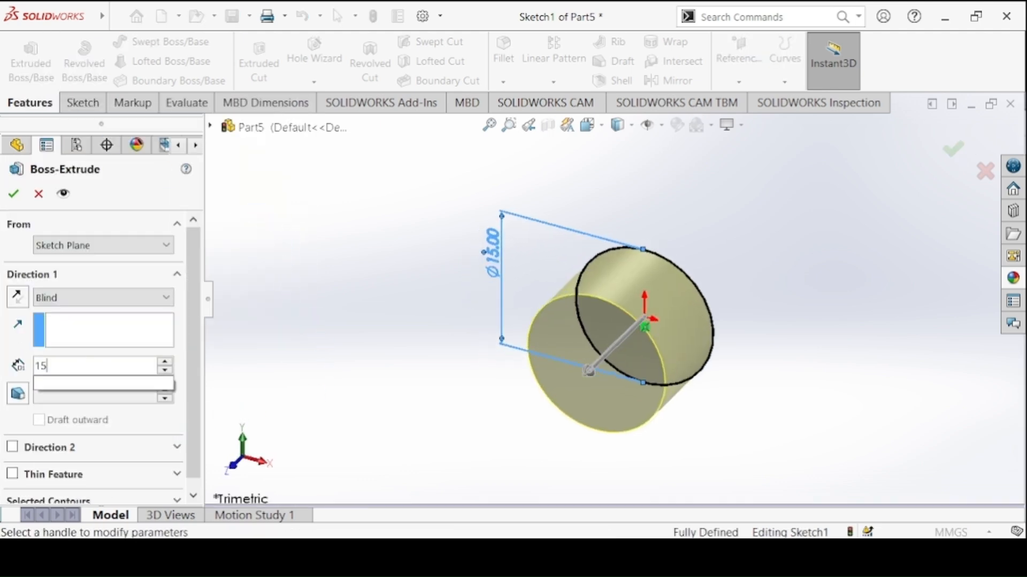
{"action": "key", "text": "Return"}
{"action": "left_click", "coordinate": [14, 193]}
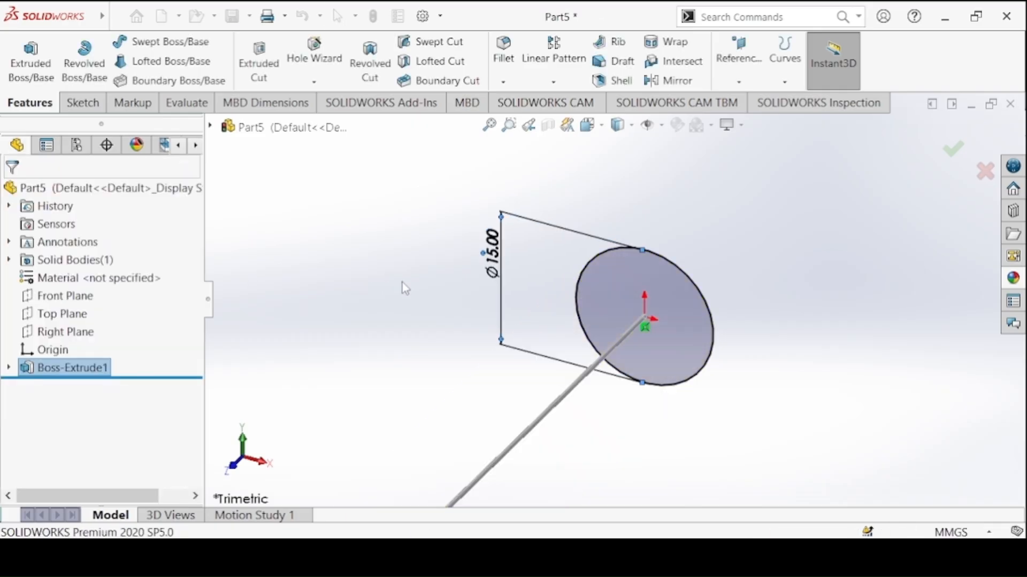
{"action": "key", "text": "f"}
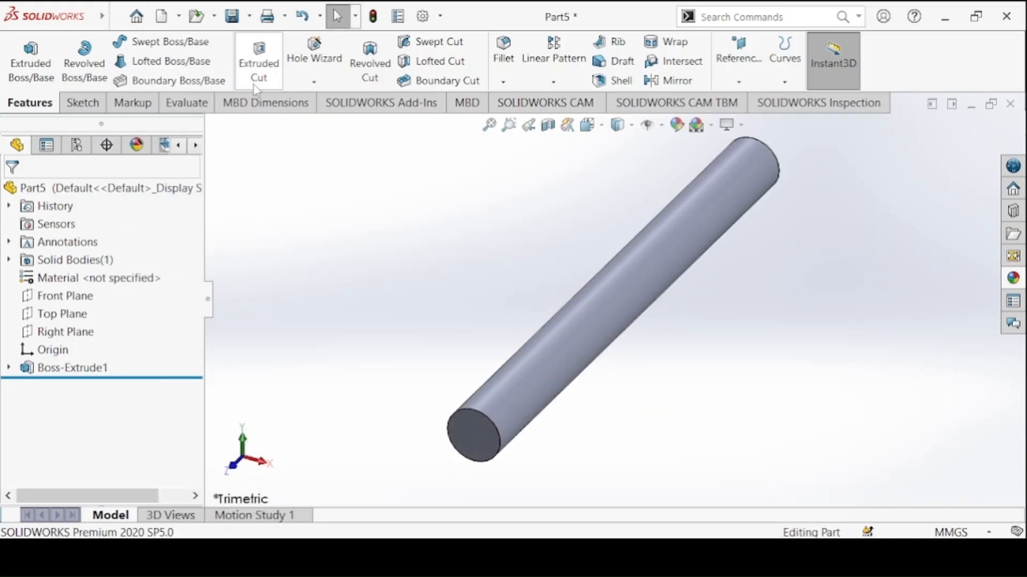
Round the circular edge of the rod's front end with a 3 mm symmetric fillet
{"action": "left_click", "coordinate": [508, 54]}
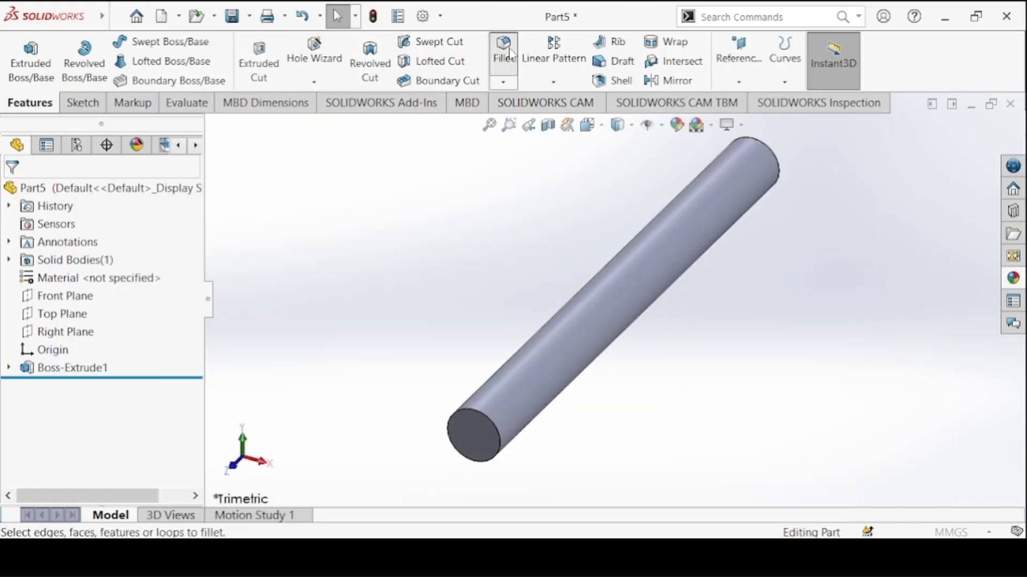
{"action": "left_click_drag", "start_coordinate": [188, 282], "coordinate": [191, 358]}
{"action": "left_click", "coordinate": [97, 344]}
{"action": "type", "text": "3.00mm"}
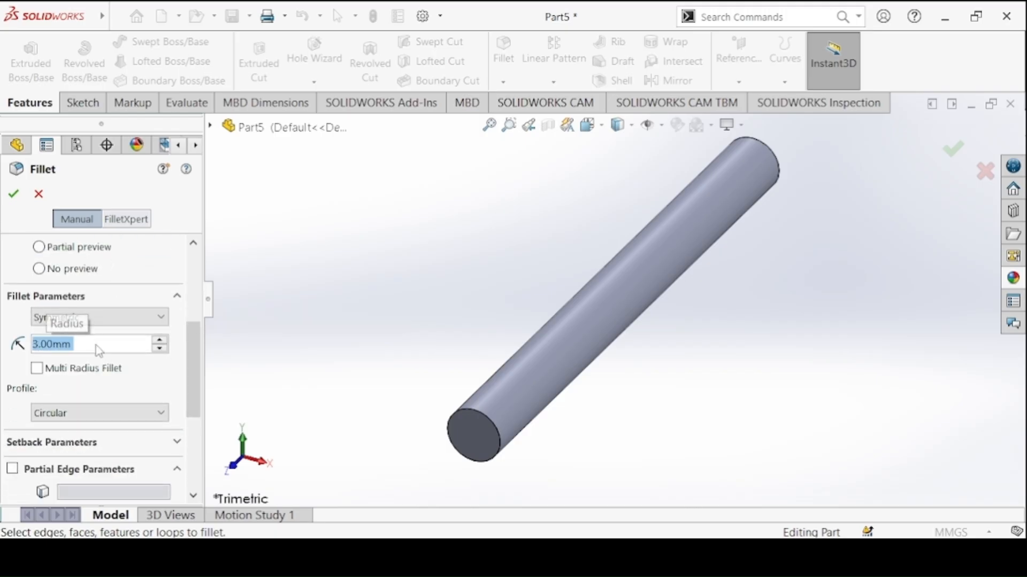
{"action": "key", "text": "Return"}
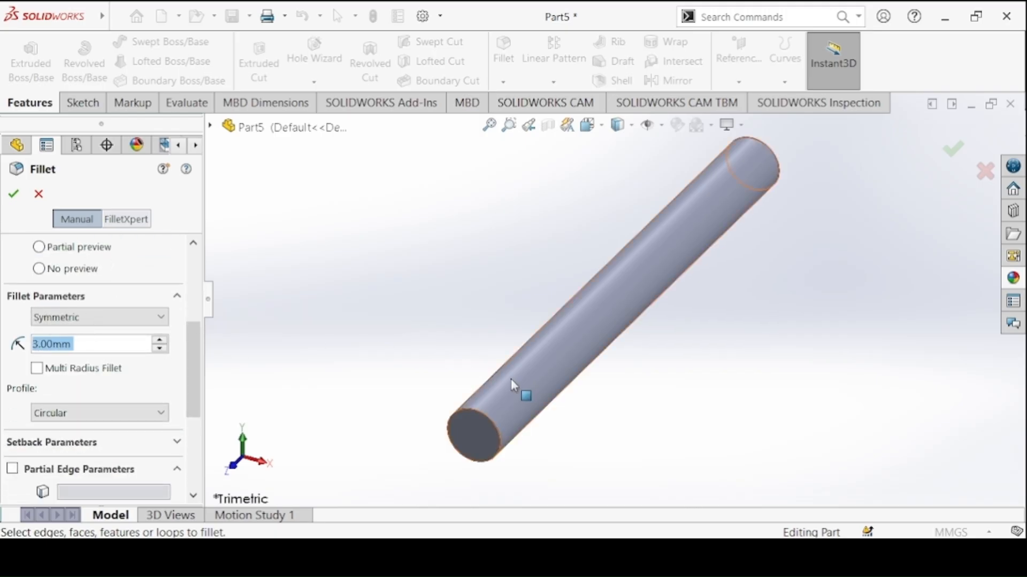
{"action": "left_click", "coordinate": [486, 423]}
{"action": "left_click", "coordinate": [8, 195]}
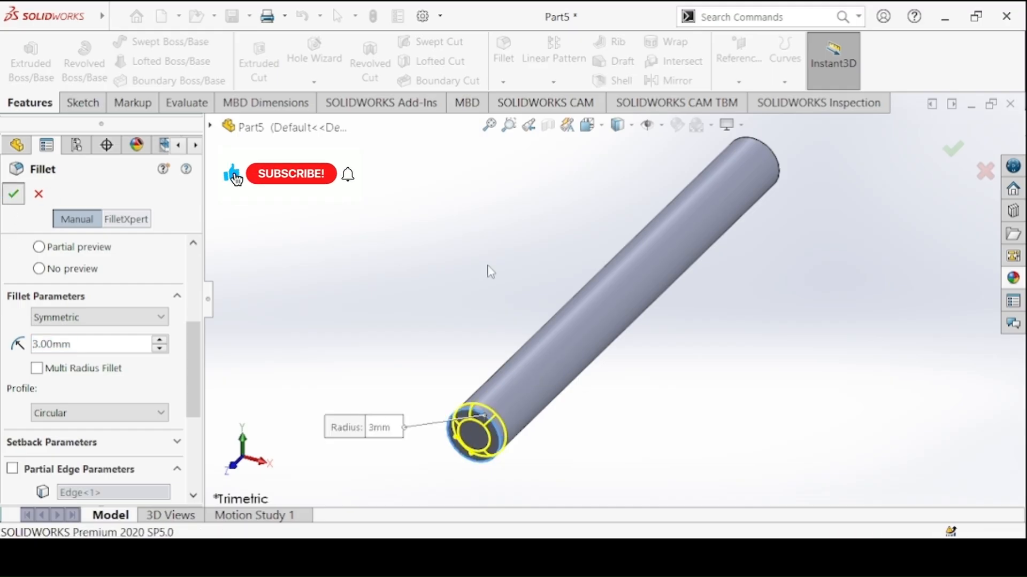
Apply a dark grey colour to the whole slider rod
{"action": "left_click", "coordinate": [675, 127]}
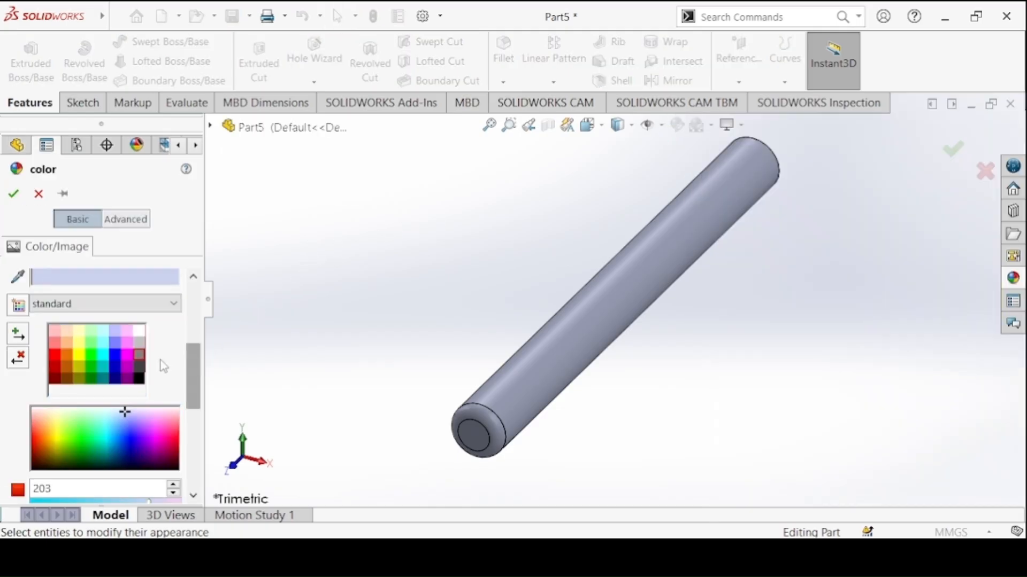
{"action": "left_click", "coordinate": [140, 374]}
{"action": "left_click", "coordinate": [14, 194]}
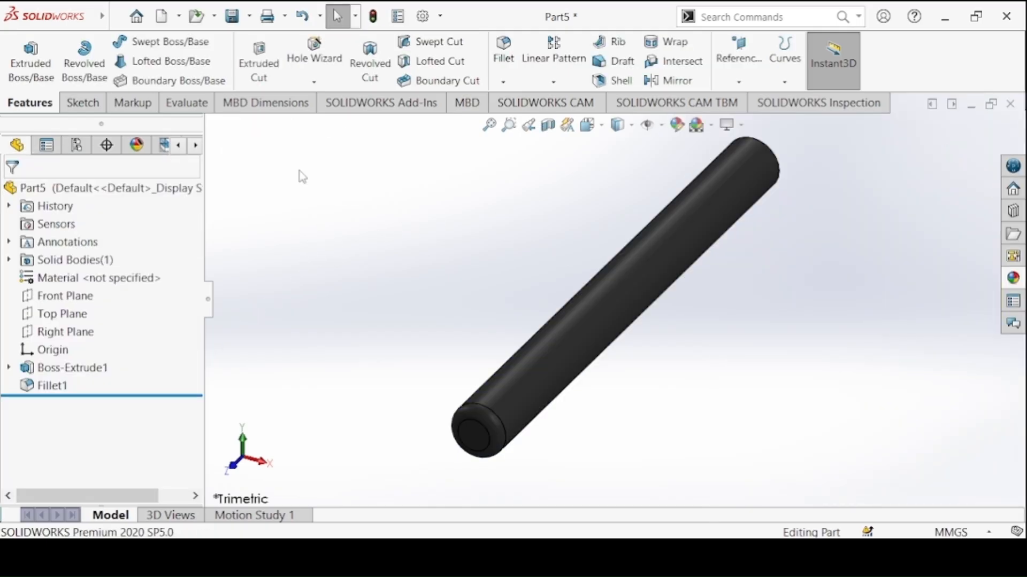
Save the rod part as Slider in the Crank Slider Mechanism folder
{"action": "left_click", "coordinate": [231, 16]}
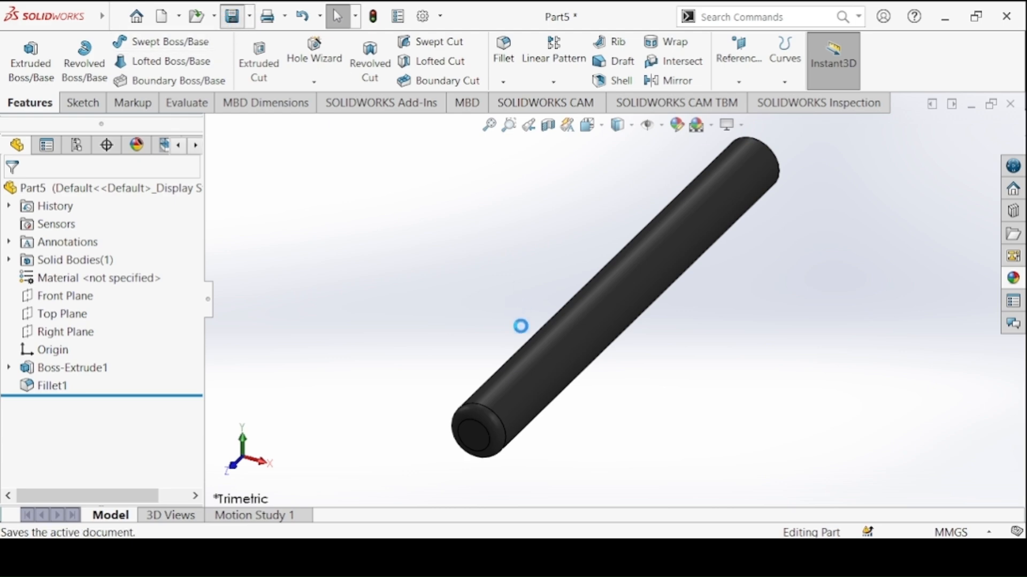
{"action": "type", "text": "Sl"}
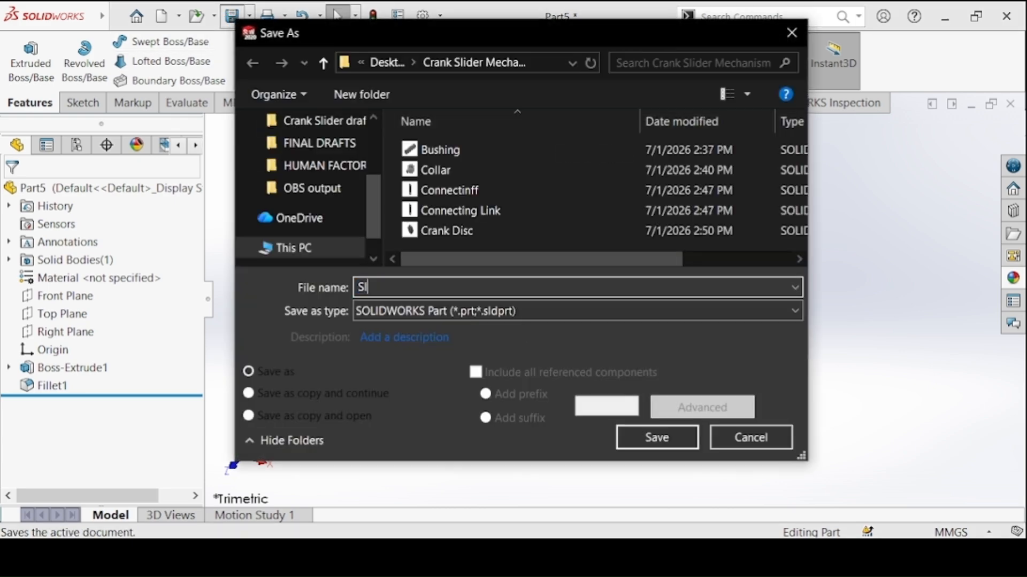
{"action": "type", "text": "ider"}
{"action": "key", "text": "Return"}
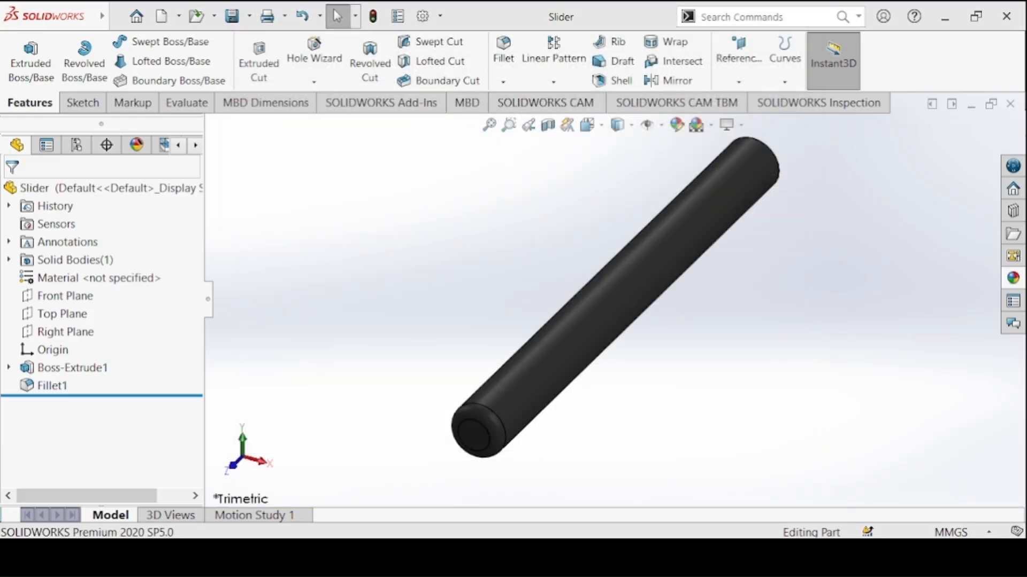
Switch to the Connecting Link part, recolour it light grey and save it
{"action": "mouse_move", "coordinate": [427, 558]}
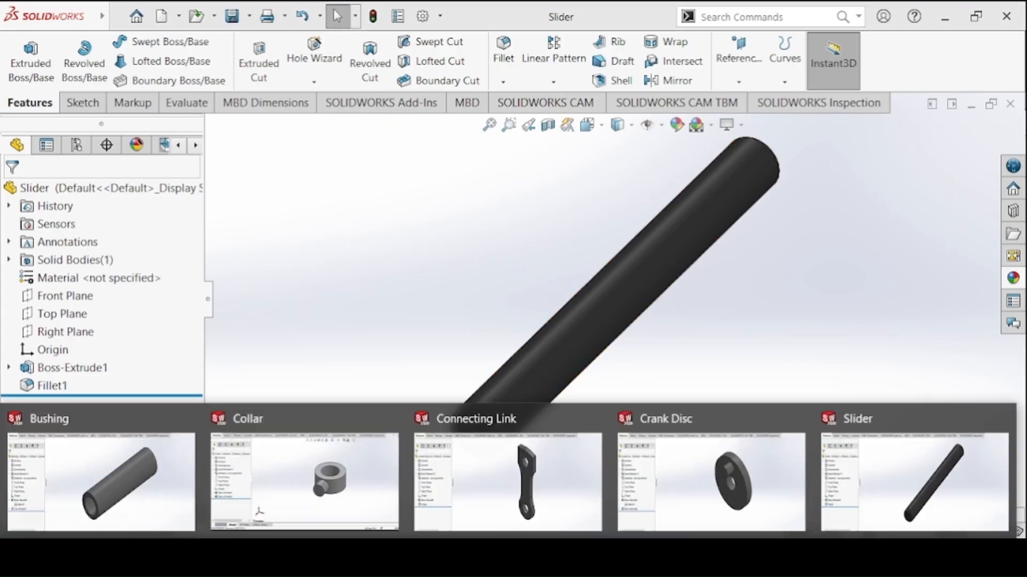
{"action": "left_click", "coordinate": [676, 129]}
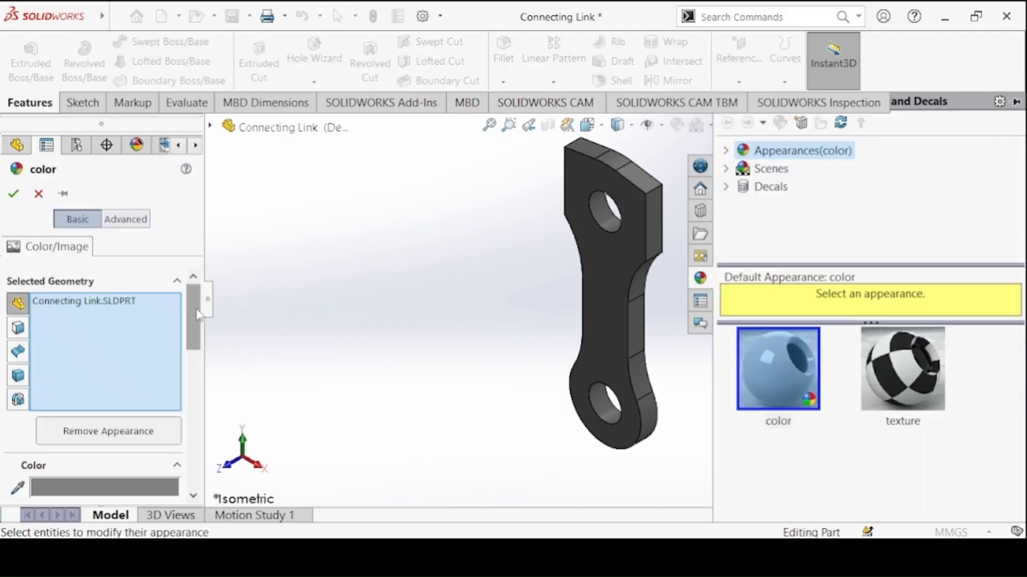
{"action": "left_click_drag", "start_coordinate": [192, 338], "coordinate": [190, 390]}
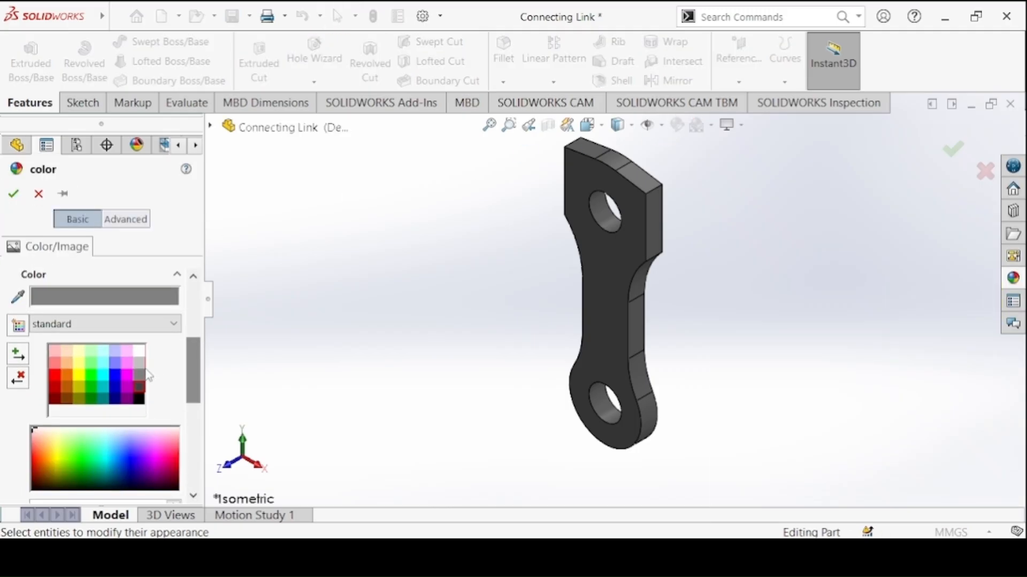
{"action": "left_click", "coordinate": [140, 371]}
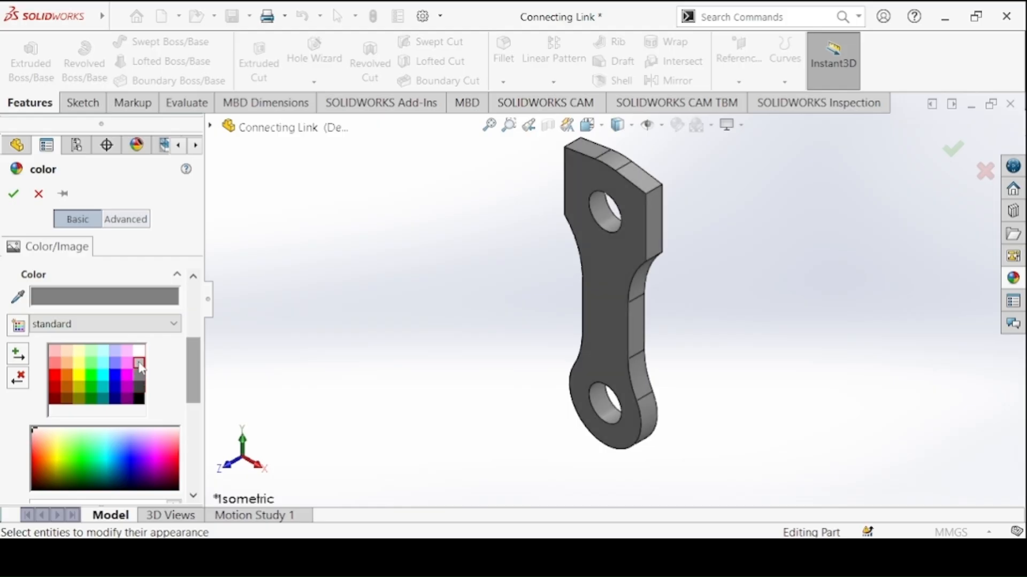
{"action": "left_click", "coordinate": [13, 194]}
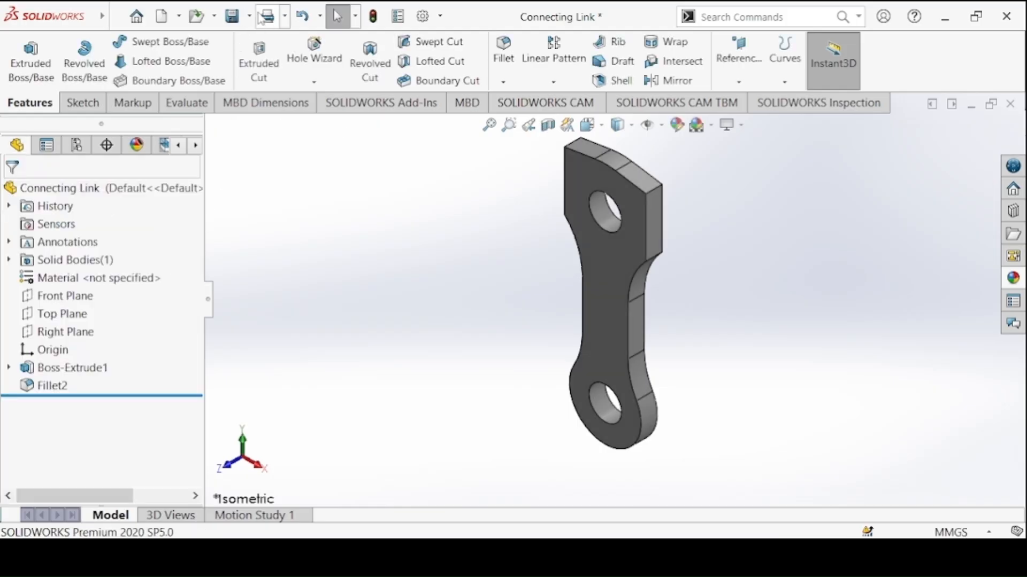
{"action": "left_click", "coordinate": [232, 16]}
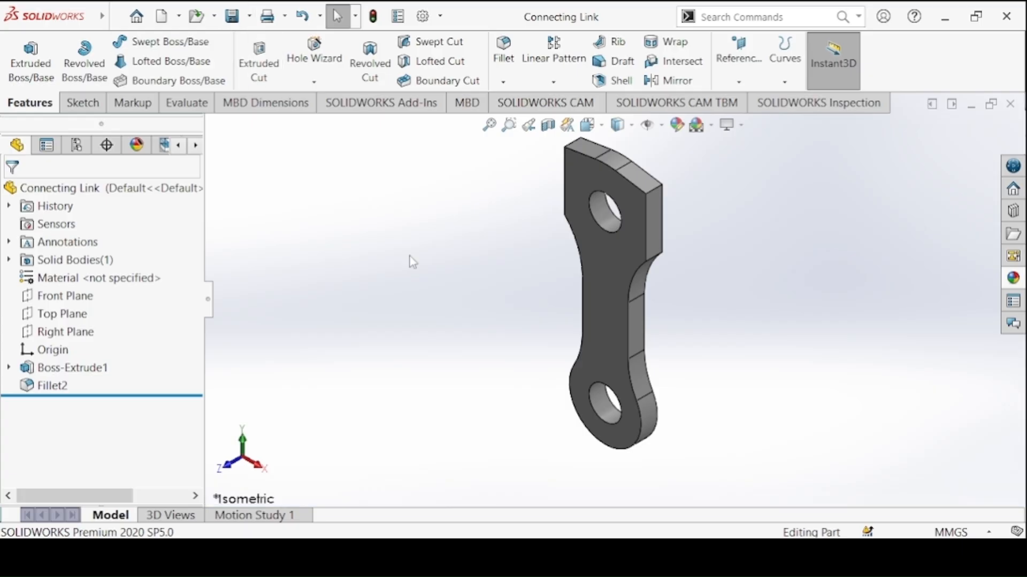
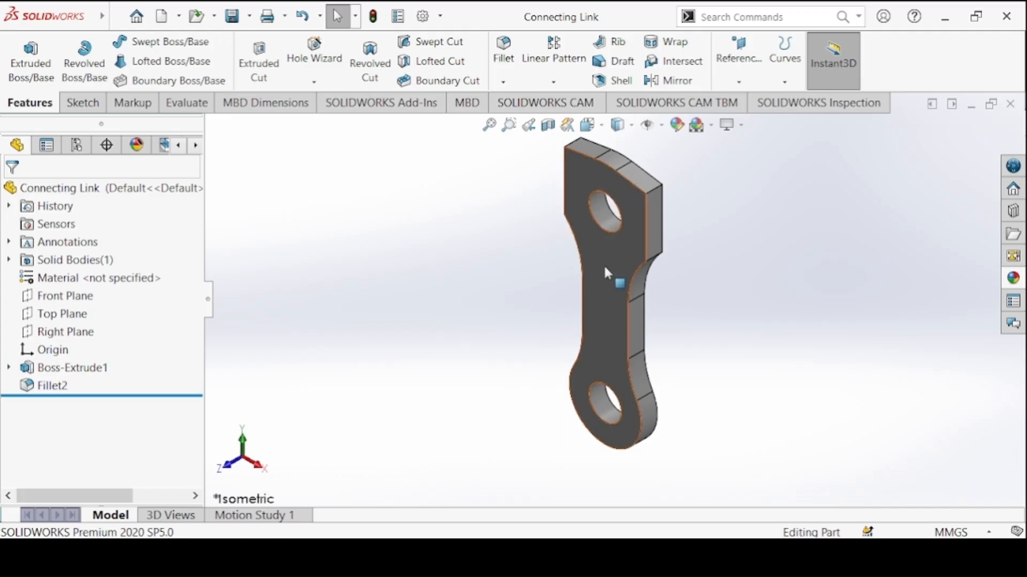
Create a new assembly document and dismiss the initial component insertion
{"action": "left_click", "coordinate": [161, 16]}
{"action": "left_click", "coordinate": [520, 209]}
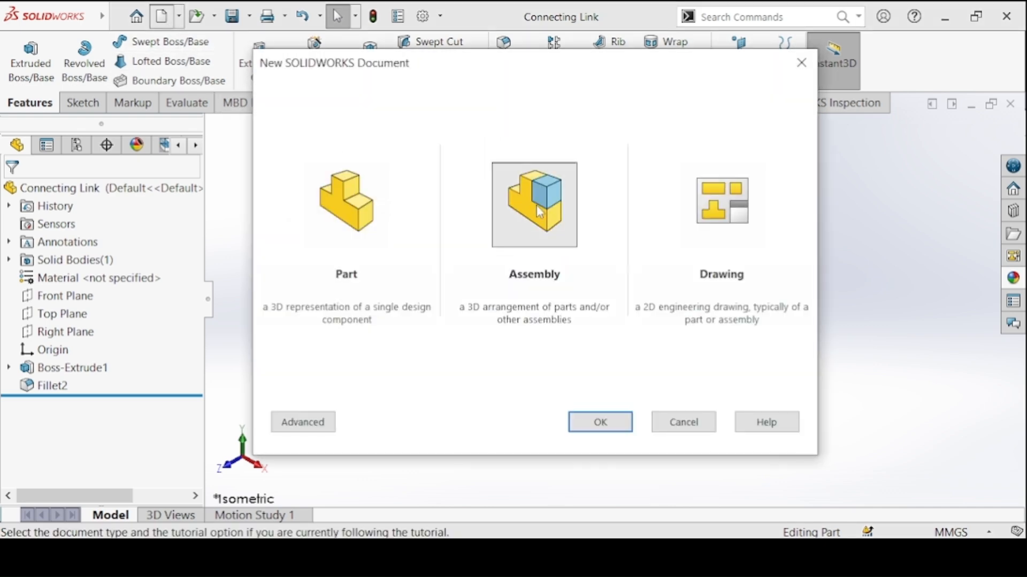
{"action": "left_click", "coordinate": [600, 422]}
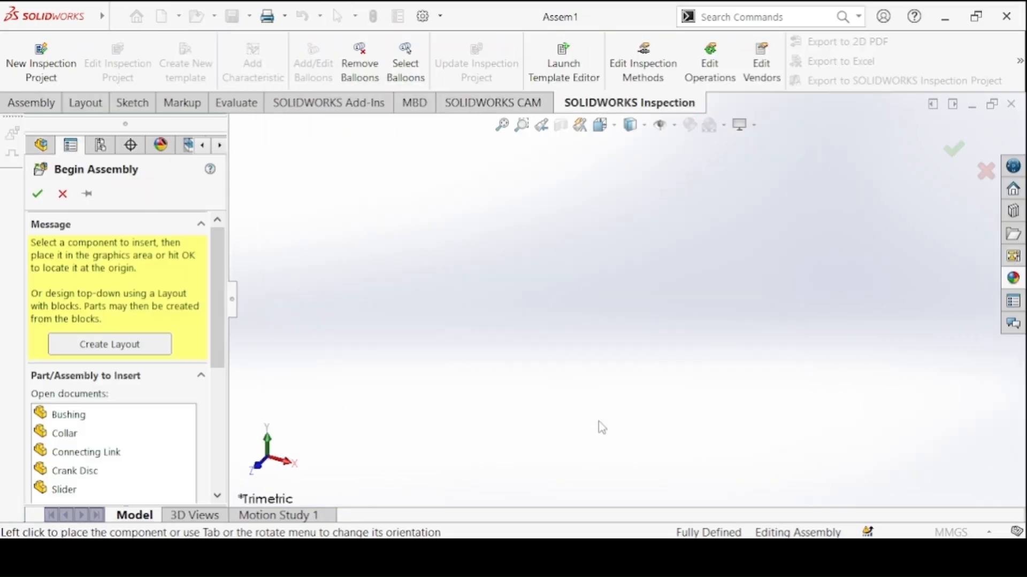
{"action": "left_click", "coordinate": [31, 102]}
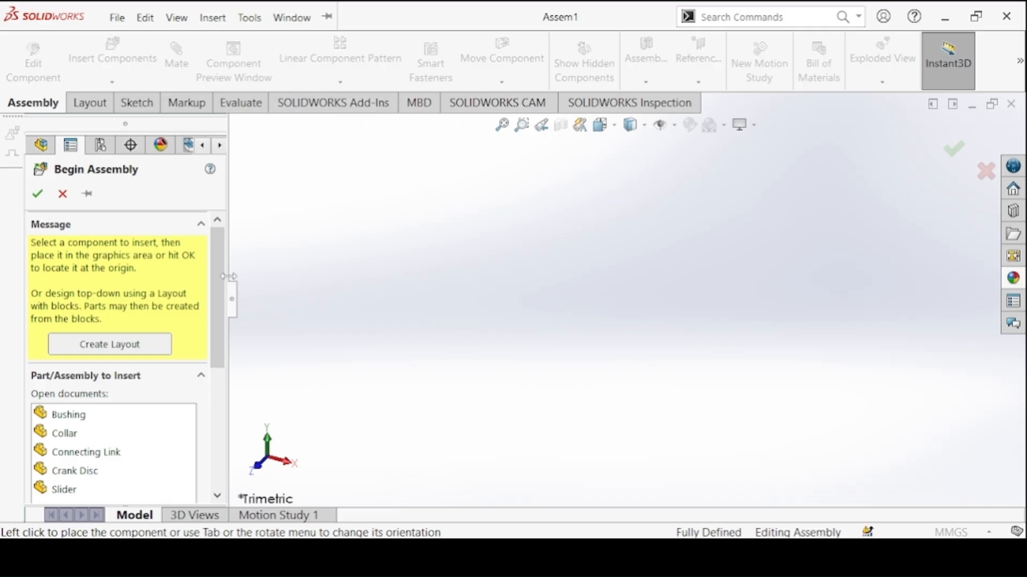
{"action": "mouse_move", "coordinate": [256, 556]}
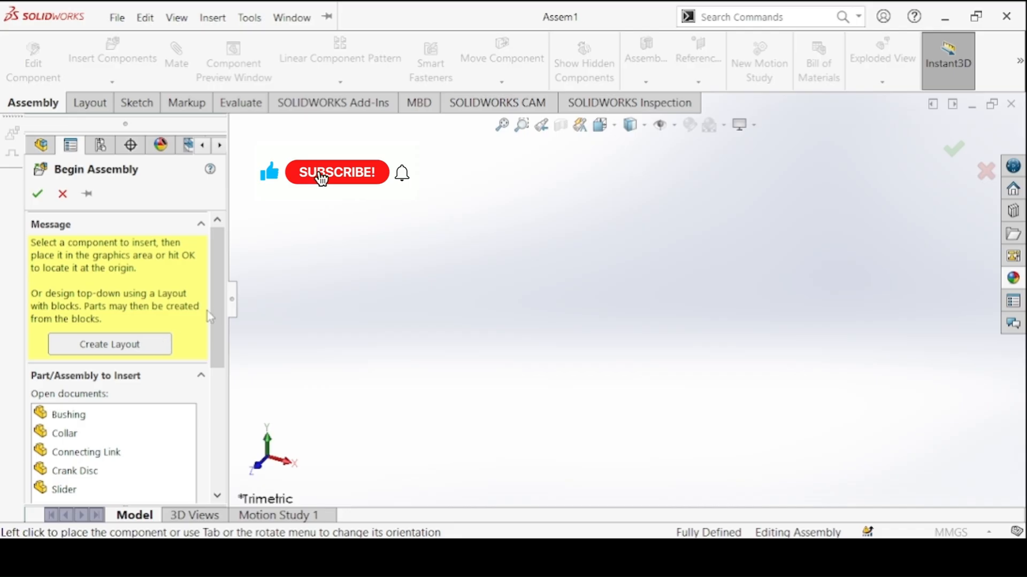
{"action": "scroll", "coordinate": [208, 317], "scroll_direction": "down", "scroll_amount": 5}
{"action": "scroll", "coordinate": [80, 353], "scroll_direction": "up", "scroll_amount": 3}
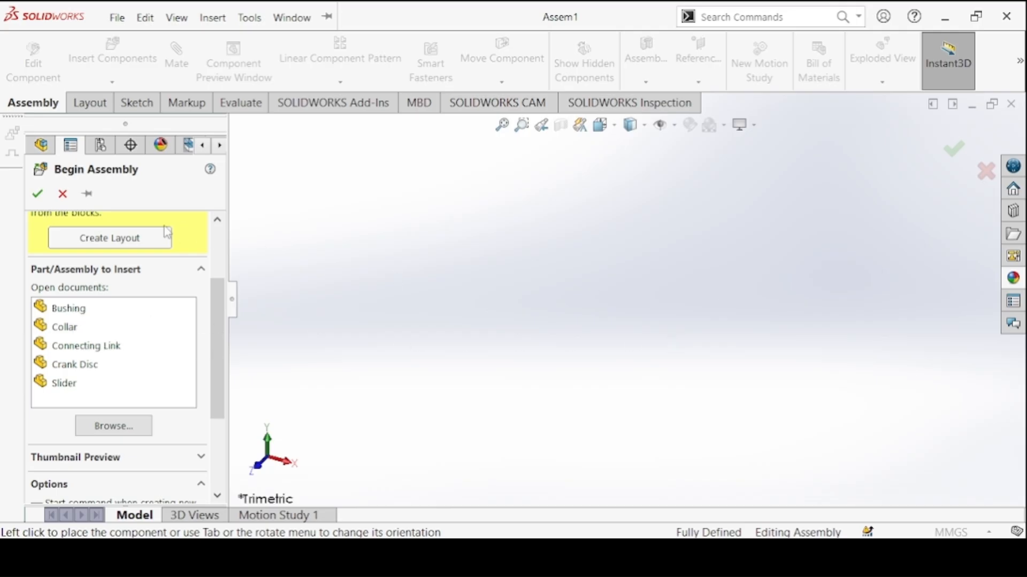
{"action": "left_click", "coordinate": [63, 195]}
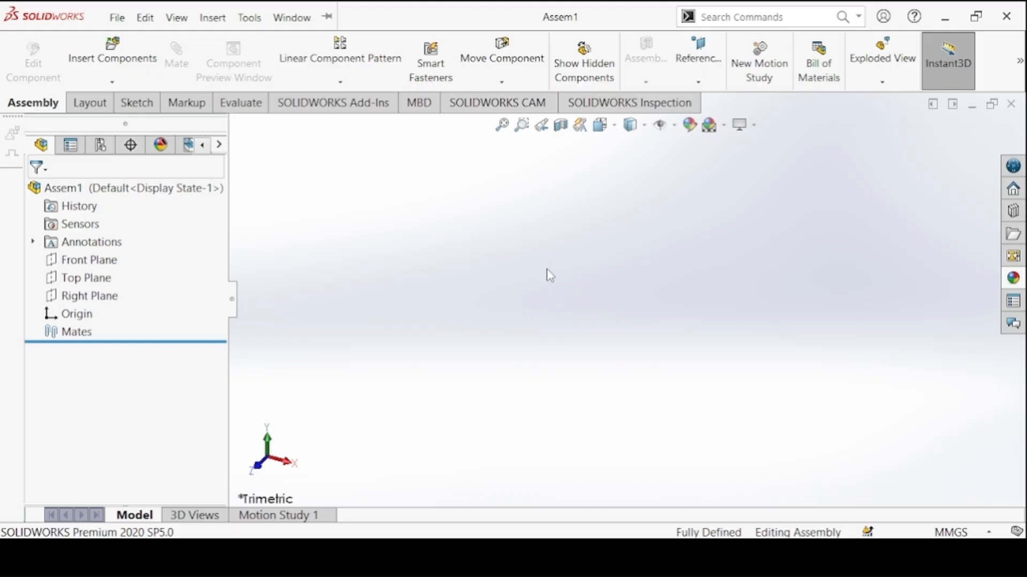
Insert the Crank Disc from the open documents as the first component and place it in the assembly
{"action": "left_click", "coordinate": [142, 64]}
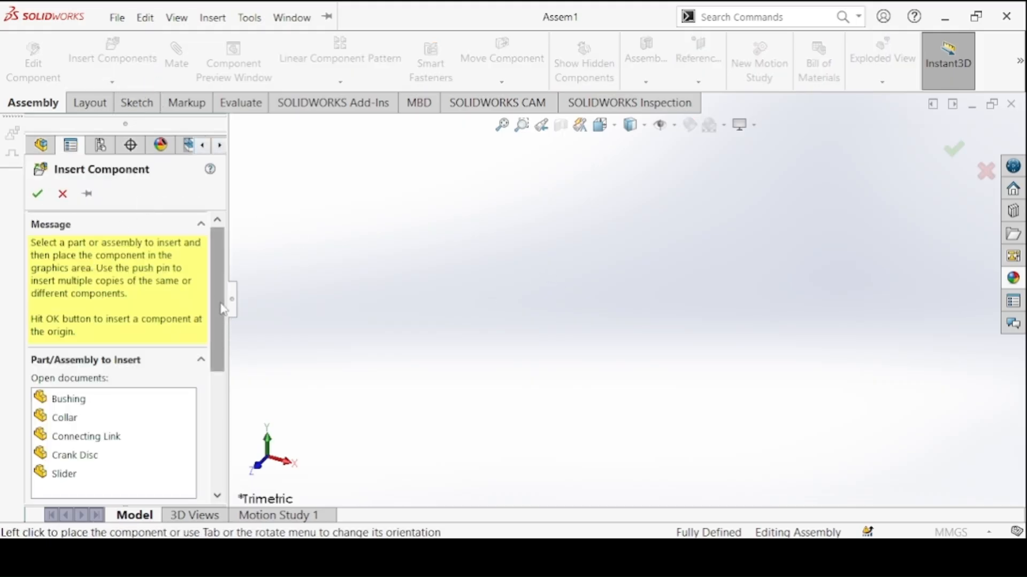
{"action": "left_click_drag", "start_coordinate": [222, 305], "coordinate": [222, 388]}
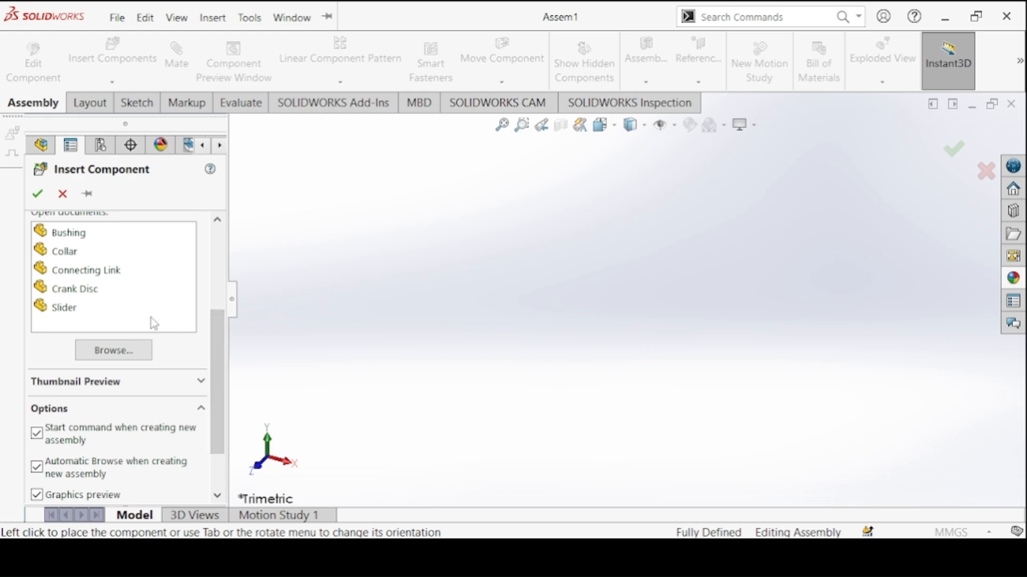
{"action": "left_click", "coordinate": [148, 353]}
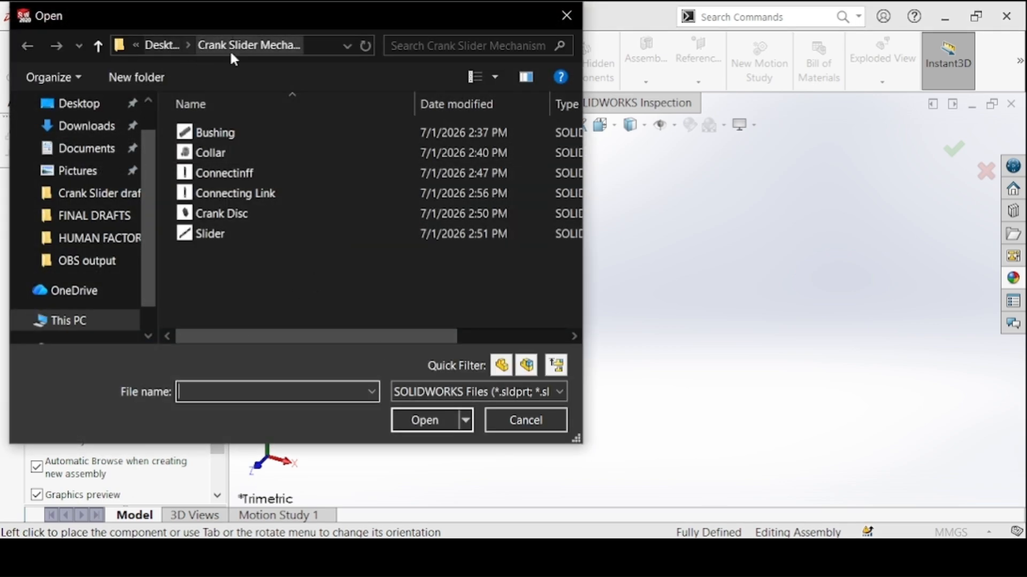
{"action": "key", "text": "Escape"}
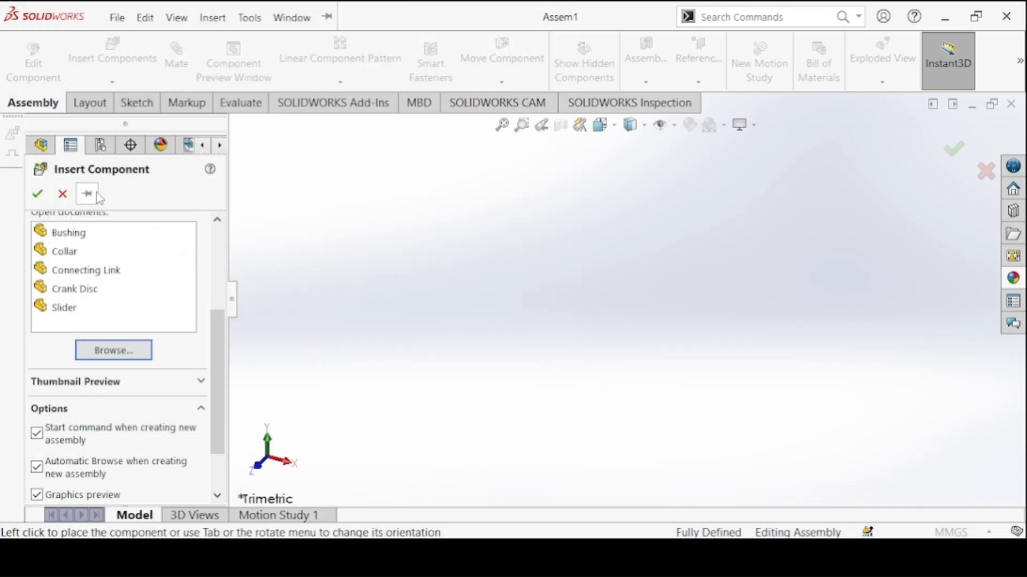
{"action": "scroll", "coordinate": [78, 251], "scroll_direction": "up", "scroll_amount": 3}
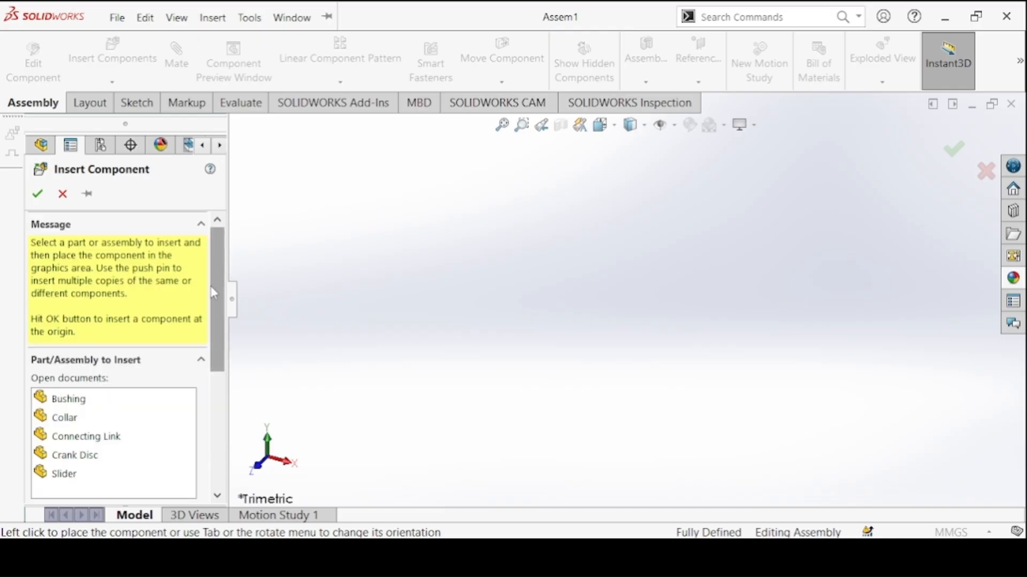
{"action": "scroll", "coordinate": [132, 378], "scroll_direction": "down", "scroll_amount": 1}
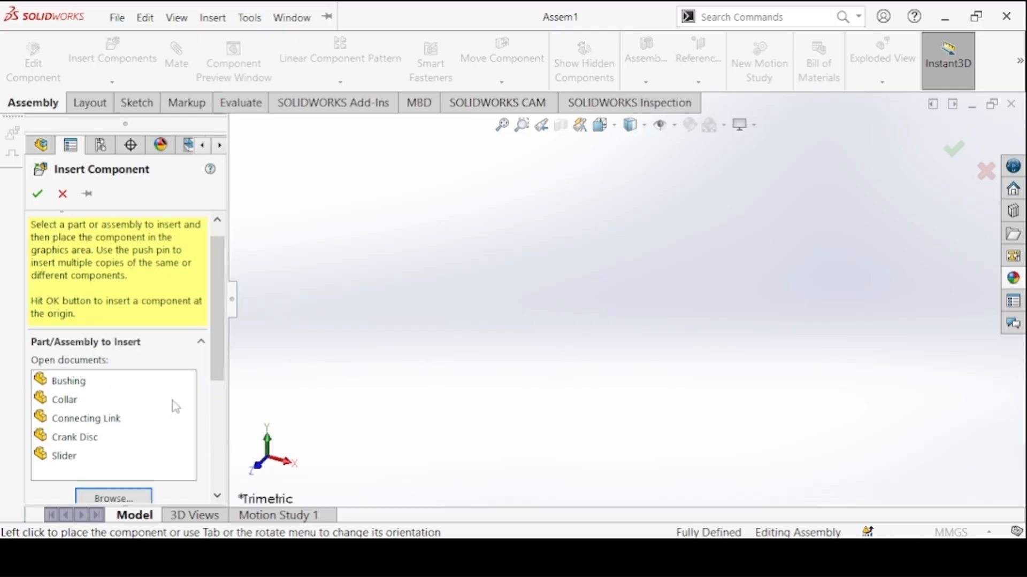
{"action": "left_click", "coordinate": [73, 442]}
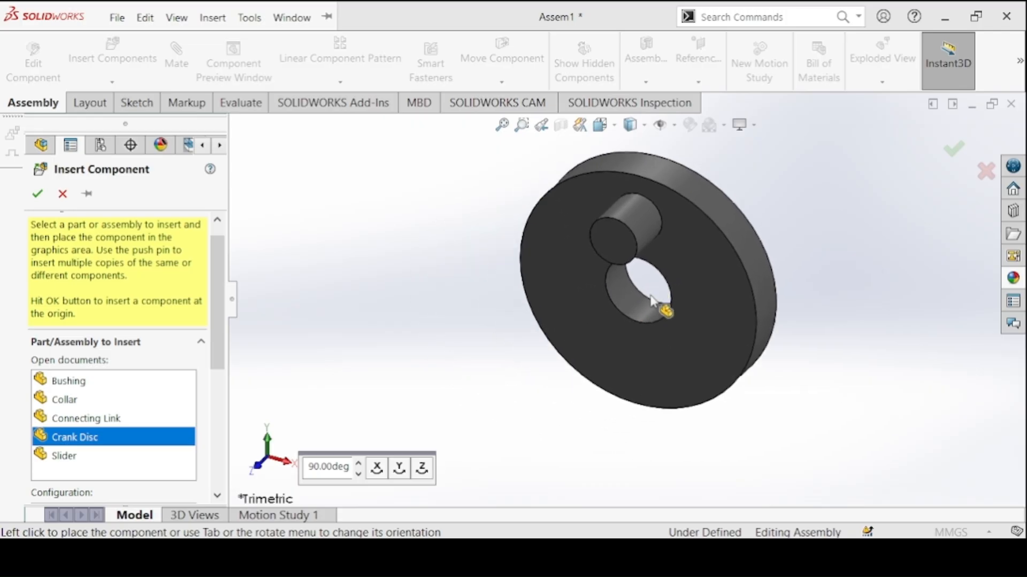
{"action": "left_click", "coordinate": [639, 335]}
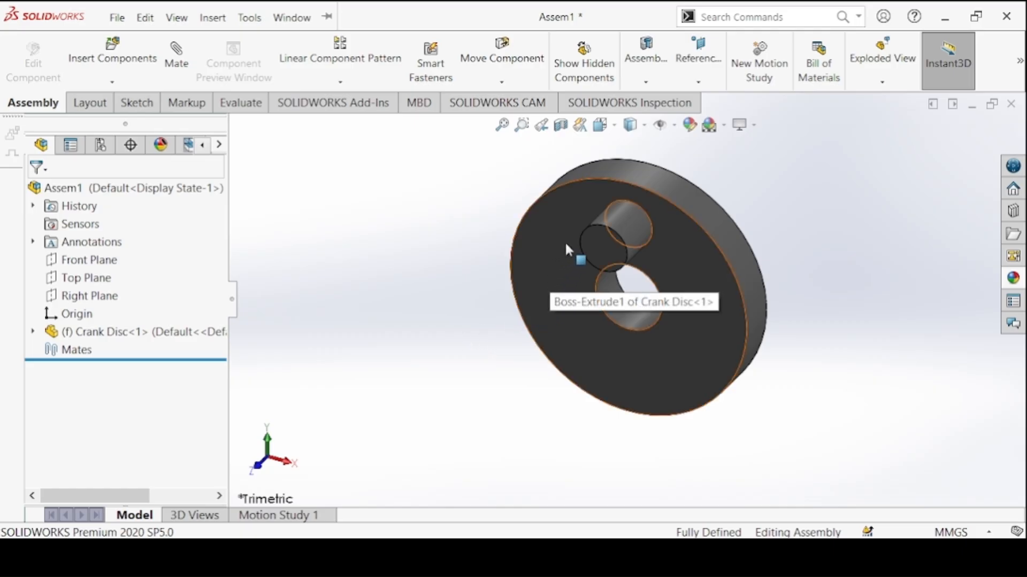
Change the fixed Crank Disc to a floating component and move it slightly to check its freedom
{"action": "left_click", "coordinate": [653, 235]}
{"action": "right_click", "coordinate": [656, 235]}
{"action": "left_click", "coordinate": [677, 267]}
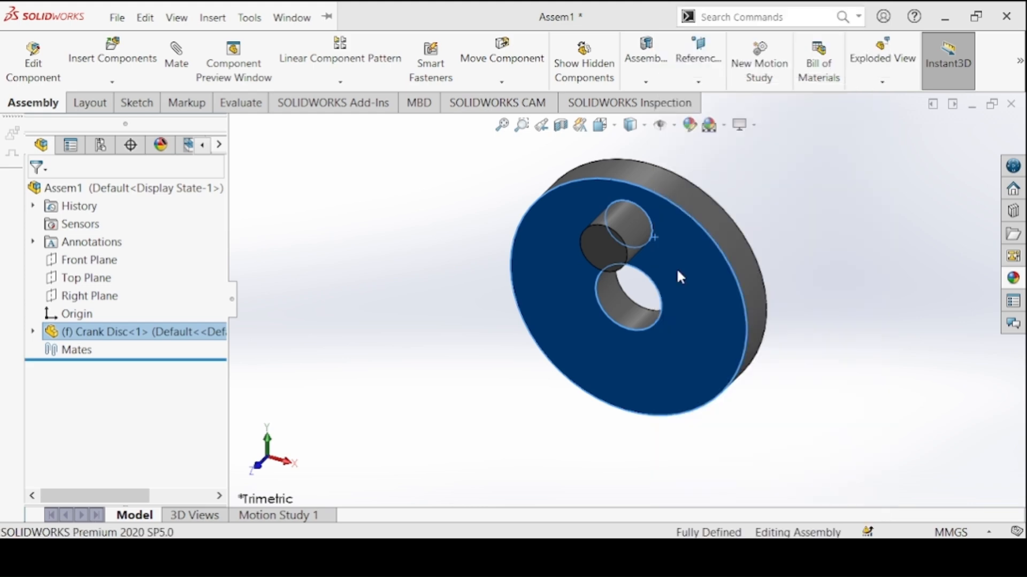
{"action": "left_click_drag", "start_coordinate": [676, 293], "coordinate": [703, 272]}
{"action": "left_click", "coordinate": [458, 342]}
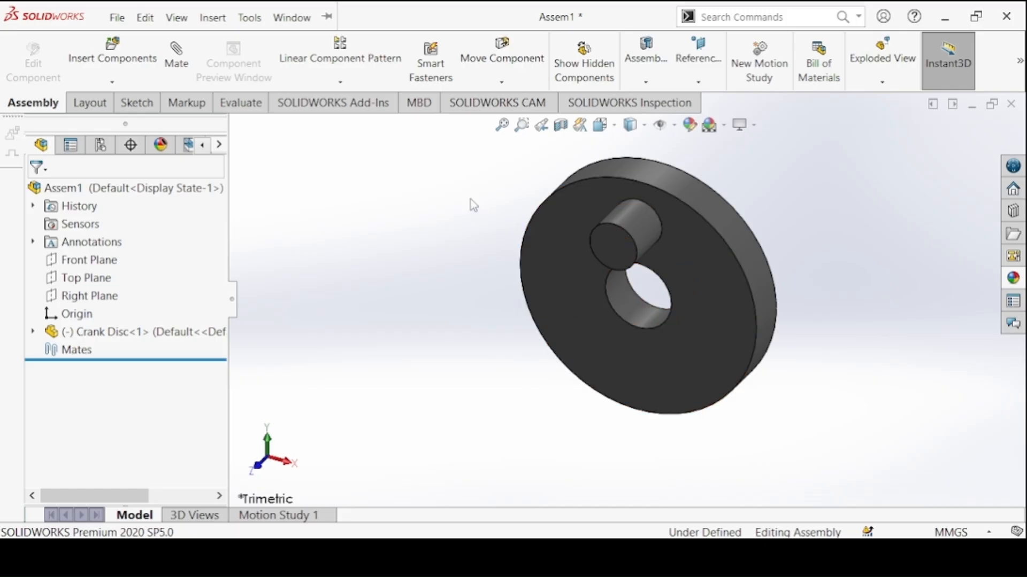
Mate the Crank Disc's origin coincident with the assembly origin, with Align axes switched off
{"action": "left_click", "coordinate": [172, 61]}
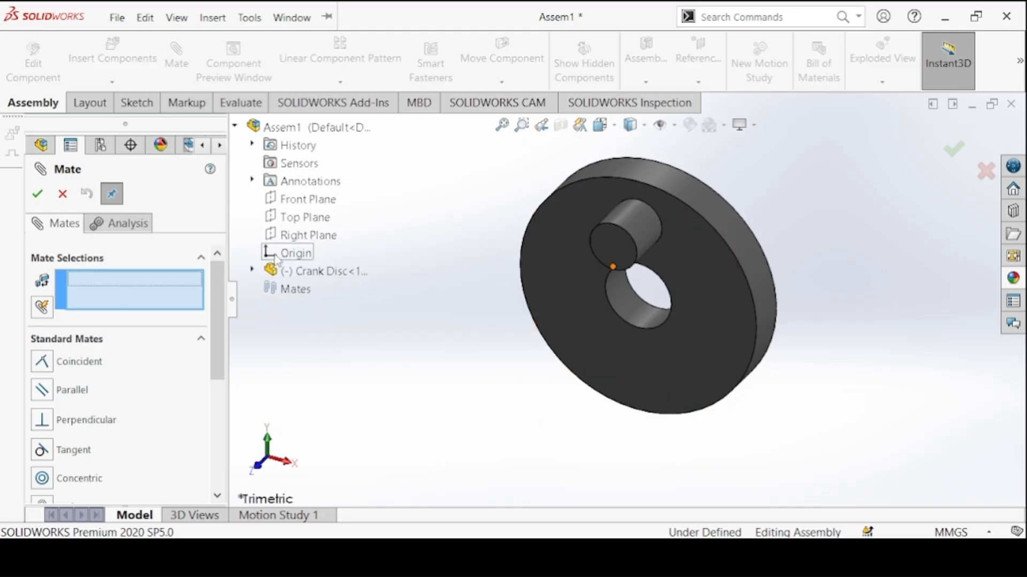
{"action": "left_click", "coordinate": [275, 255]}
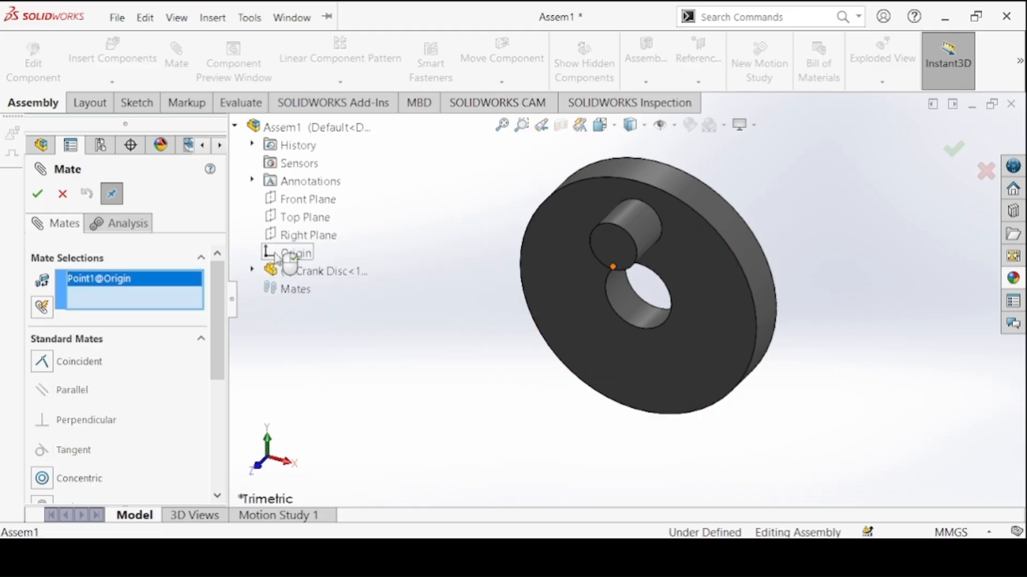
{"action": "left_click", "coordinate": [253, 270]}
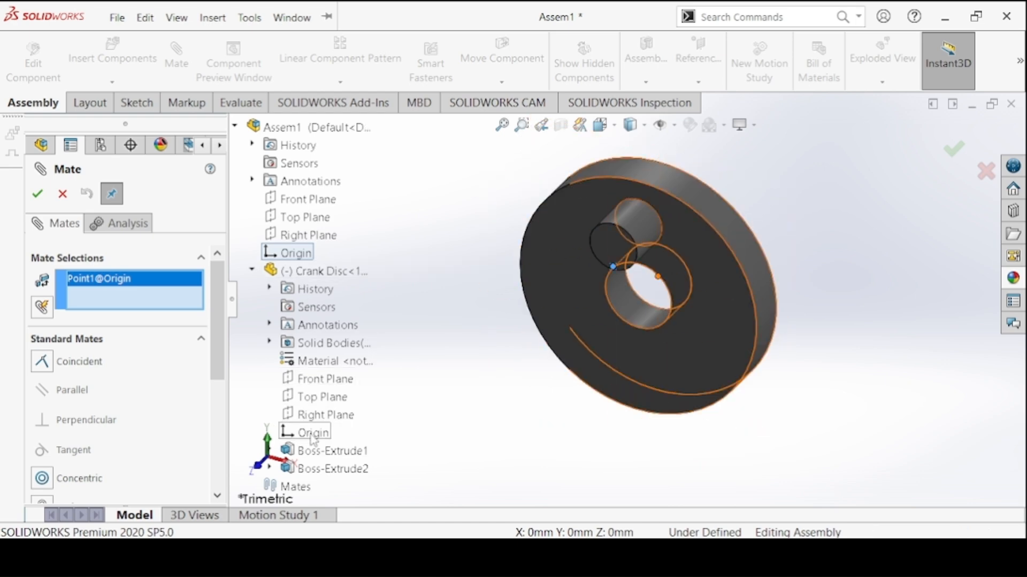
{"action": "left_click", "coordinate": [312, 434]}
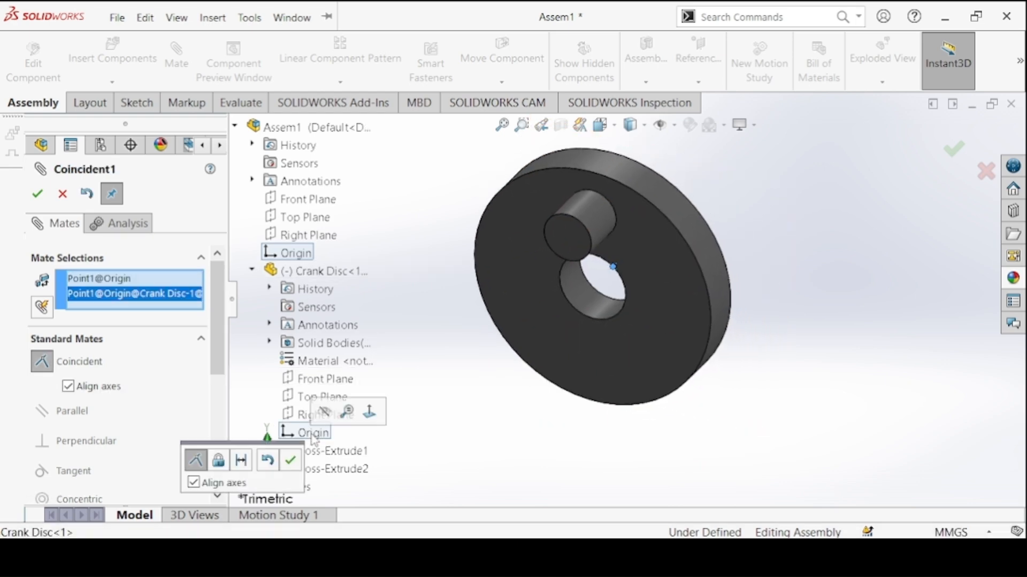
{"action": "left_click", "coordinate": [194, 484]}
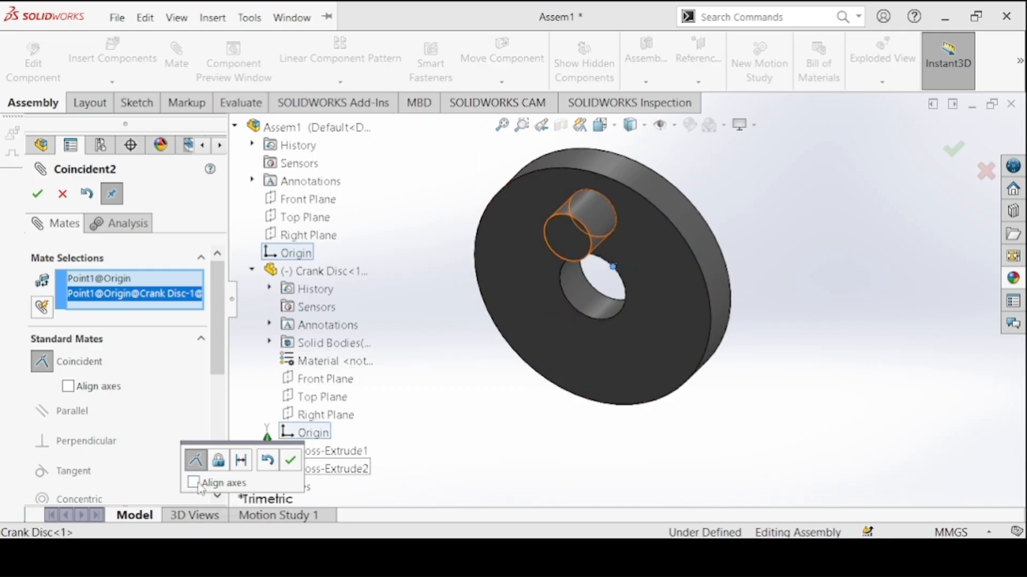
{"action": "left_click", "coordinate": [288, 461]}
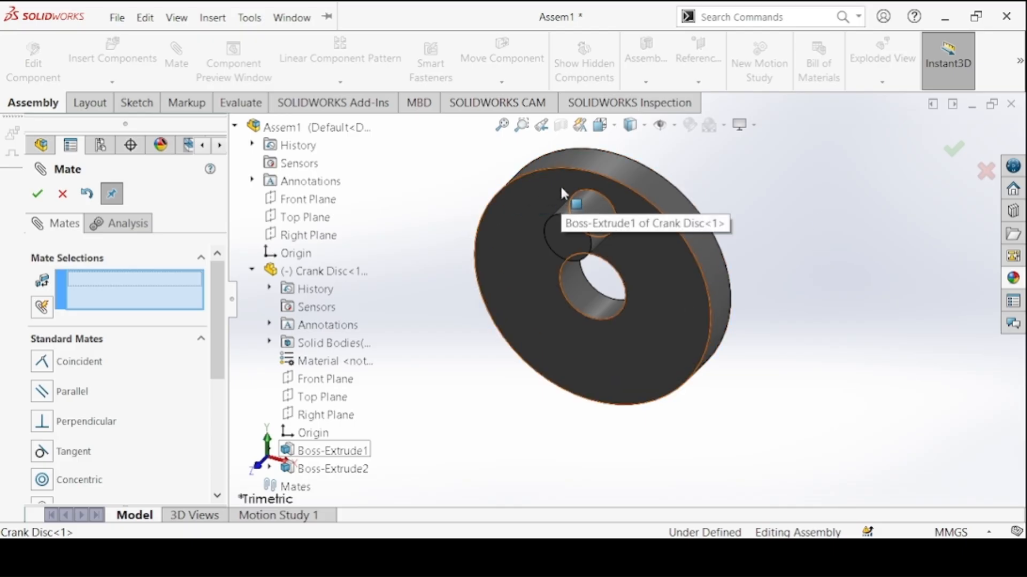
Mate the Crank Disc's Front Plane coincident with the assembly's Front Plane
{"action": "left_click_drag", "start_coordinate": [560, 184], "coordinate": [438, 177]}
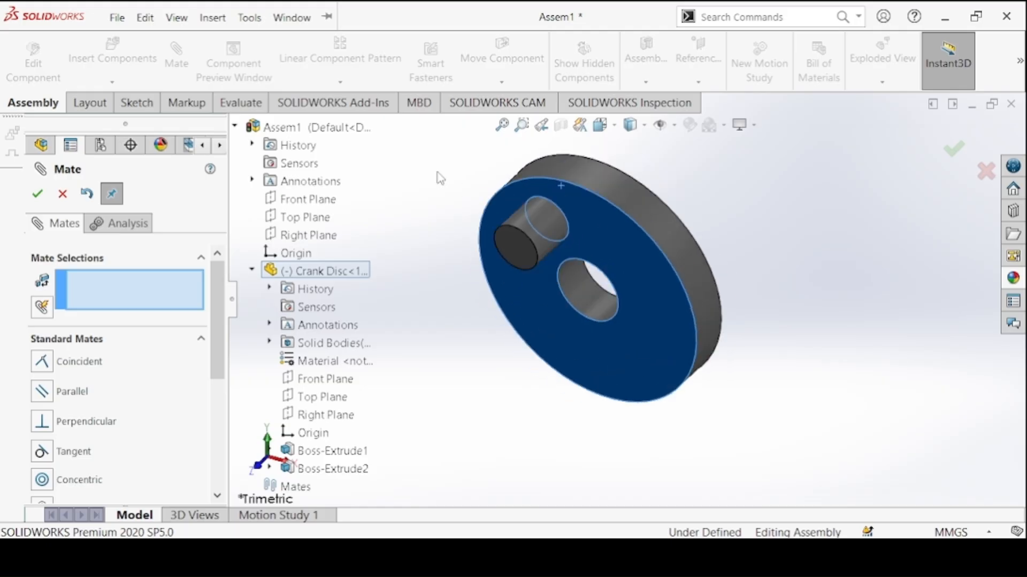
{"action": "left_click", "coordinate": [433, 176]}
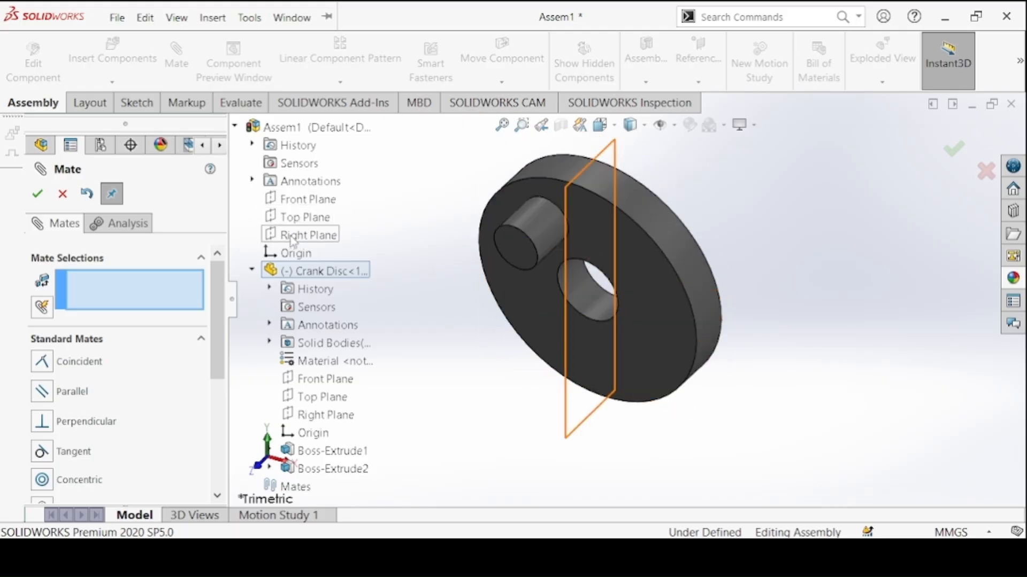
{"action": "left_click", "coordinate": [290, 202]}
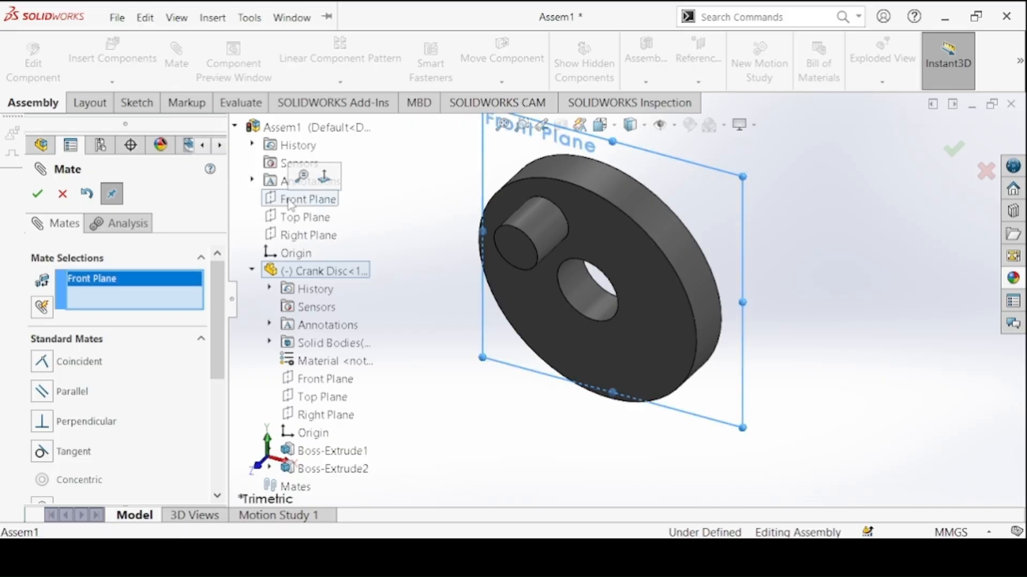
{"action": "left_click", "coordinate": [252, 270]}
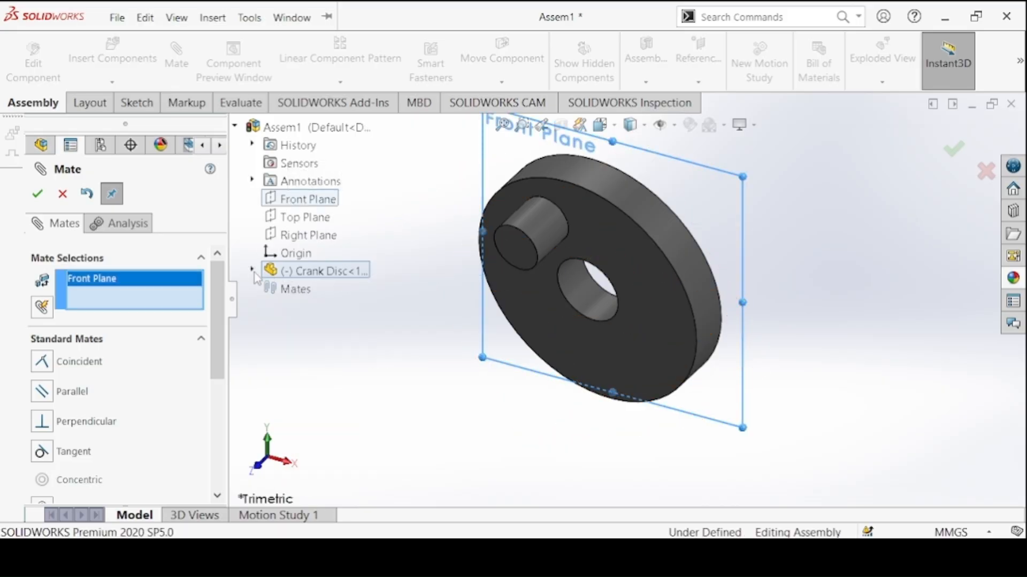
{"action": "left_click", "coordinate": [253, 270]}
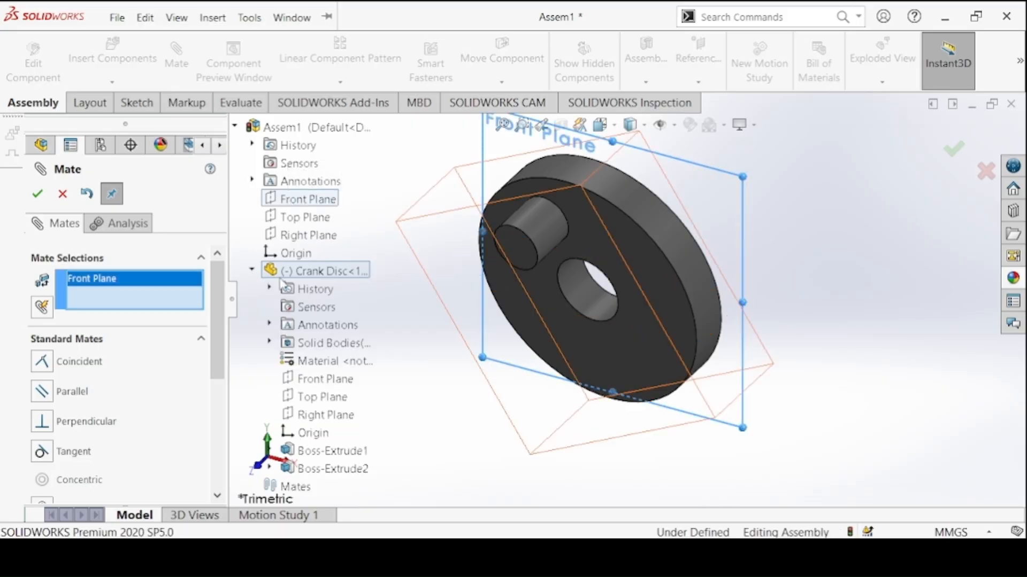
{"action": "left_click", "coordinate": [303, 379]}
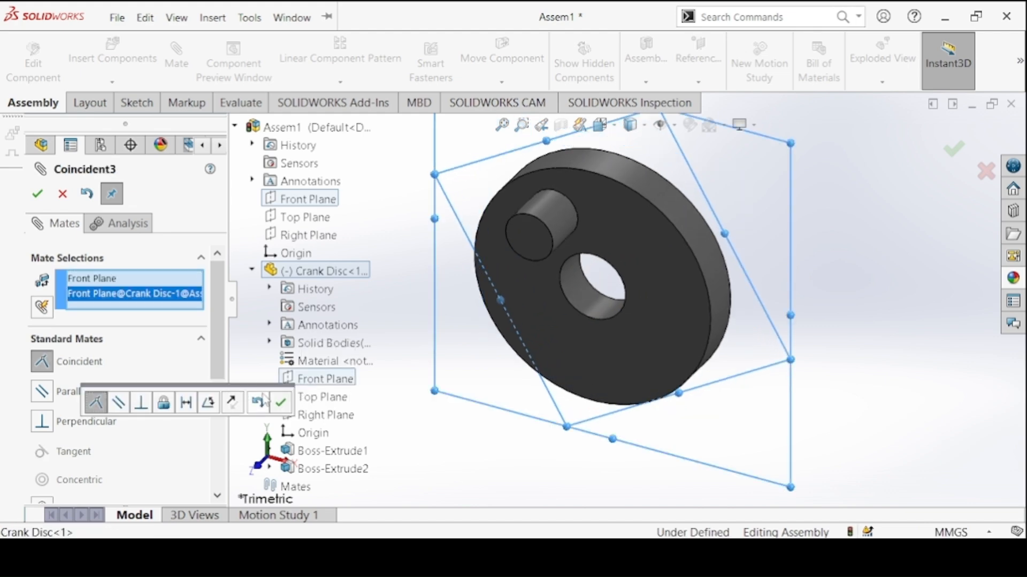
{"action": "left_click", "coordinate": [281, 402]}
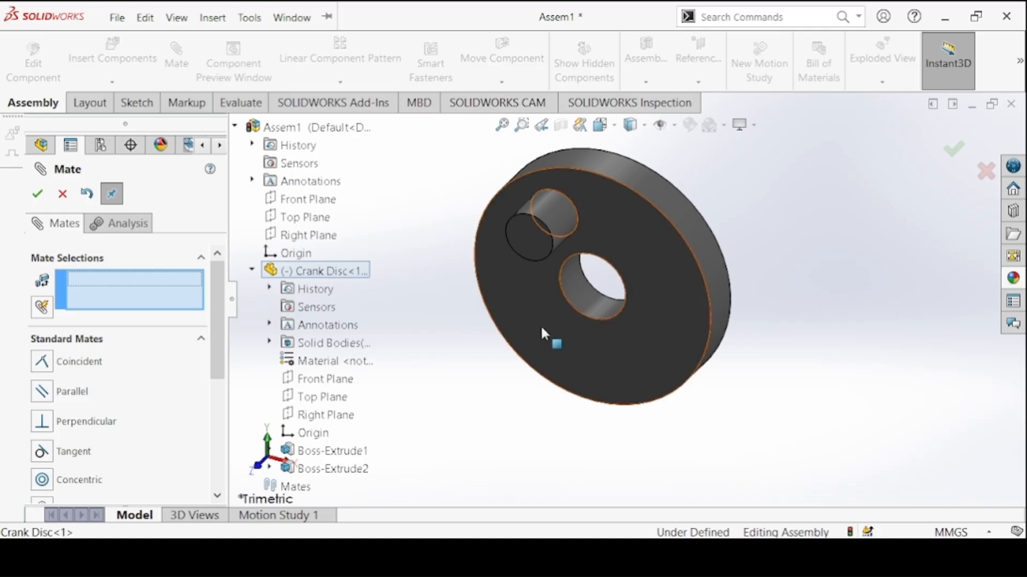
Turn the Crank Disc about its centre to test its rotation and finish mating
{"action": "left_click", "coordinate": [611, 199]}
{"action": "left_click_drag", "start_coordinate": [534, 208], "coordinate": [625, 191]}
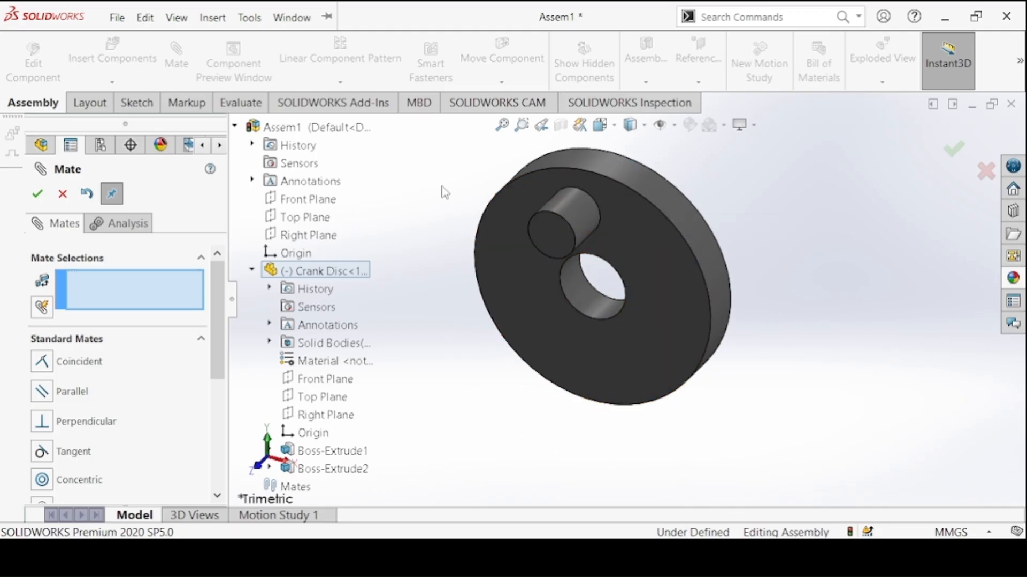
{"action": "left_click", "coordinate": [41, 203]}
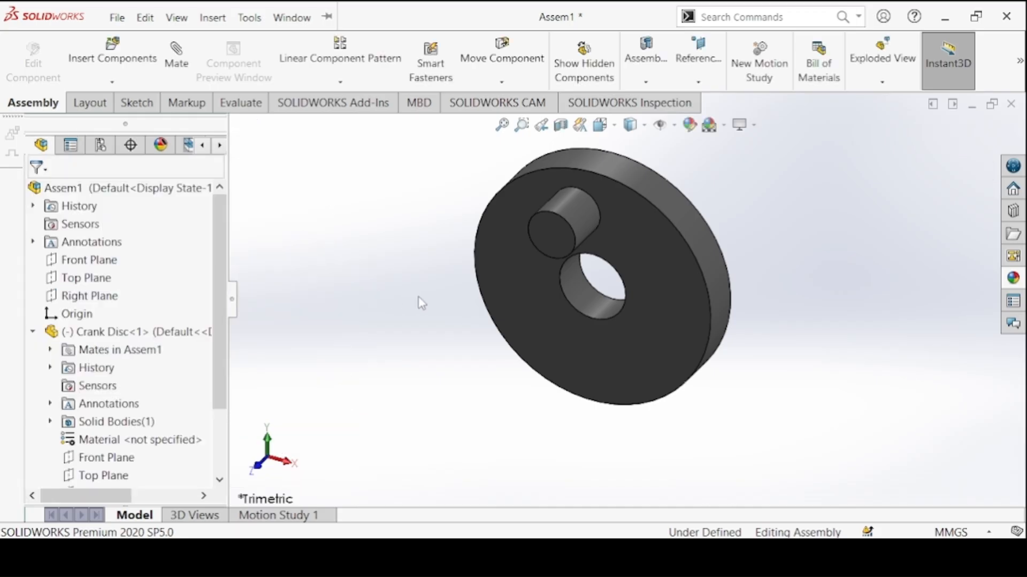
Insert the Connecting Link from the open documents and place it upright beside the Crank Disc's pin
{"action": "left_click", "coordinate": [110, 59]}
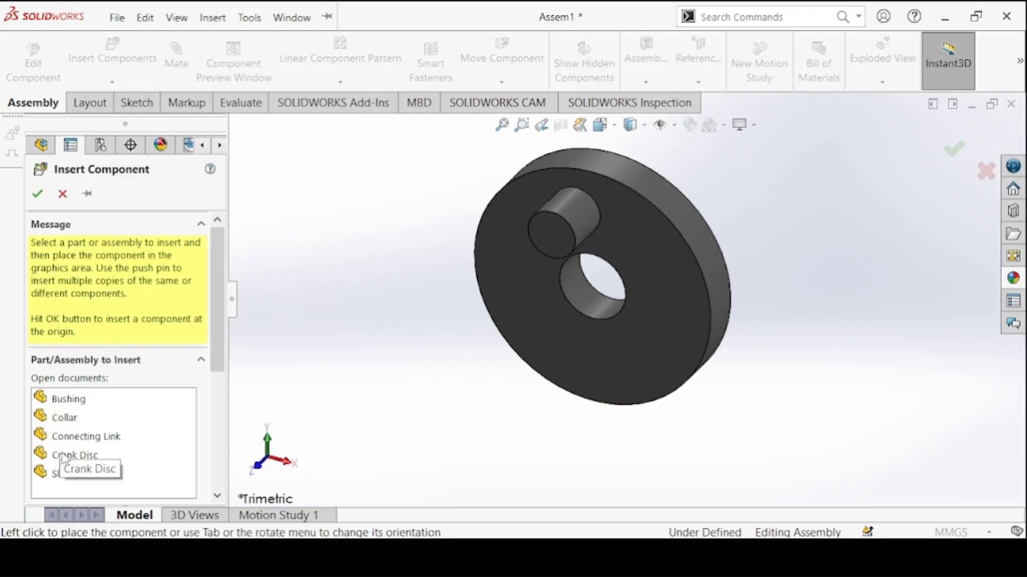
{"action": "left_click", "coordinate": [85, 439]}
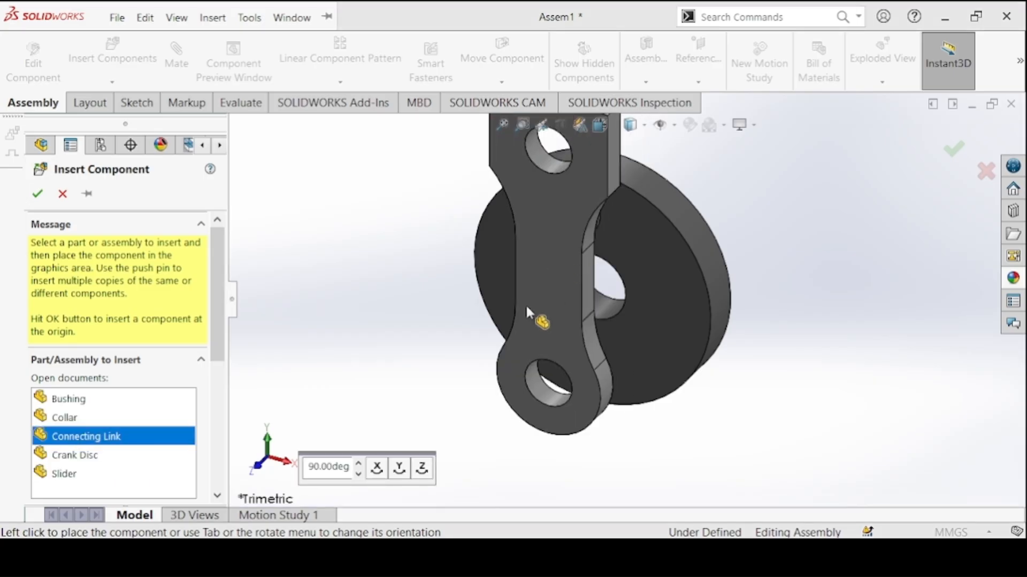
{"action": "left_click", "coordinate": [517, 342]}
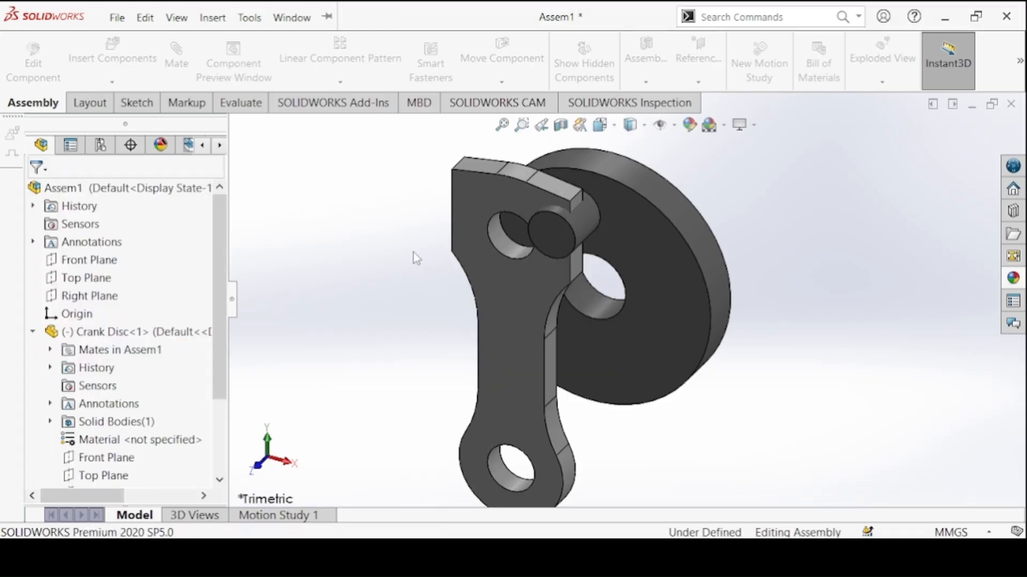
Mate the Connecting Link's upper hole concentric with the Crank Disc's pin
{"action": "left_click", "coordinate": [496, 236]}
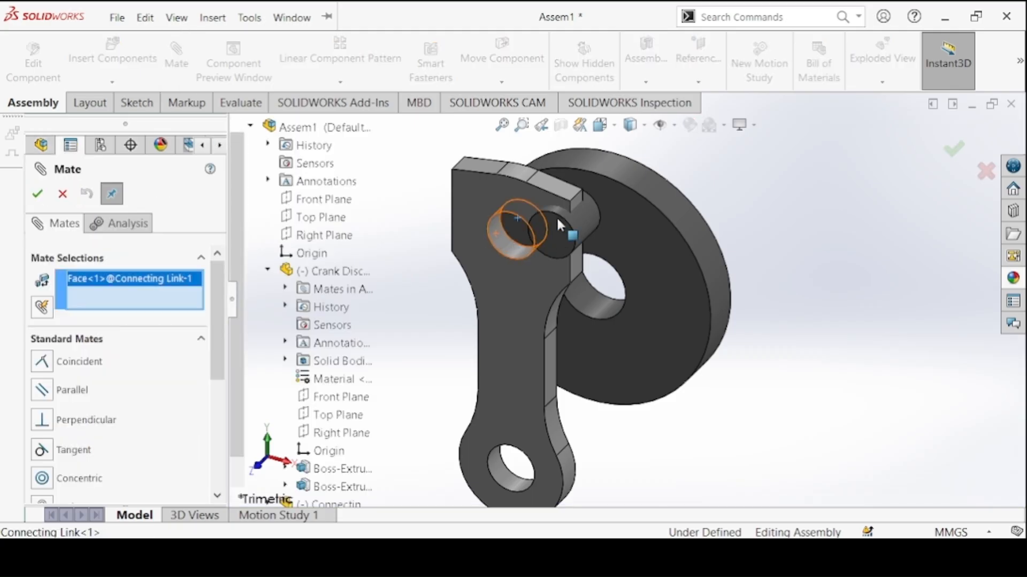
{"action": "left_click", "coordinate": [580, 222]}
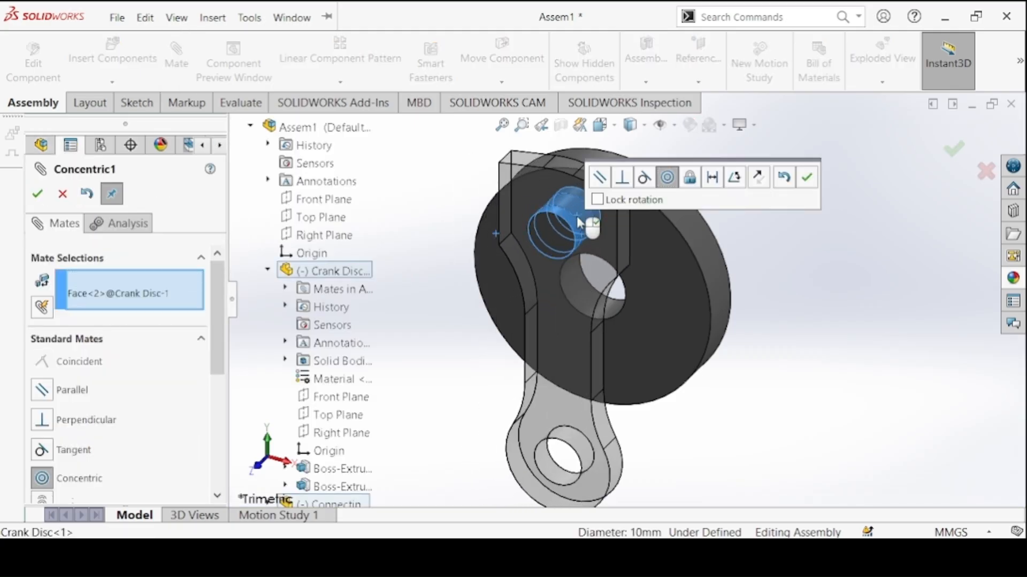
{"action": "left_click", "coordinate": [806, 179]}
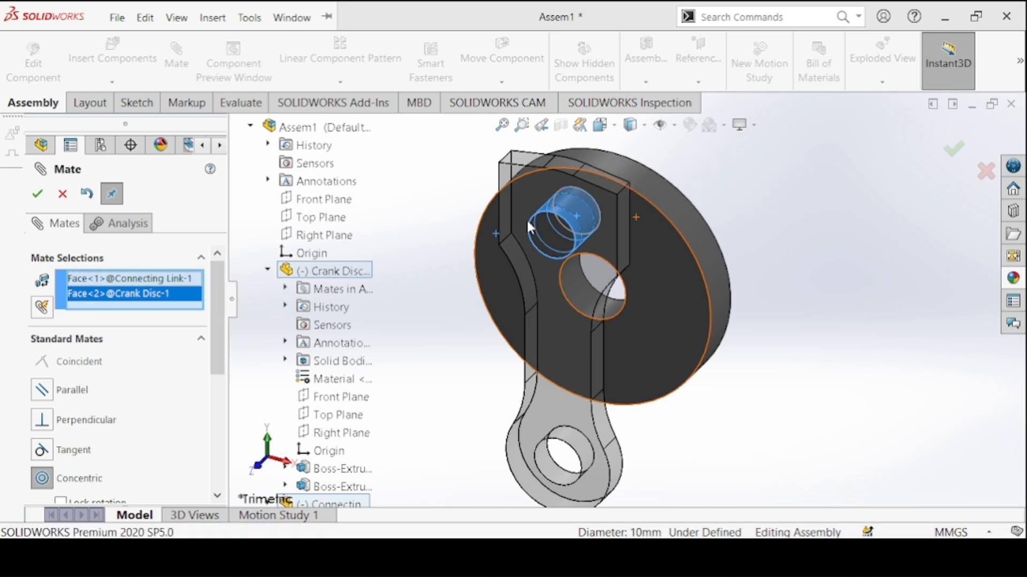
Mate the Connecting Link's front face coincident with the end face of the Crank Disc's pin
{"action": "left_click", "coordinate": [523, 194]}
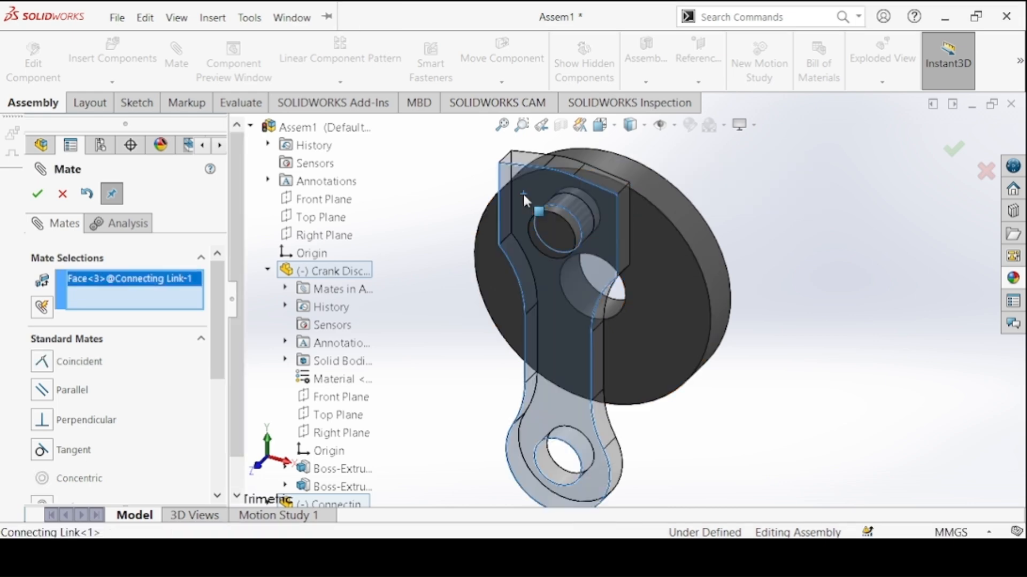
{"action": "left_click", "coordinate": [558, 231]}
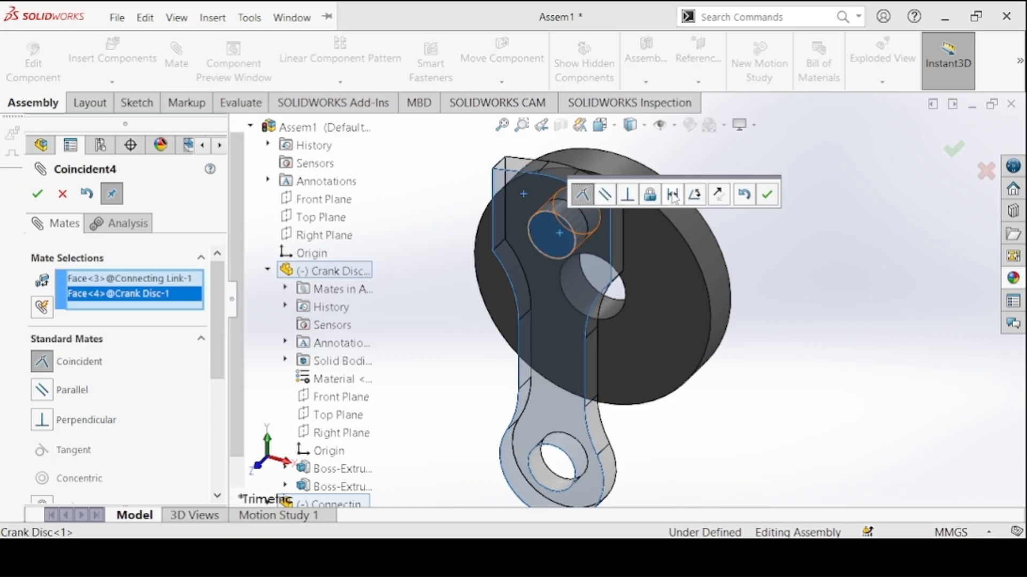
{"action": "left_click", "coordinate": [765, 197]}
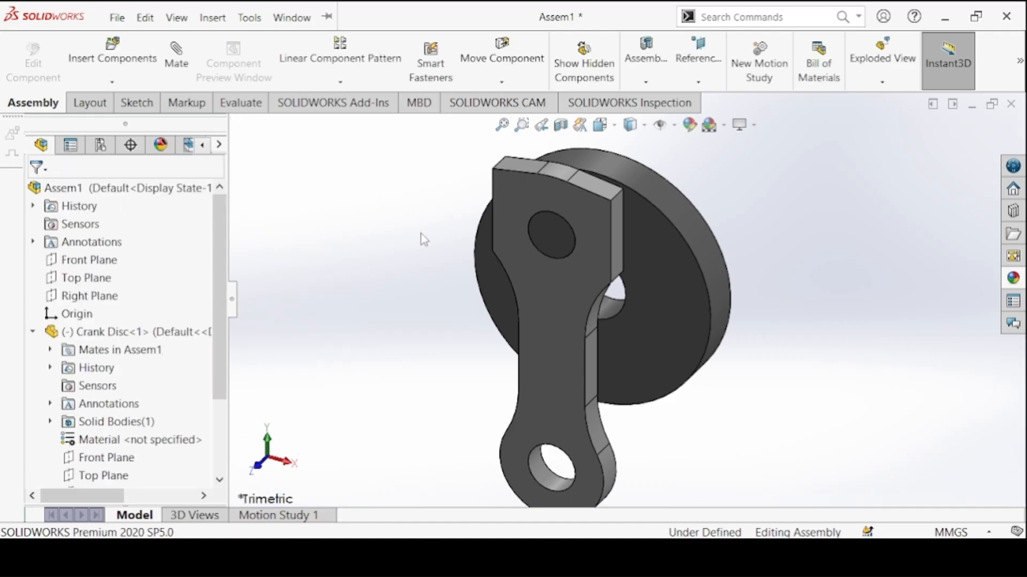
Insert the Collar from the open documents, rotated twice by 90° about Y, and place it beside the Connecting Link's lower hole
{"action": "key", "text": "ctrl+7"}
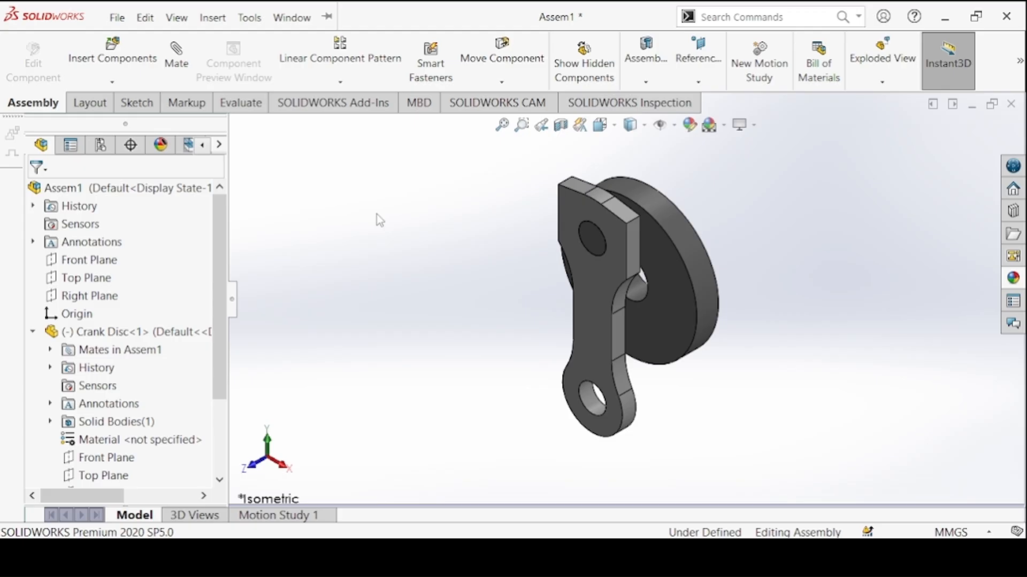
{"action": "left_click", "coordinate": [147, 70]}
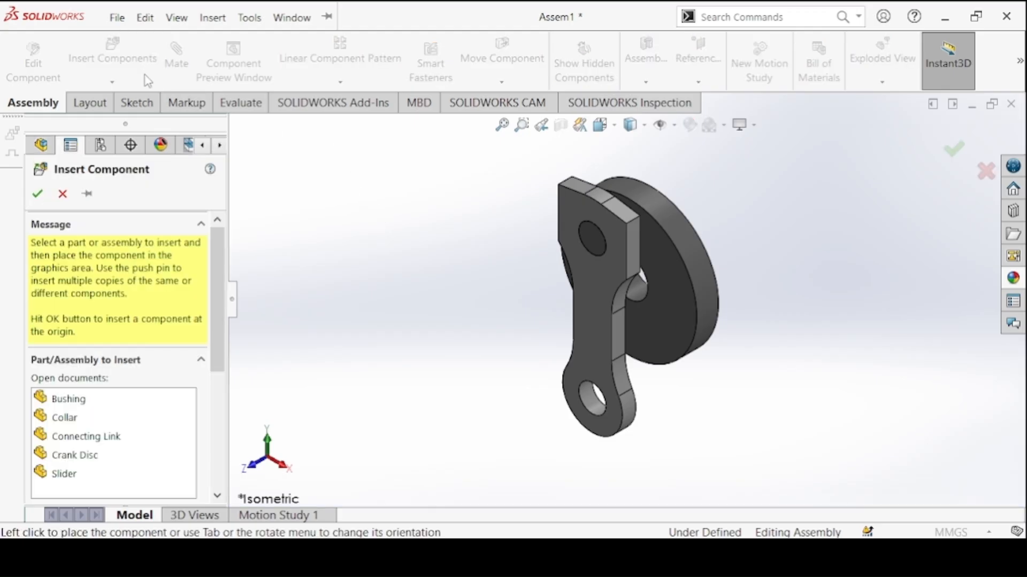
{"action": "scroll", "coordinate": [182, 362], "scroll_direction": "down", "scroll_amount": 3}
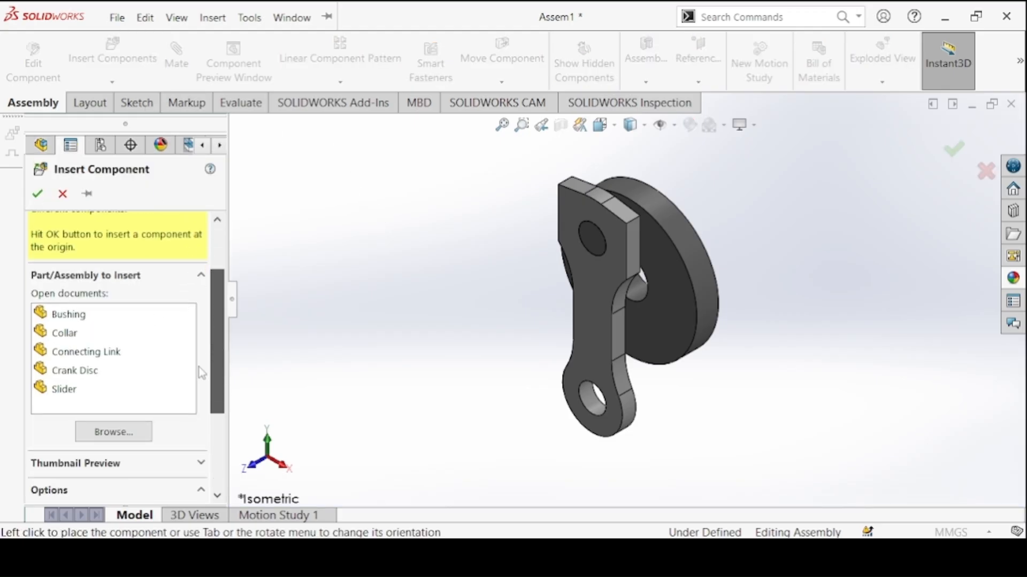
{"action": "left_click", "coordinate": [60, 333]}
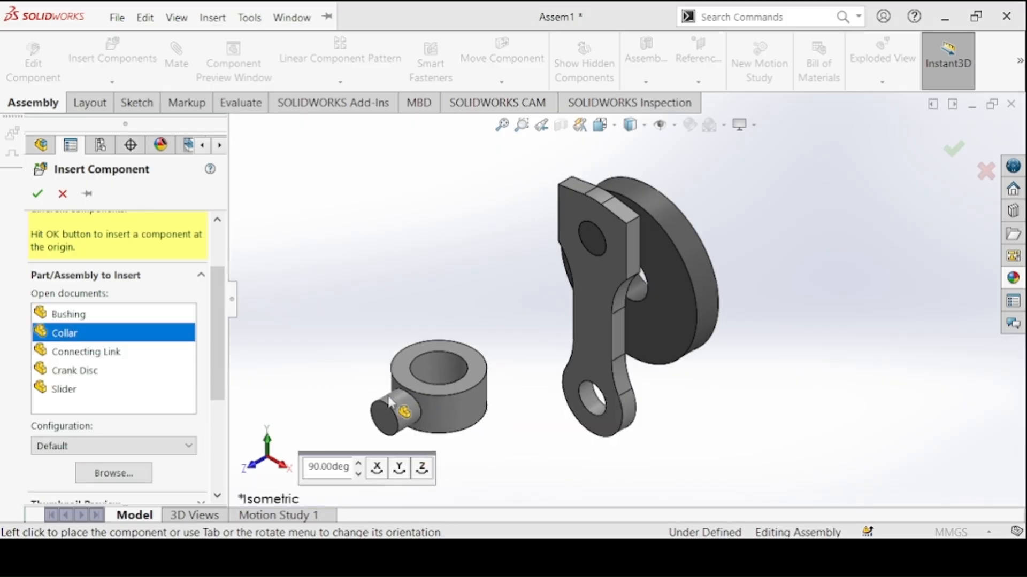
{"action": "left_click", "coordinate": [394, 474]}
{"action": "left_click", "coordinate": [394, 474]}
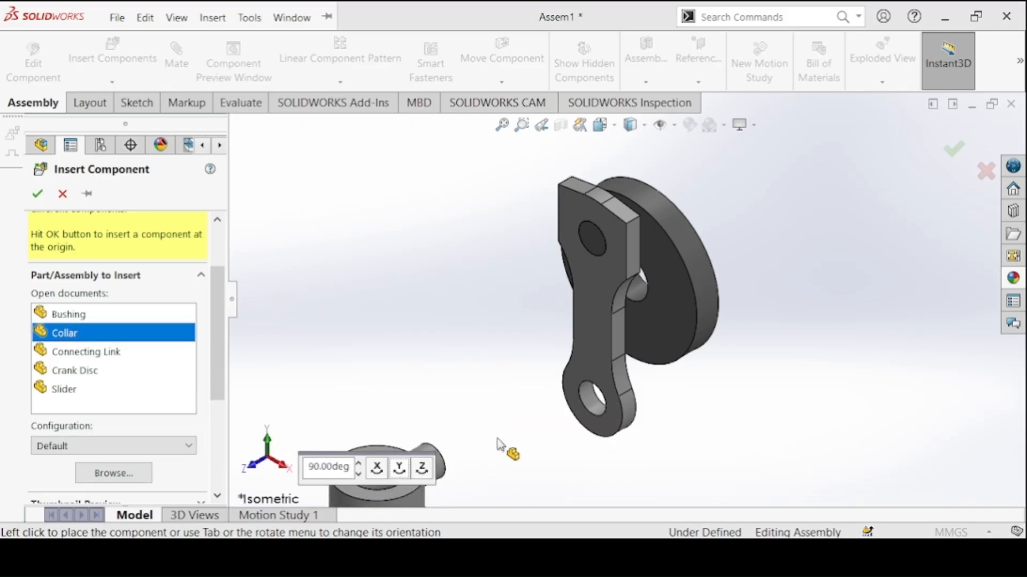
{"action": "left_click", "coordinate": [556, 434]}
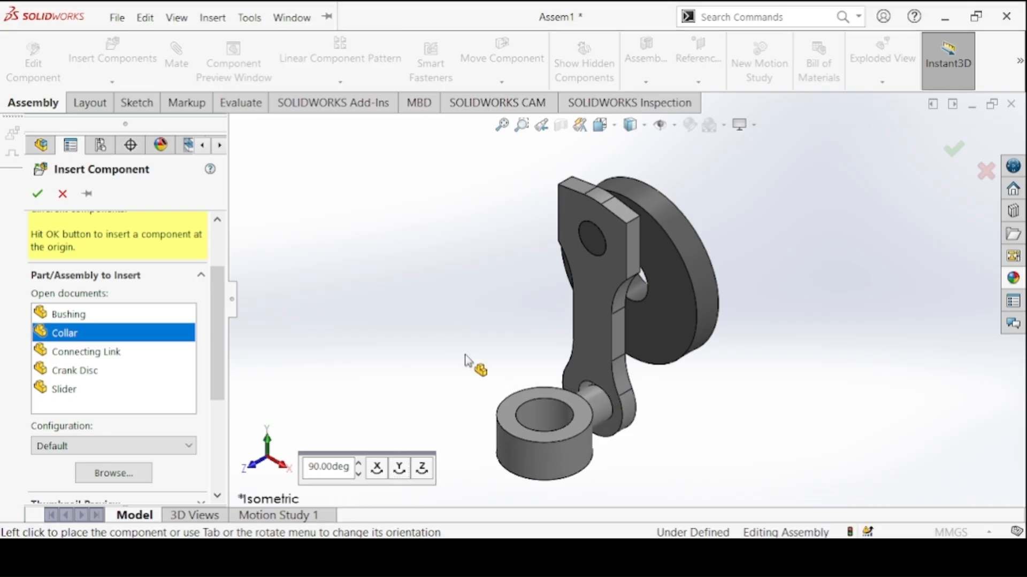
Mate the Collar's pin concentric with the Connecting Link's lower hole
{"action": "left_click", "coordinate": [170, 61]}
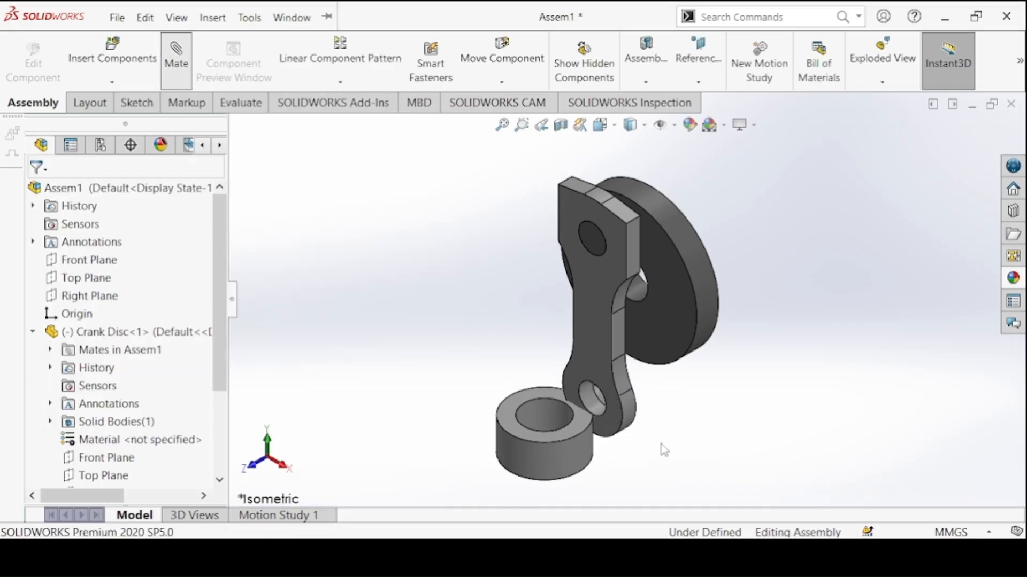
{"action": "left_click", "coordinate": [586, 397]}
{"action": "left_click", "coordinate": [590, 400]}
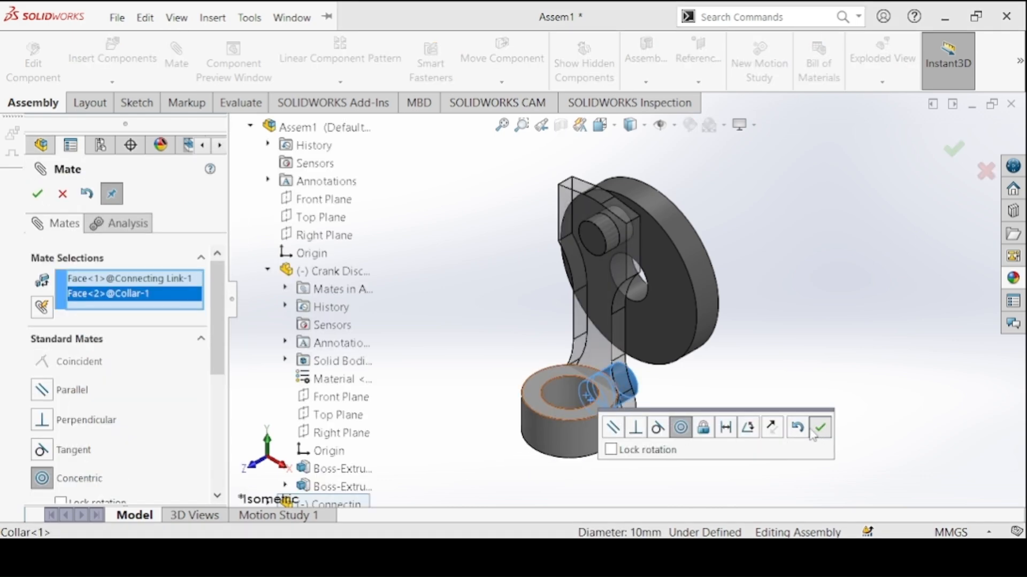
{"action": "left_click", "coordinate": [812, 433]}
Mate the end face of the Collar's pin coincident with the Connecting Link's back face and finish mating
{"action": "middle_click_drag", "start_coordinate": [724, 426], "coordinate": [651, 384]}
{"action": "left_click", "coordinate": [651, 384]}
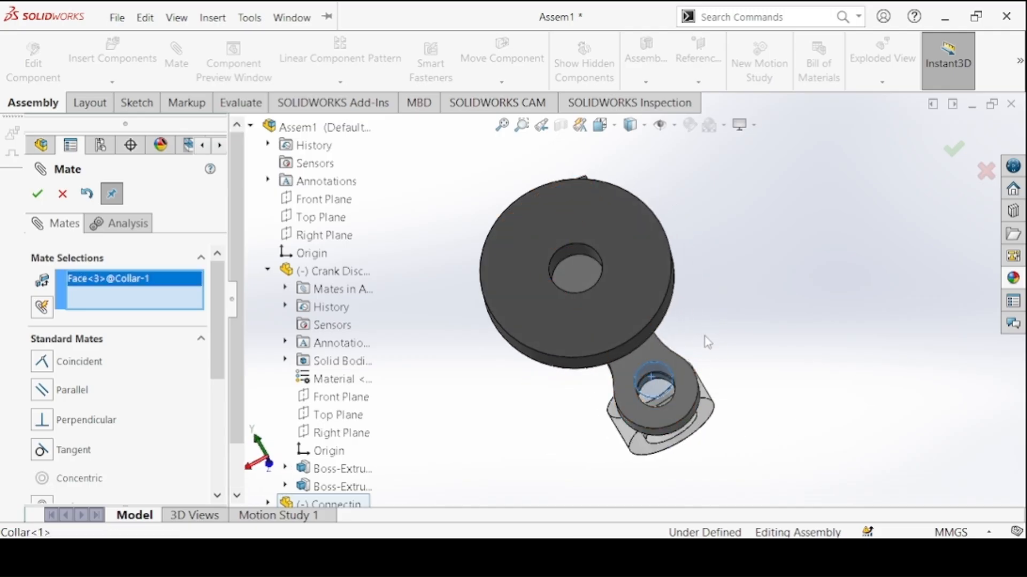
{"action": "left_click", "coordinate": [656, 354]}
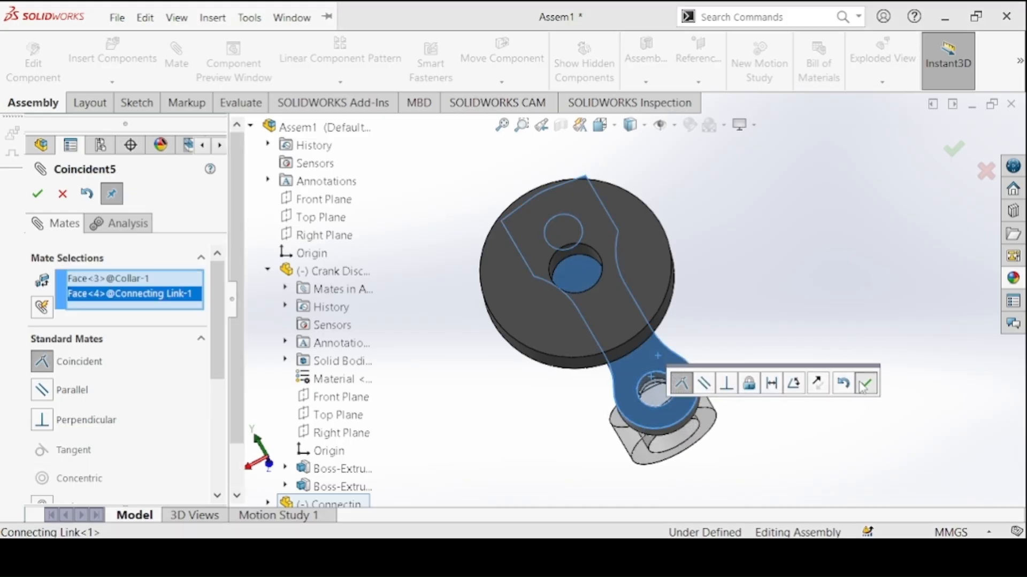
{"action": "left_click", "coordinate": [864, 384]}
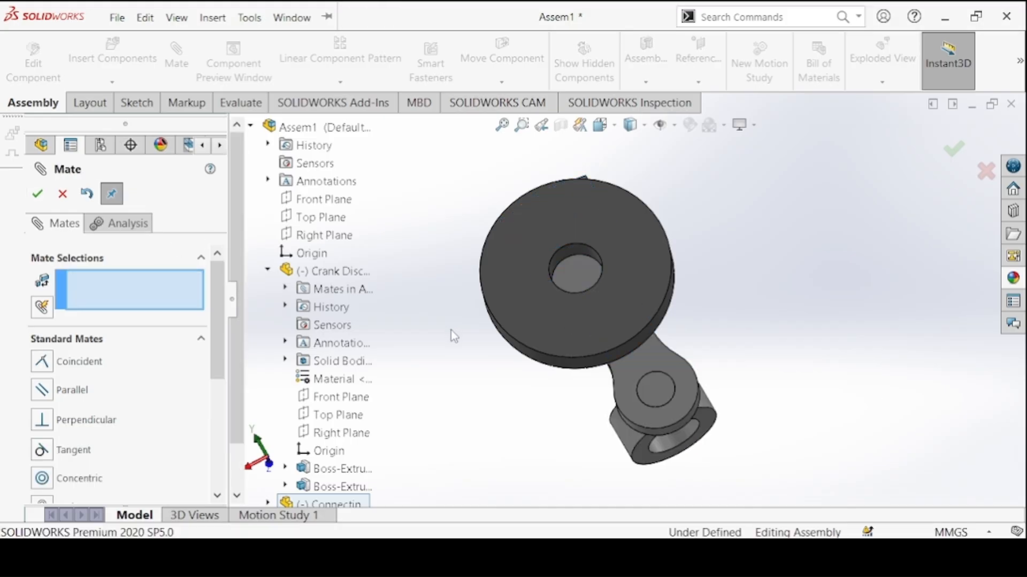
{"action": "key", "text": "ctrl+7"}
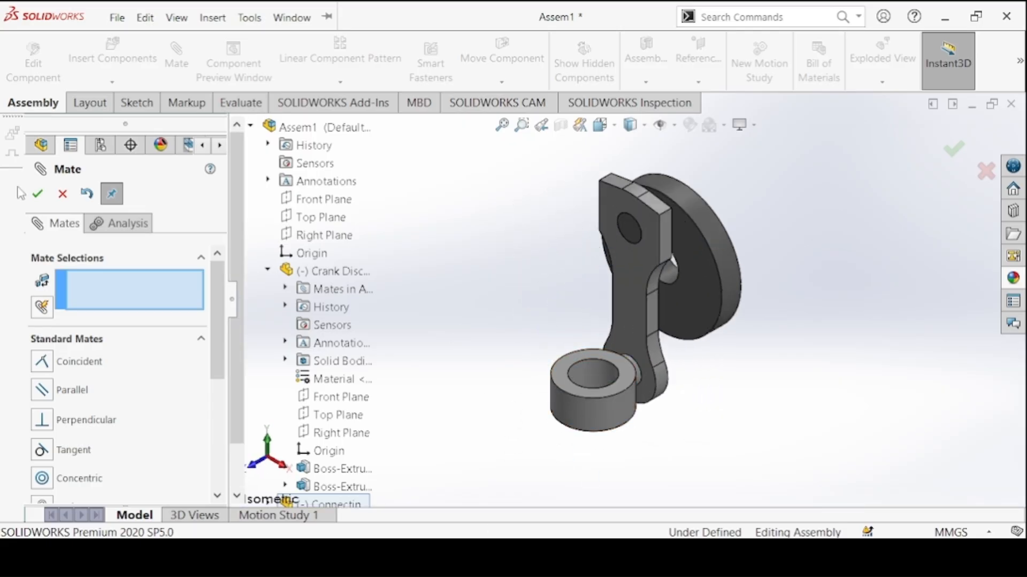
{"action": "left_click", "coordinate": [39, 193]}
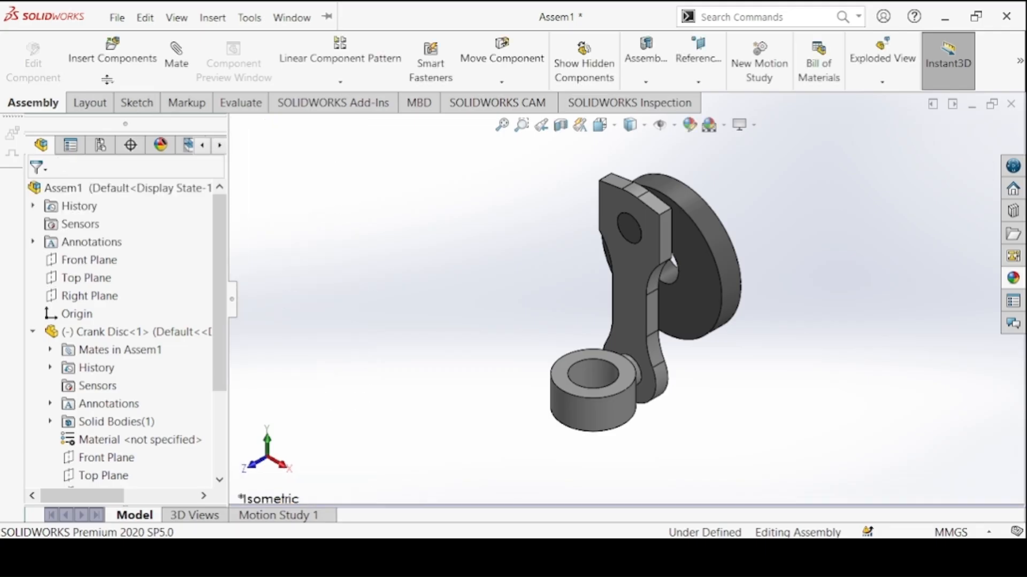
Insert the Slider from the open documents, rotated 90° about X, and place it upright in front of the Collar
{"action": "left_click", "coordinate": [106, 77]}
{"action": "left_click", "coordinate": [104, 73]}
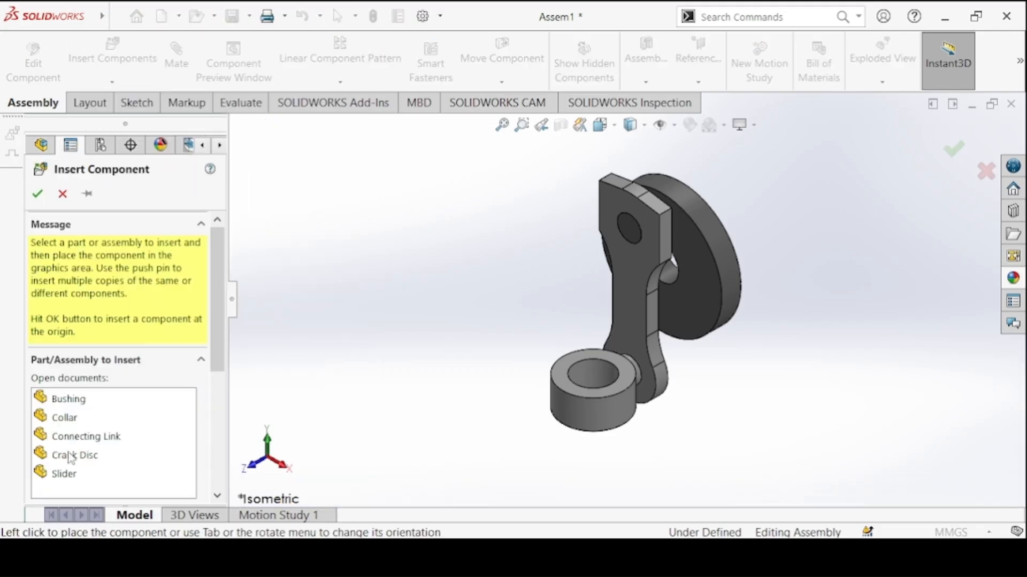
{"action": "left_click", "coordinate": [64, 474]}
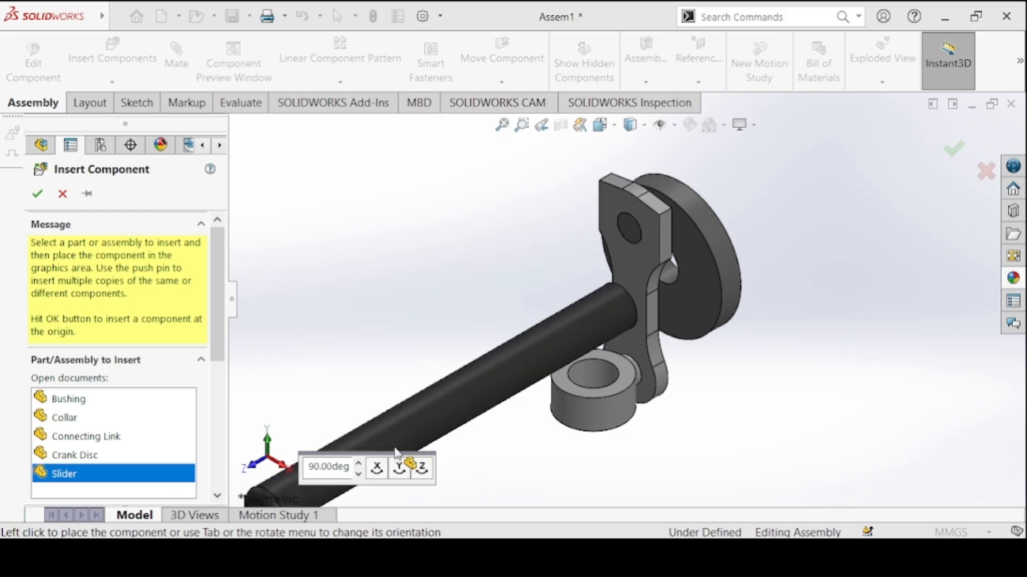
{"action": "left_click", "coordinate": [377, 468]}
{"action": "left_click", "coordinate": [568, 361]}
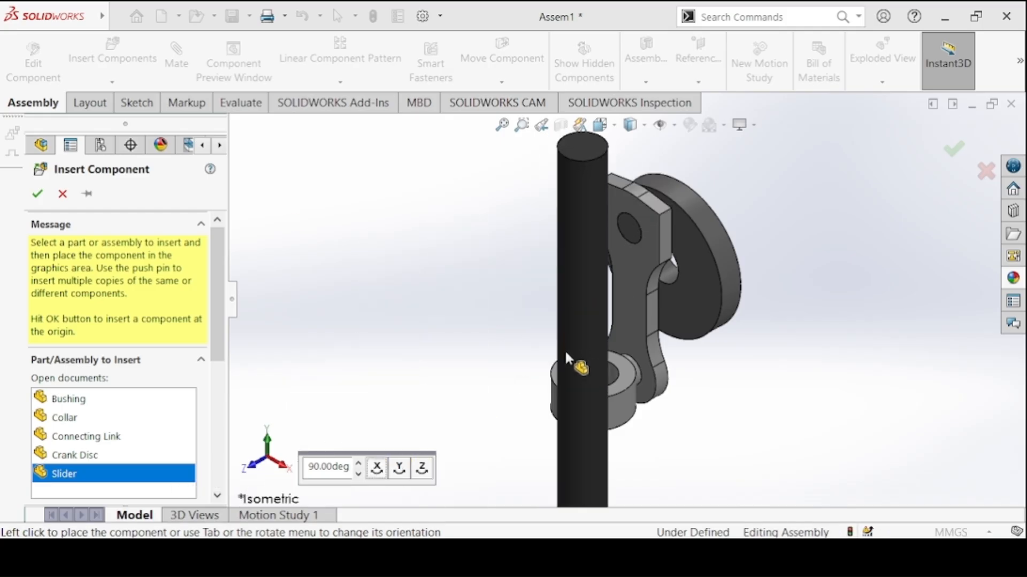
Mate the Slider's cylindrical face concentric with the Collar's bore
{"action": "left_click", "coordinate": [177, 59]}
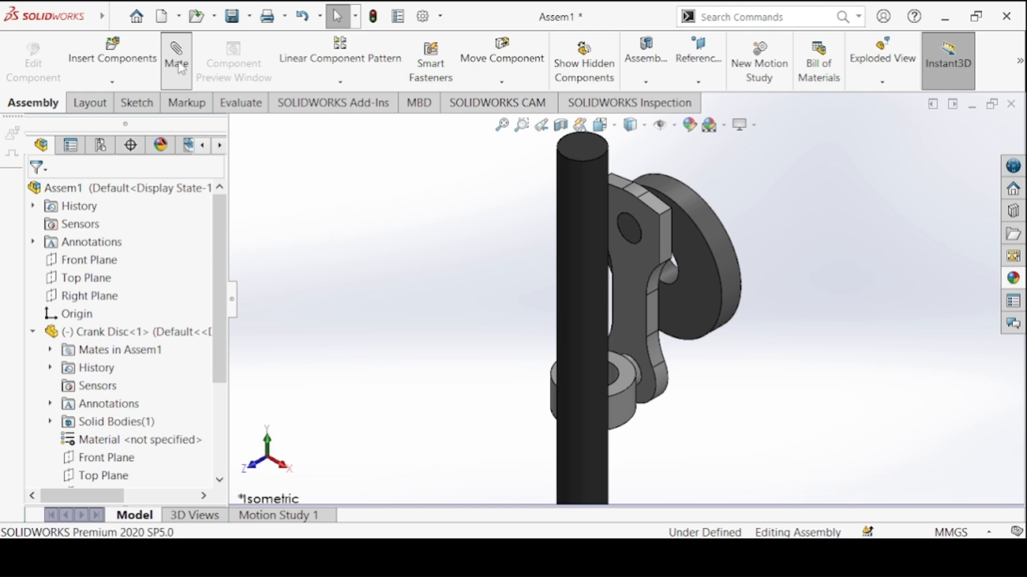
{"action": "left_click", "coordinate": [610, 377]}
{"action": "left_click", "coordinate": [586, 326]}
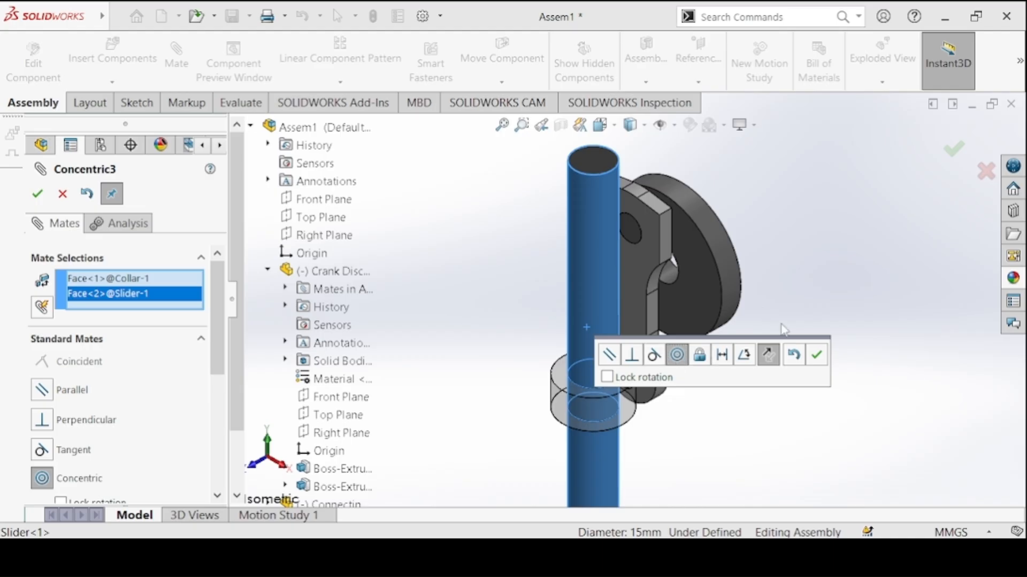
{"action": "left_click", "coordinate": [816, 355]}
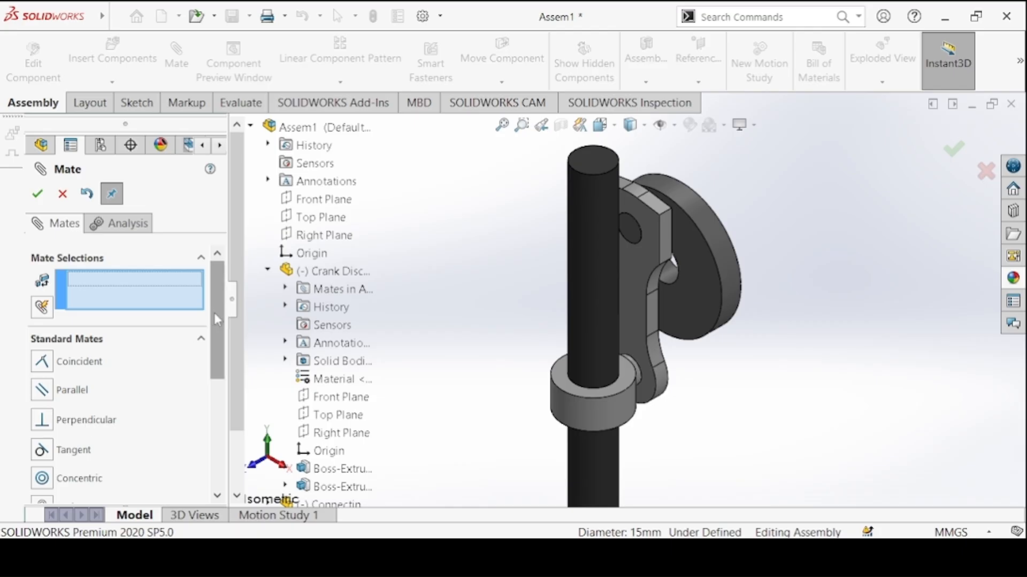
Add a 50 mm distance mate between the top faces of the Slider and Collar, and turn the Crank Disc to test the motion
{"action": "scroll", "coordinate": [214, 312], "scroll_direction": "down", "scroll_amount": 2}
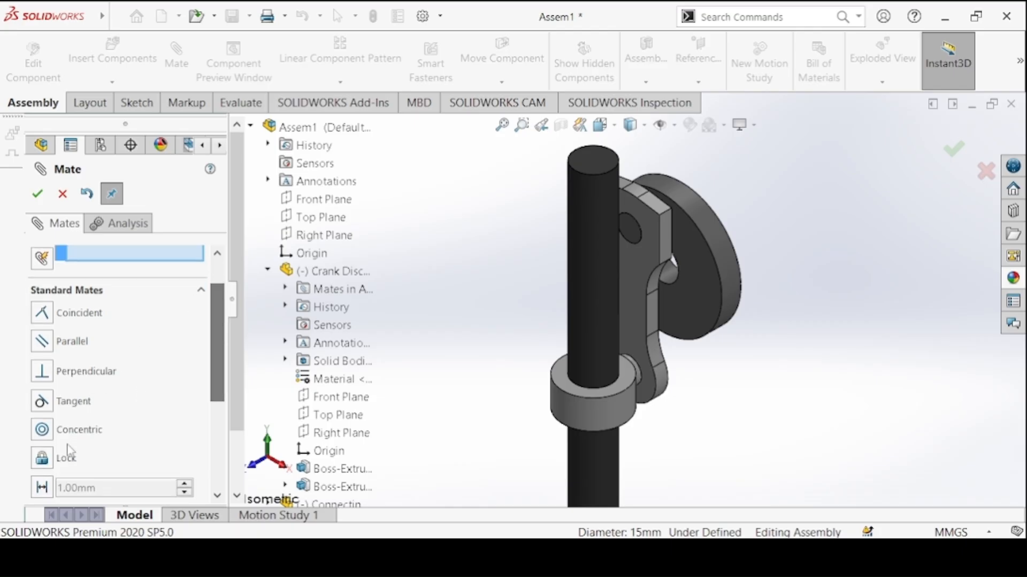
{"action": "left_click", "coordinate": [50, 488]}
{"action": "left_click", "coordinate": [594, 163]}
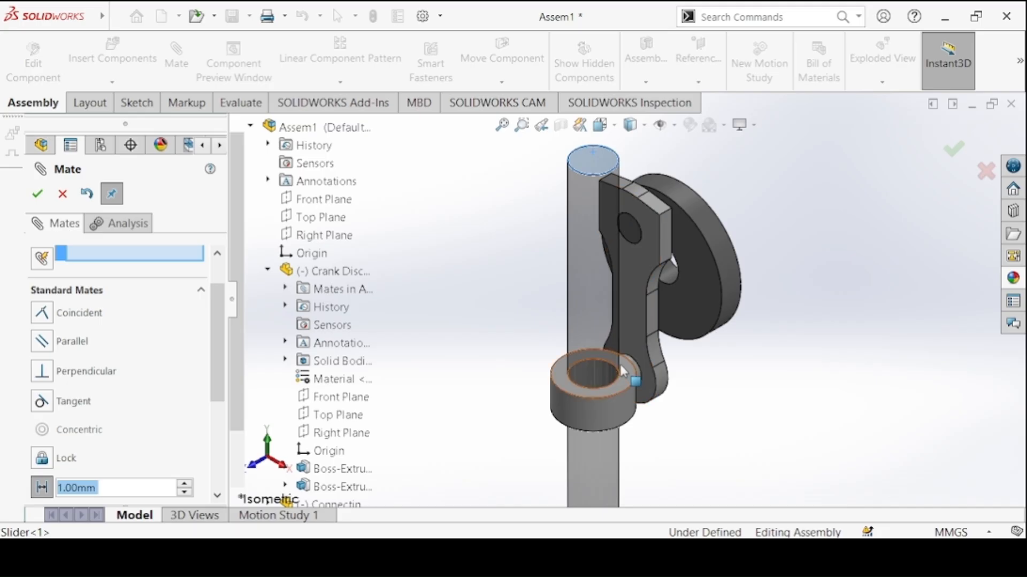
{"action": "left_click", "coordinate": [622, 364]}
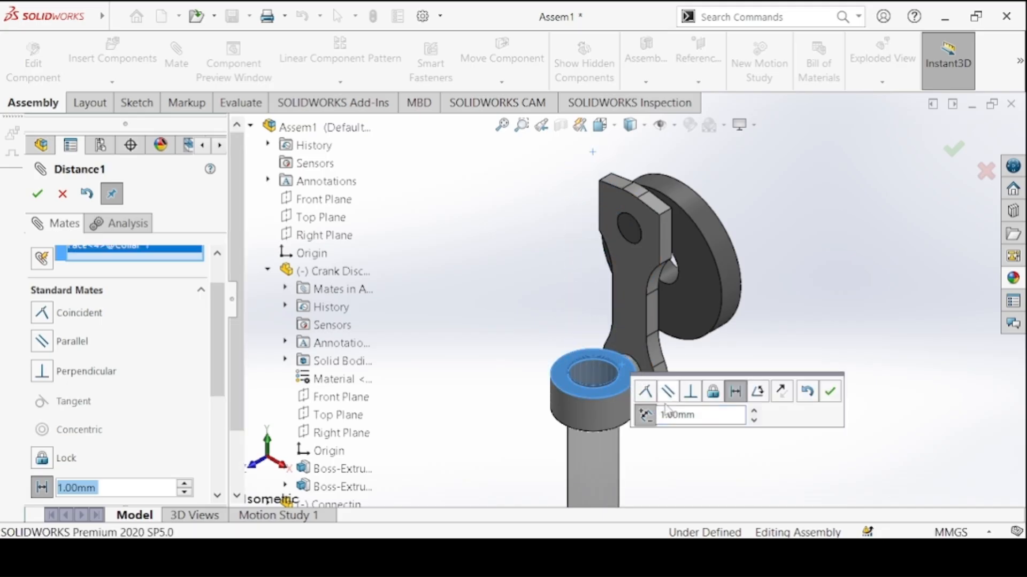
{"action": "type", "text": "50"}
{"action": "key", "text": "Return"}
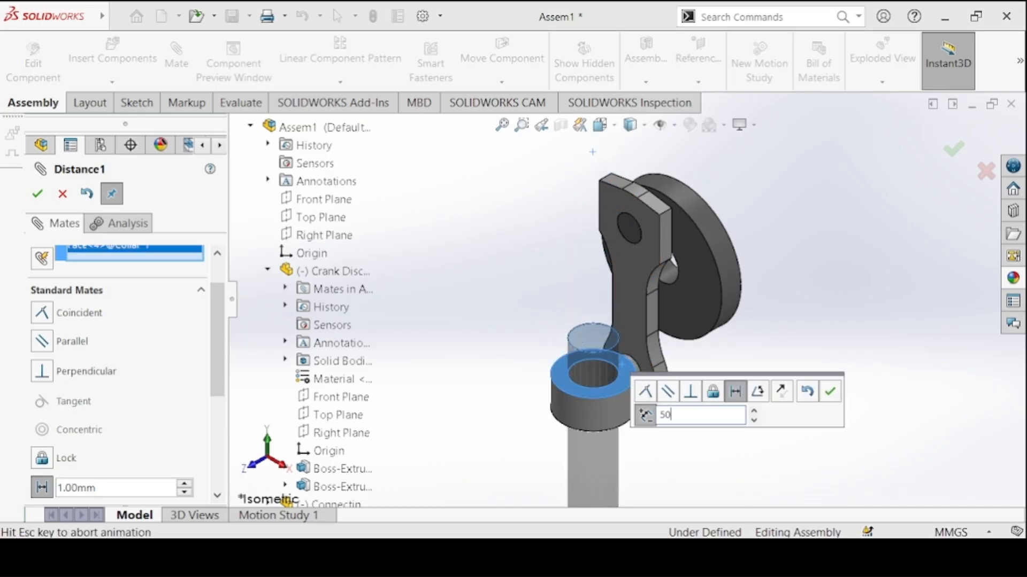
{"action": "left_click", "coordinate": [828, 393]}
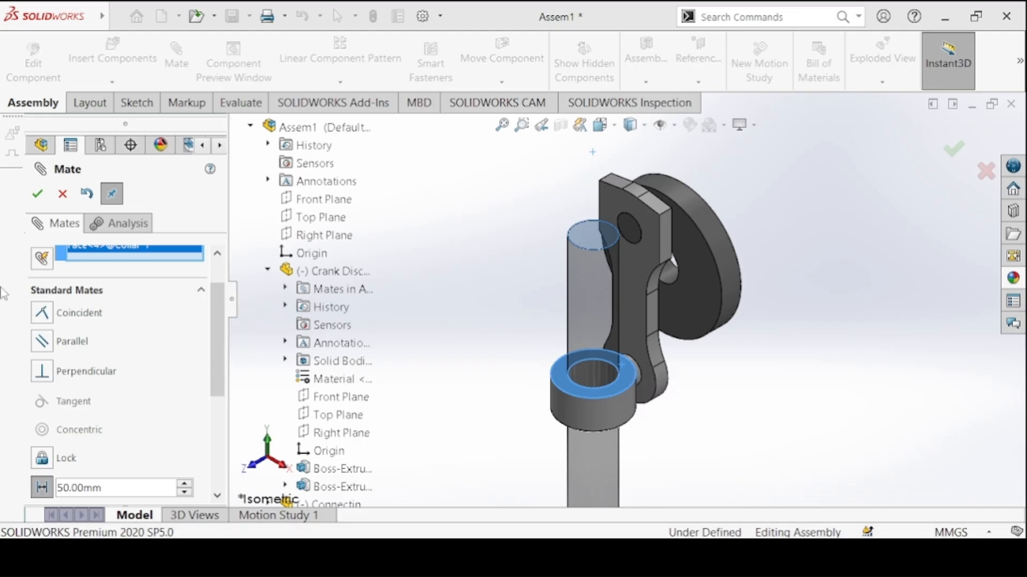
{"action": "left_click", "coordinate": [33, 194]}
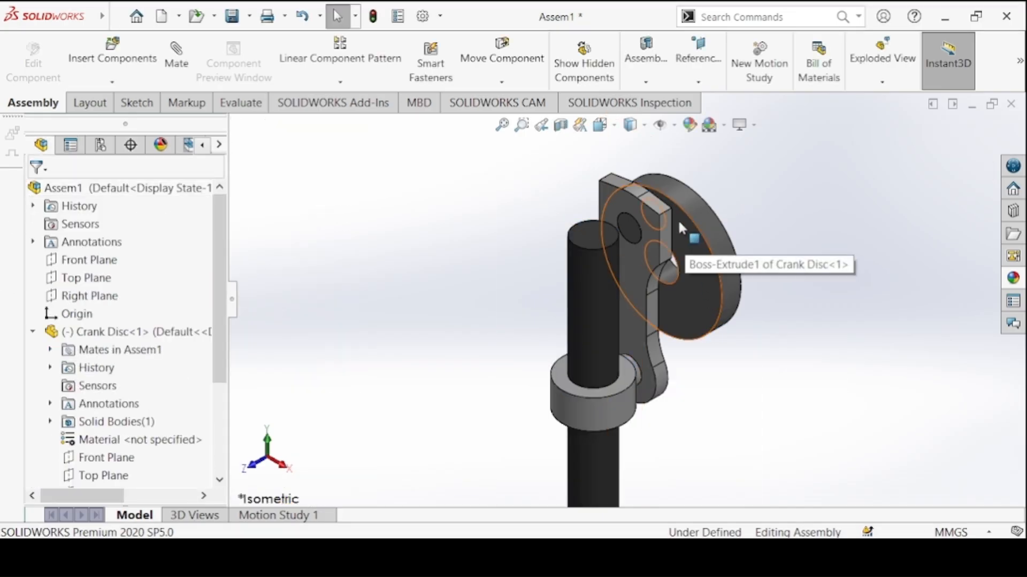
{"action": "left_click_drag", "start_coordinate": [668, 214], "coordinate": [555, 214]}
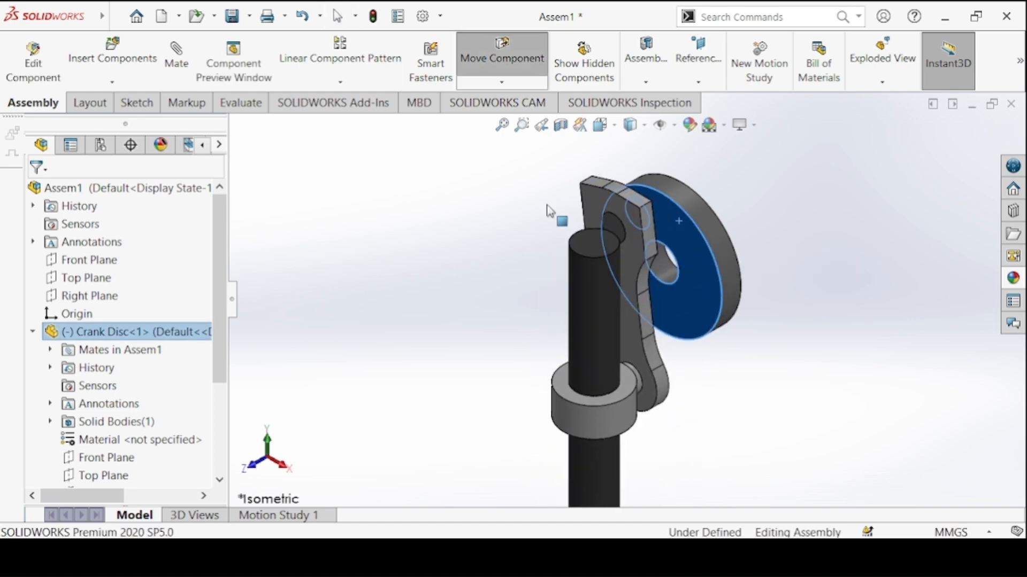
{"action": "left_click", "coordinate": [551, 217]}
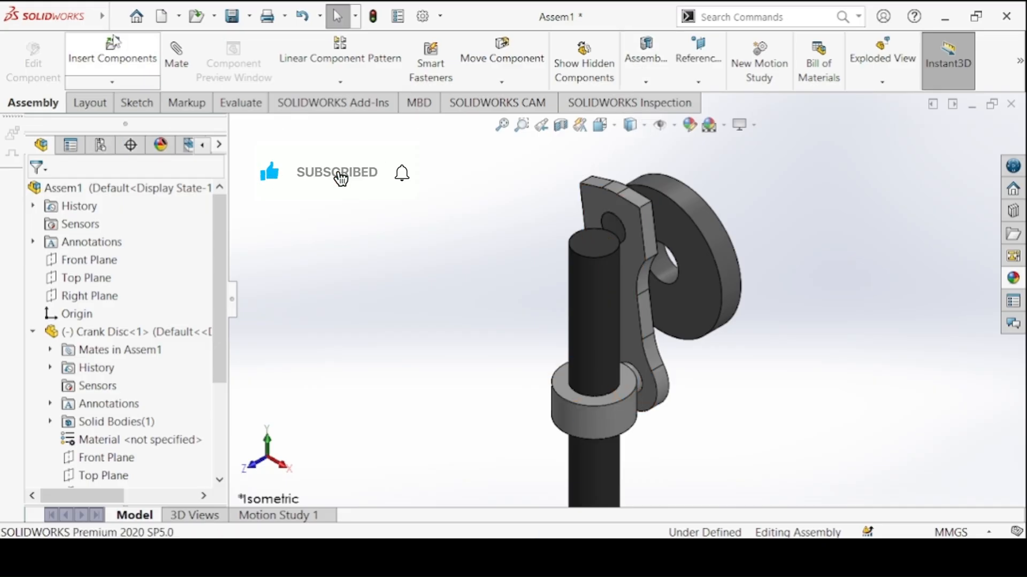
Insert the Bushing from the open documents, rotated 90° about X, and place it upright over the Slider's upper end
{"action": "left_click", "coordinate": [112, 54]}
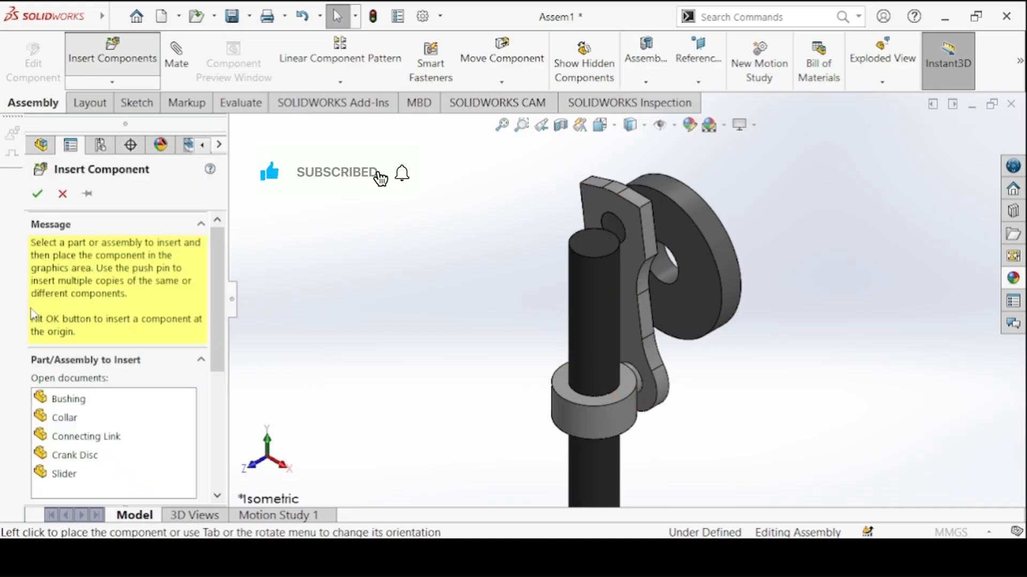
{"action": "left_click", "coordinate": [67, 399]}
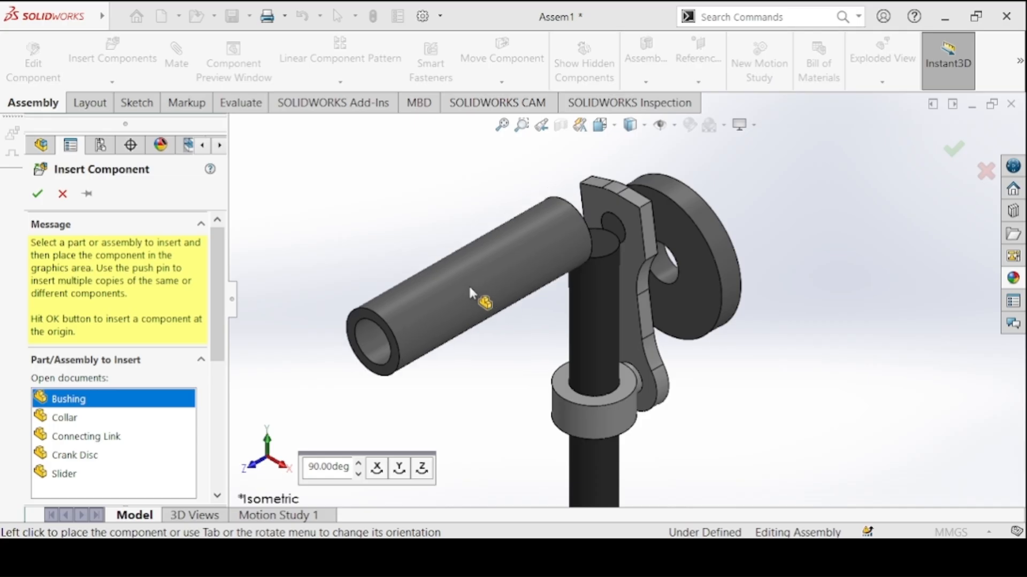
{"action": "left_click", "coordinate": [377, 468]}
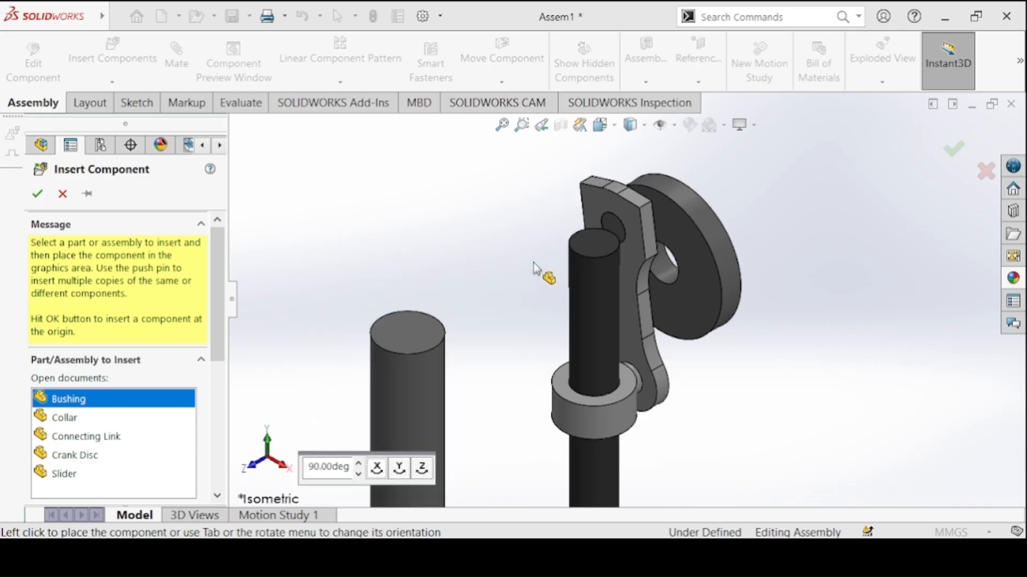
{"action": "left_click", "coordinate": [585, 194]}
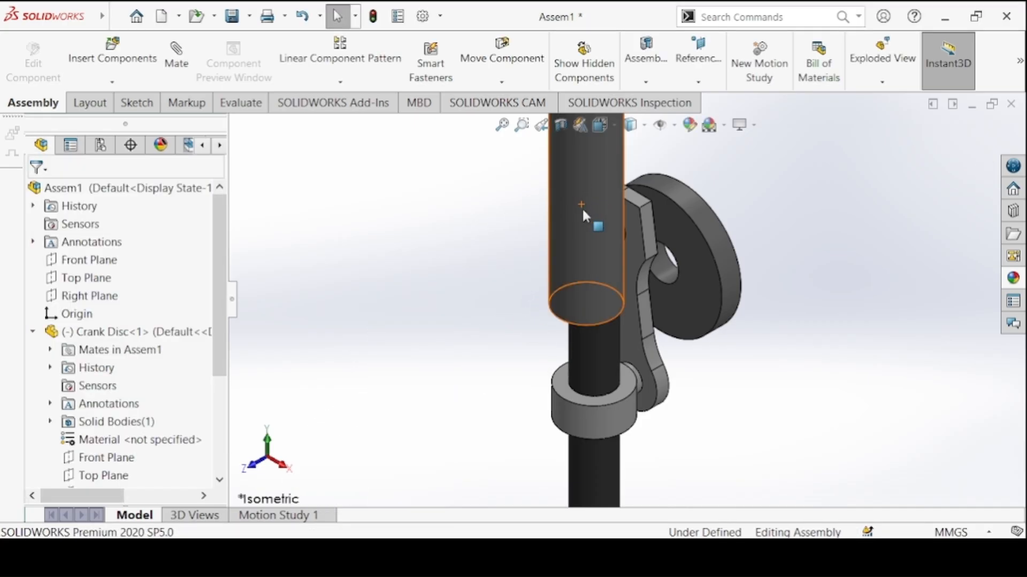
Mate the Slider's cylindrical face concentric with the Bushing's bore
{"action": "scroll", "coordinate": [568, 251], "scroll_direction": "up", "scroll_amount": 4}
{"action": "scroll", "coordinate": [560, 258], "scroll_direction": "down", "scroll_amount": 3}
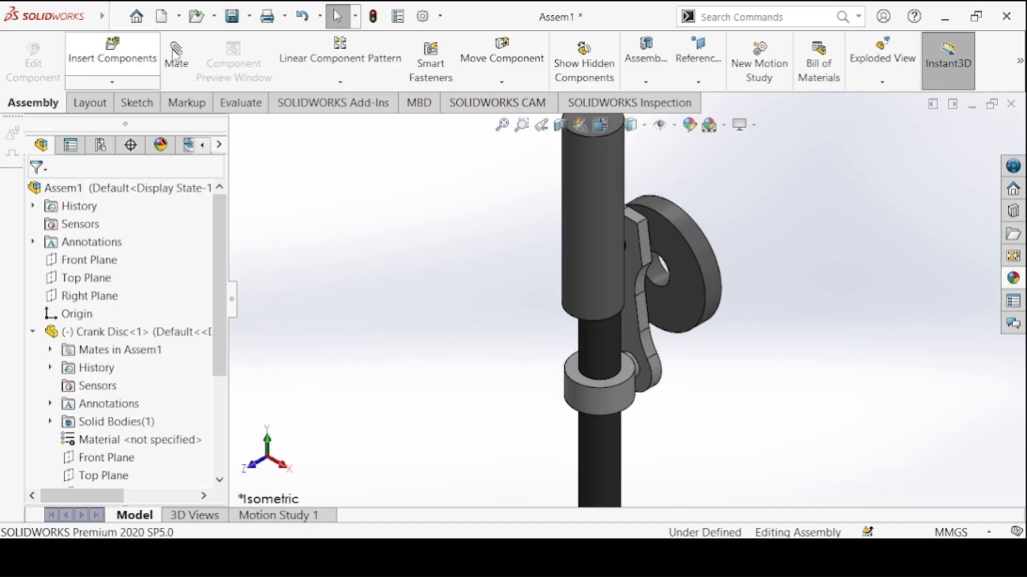
{"action": "left_click", "coordinate": [176, 58]}
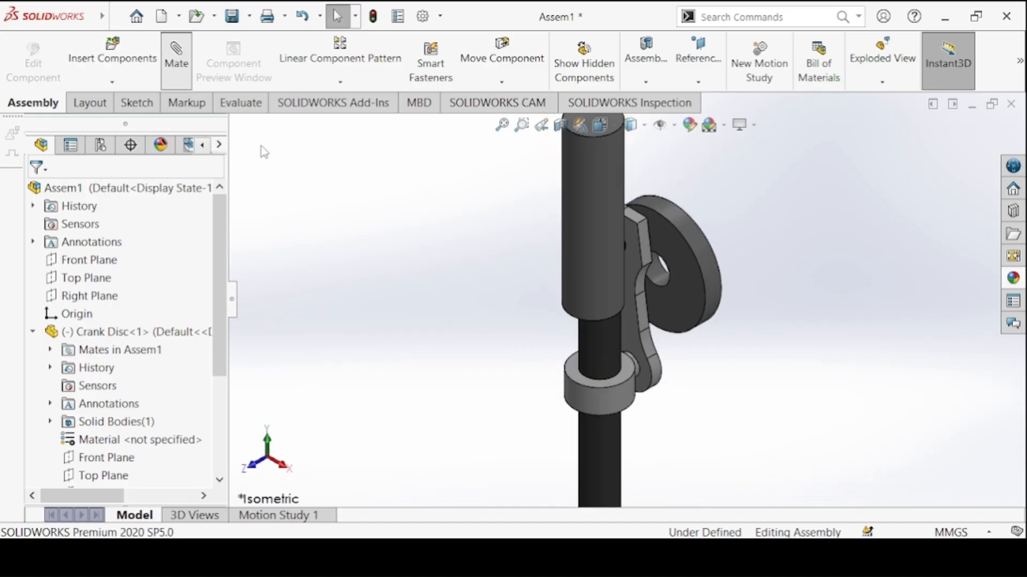
{"action": "left_click", "coordinate": [605, 339]}
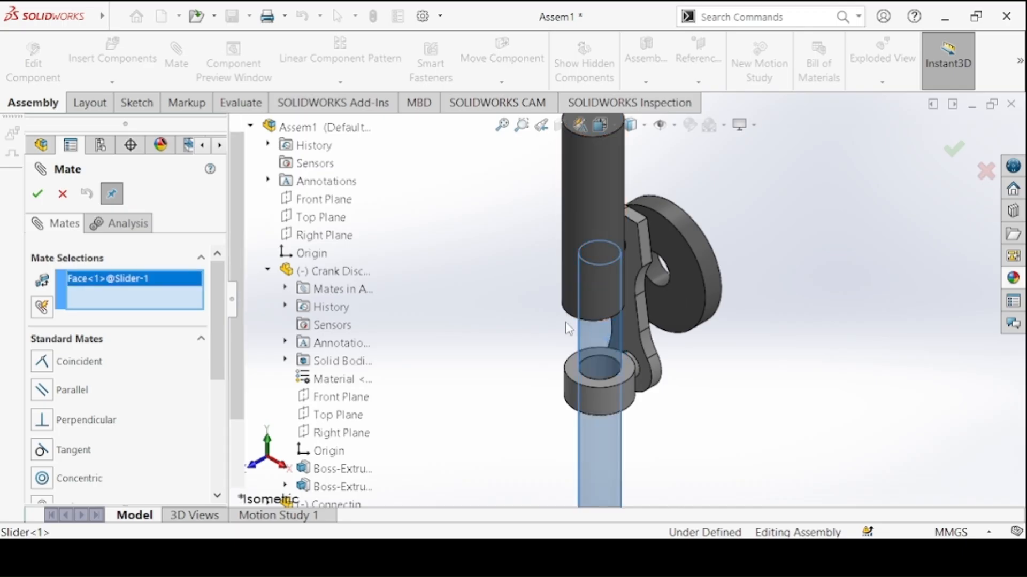
{"action": "middle_click_drag", "start_coordinate": [568, 329], "coordinate": [544, 325]}
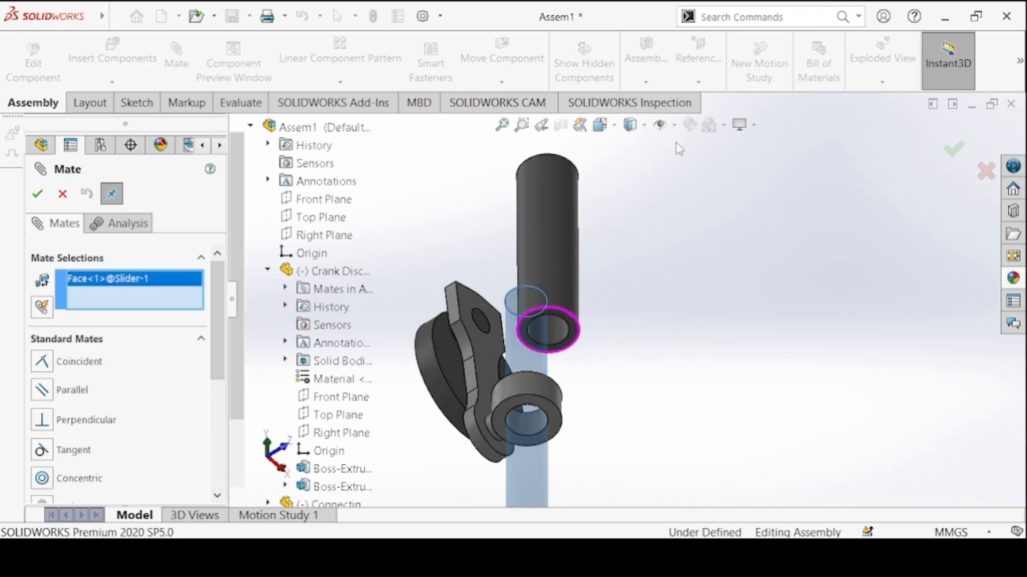
{"action": "left_click", "coordinate": [547, 325]}
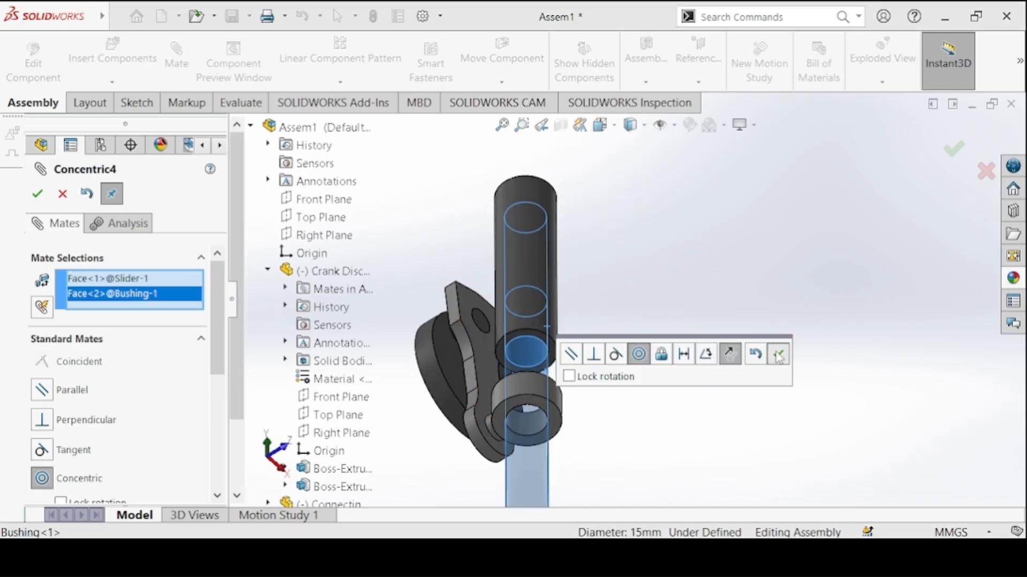
{"action": "left_click", "coordinate": [779, 356]}
Add a 10 mm distance mate between the assembly's Top Plane and the Bushing's lower end face
{"action": "key", "text": "ctrl+7"}
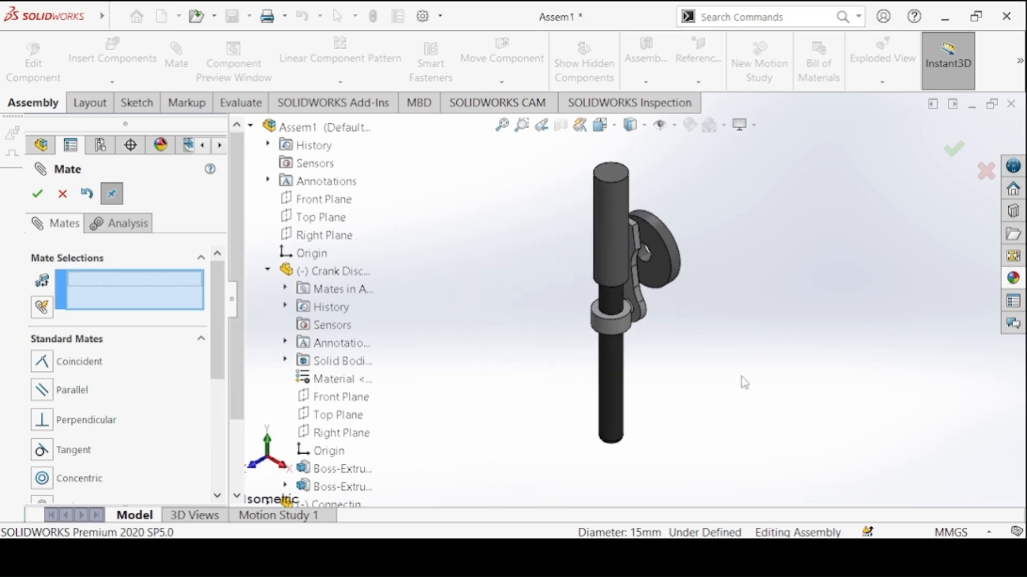
{"action": "scroll", "coordinate": [642, 294], "scroll_direction": "down", "scroll_amount": 3}
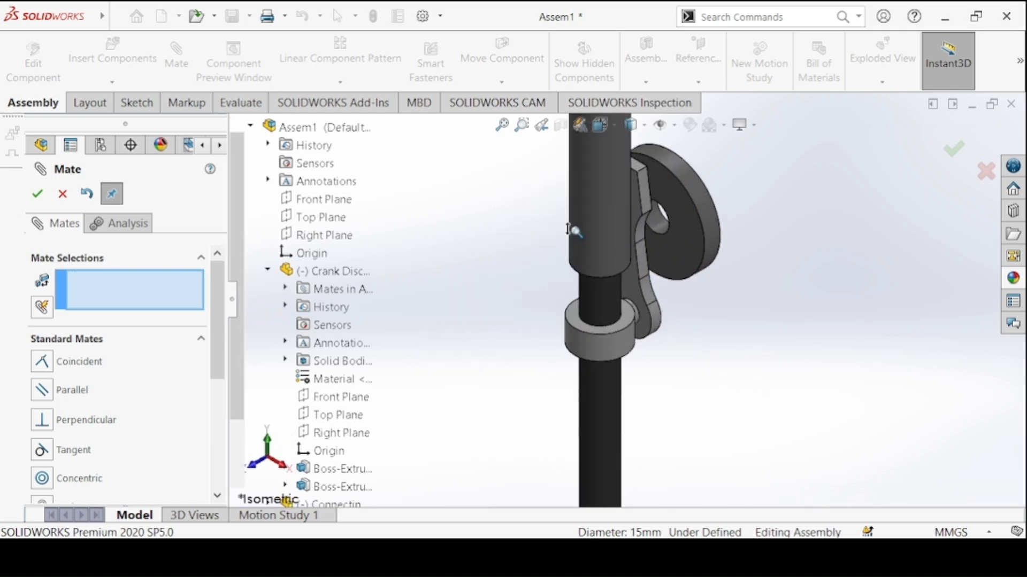
{"action": "scroll", "coordinate": [572, 229], "scroll_direction": "down", "scroll_amount": 1}
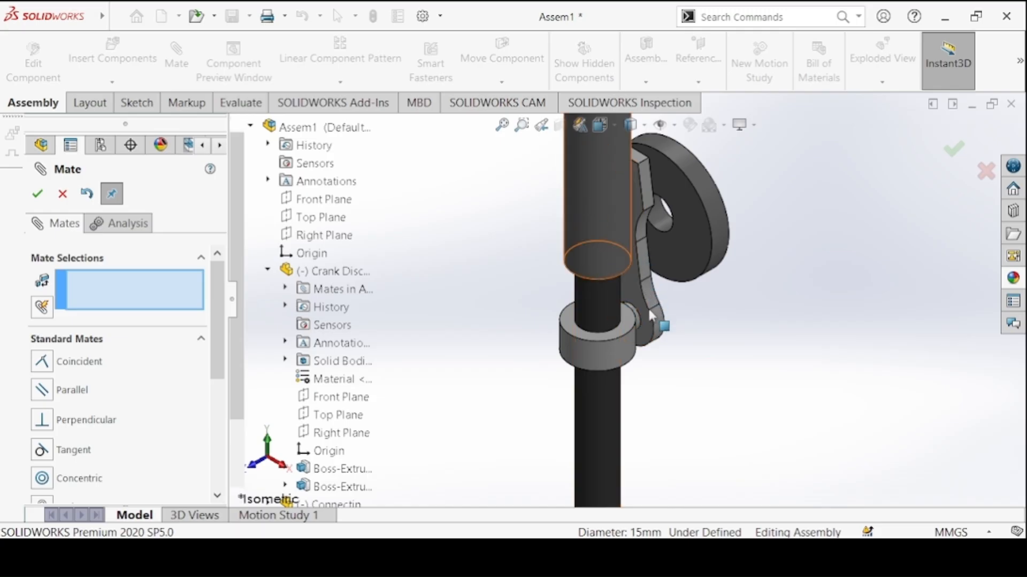
{"action": "middle_click_drag", "start_coordinate": [445, 207], "coordinate": [468, 269], "text": "ctrl"}
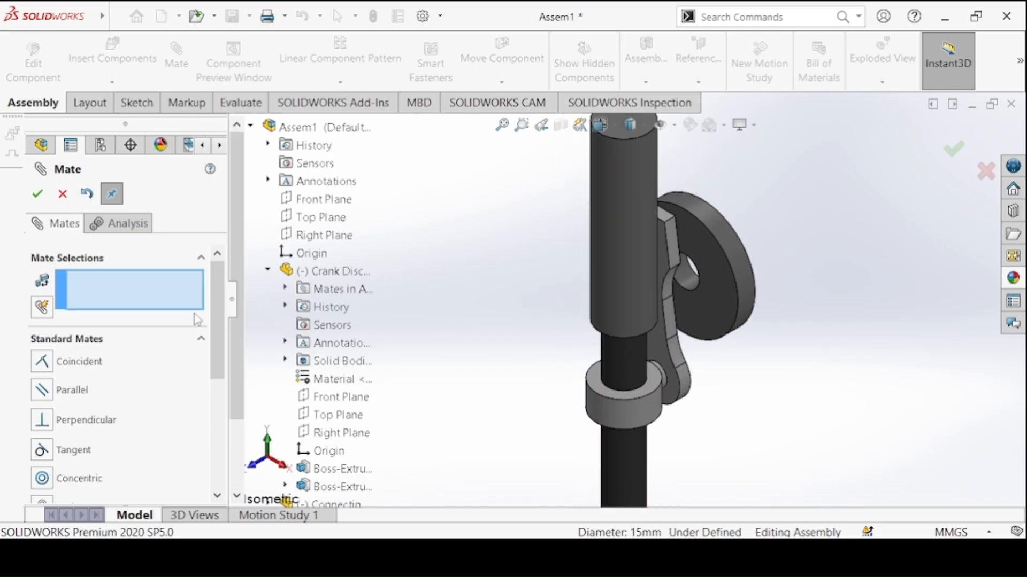
{"action": "left_click_drag", "start_coordinate": [214, 293], "coordinate": [214, 332]}
{"action": "left_click", "coordinate": [42, 440]}
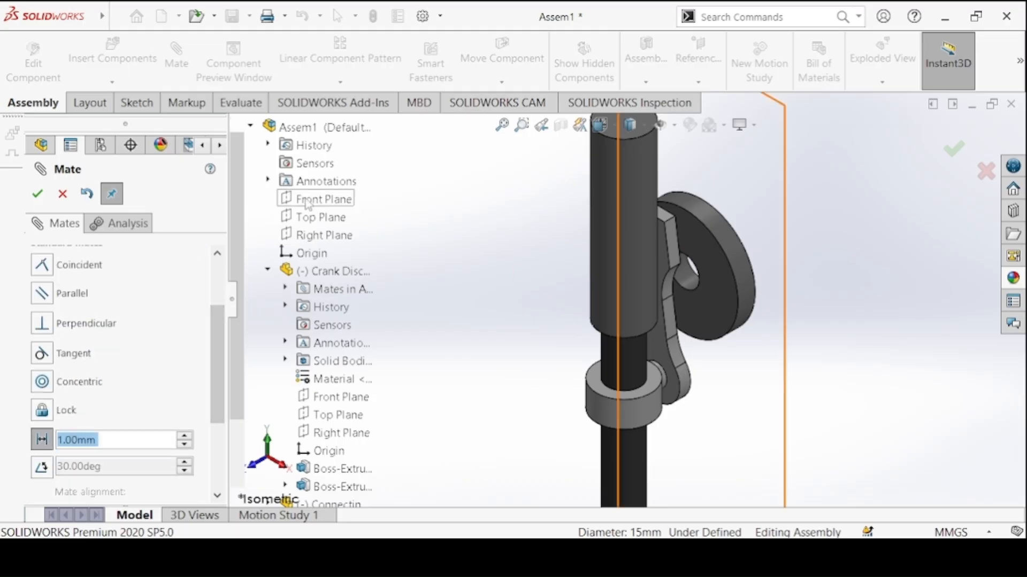
{"action": "left_click", "coordinate": [315, 217]}
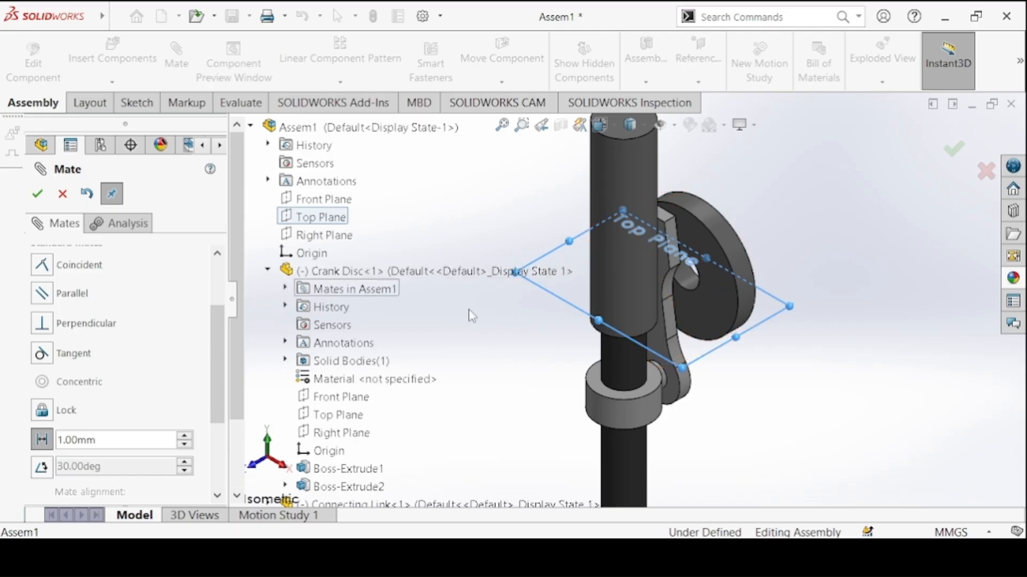
{"action": "middle_click_drag", "start_coordinate": [470, 259], "coordinate": [513, 179]}
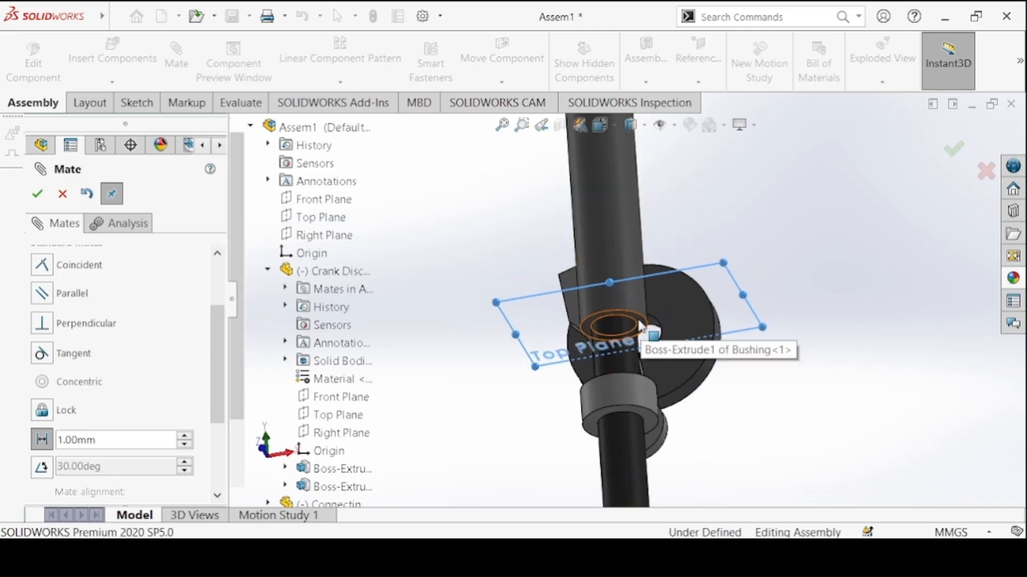
{"action": "left_click", "coordinate": [639, 325]}
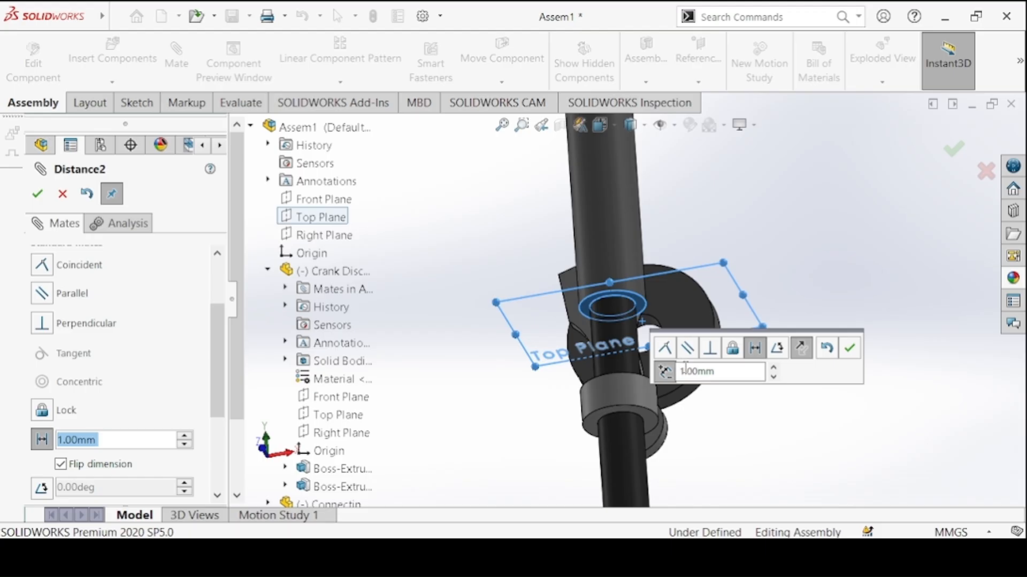
{"action": "type", "text": "10"}
{"action": "key", "text": "Return"}
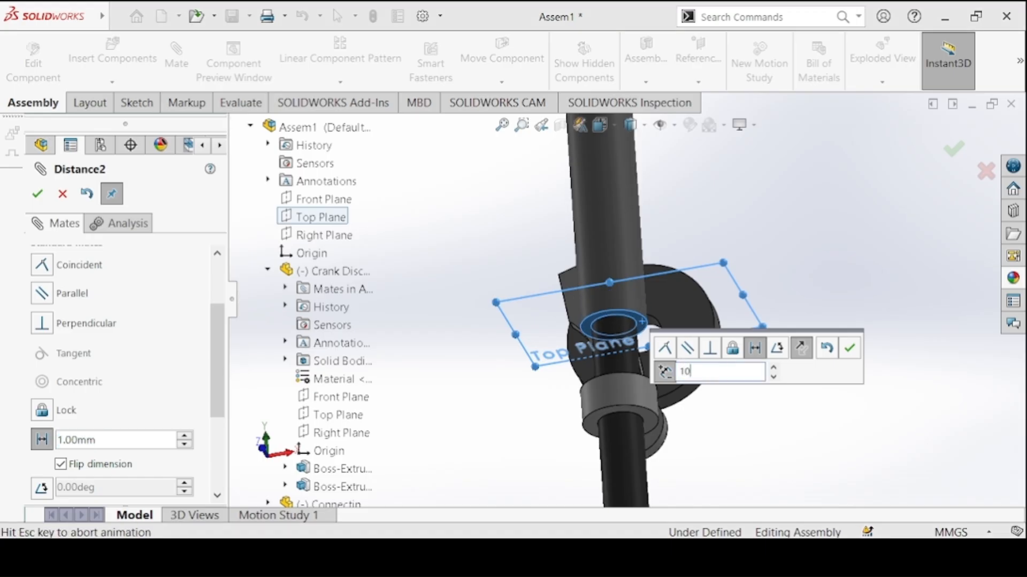
{"action": "left_click", "coordinate": [849, 348]}
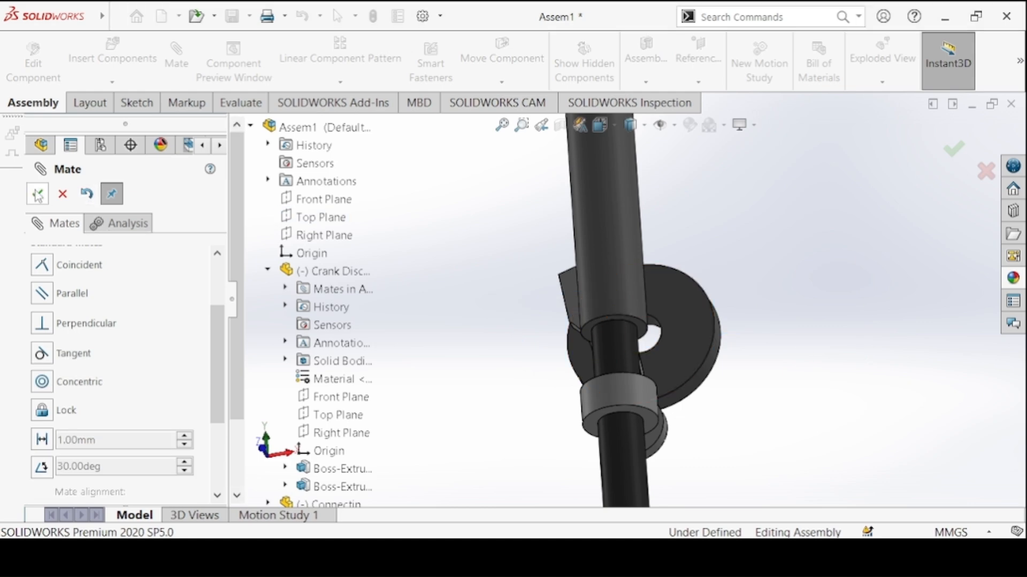
Mate the assembly's Right Plane coincident with the Bushing's Right Plane and finish mating
{"action": "key", "text": "ctrl+7"}
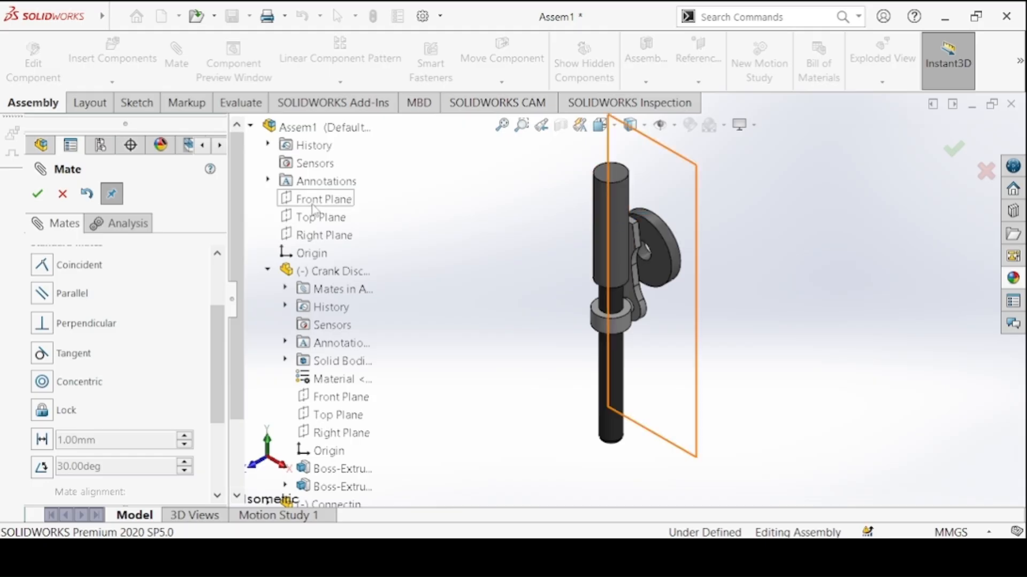
{"action": "left_click", "coordinate": [320, 236]}
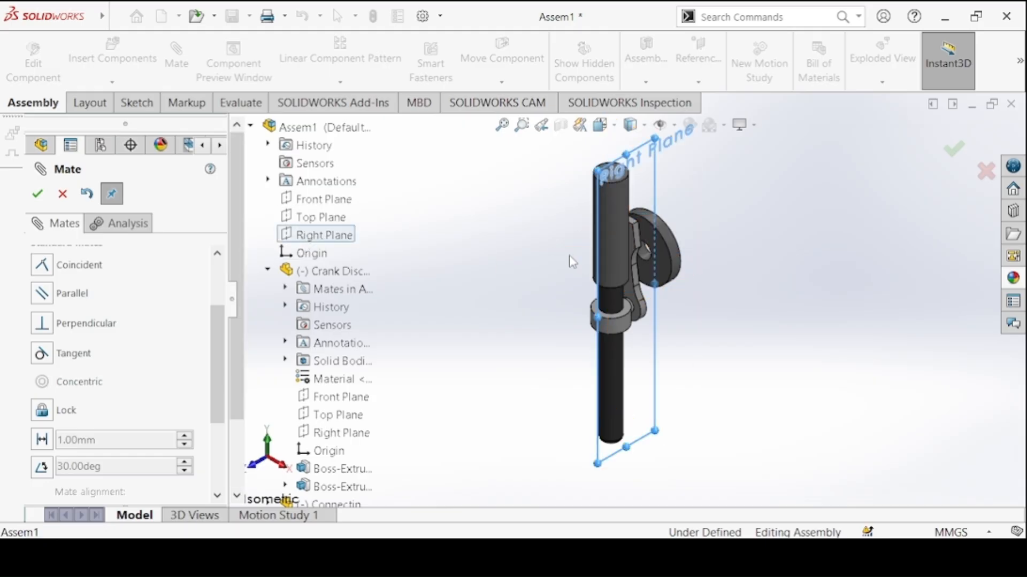
{"action": "left_click", "coordinate": [267, 271]}
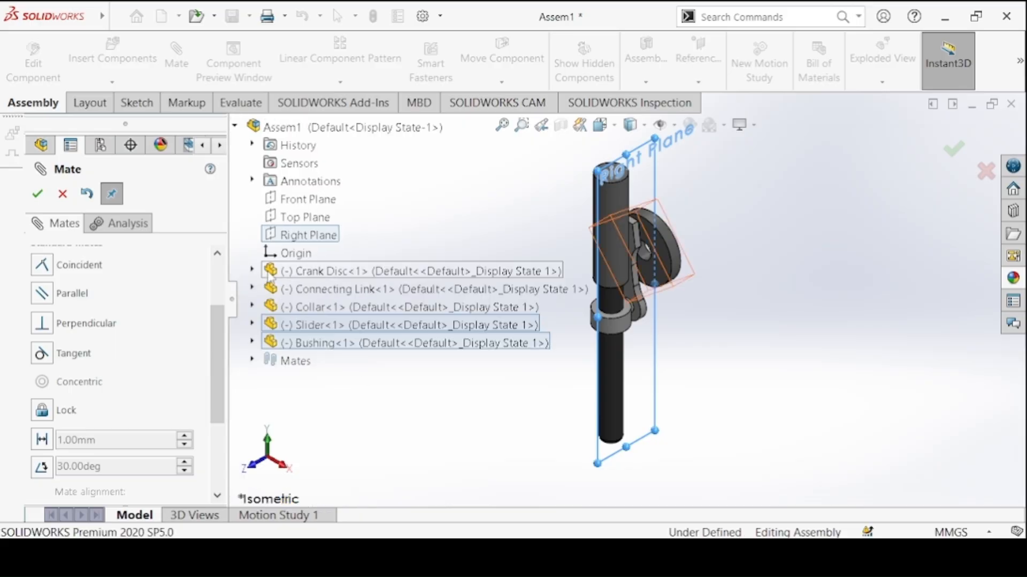
{"action": "left_click", "coordinate": [268, 342]}
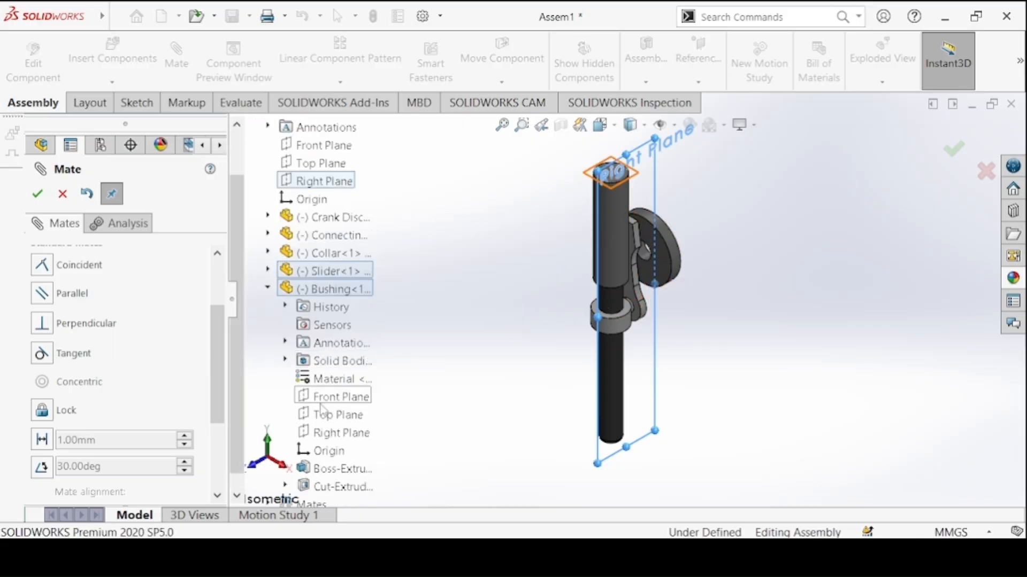
{"action": "left_click", "coordinate": [327, 432]}
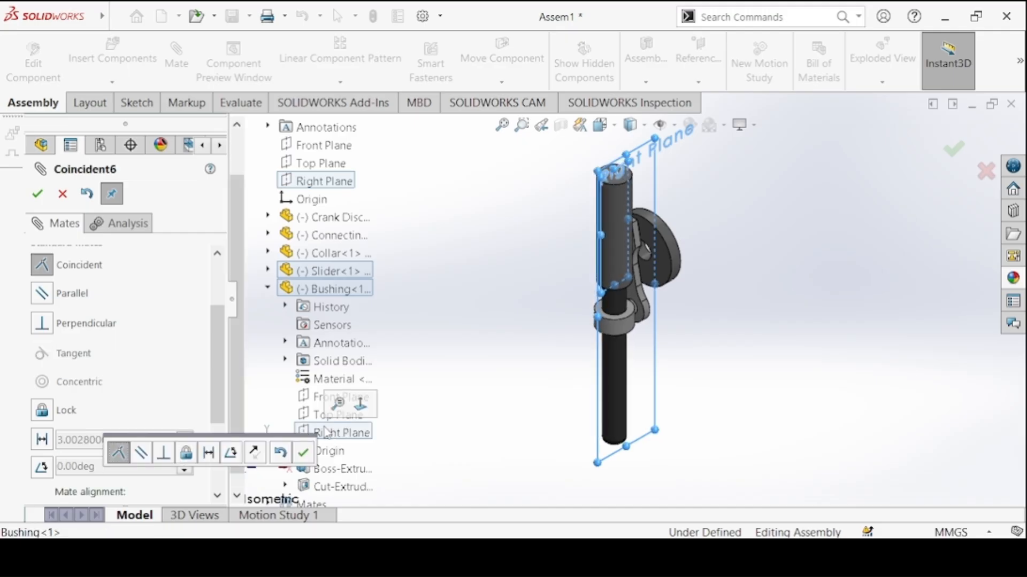
{"action": "left_click", "coordinate": [40, 195]}
{"action": "left_click", "coordinate": [39, 194]}
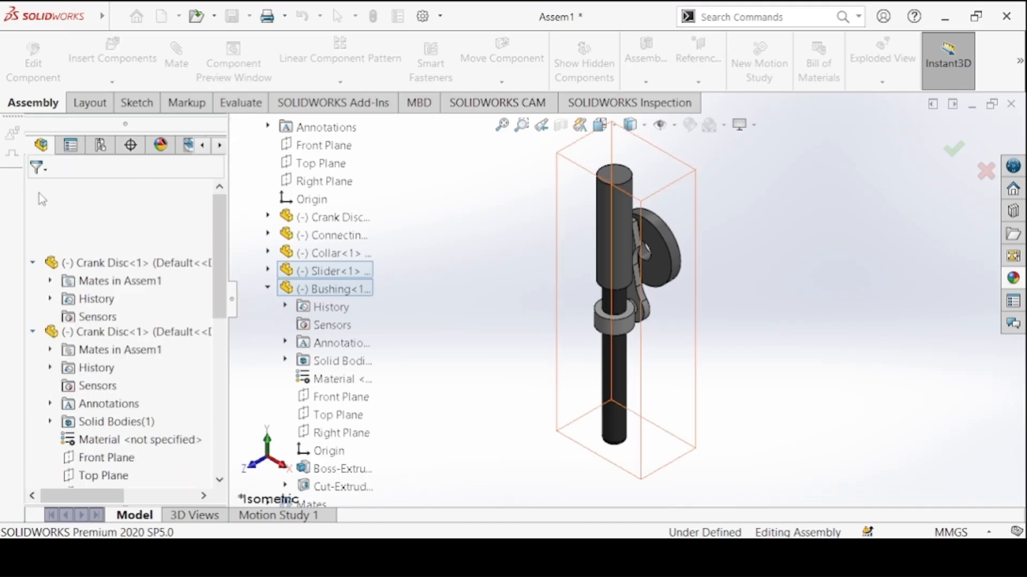
Turn the Crank Disc to test the motion of the Connecting Link, Collar and Slider through the Bushing
{"action": "left_click", "coordinate": [653, 233]}
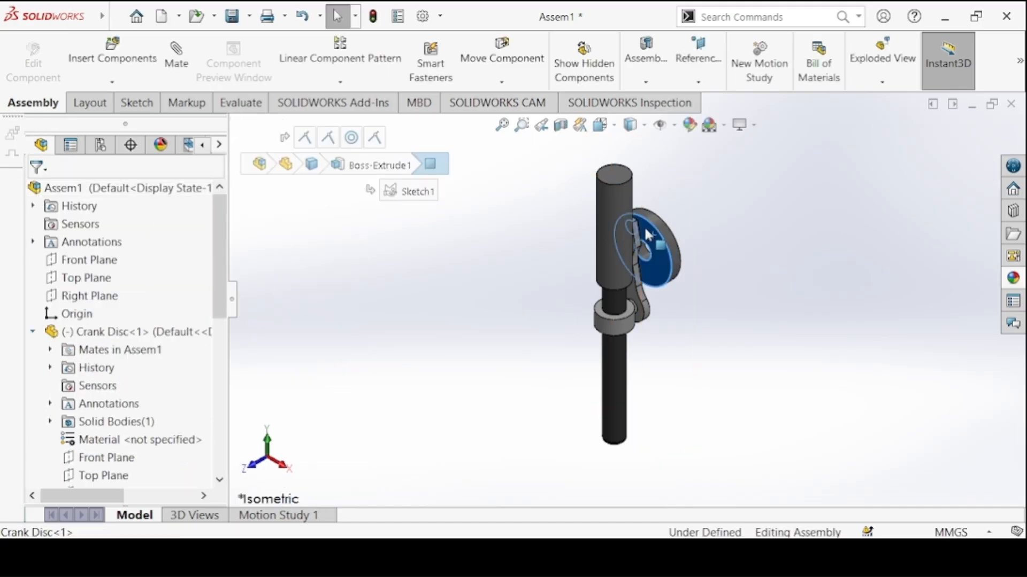
{"action": "left_click_drag", "start_coordinate": [605, 226], "coordinate": [557, 275]}
{"action": "left_click", "coordinate": [647, 225]}
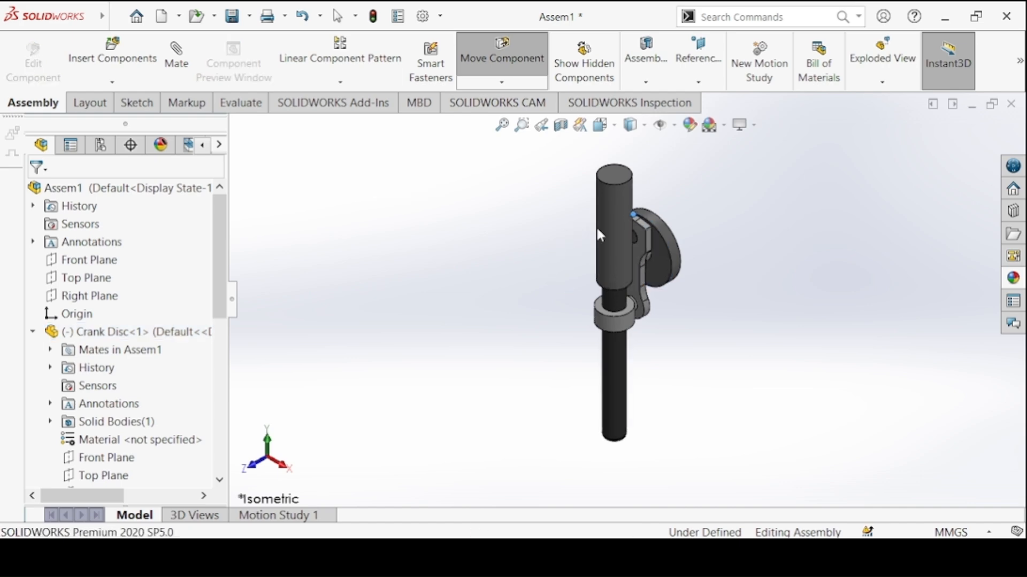
{"action": "left_click_drag", "start_coordinate": [656, 241], "coordinate": [598, 260]}
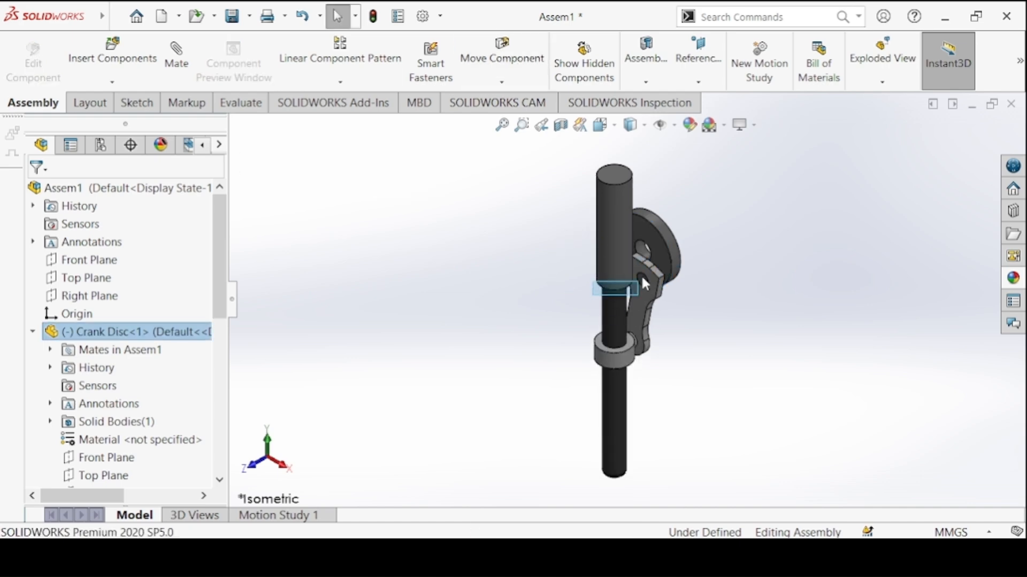
{"action": "left_click", "coordinate": [644, 266]}
{"action": "left_click_drag", "start_coordinate": [627, 214], "coordinate": [553, 245]}
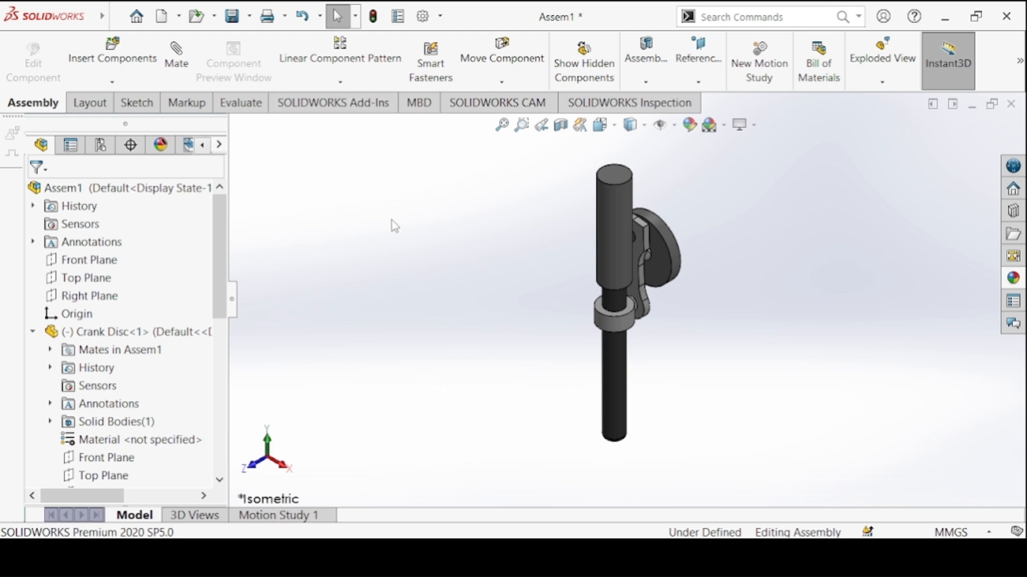
Rebuild and save the assembly as Final Assembly in the Crank Slider Mechanism folder
{"action": "left_click", "coordinate": [233, 17]}
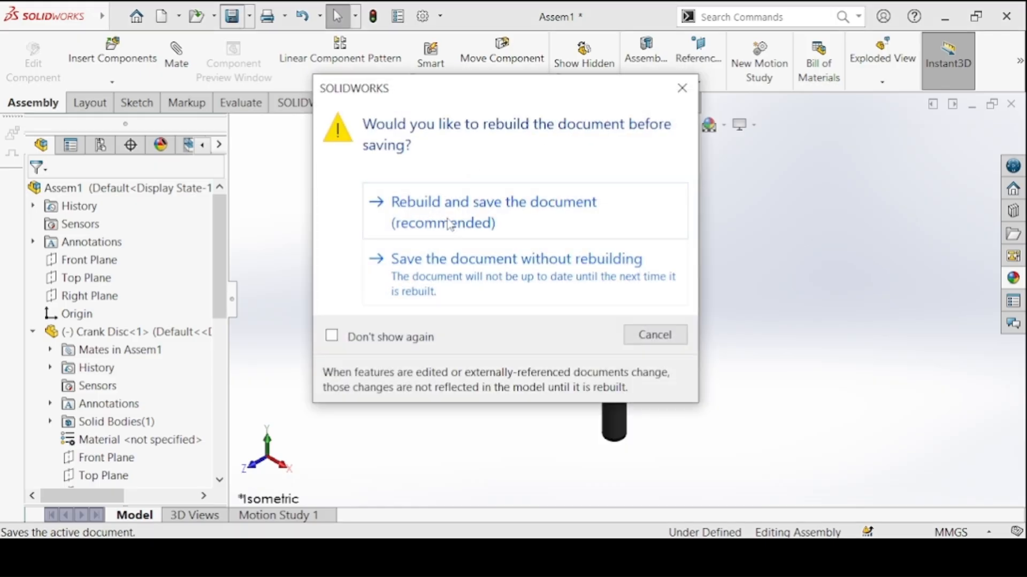
{"action": "left_click", "coordinate": [449, 210]}
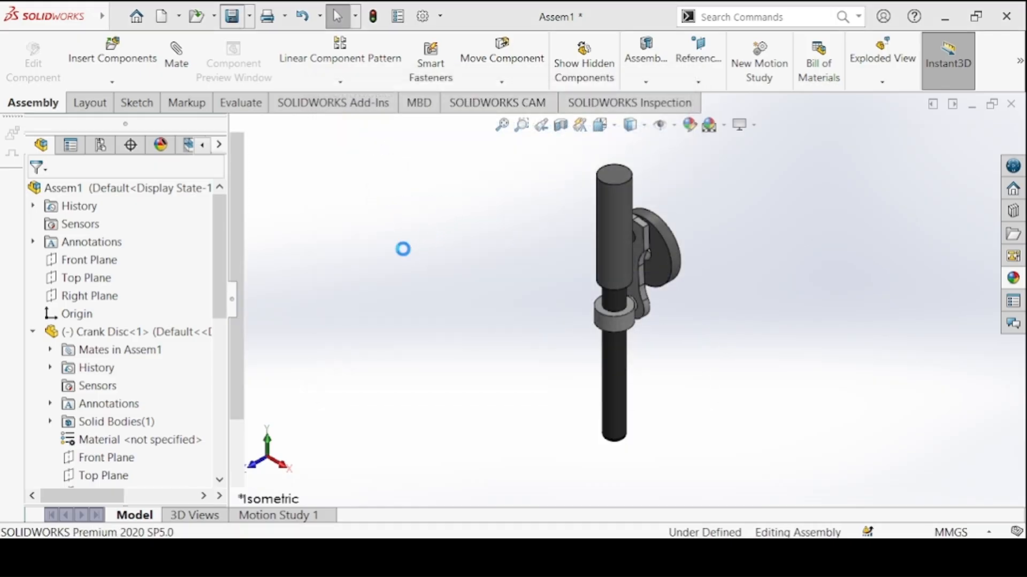
{"action": "type", "text": "Final Assembl"}
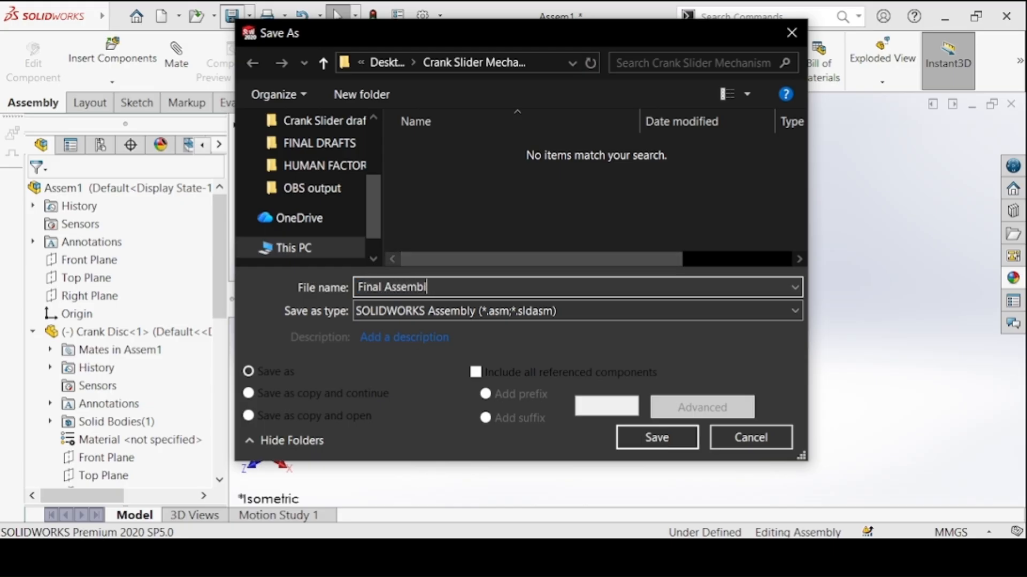
{"action": "type", "text": "y"}
{"action": "left_click", "coordinate": [637, 435]}
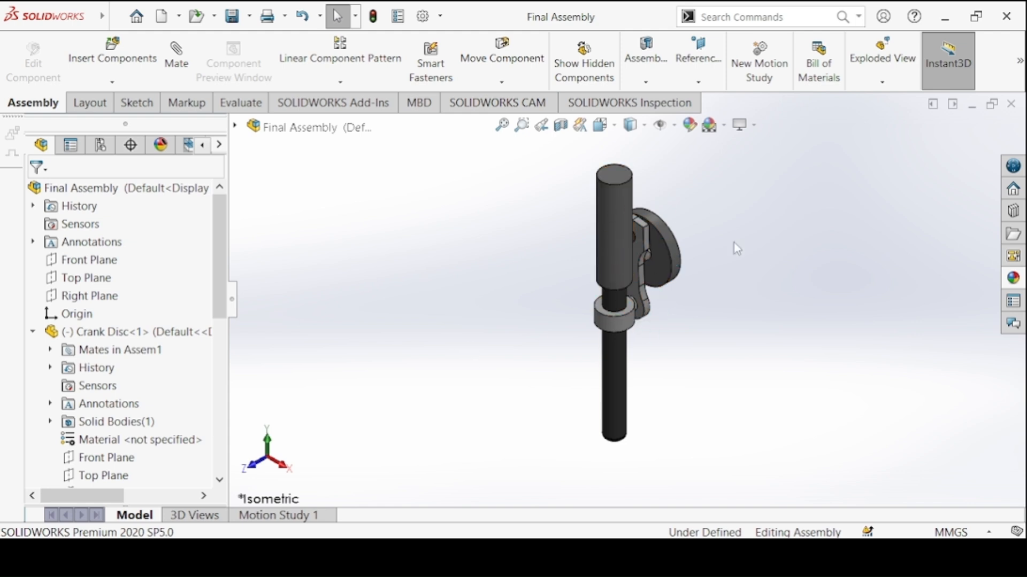
Create a new motion study for the assembly and set its study type to Basic Motion
{"action": "left_click_drag", "start_coordinate": [633, 280], "coordinate": [632, 235]}
{"action": "left_click", "coordinate": [760, 56]}
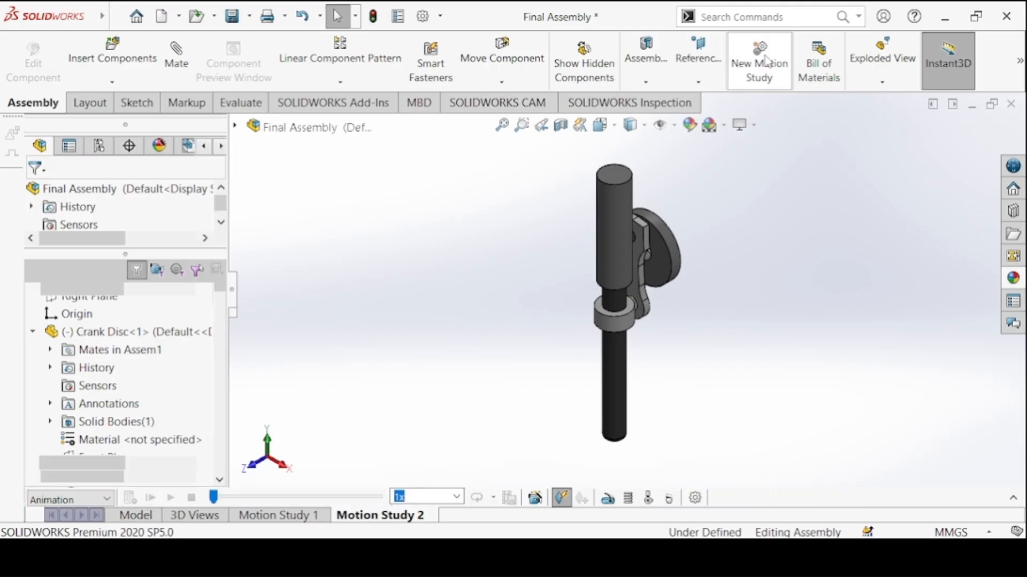
{"action": "left_click", "coordinate": [102, 501]}
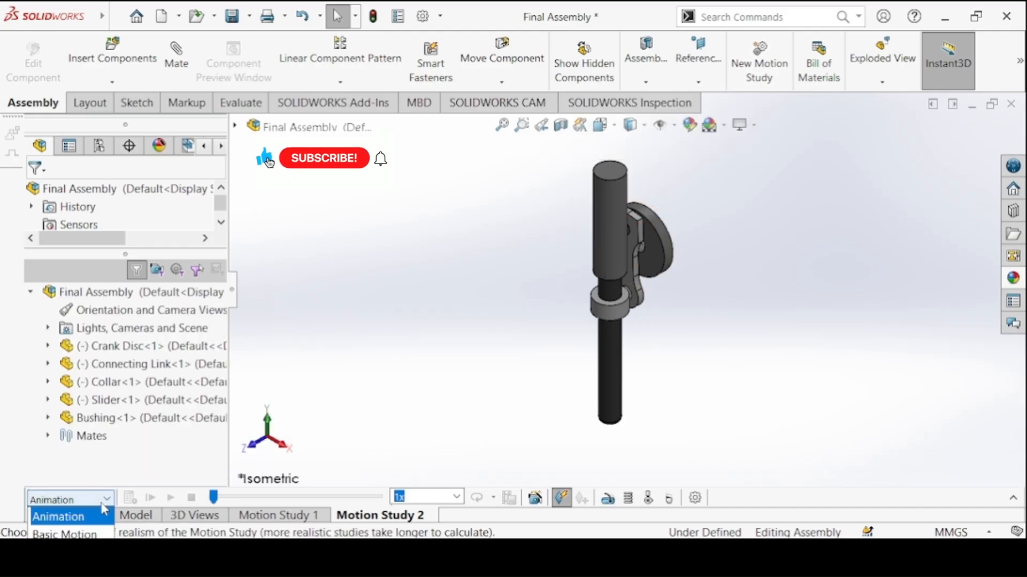
{"action": "left_click", "coordinate": [80, 533]}
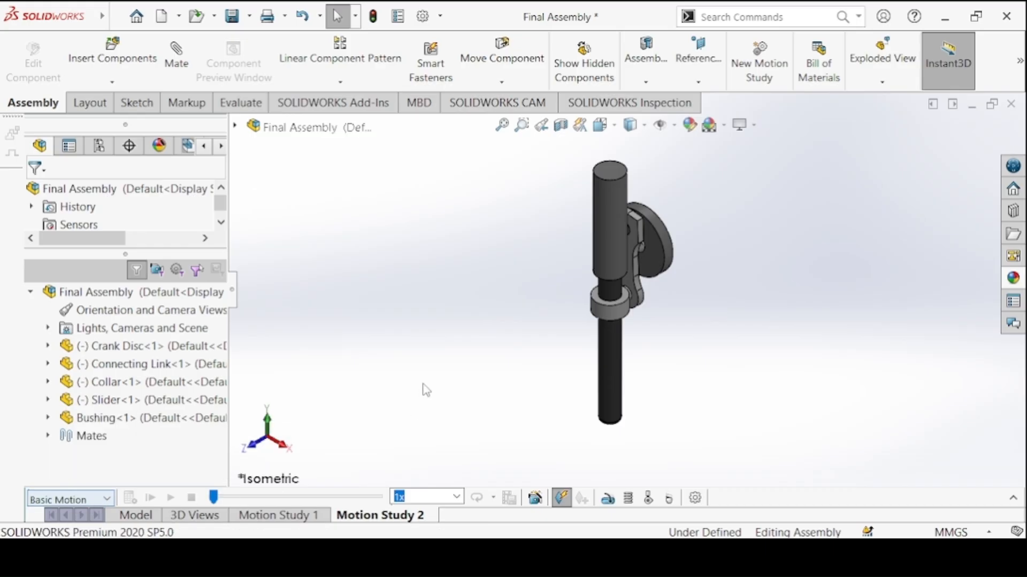
Raise the Basic Motion geometry accuracy to 10 and the 3D contact resolution to its highest setting in the study properties
{"action": "left_click", "coordinate": [694, 498]}
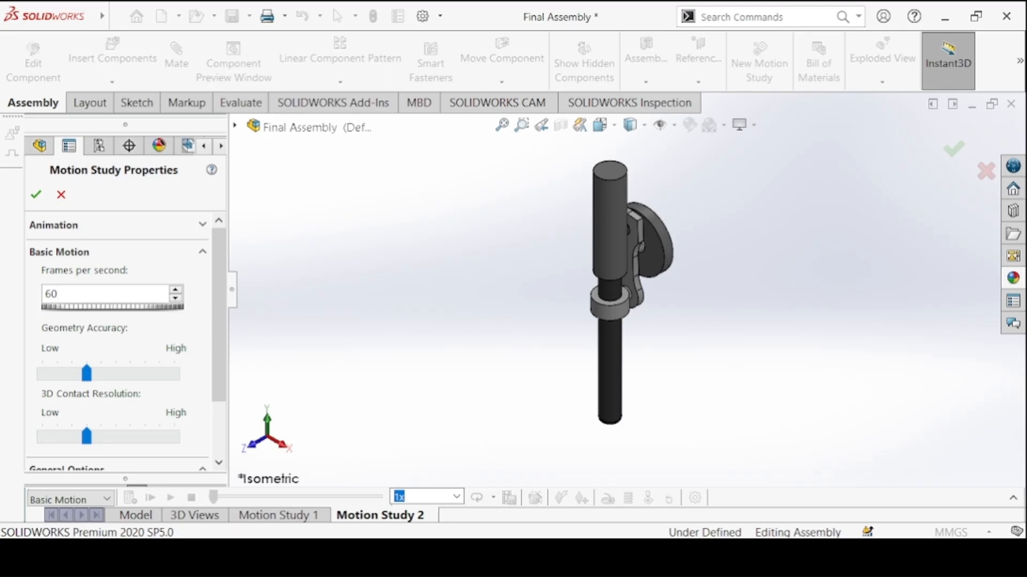
{"action": "left_click_drag", "start_coordinate": [87, 373], "coordinate": [175, 374]}
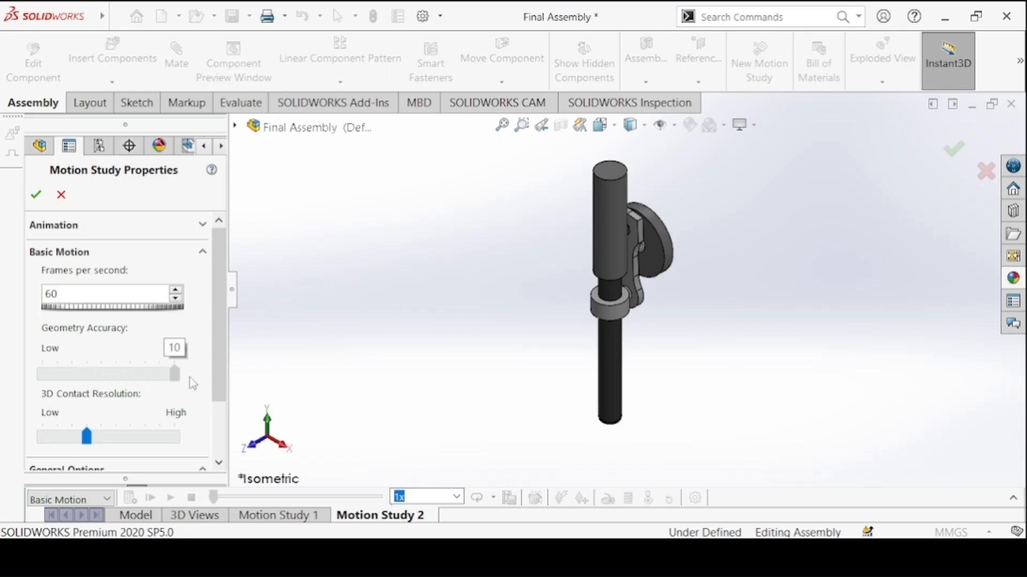
{"action": "left_click_drag", "start_coordinate": [87, 437], "coordinate": [175, 437]}
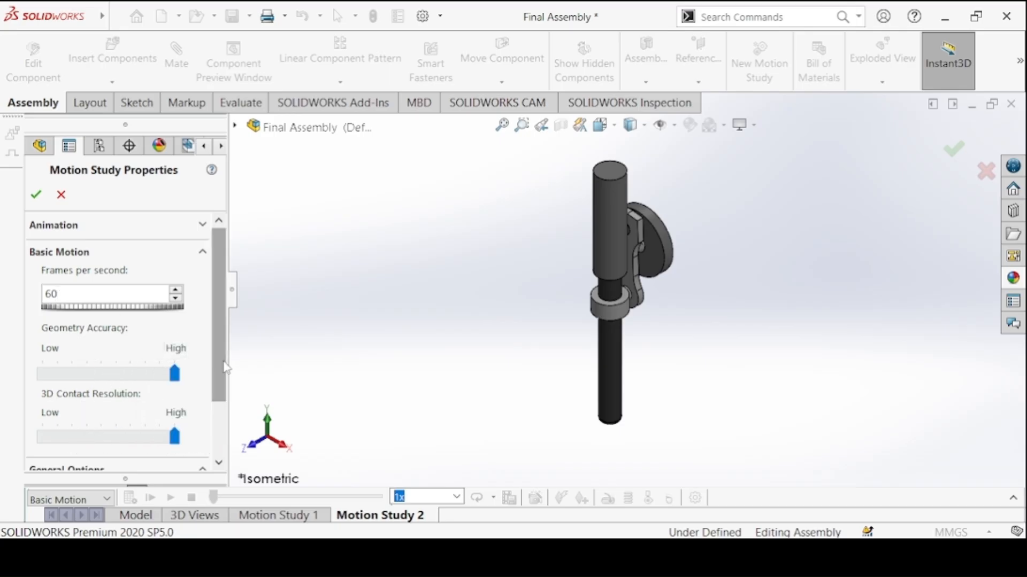
{"action": "mouse_move", "coordinate": [221, 365]}
{"action": "left_mouse_down"}
{"action": "mouse_move", "coordinate": [211, 411]}
{"action": "mouse_move", "coordinate": [209, 373]}
{"action": "left_mouse_up"}
{"action": "left_click", "coordinate": [37, 196]}
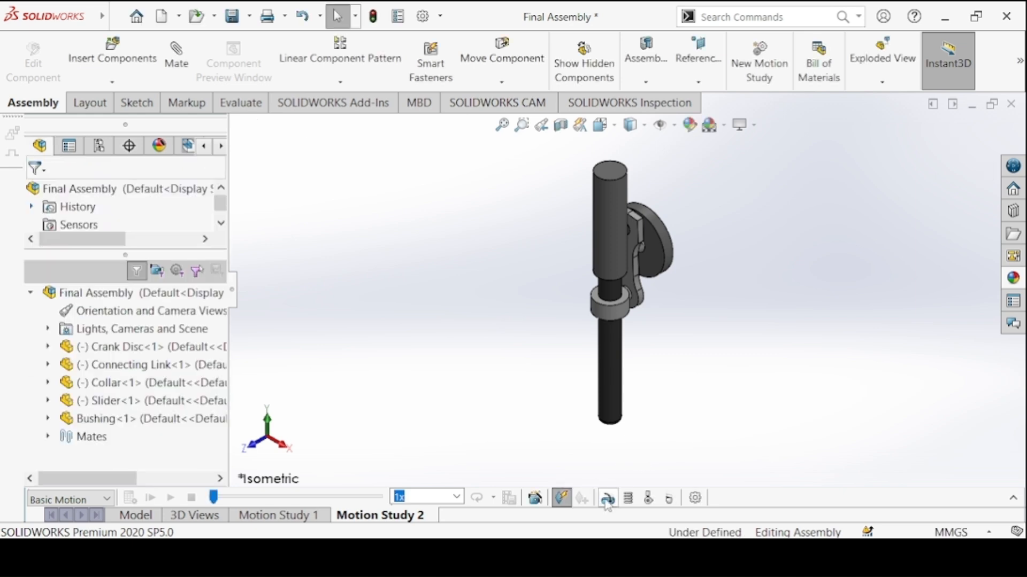
Add a rotary motor on the Crank Disc's outer rim face with reversed direction and a constant speed of 100 RPM
{"action": "left_click", "coordinate": [608, 502]}
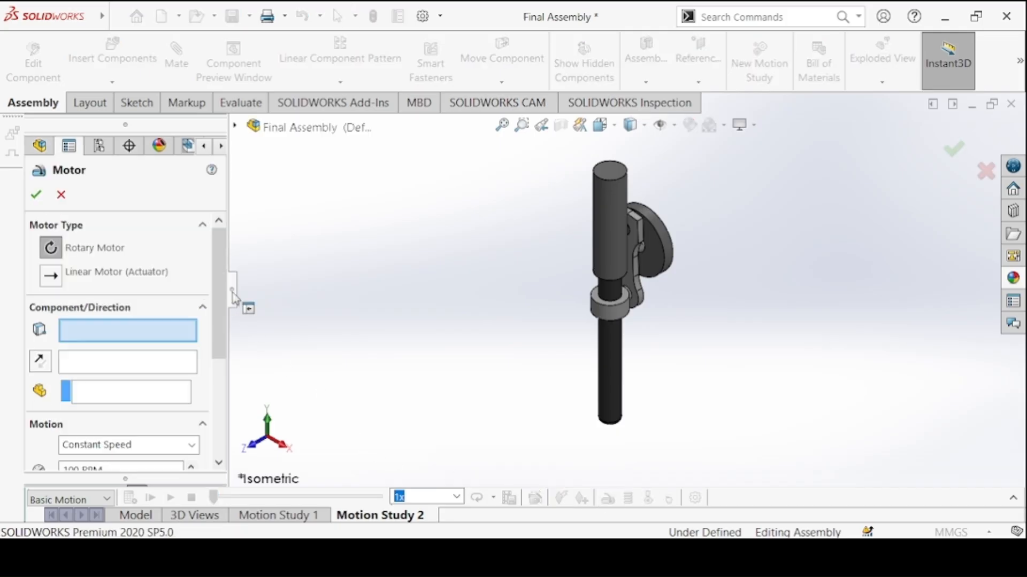
{"action": "scroll", "coordinate": [212, 267], "scroll_direction": "down", "scroll_amount": 1}
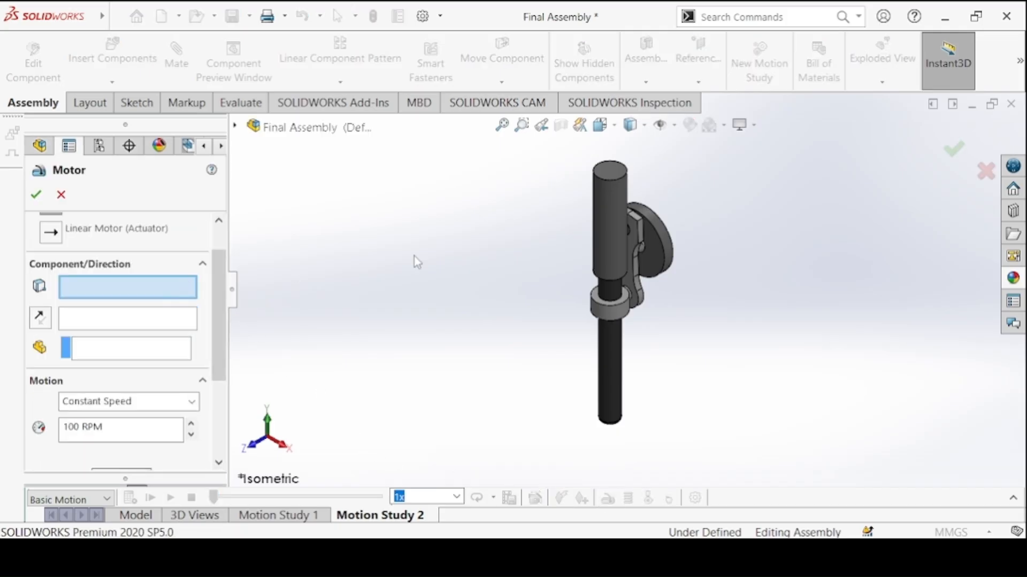
{"action": "left_click", "coordinate": [661, 230]}
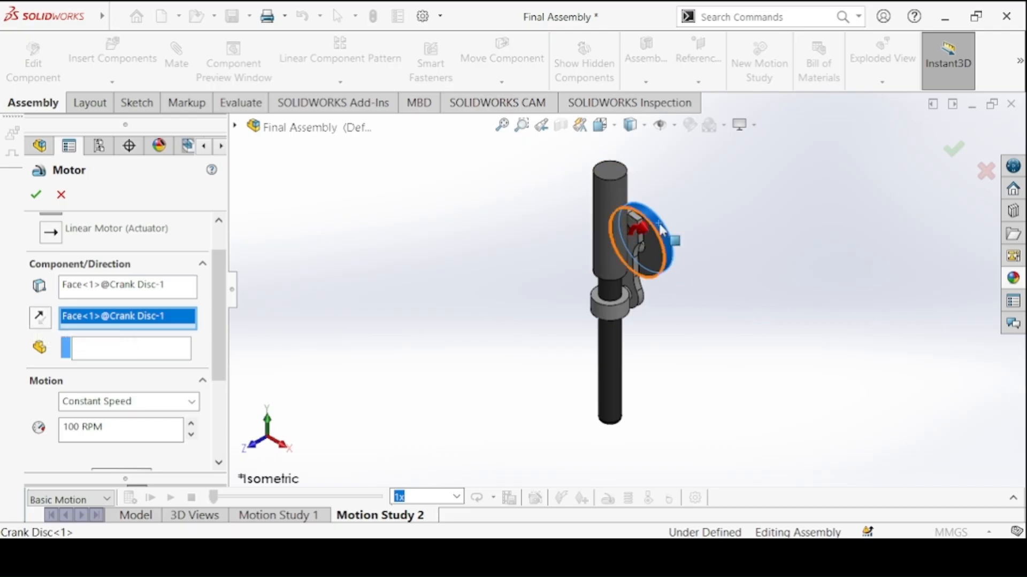
{"action": "left_click", "coordinate": [39, 319]}
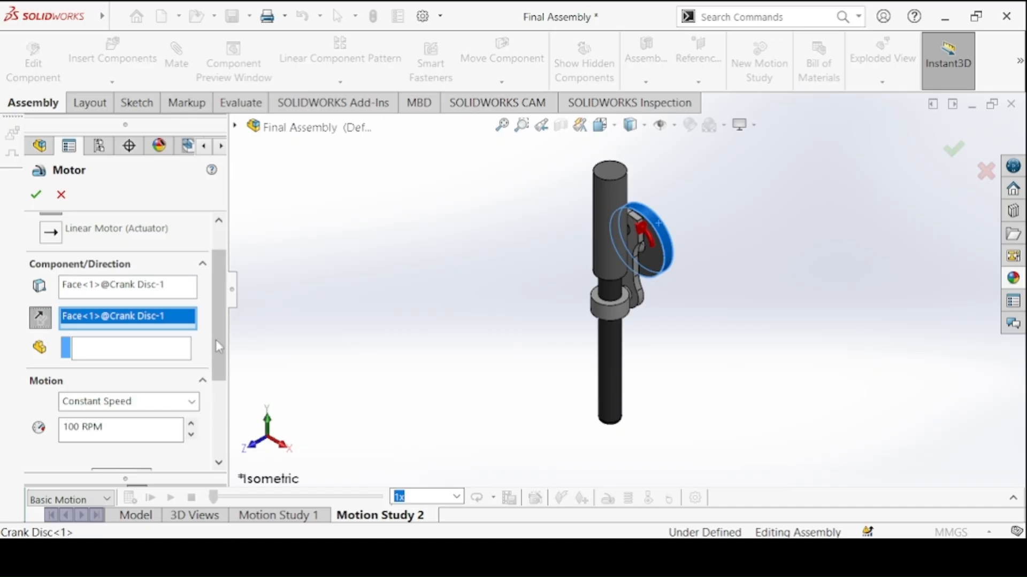
{"action": "left_click_drag", "start_coordinate": [216, 339], "coordinate": [213, 355]}
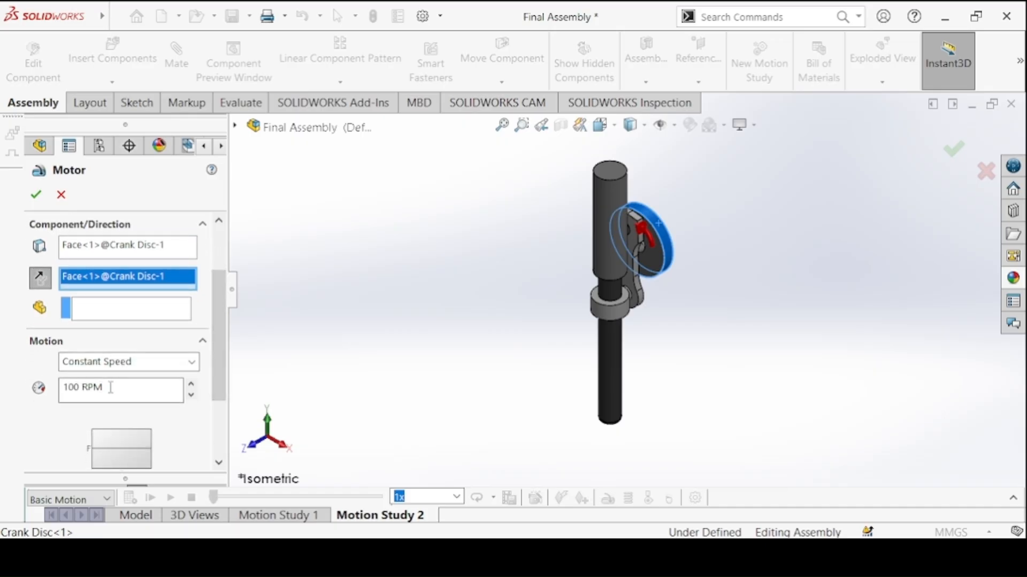
{"action": "left_click", "coordinate": [75, 386]}
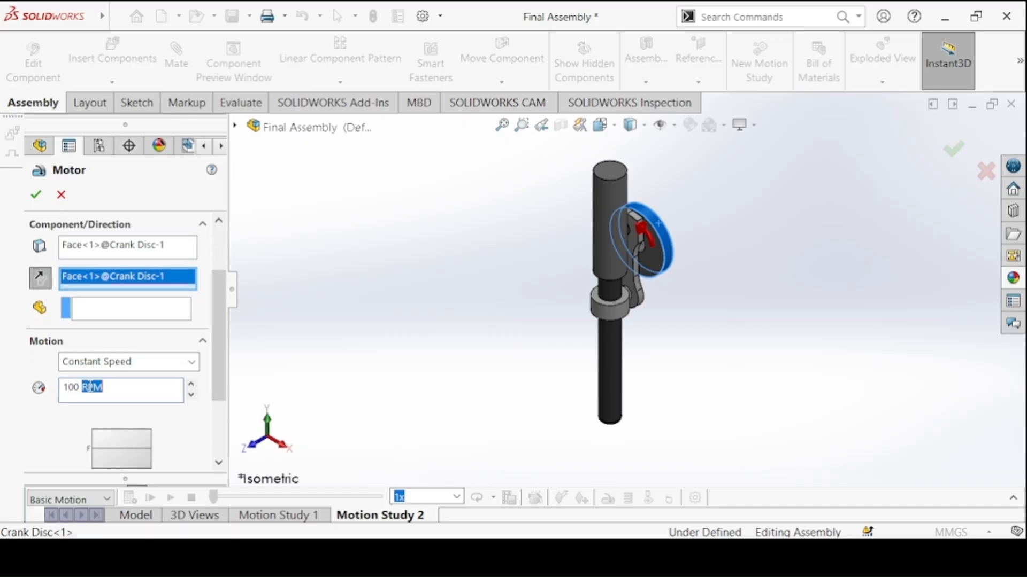
{"action": "left_click", "coordinate": [36, 194]}
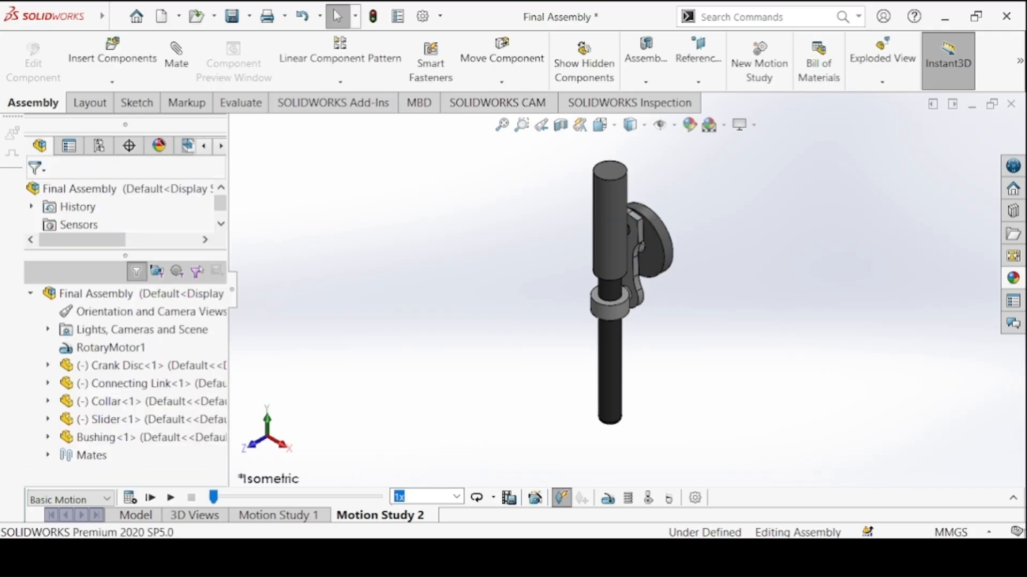
Expand the motion study timeline and extend the study's duration to 8 seconds
{"action": "left_click", "coordinate": [1012, 500]}
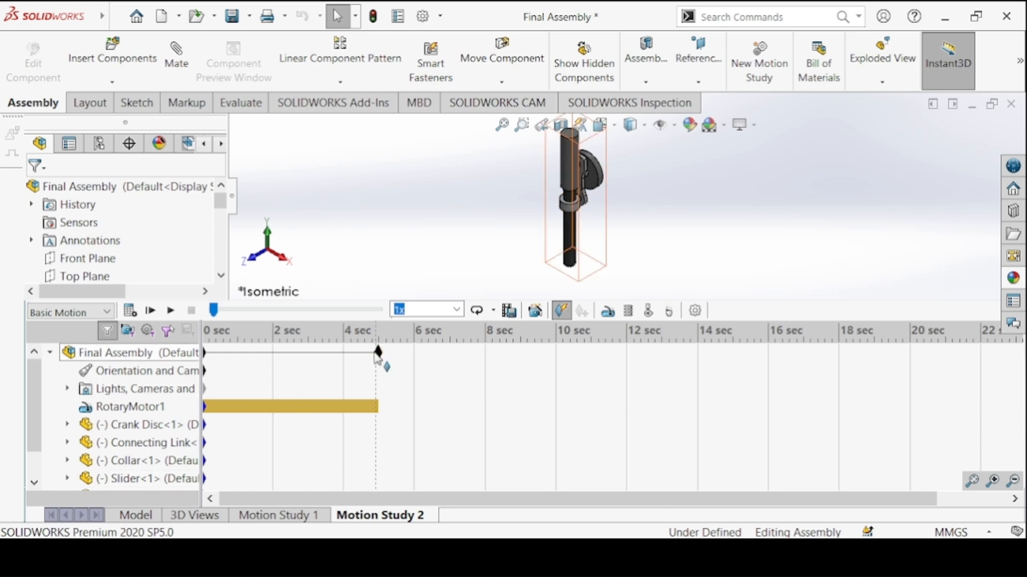
{"action": "left_click", "coordinate": [378, 353]}
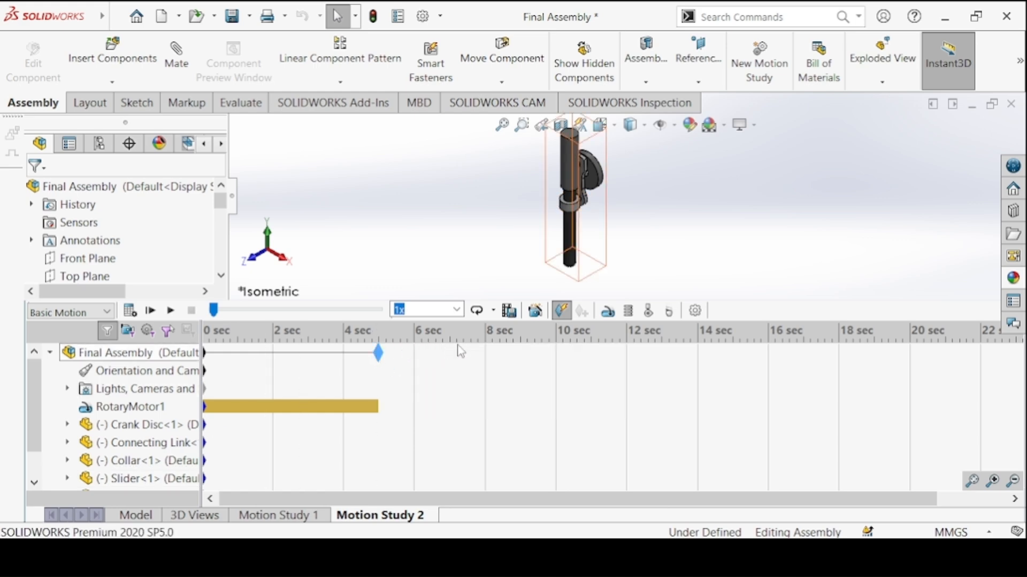
{"action": "left_click_drag", "start_coordinate": [382, 359], "coordinate": [487, 357]}
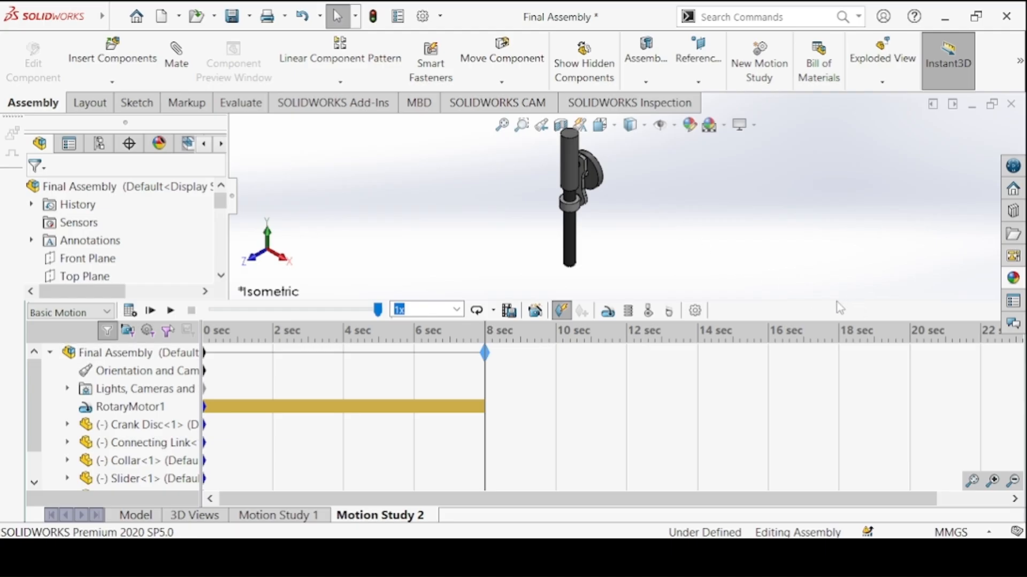
{"action": "left_click_drag", "start_coordinate": [836, 301], "coordinate": [785, 363]}
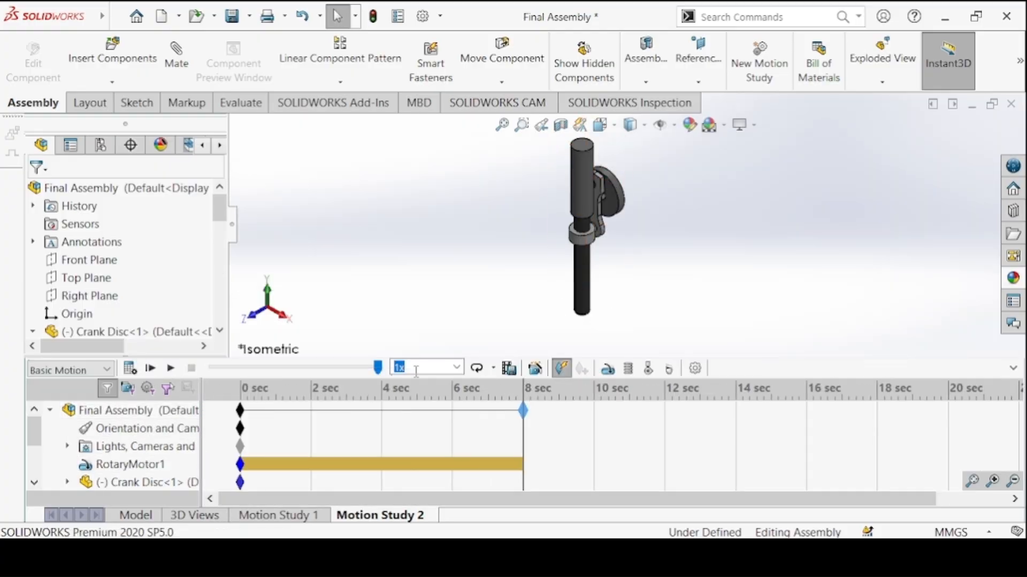
Set the playback mode to Normal, collapse the timeline and calculate the motion study
{"action": "left_click", "coordinate": [494, 369]}
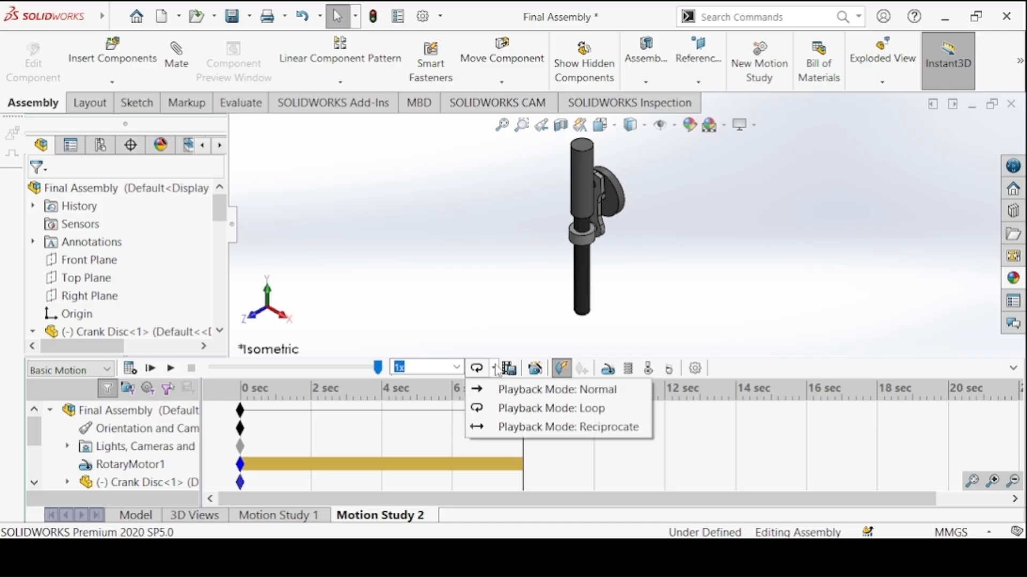
{"action": "left_click", "coordinate": [515, 390]}
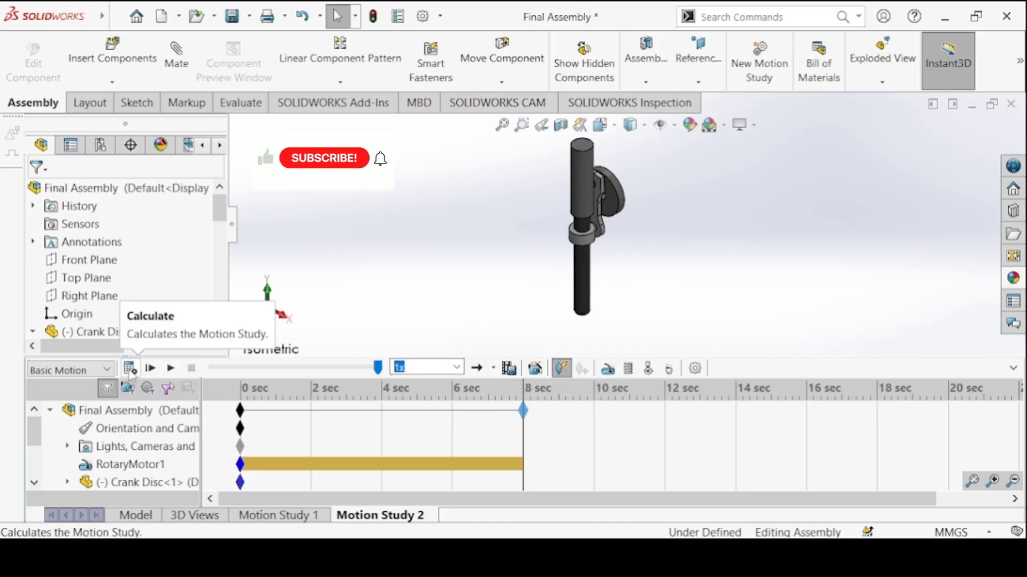
{"action": "left_click", "coordinate": [1013, 368]}
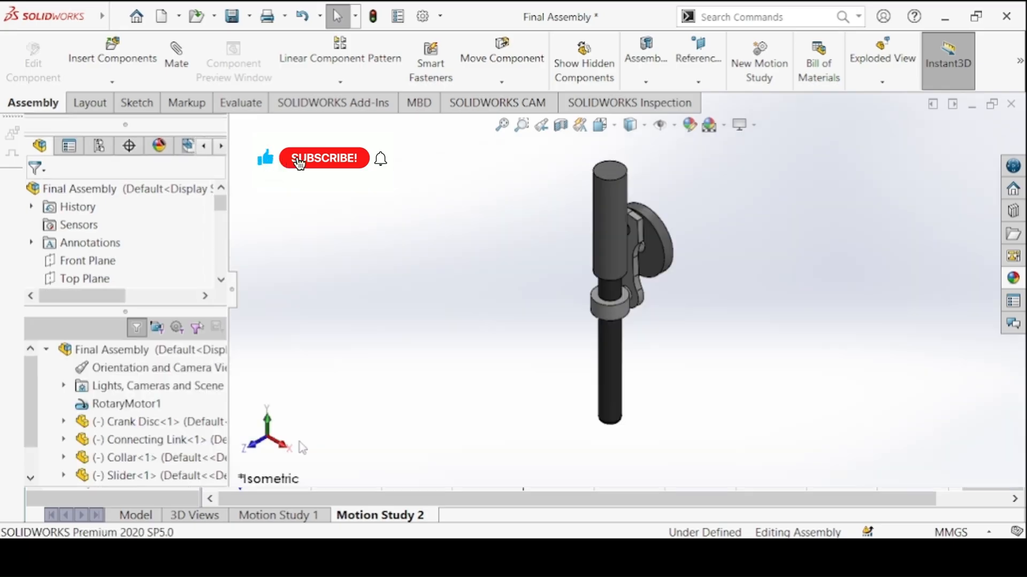
{"action": "left_click", "coordinate": [129, 498]}
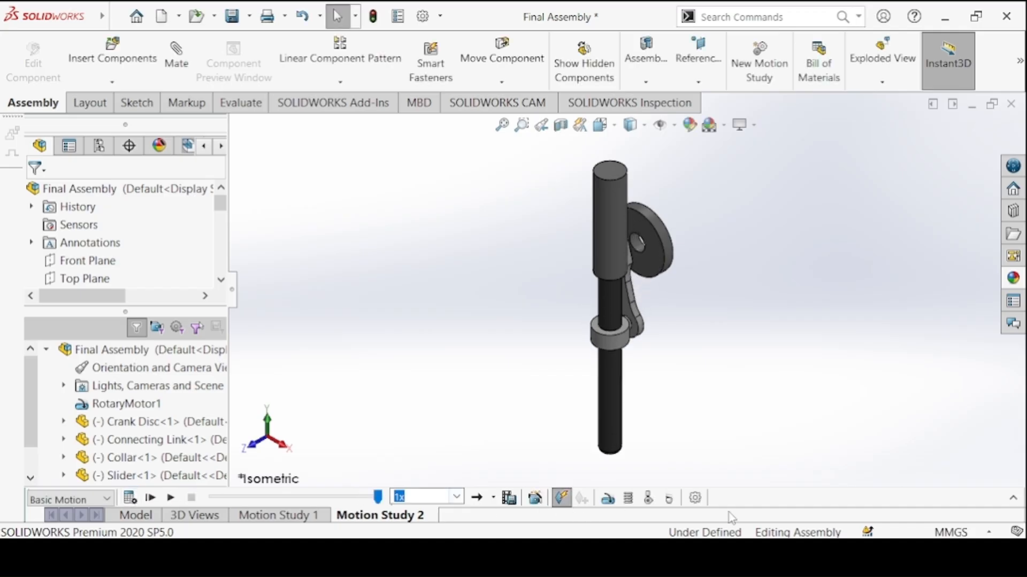
Set the playback mode to Loop and play the calculated motion from the start
{"action": "left_click", "coordinate": [492, 500]}
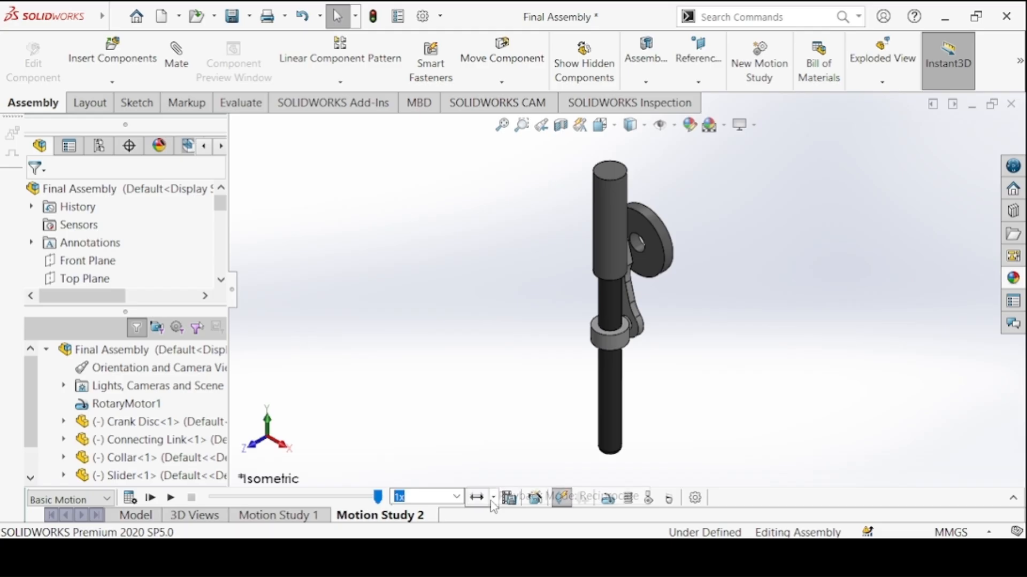
{"action": "left_click", "coordinate": [492, 499]}
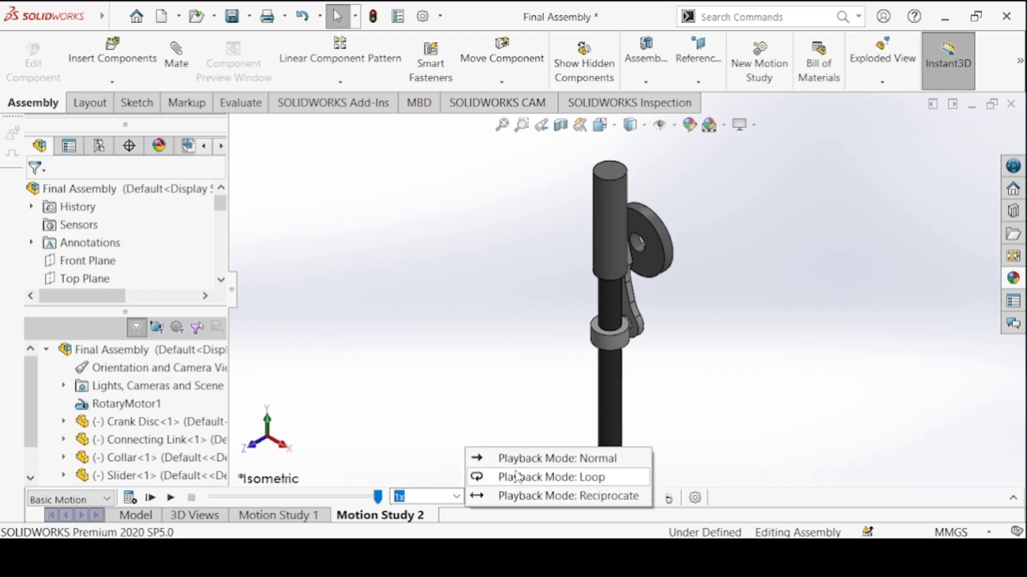
{"action": "left_click", "coordinate": [518, 477]}
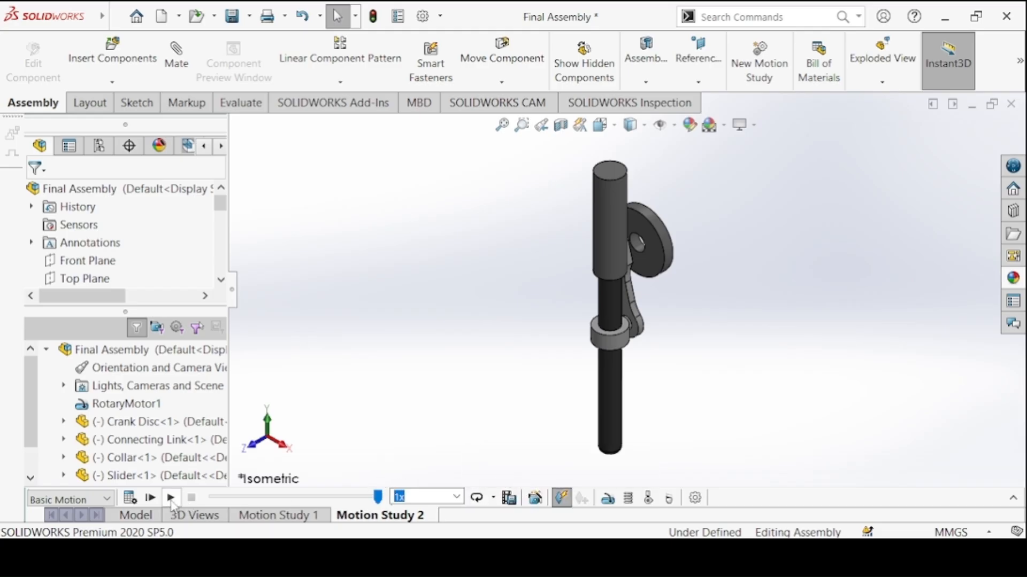
{"action": "left_click", "coordinate": [144, 500]}
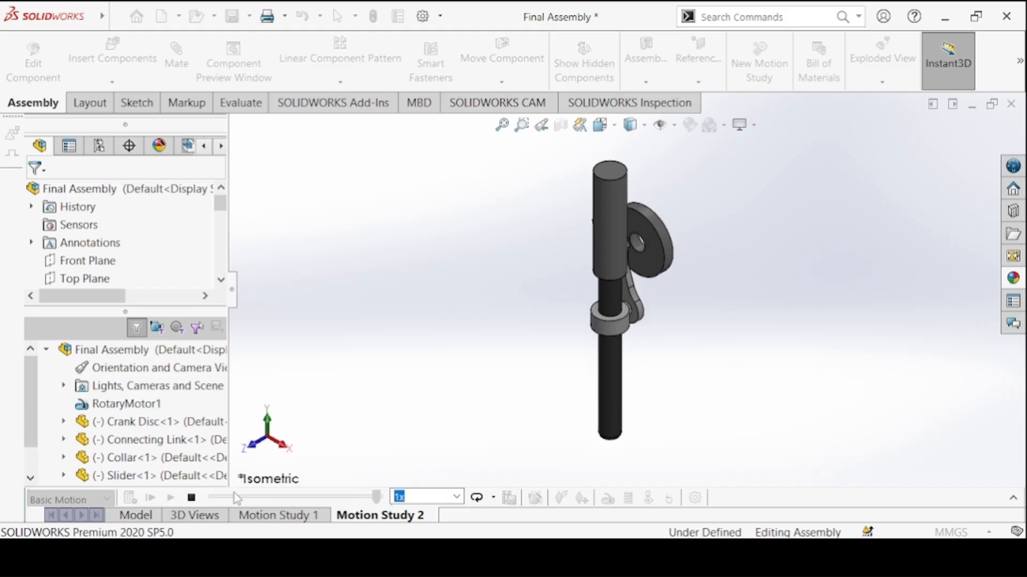
Try the looping playback at speeds of 1.5x, 5x and 0.25x in turn
{"action": "left_click", "coordinate": [457, 498]}
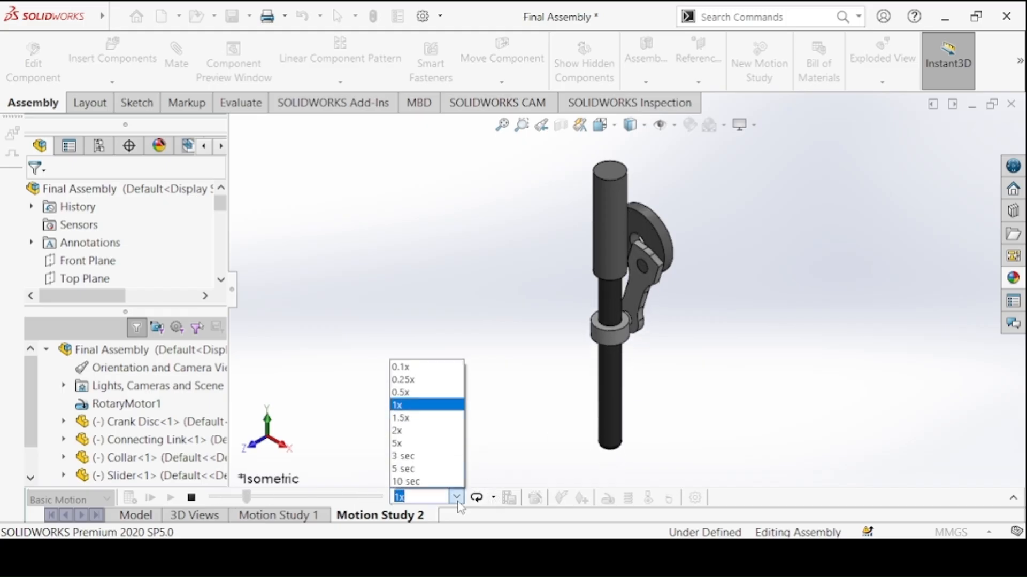
{"action": "left_click", "coordinate": [412, 418]}
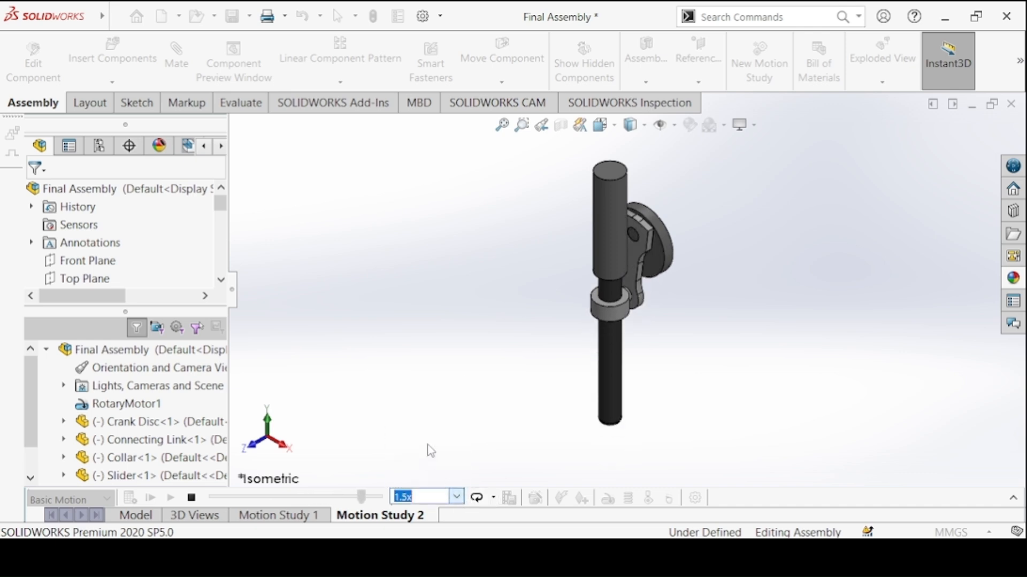
{"action": "left_click", "coordinate": [457, 498]}
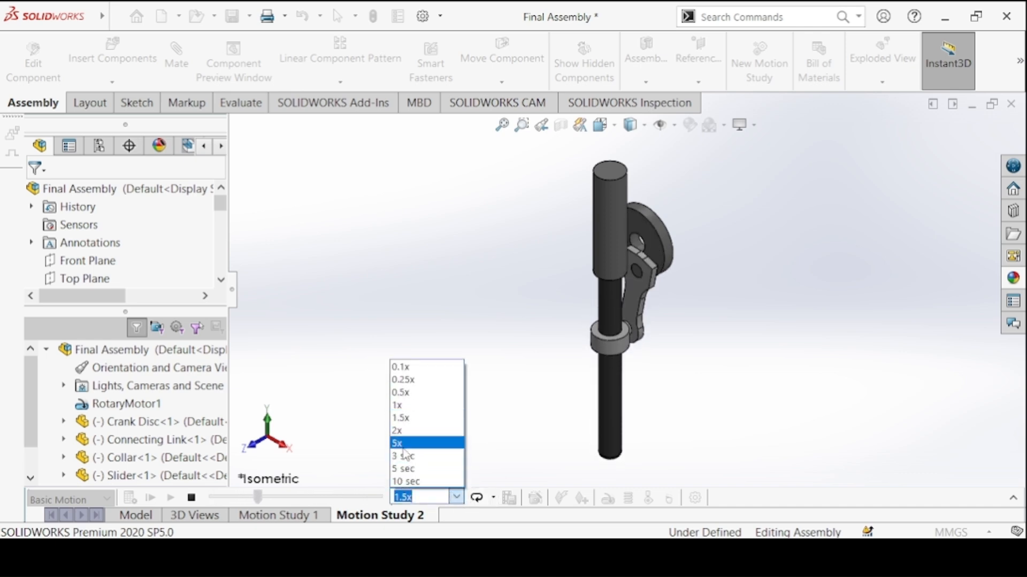
{"action": "left_click", "coordinate": [405, 444]}
{"action": "left_click", "coordinate": [454, 495]}
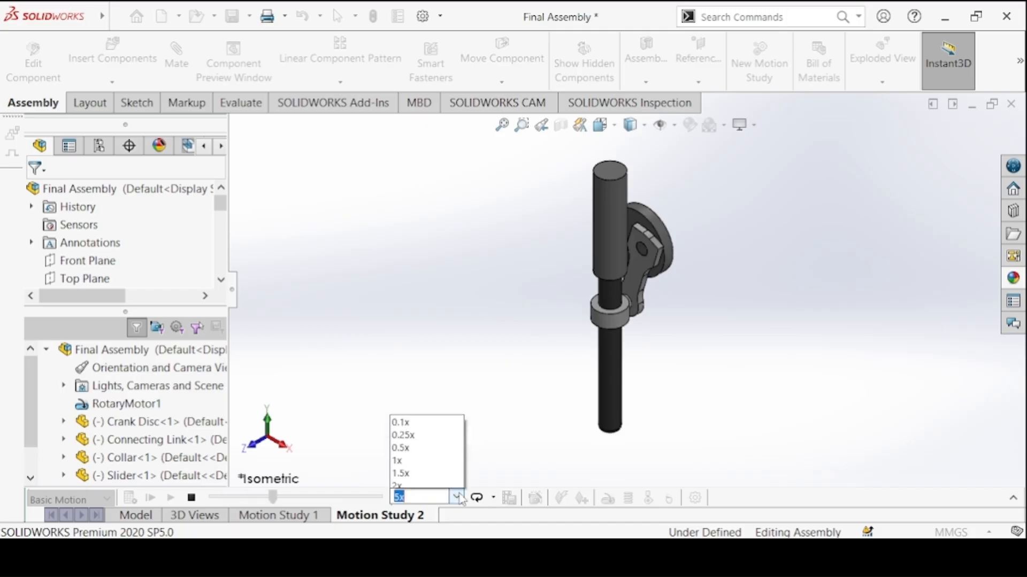
{"action": "left_click", "coordinate": [455, 496]}
{"action": "left_click", "coordinate": [458, 496]}
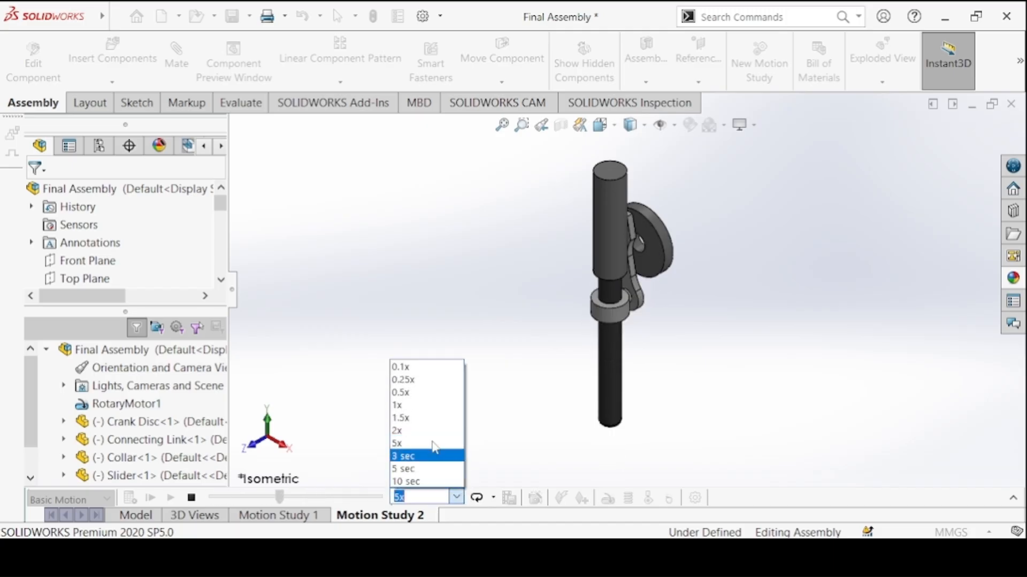
{"action": "left_click", "coordinate": [409, 380]}
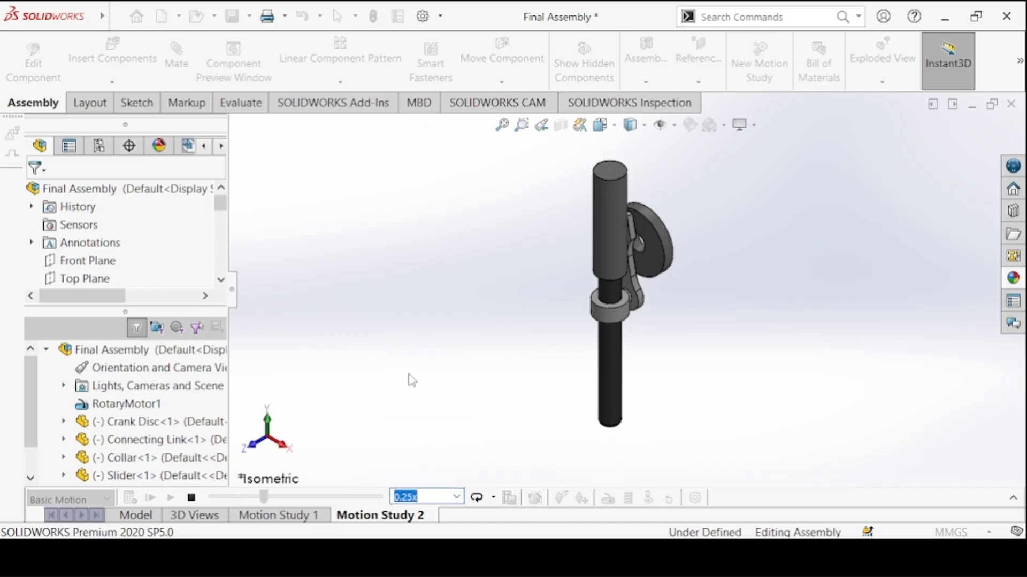
Set the playback speed to 1.5x and return from the motion study to the assembly's model view
{"action": "left_click", "coordinate": [456, 497]}
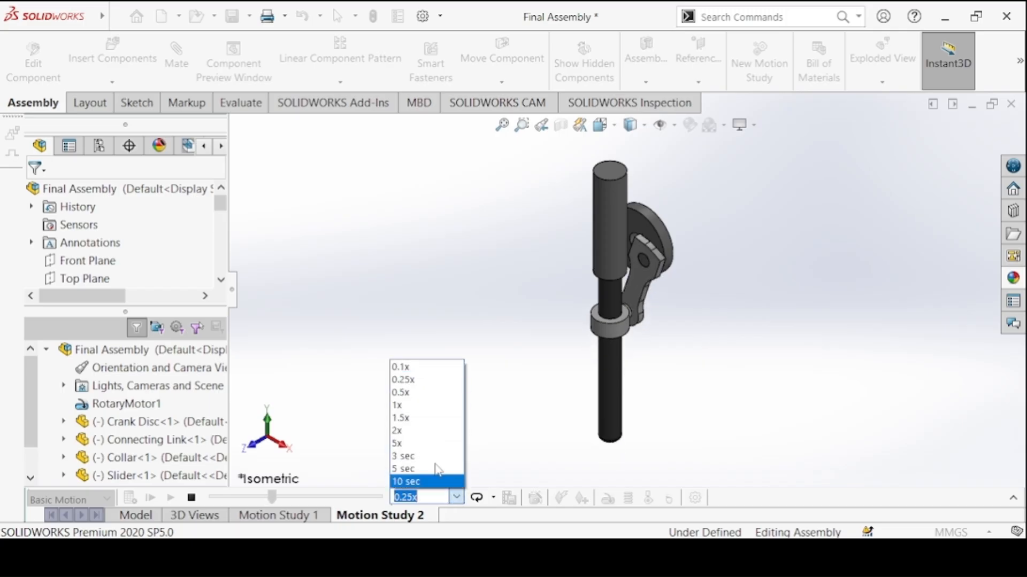
{"action": "left_click", "coordinate": [420, 418]}
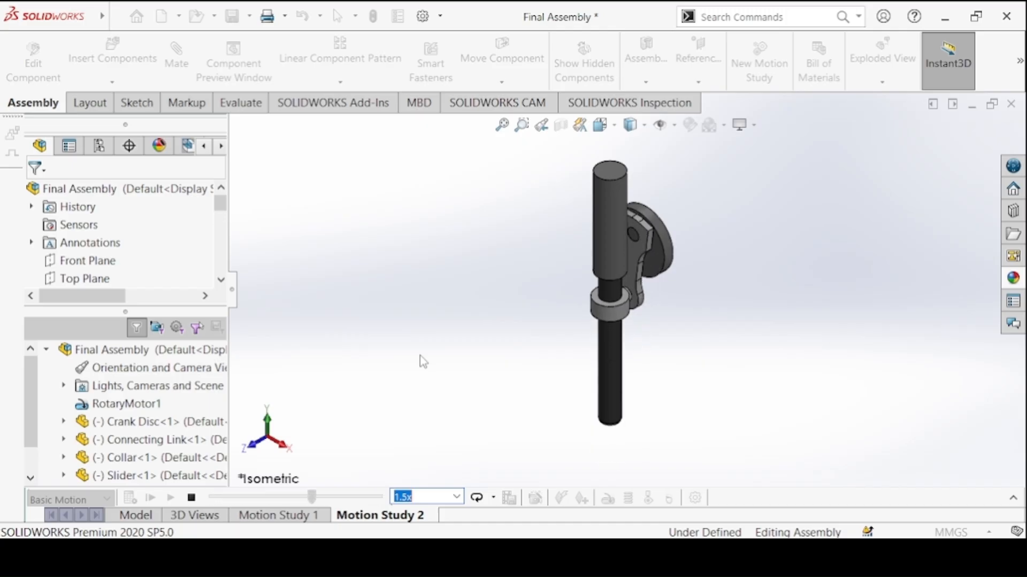
{"action": "left_click", "coordinate": [190, 515]}
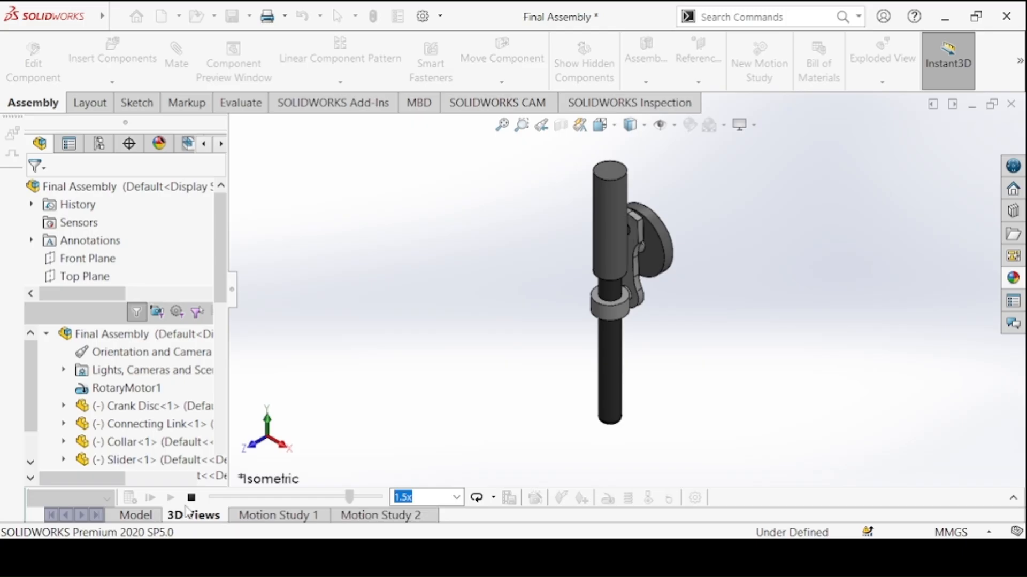
{"action": "left_click", "coordinate": [140, 515]}
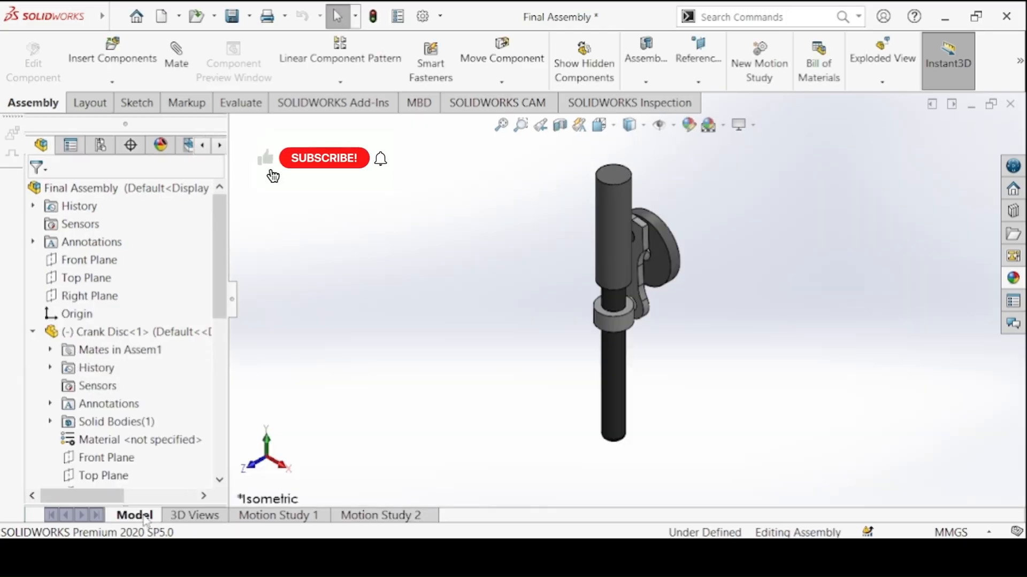